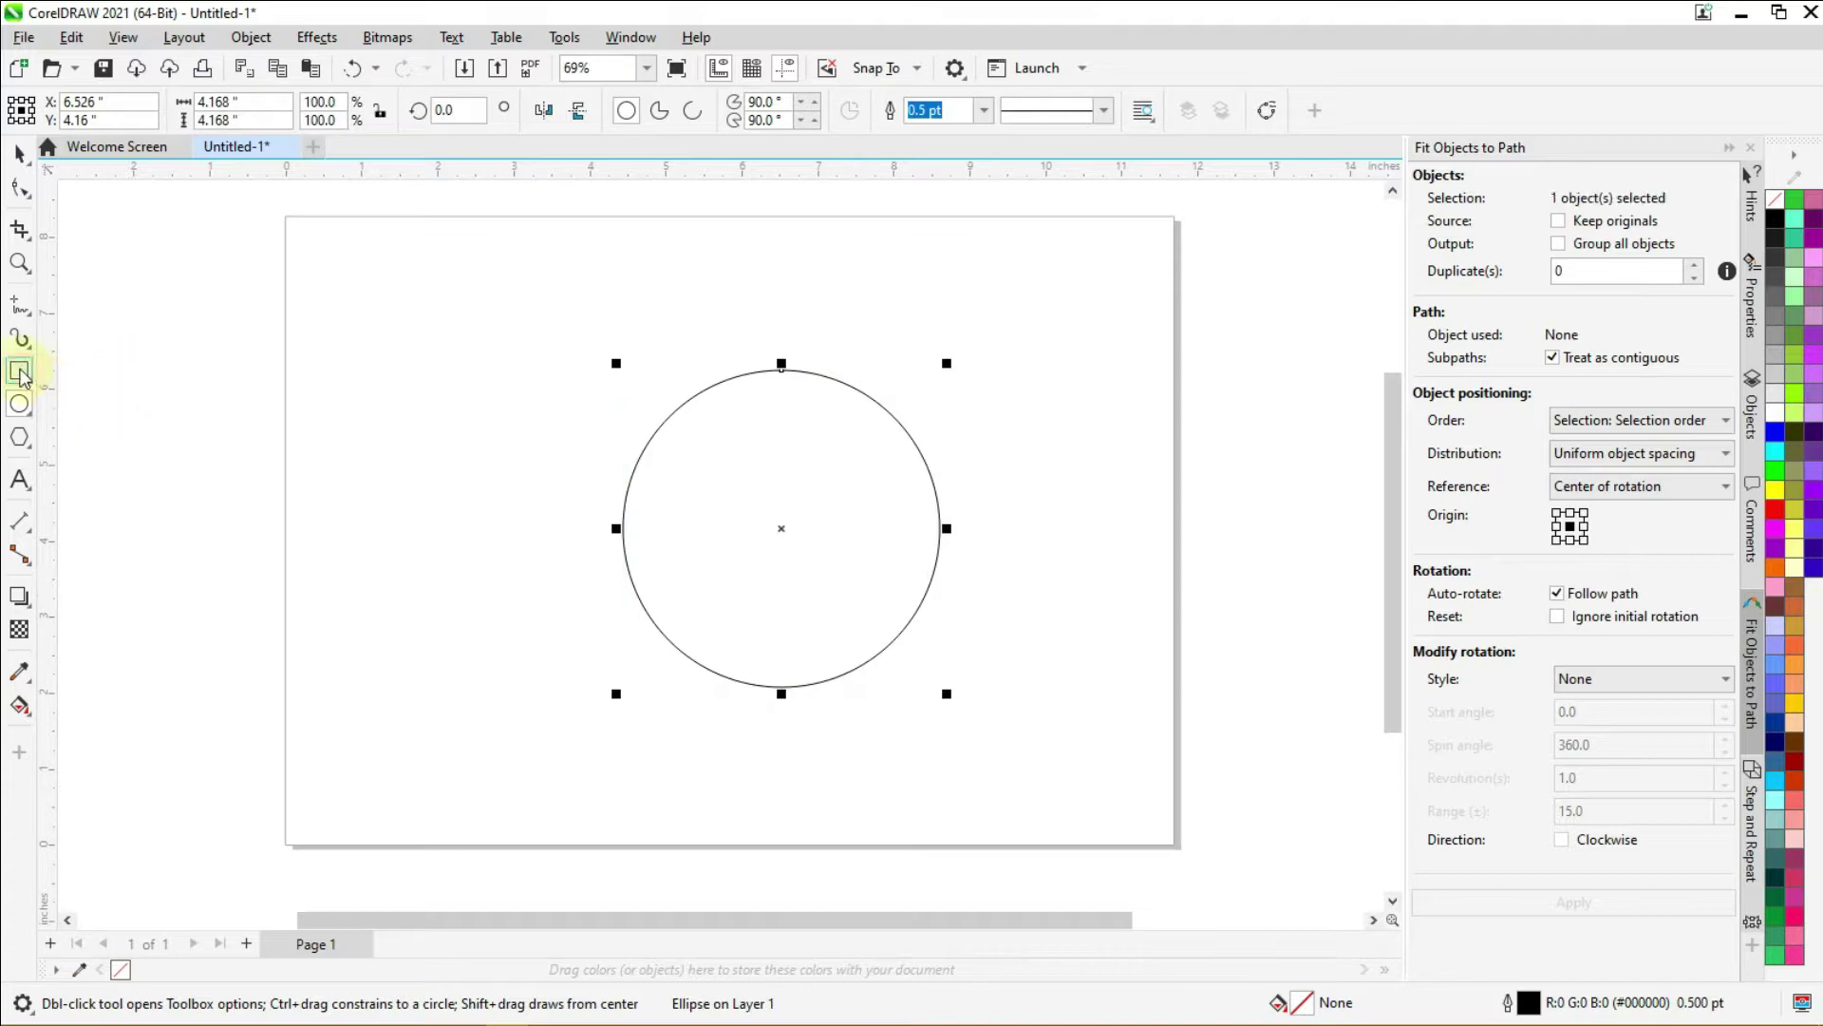
Step: Draw a square about 3.19 inches wide beside the circle and rotate it 45 degrees
left_click(18, 370)
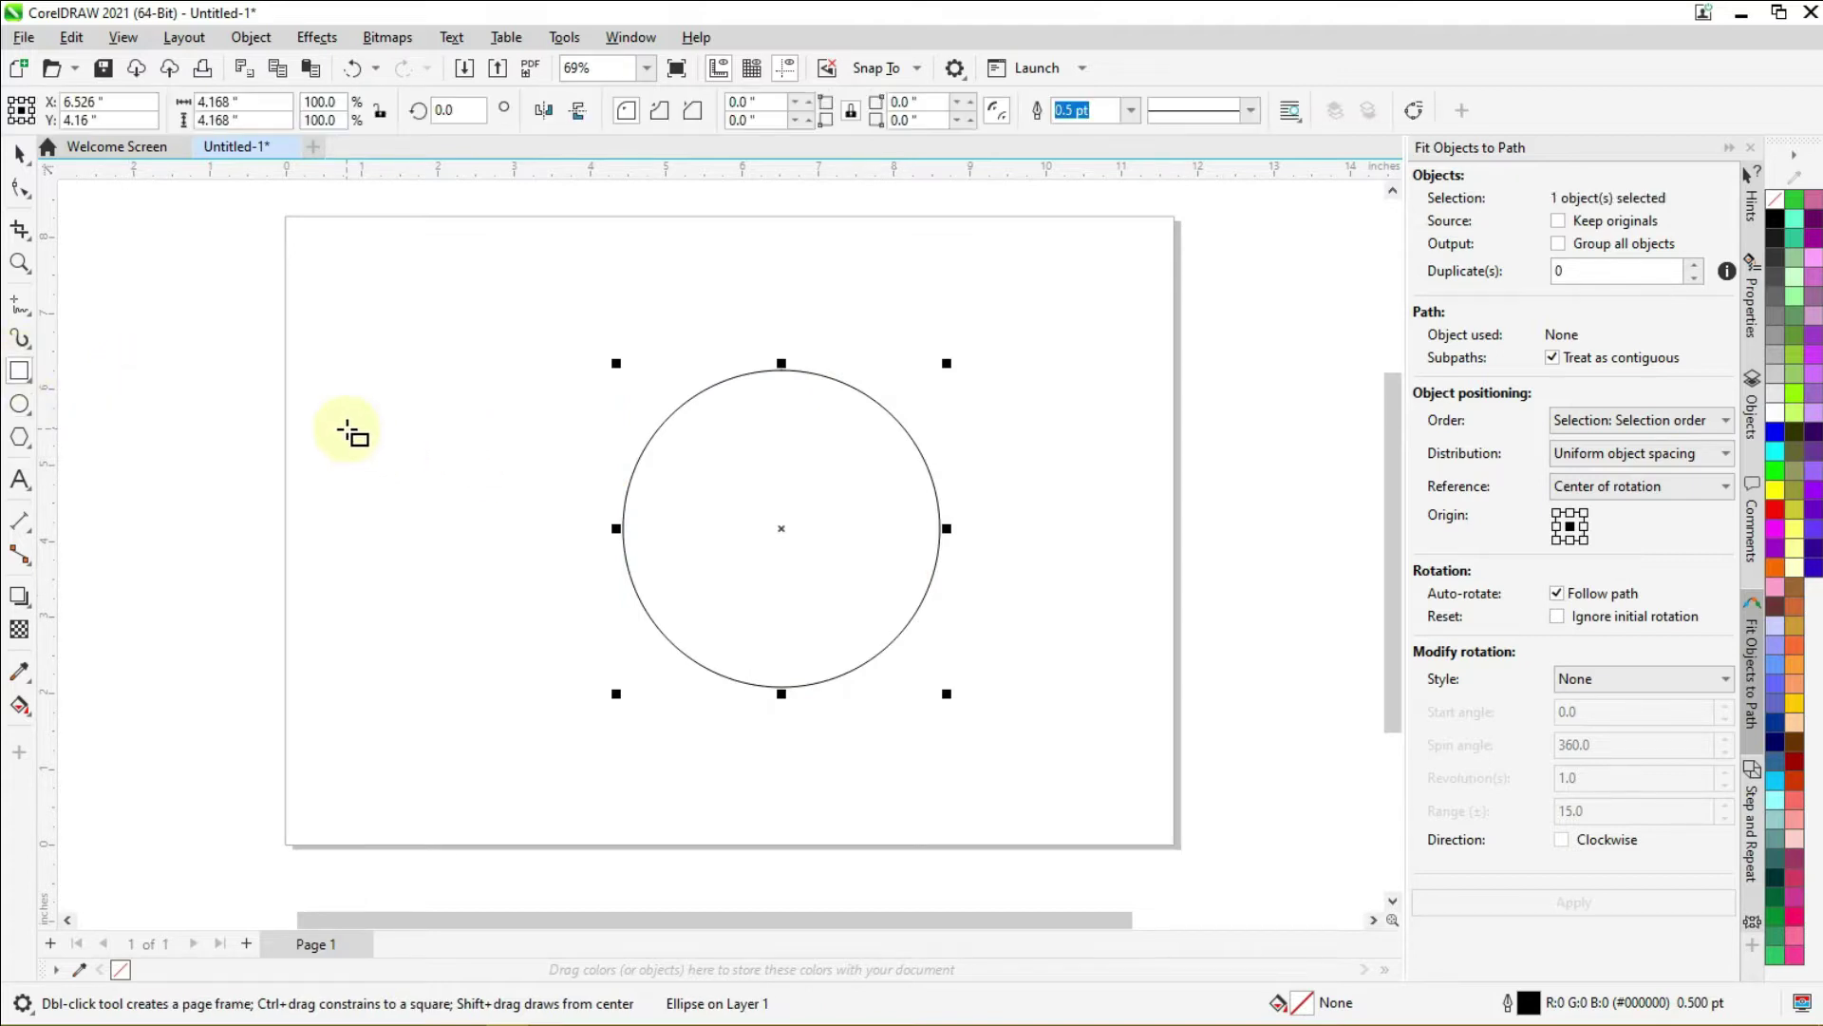
left_click_drag(347, 429, 549, 673)
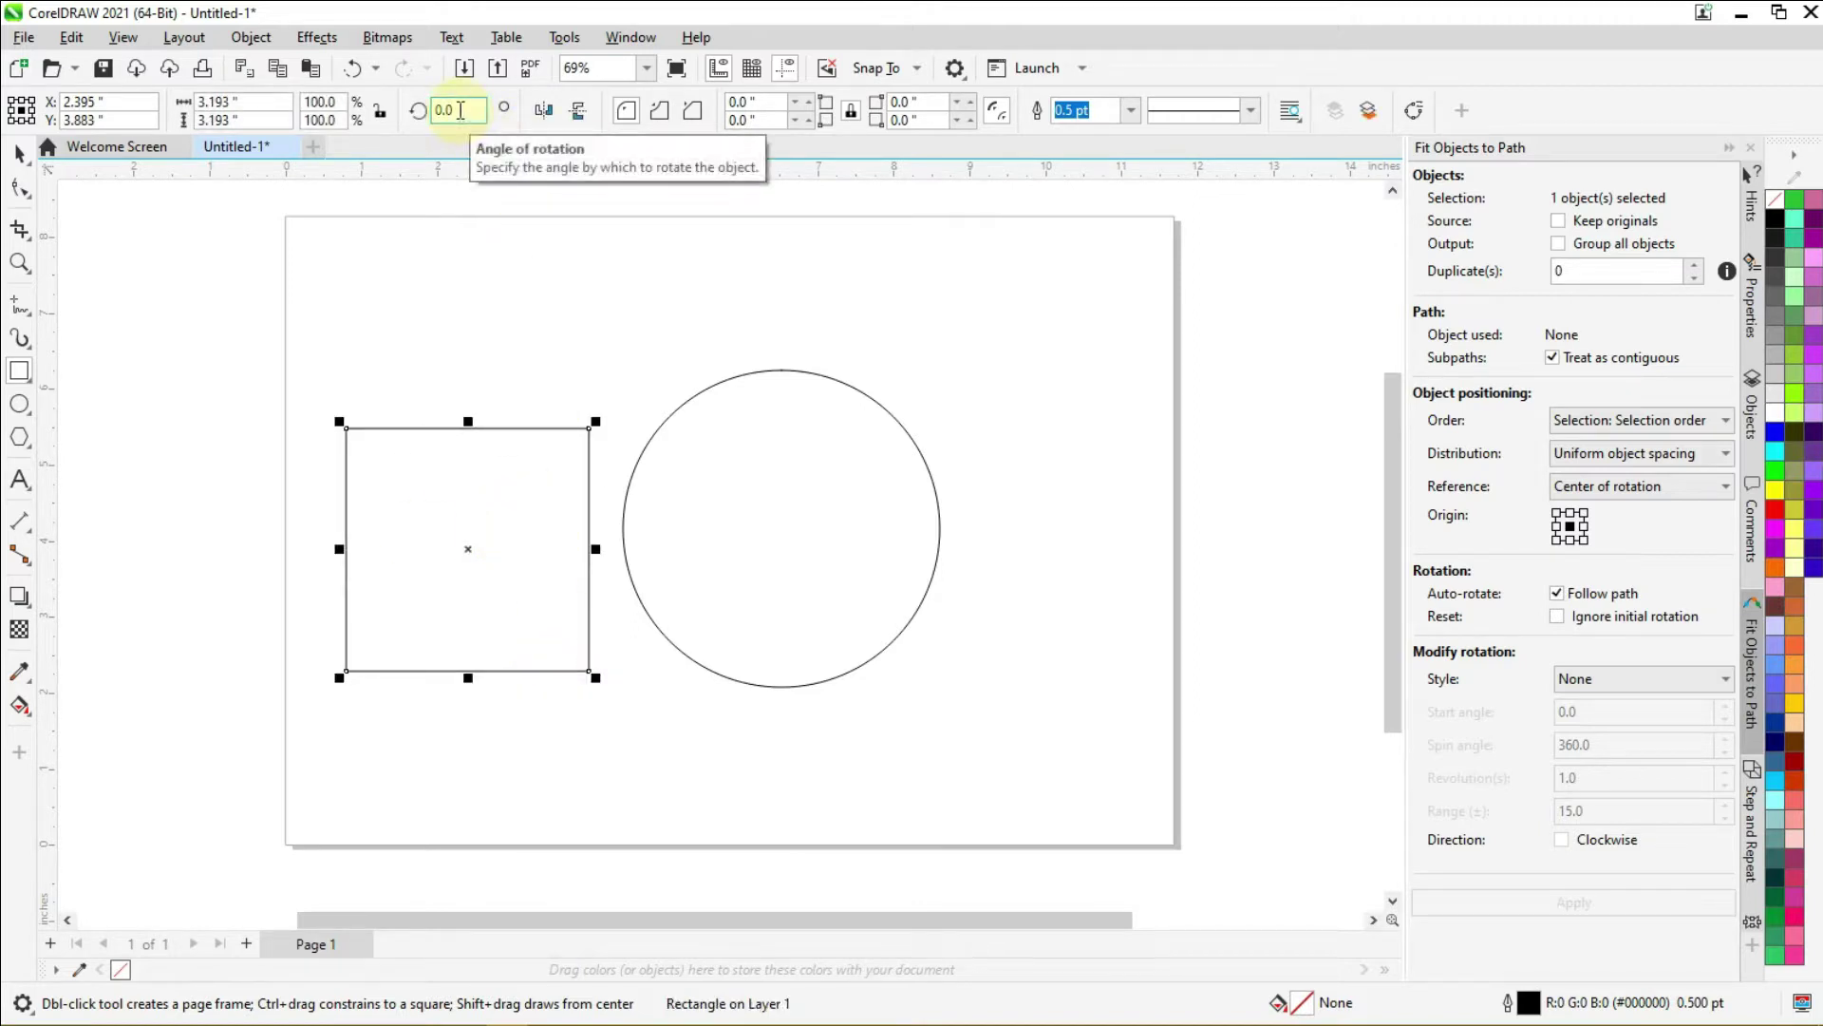
left_click(462, 111)
type("45")
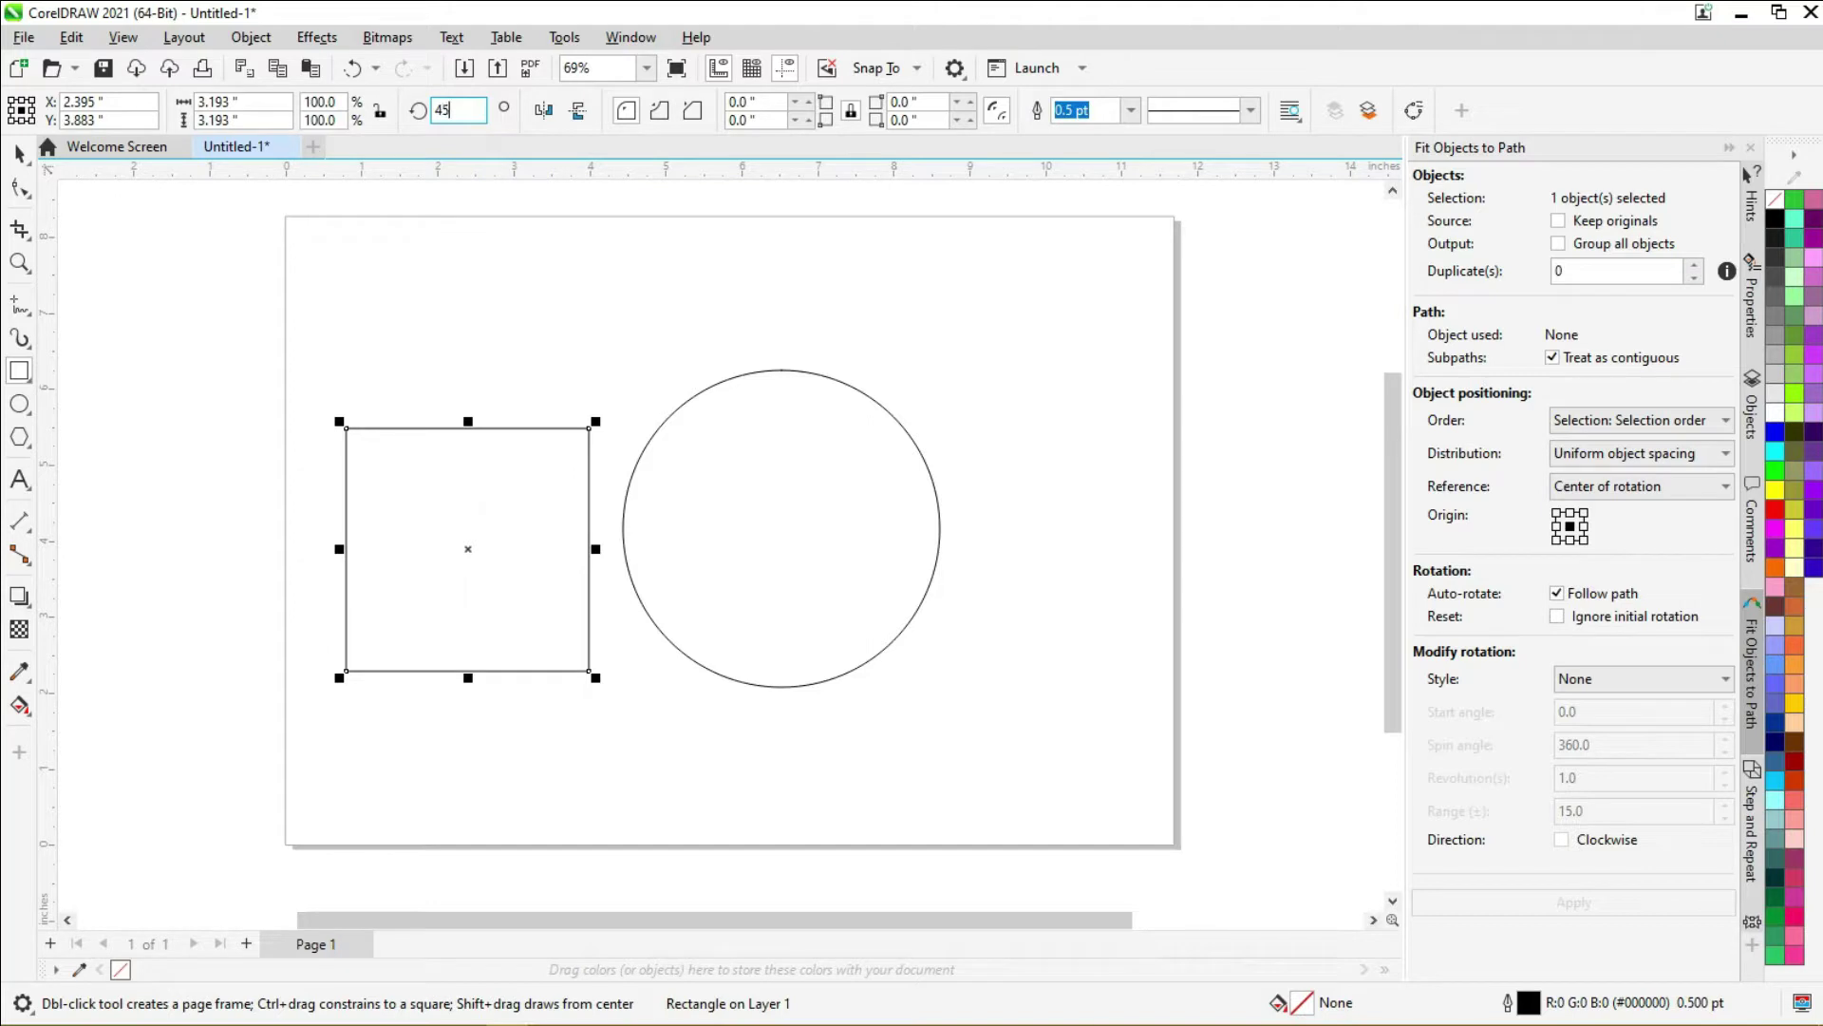
key("Return")
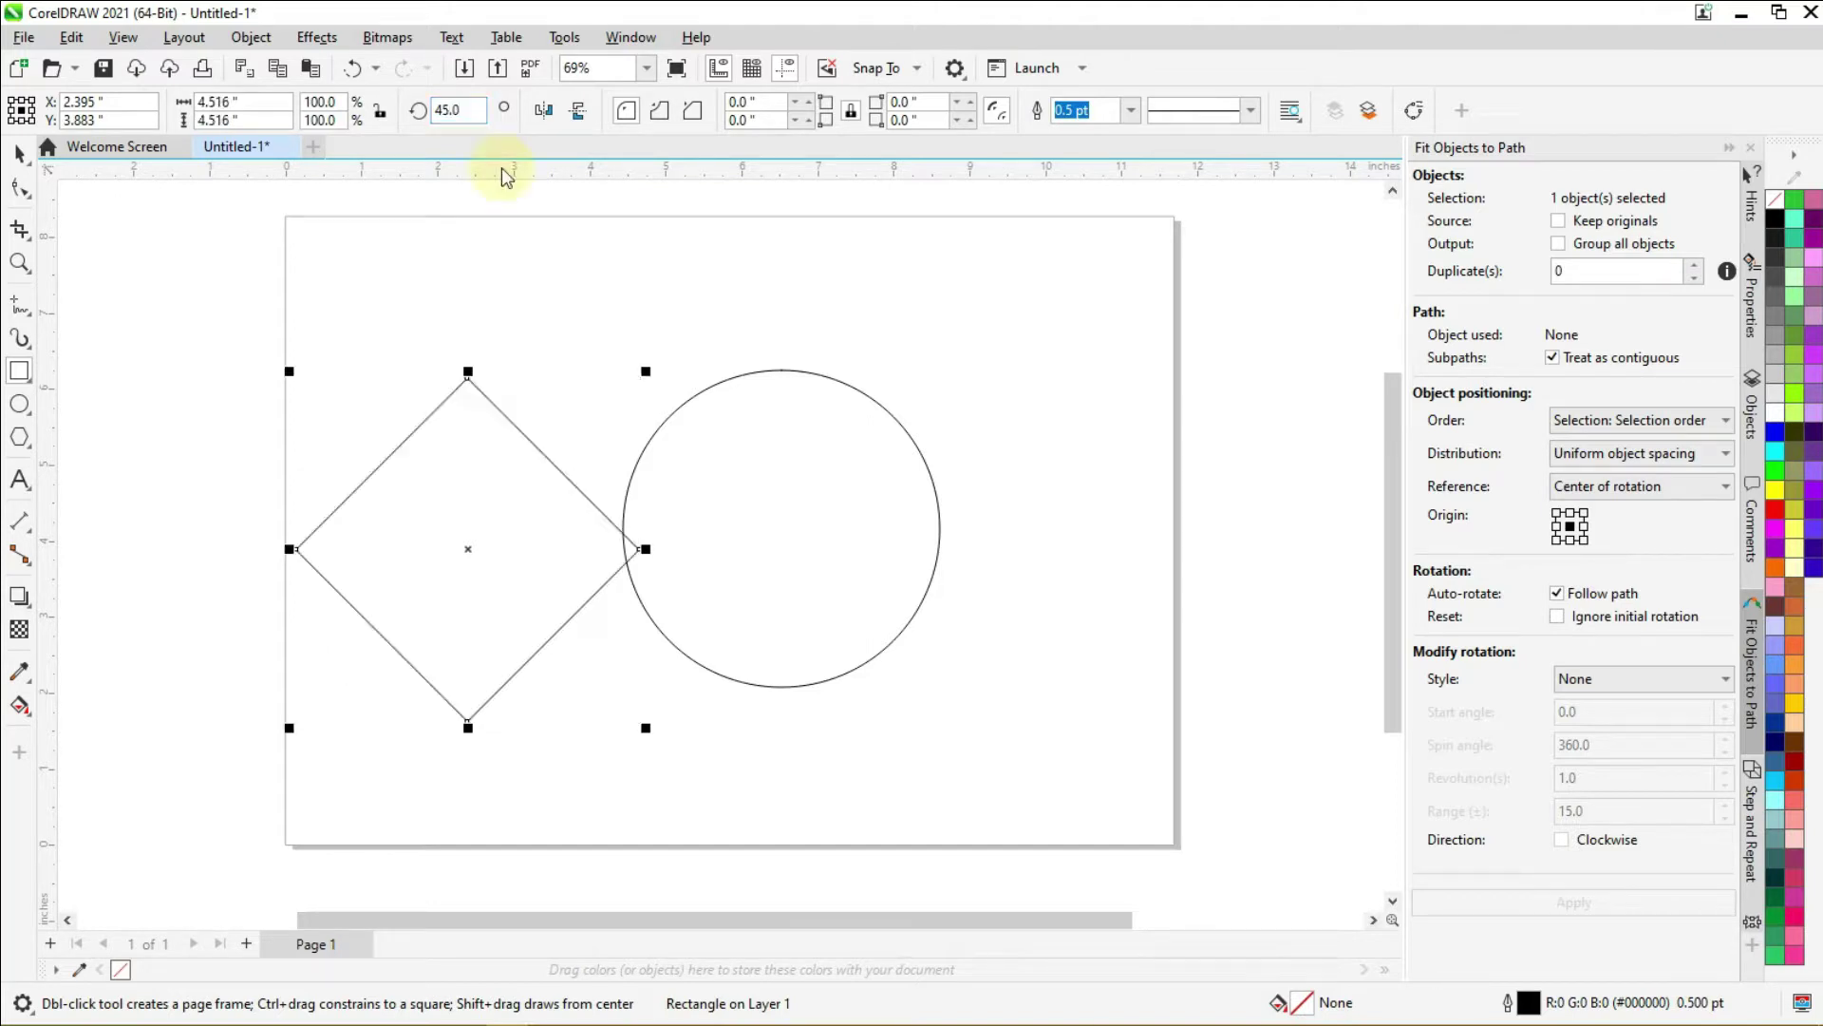
Step: Set the outline width of both the diamond and the circle to 4 pt
left_click(15, 155)
left_click_drag(327, 402, 1055, 779)
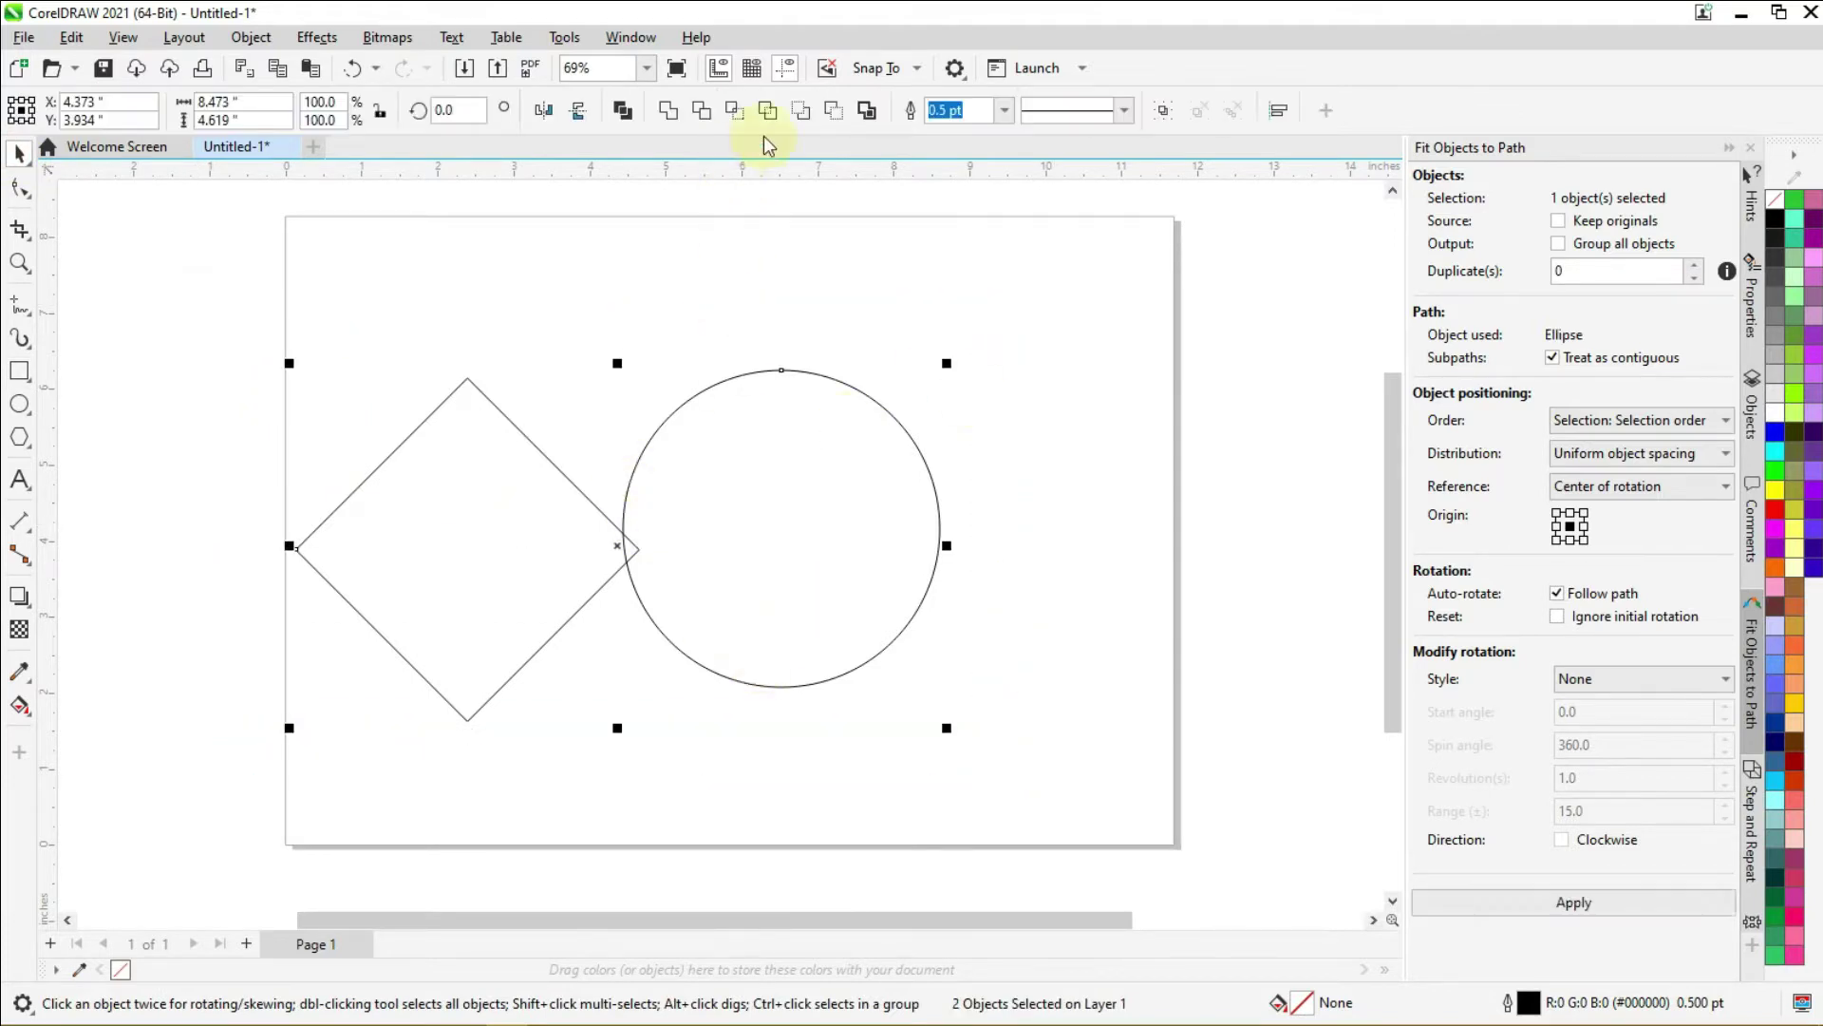
left_click(1001, 114)
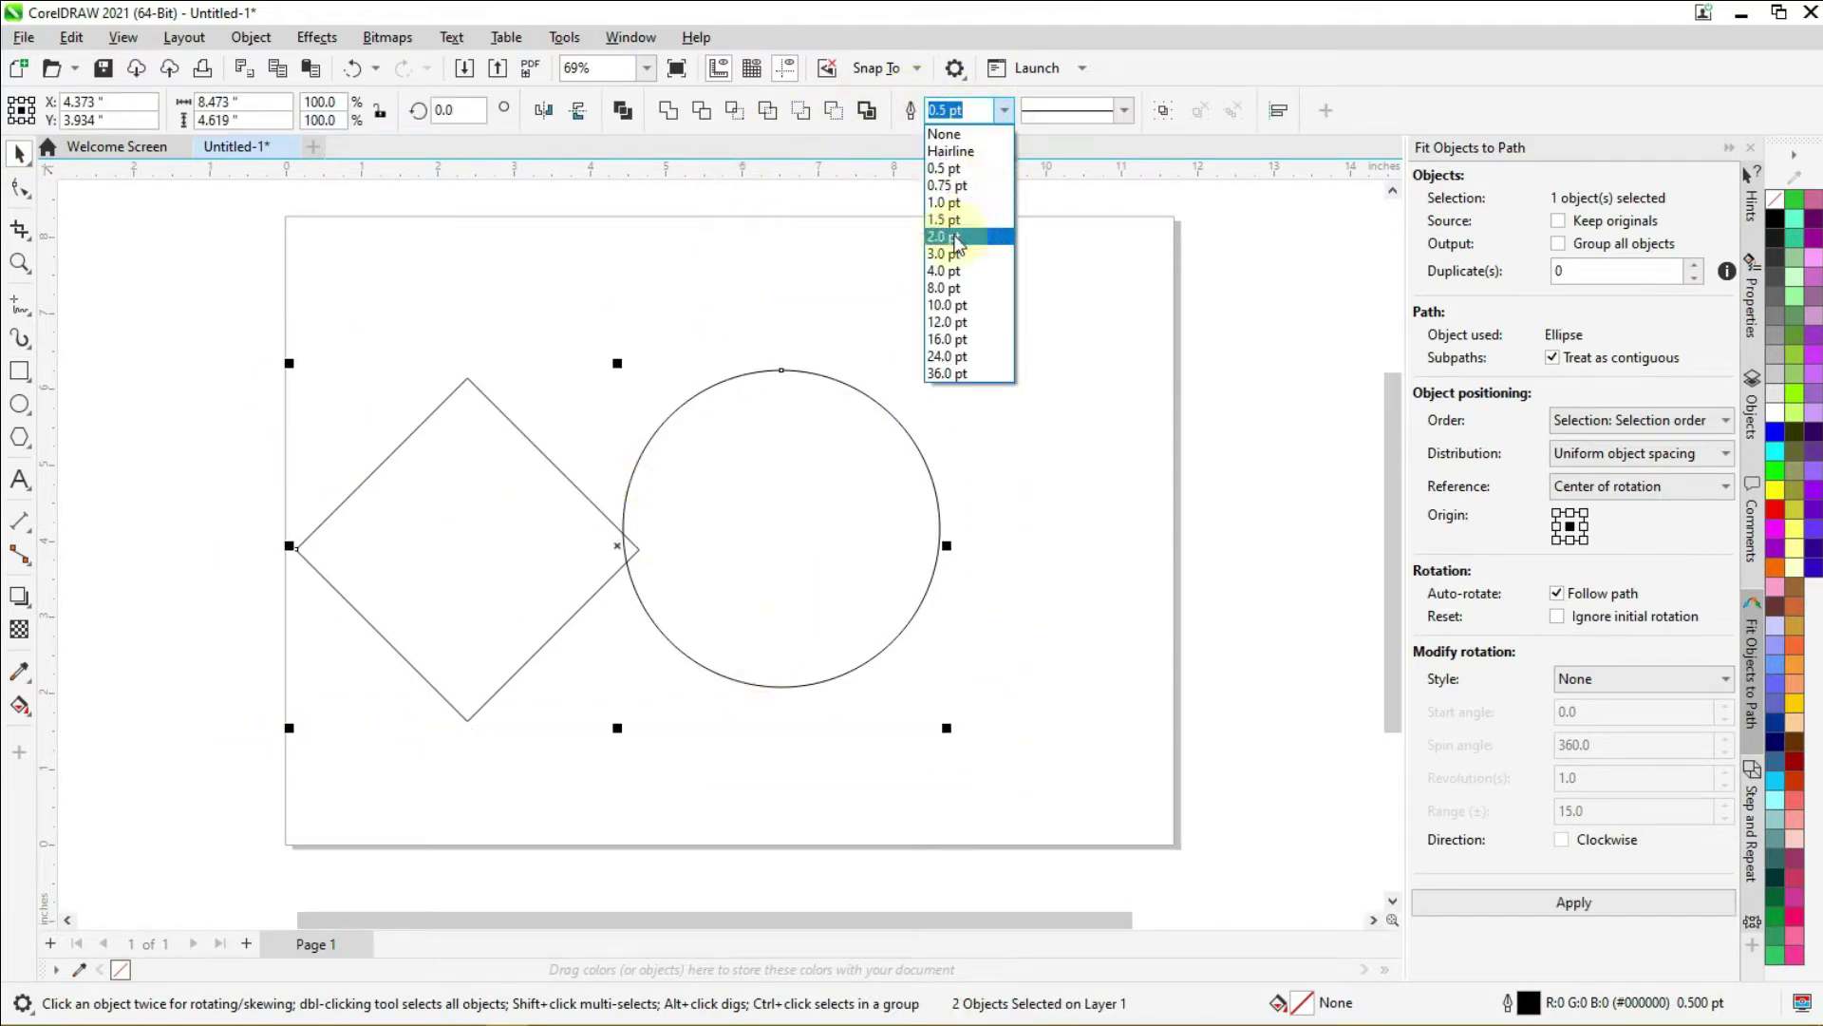
left_click(947, 272)
left_click(842, 488)
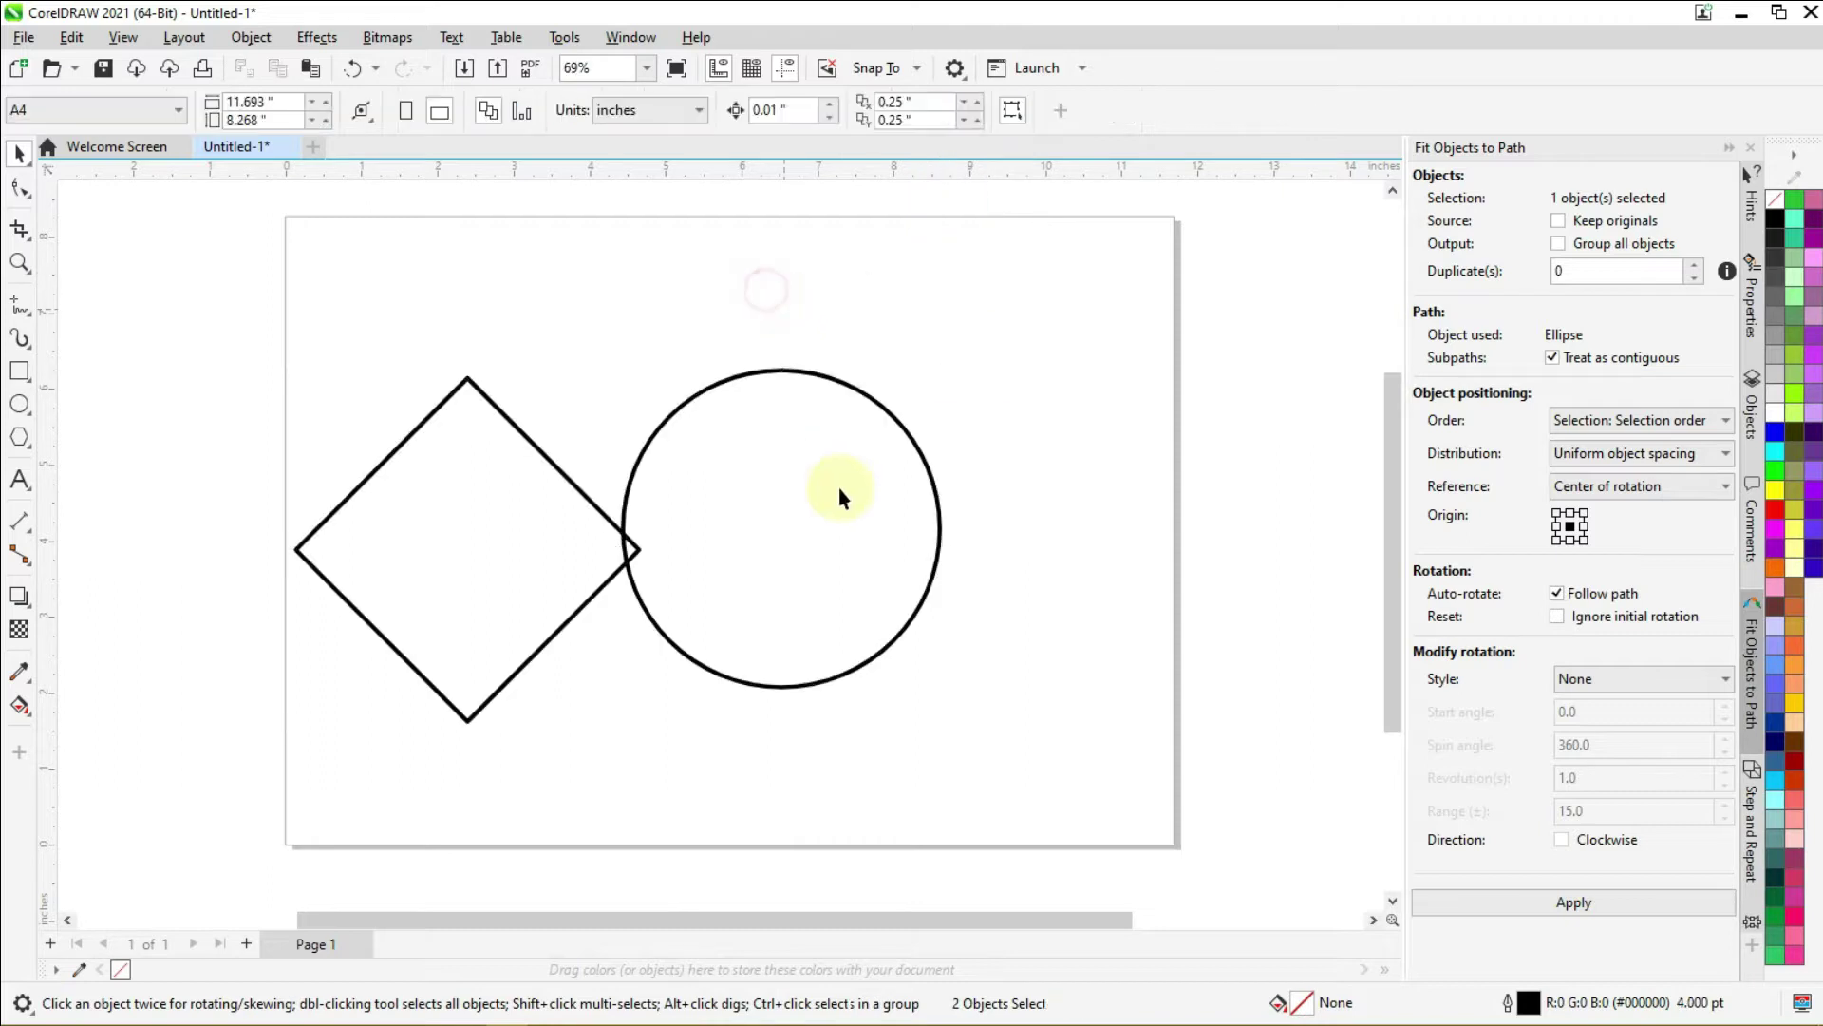
Step: Shrink the diamond to about 3.85 inches and place it over the circle, horizontally centered, with its lower tip sticking out below
left_click(477, 504)
left_click_drag(436, 496, 758, 495)
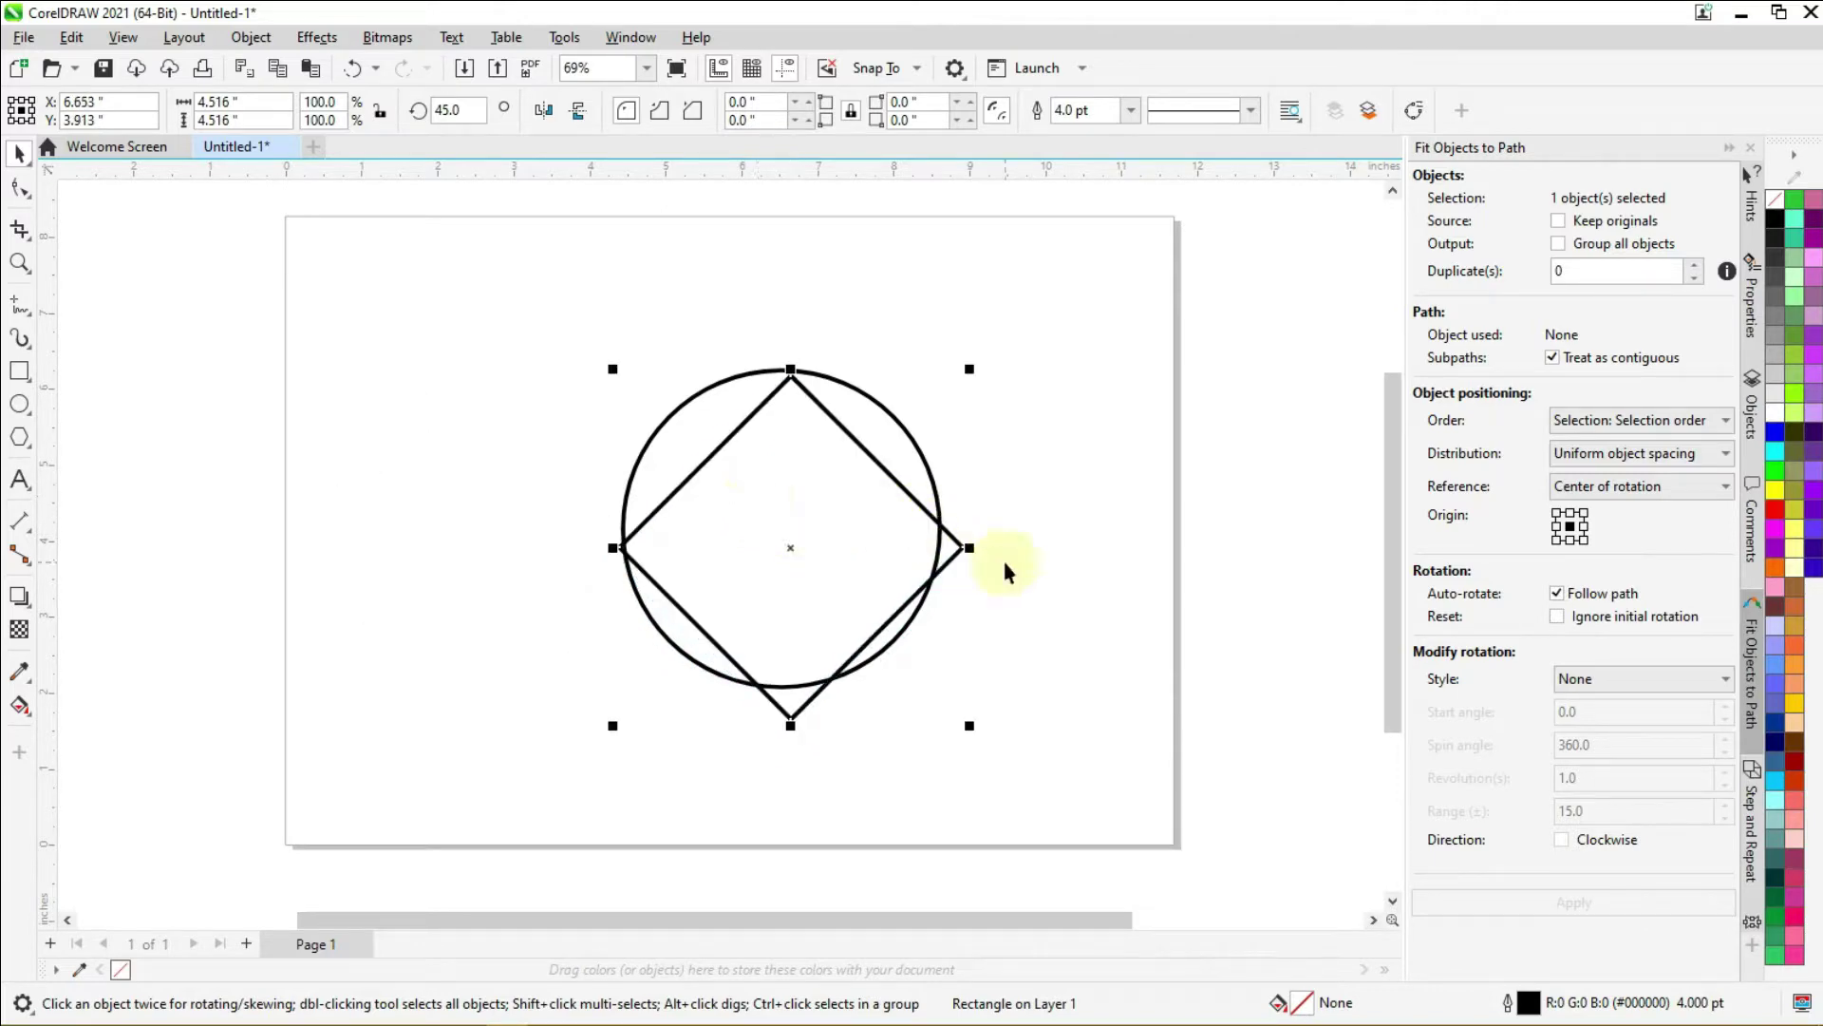
left_click_drag(970, 728, 945, 720)
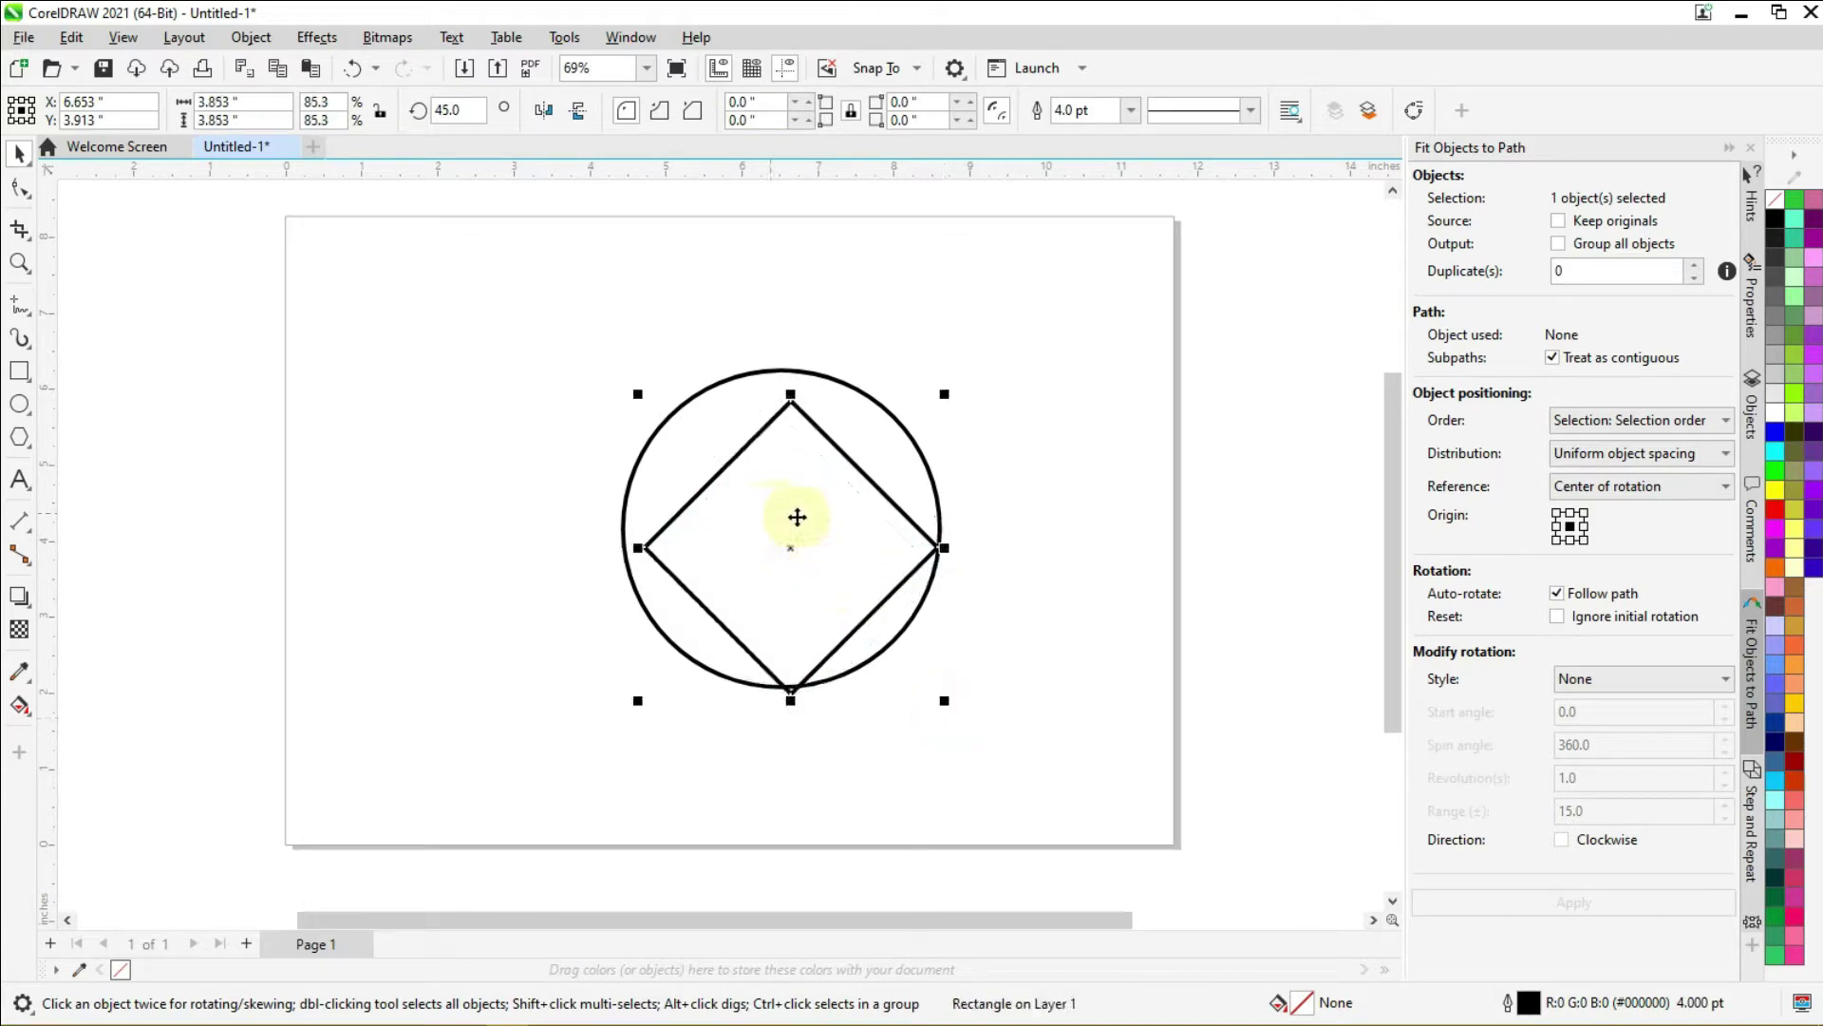
left_click_drag(790, 551, 781, 591)
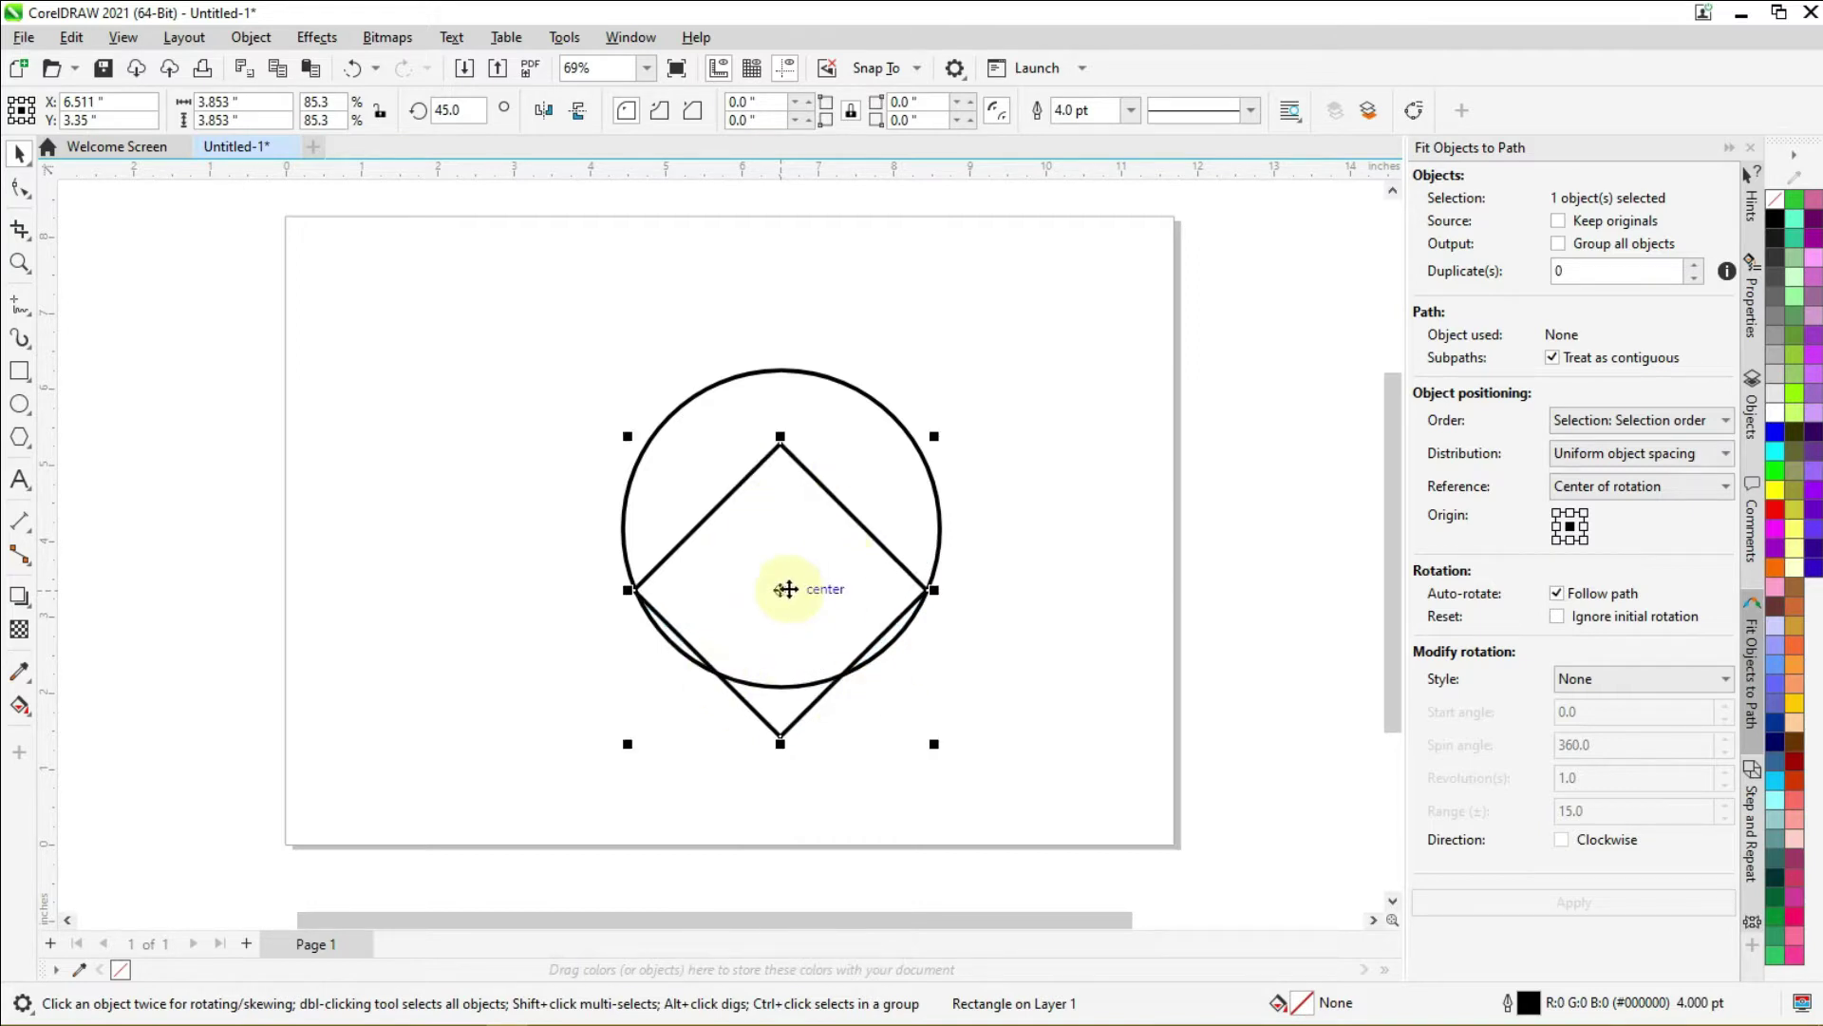
Step: Weld the diamond and the circle into a single outline
left_click(824, 392, "shift")
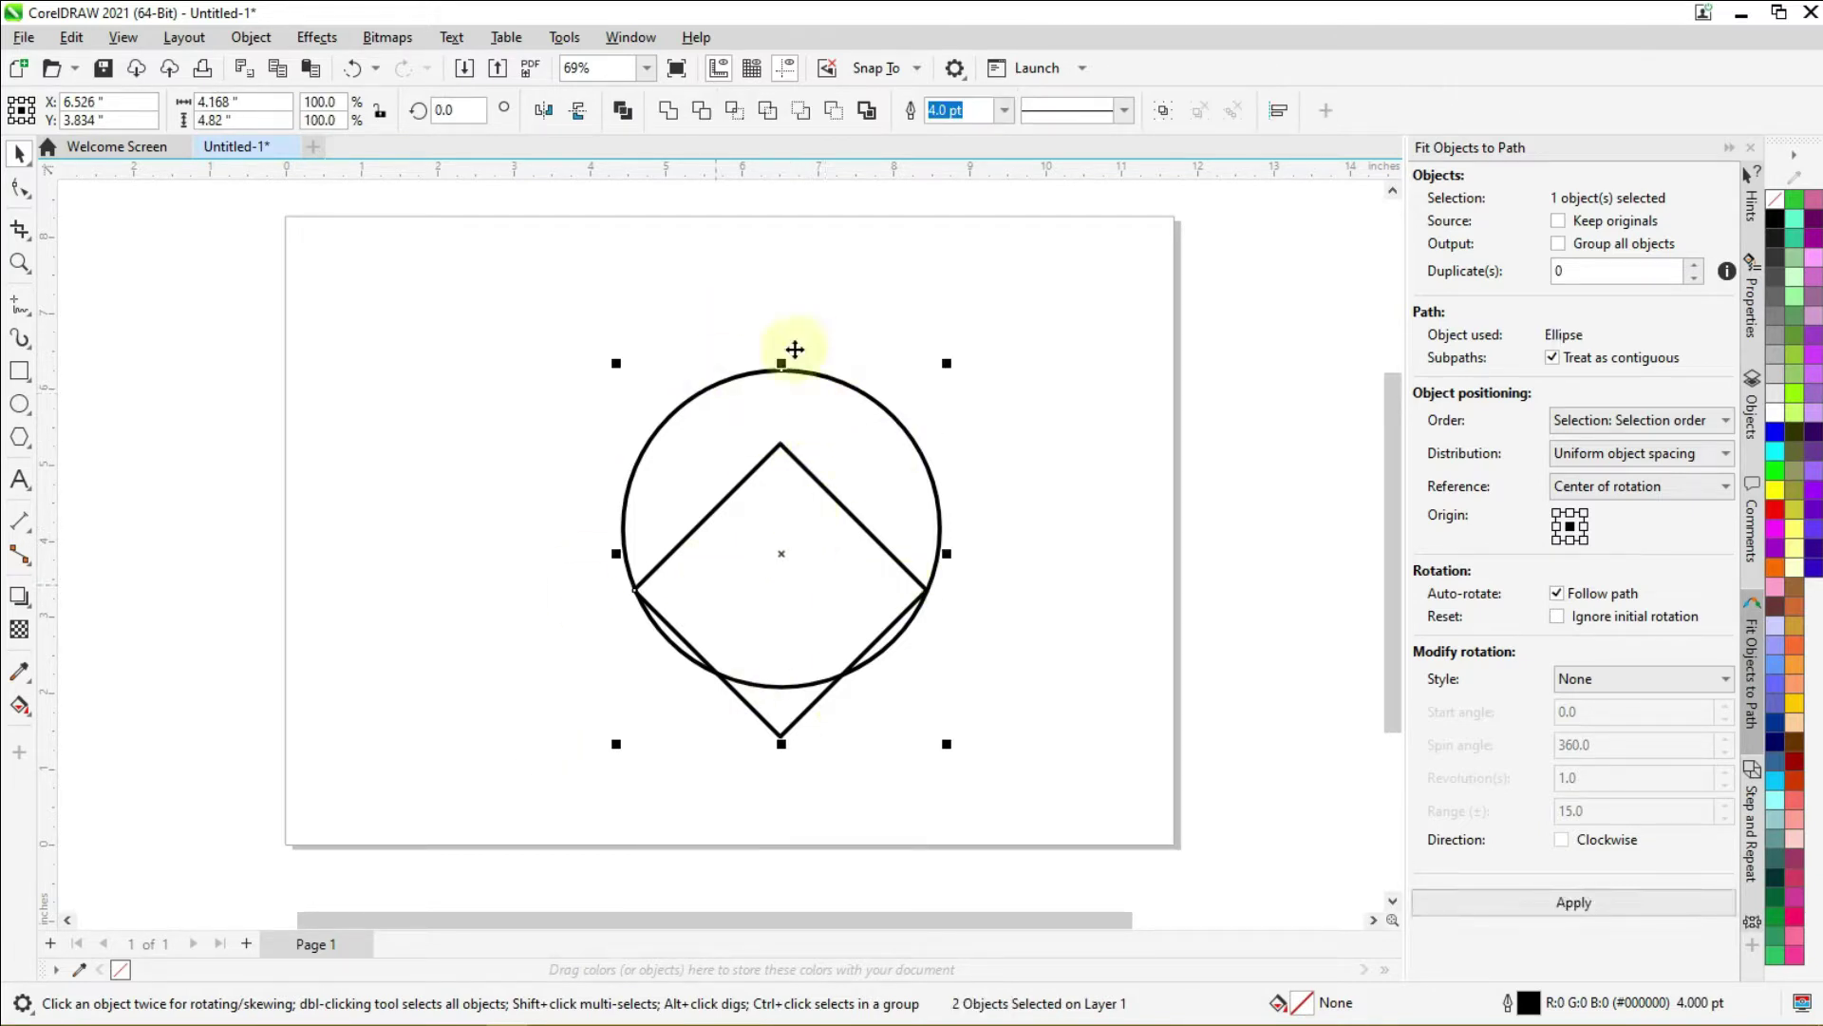
left_click(671, 114)
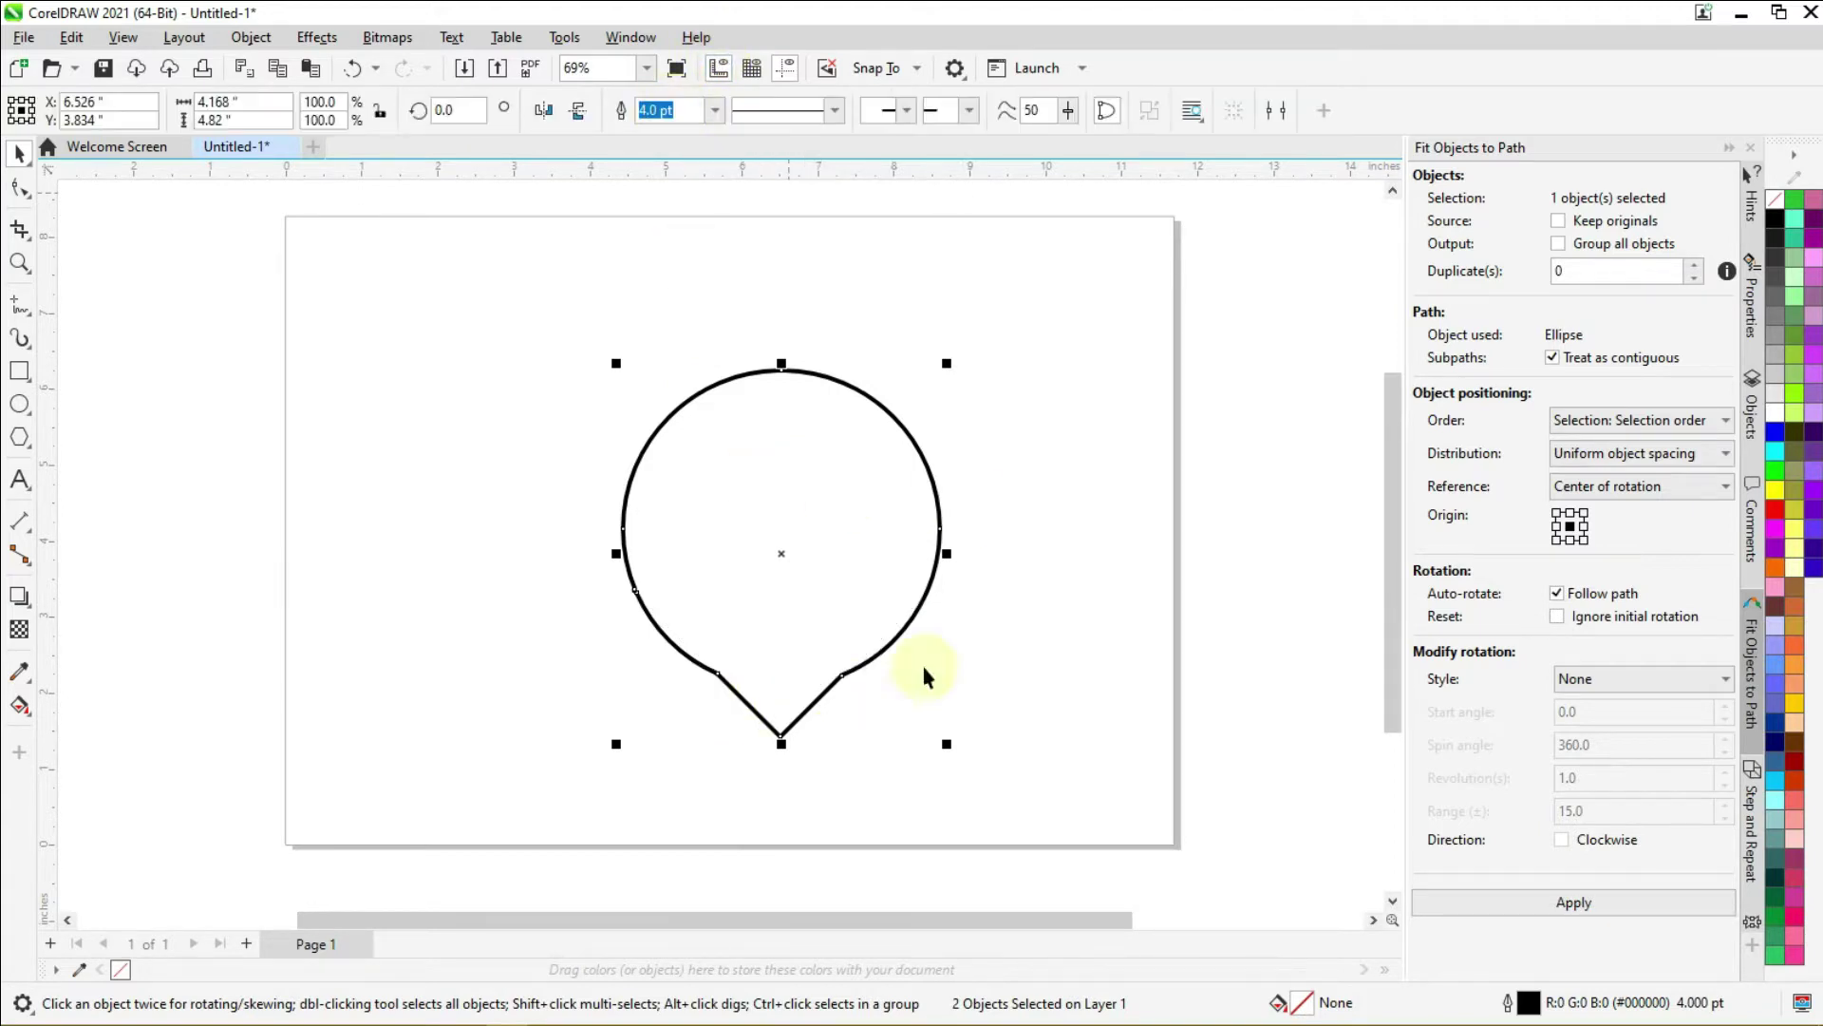
left_click(1068, 460)
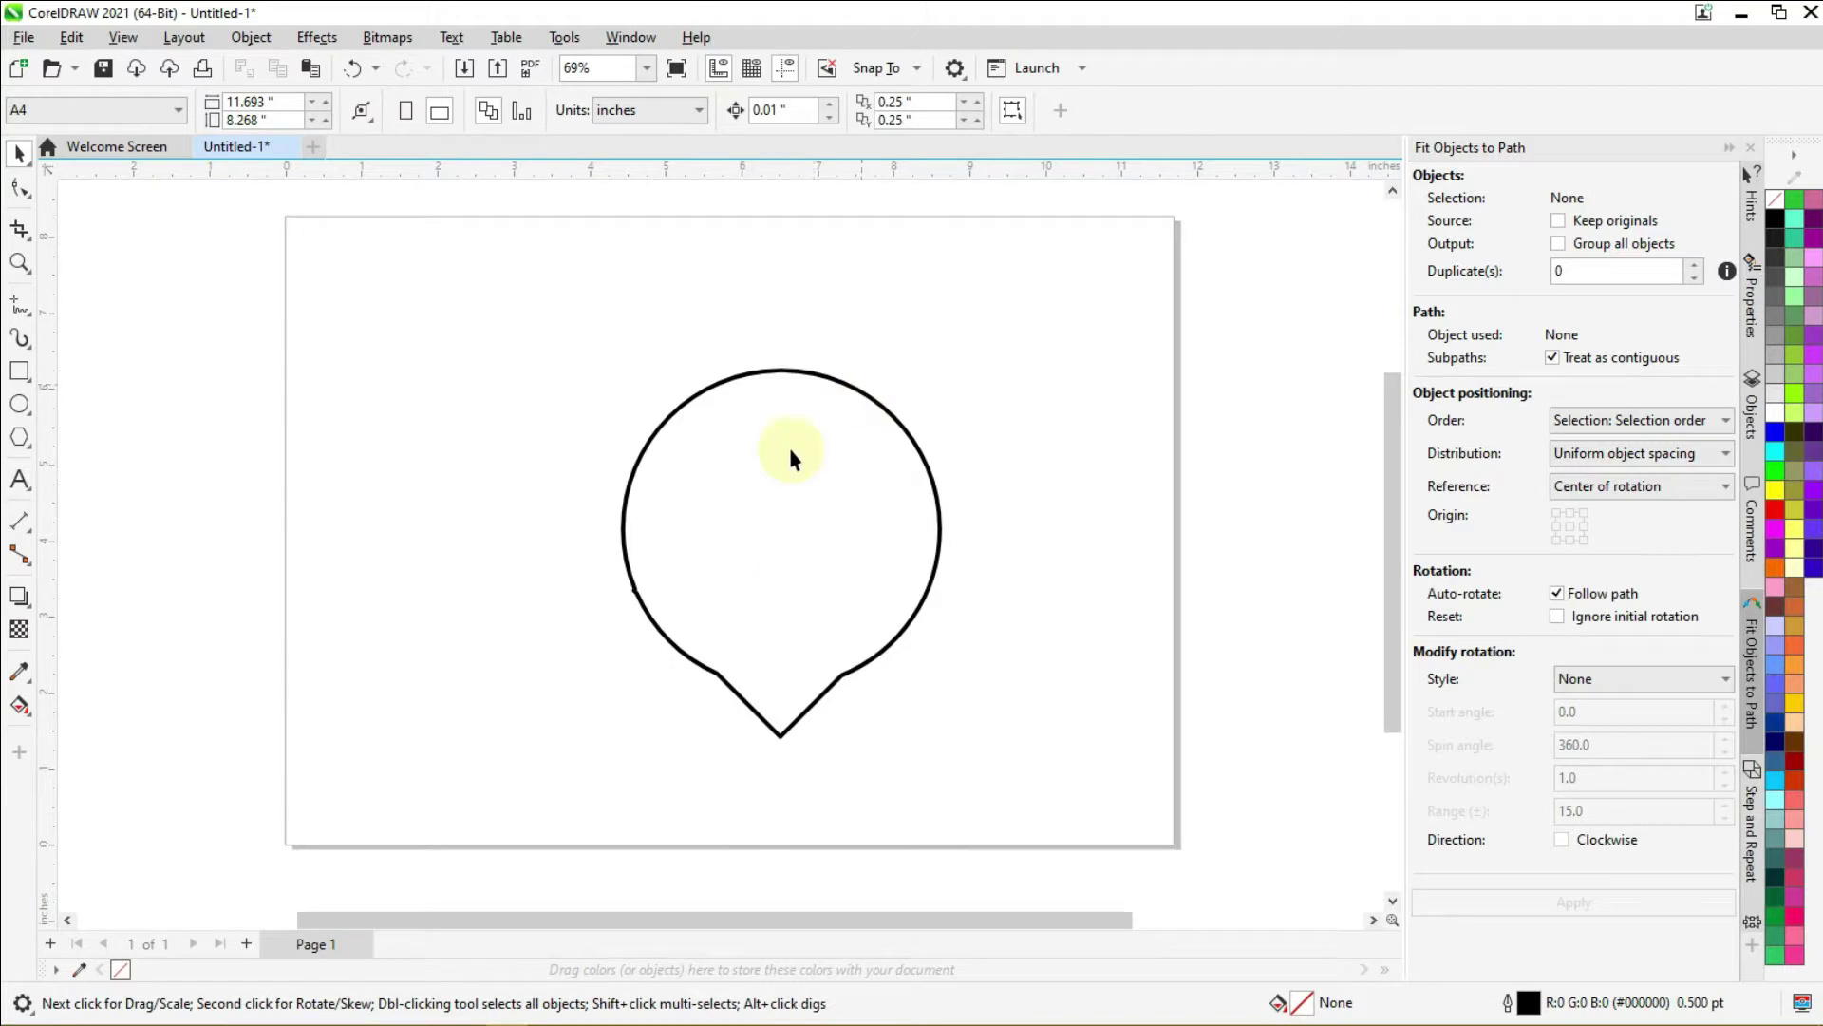
Step: Delete the two nodes where the circle meets the pointed tip to smooth the outline into a teardrop
left_click(721, 678)
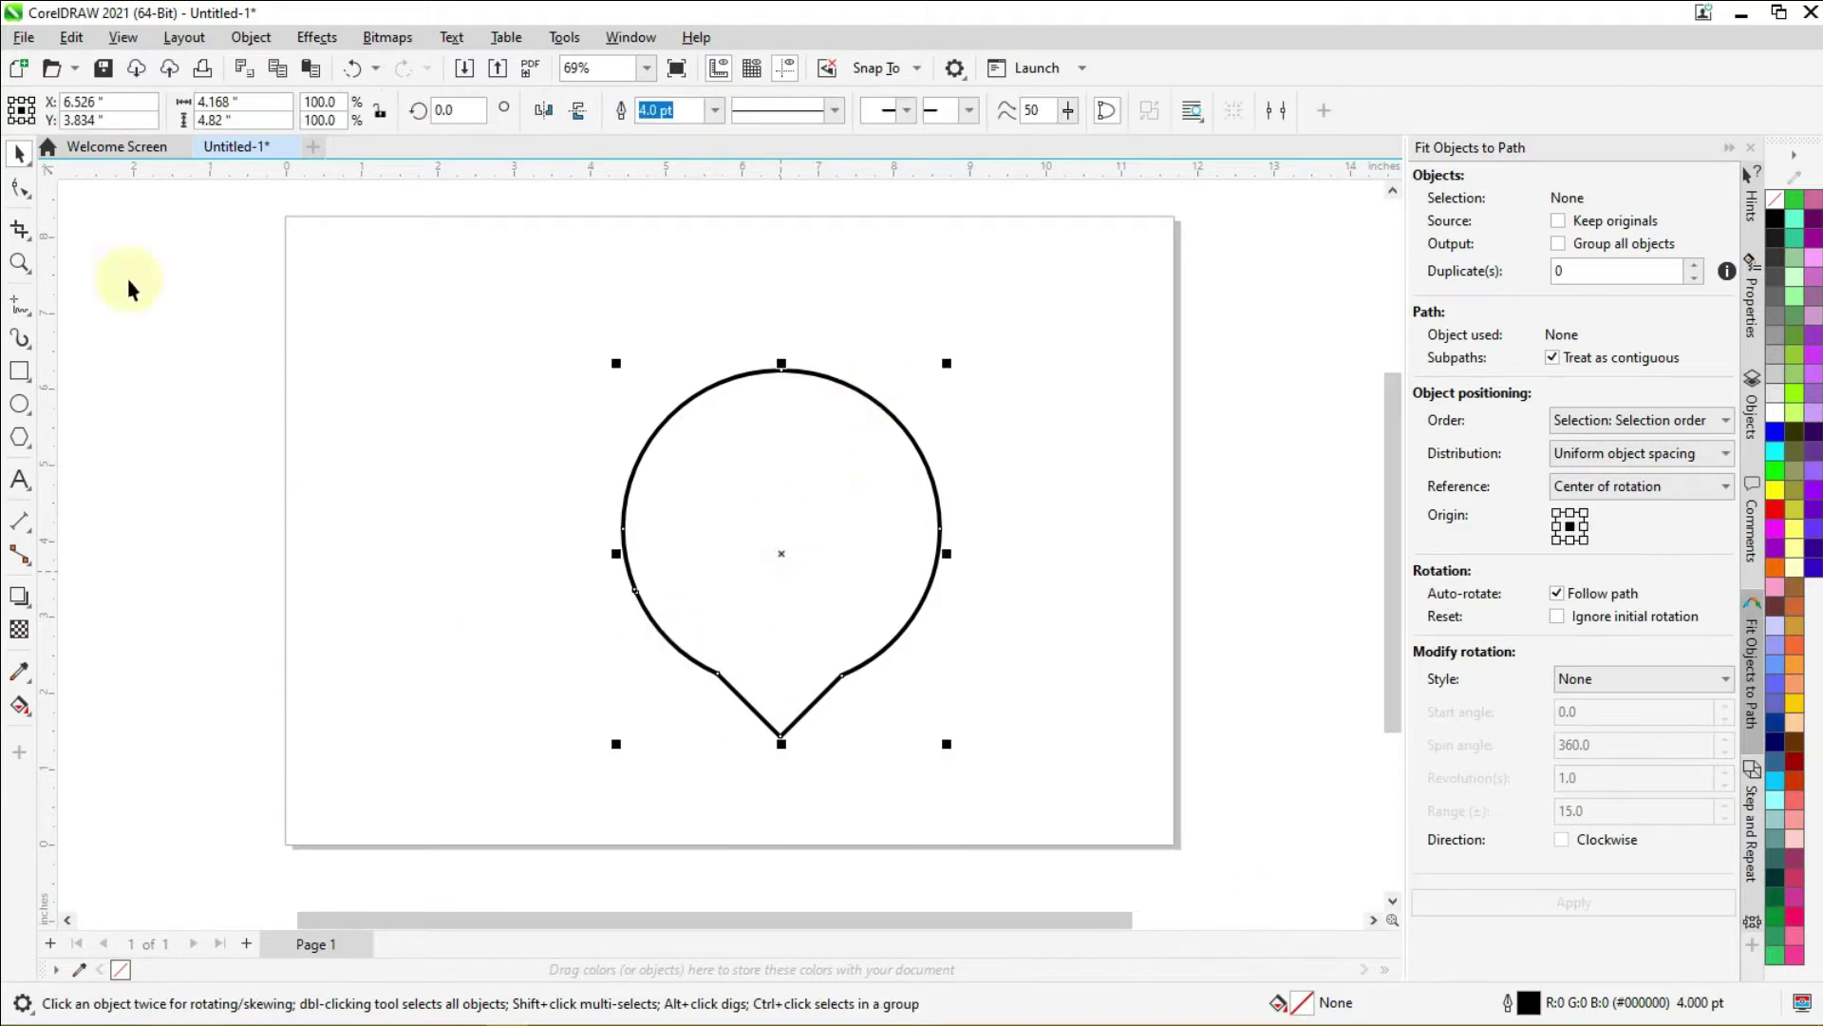
left_click(19, 194)
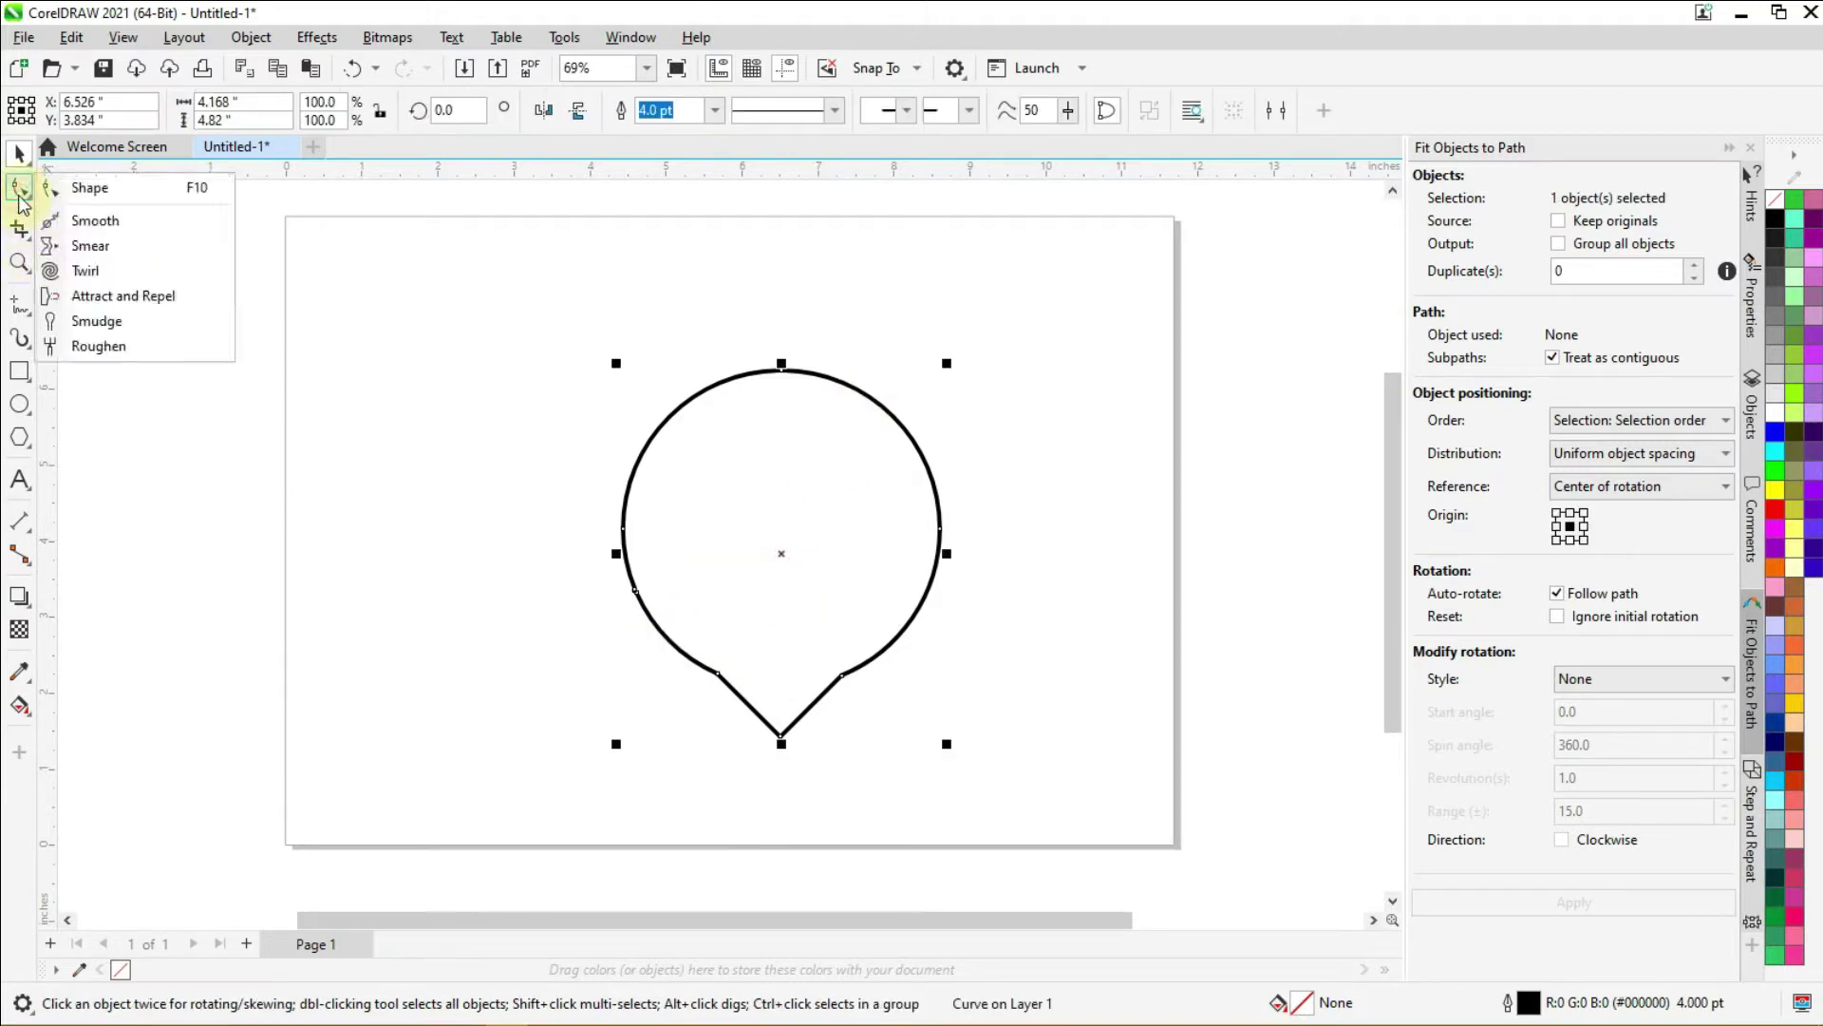
left_click(90, 189)
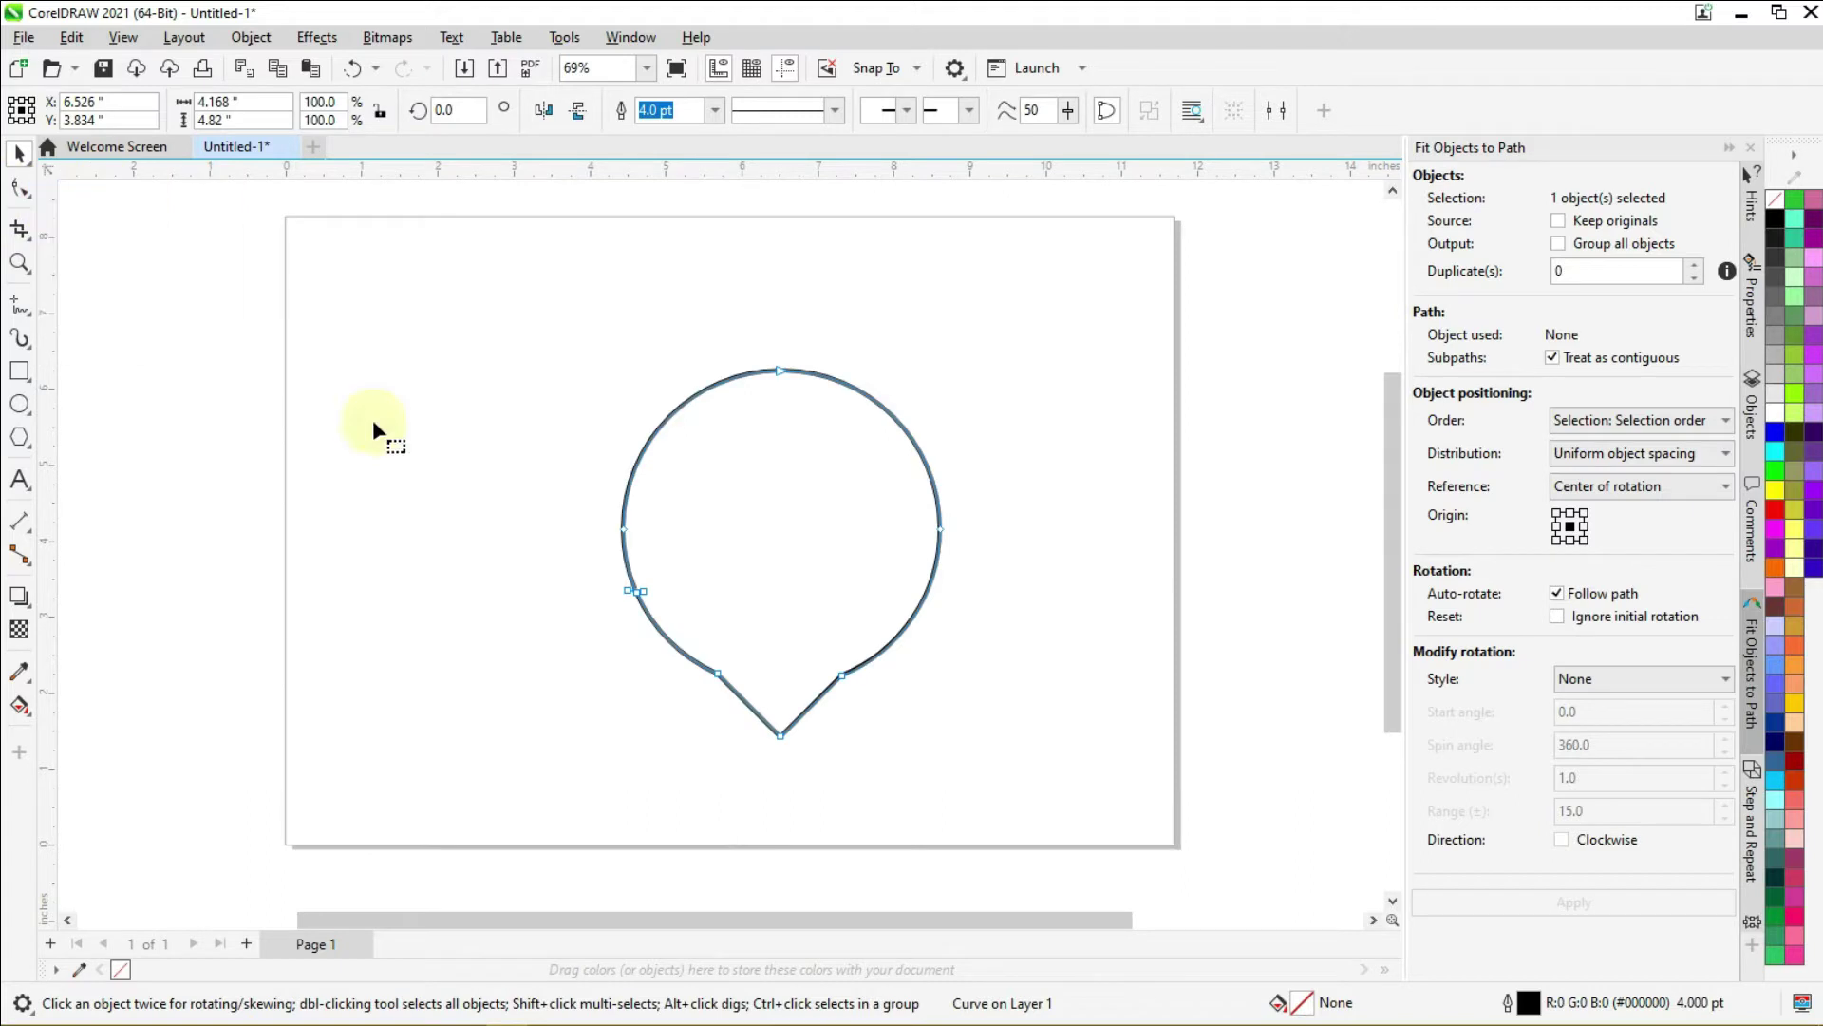
left_click(684, 636)
left_click_drag(724, 691, 892, 701)
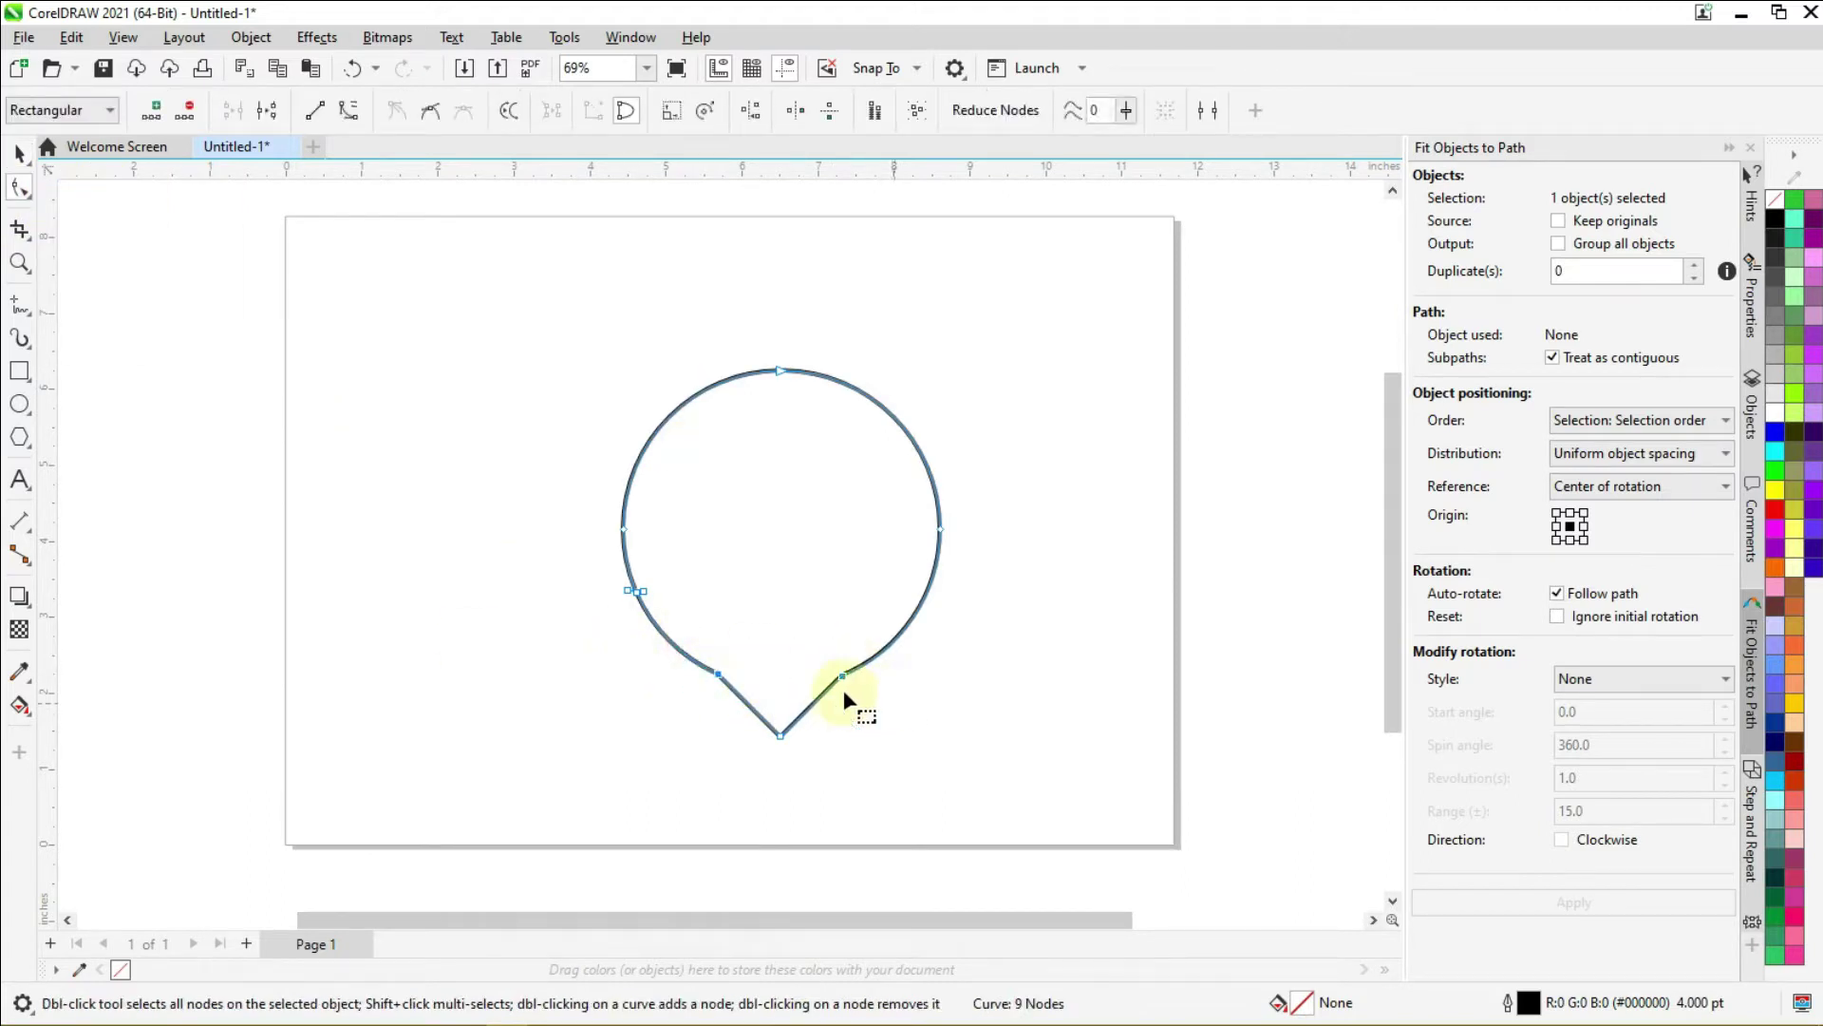
right_click(843, 676)
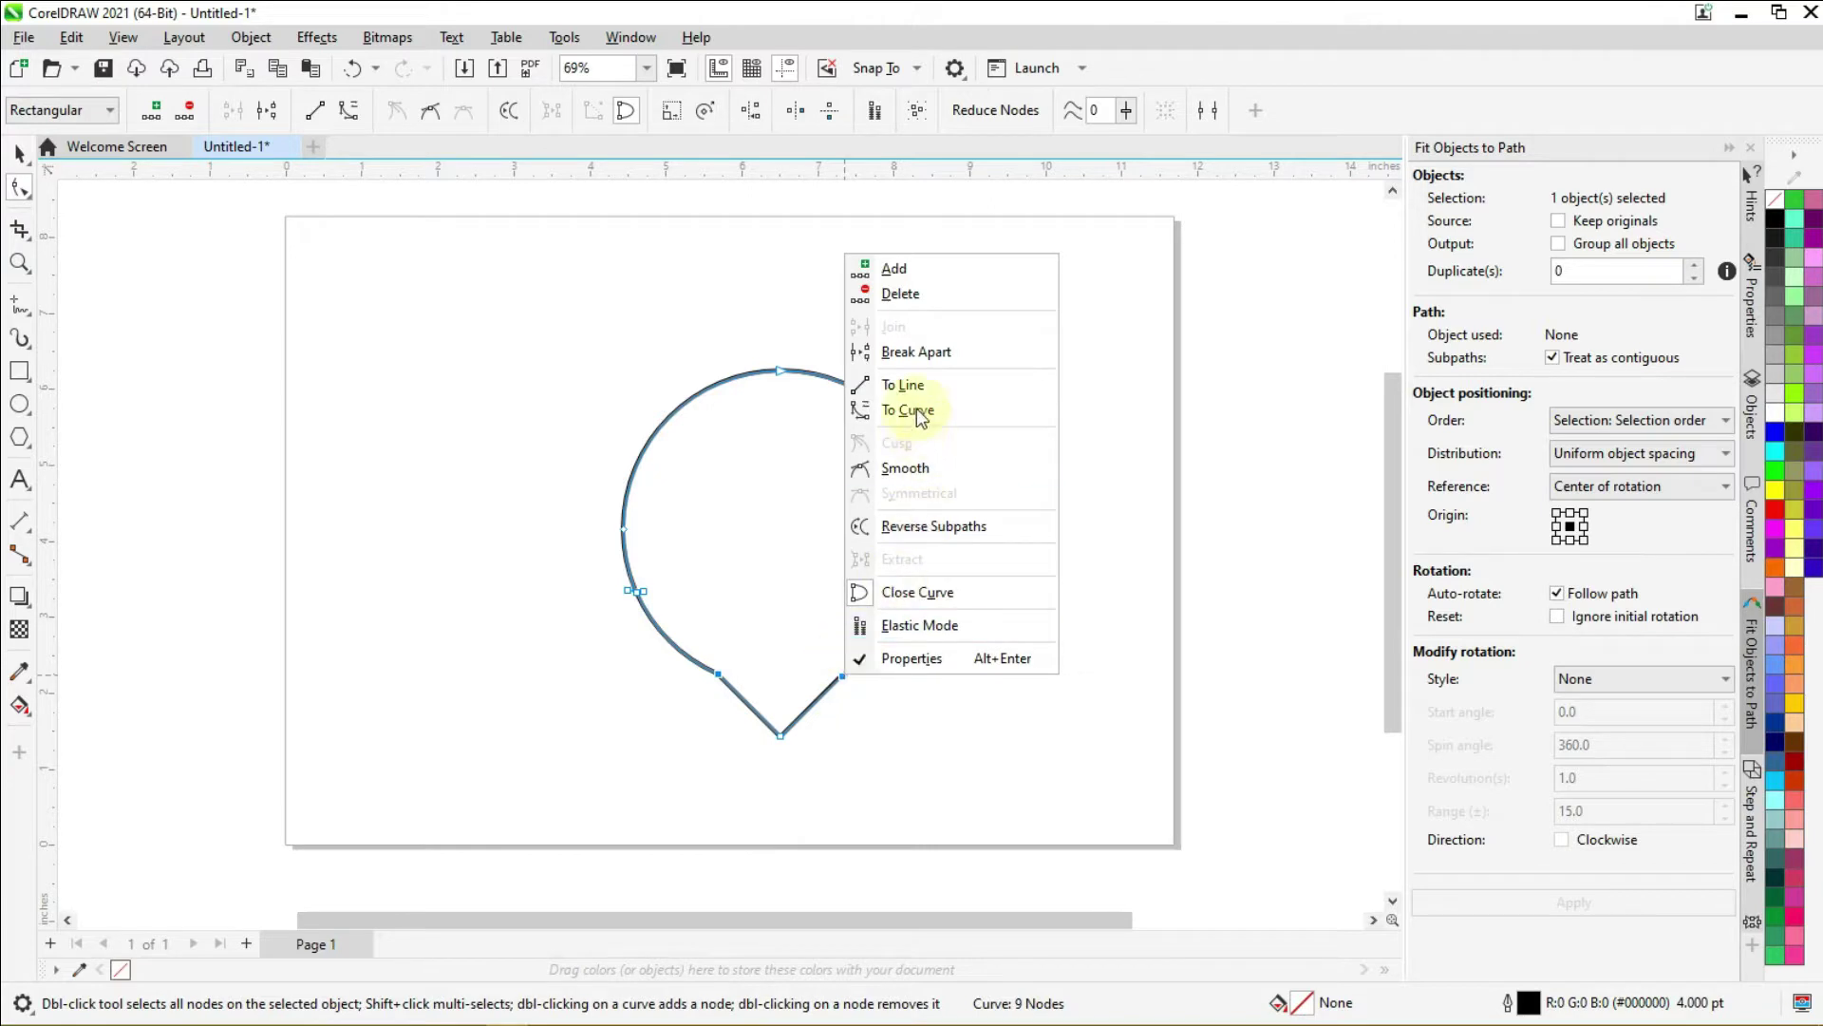
left_click(904, 294)
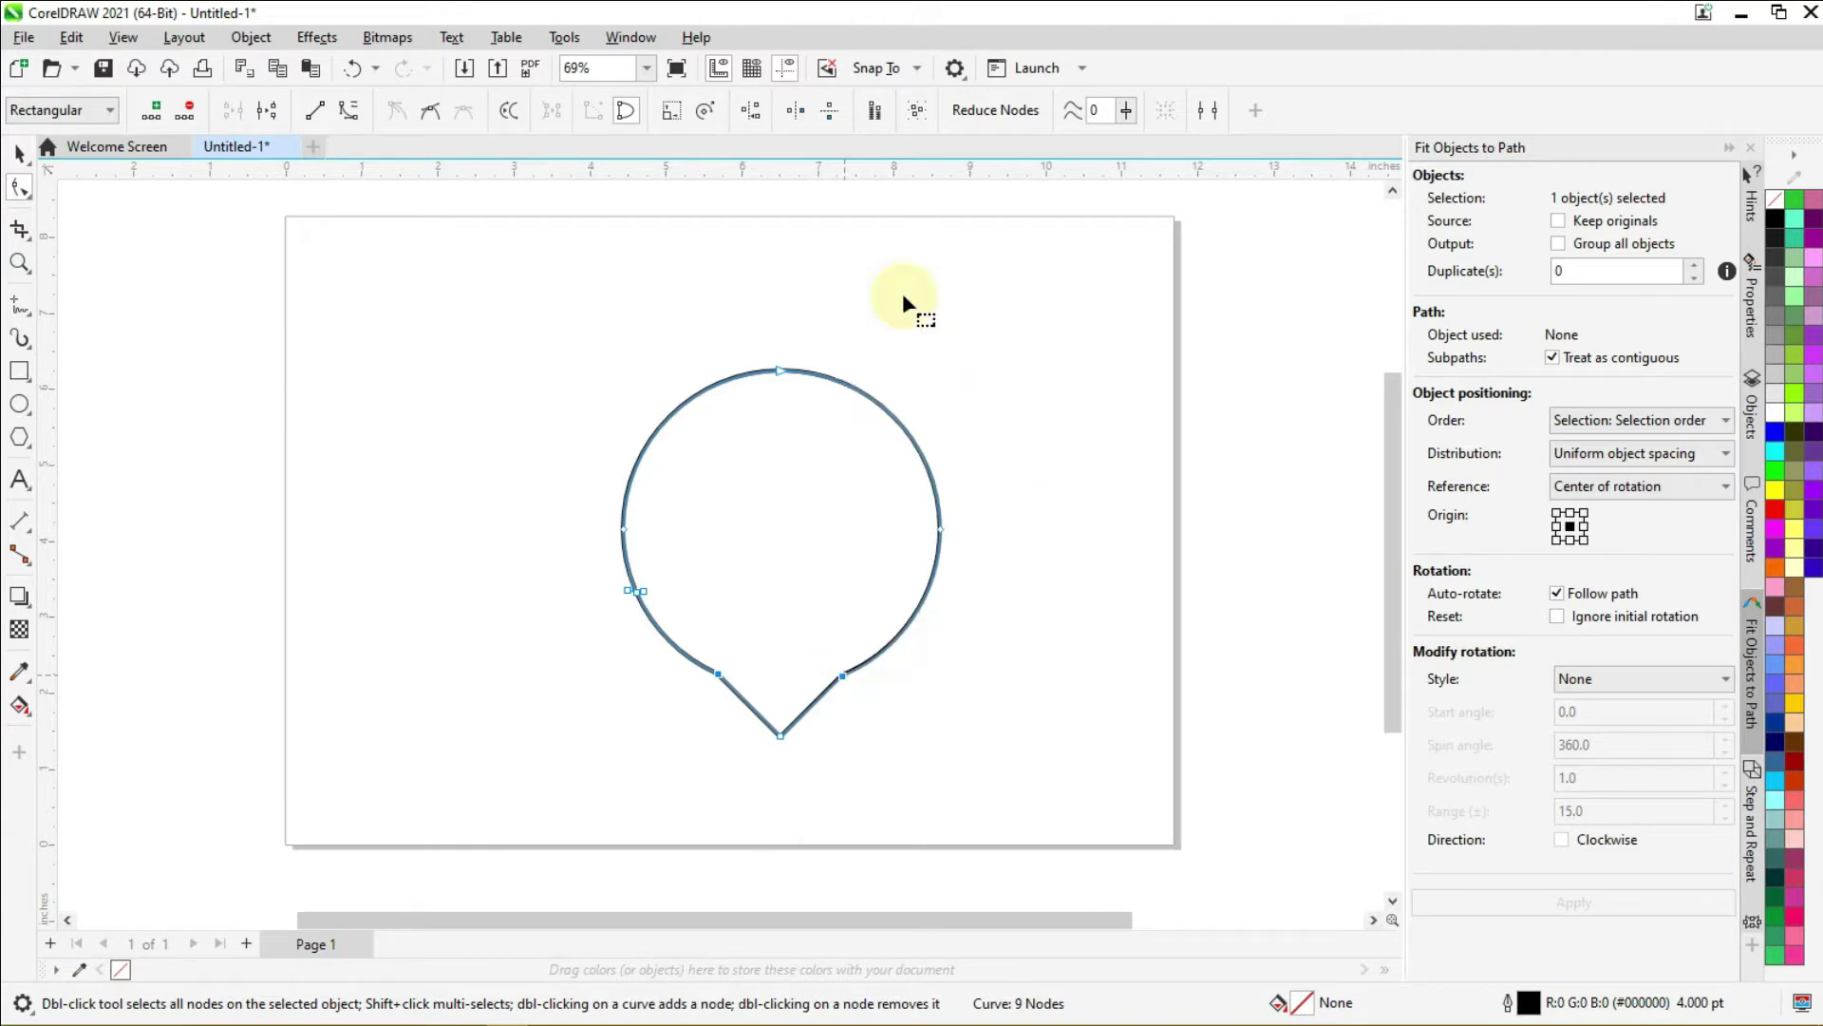
left_click(19, 153)
left_click(993, 475)
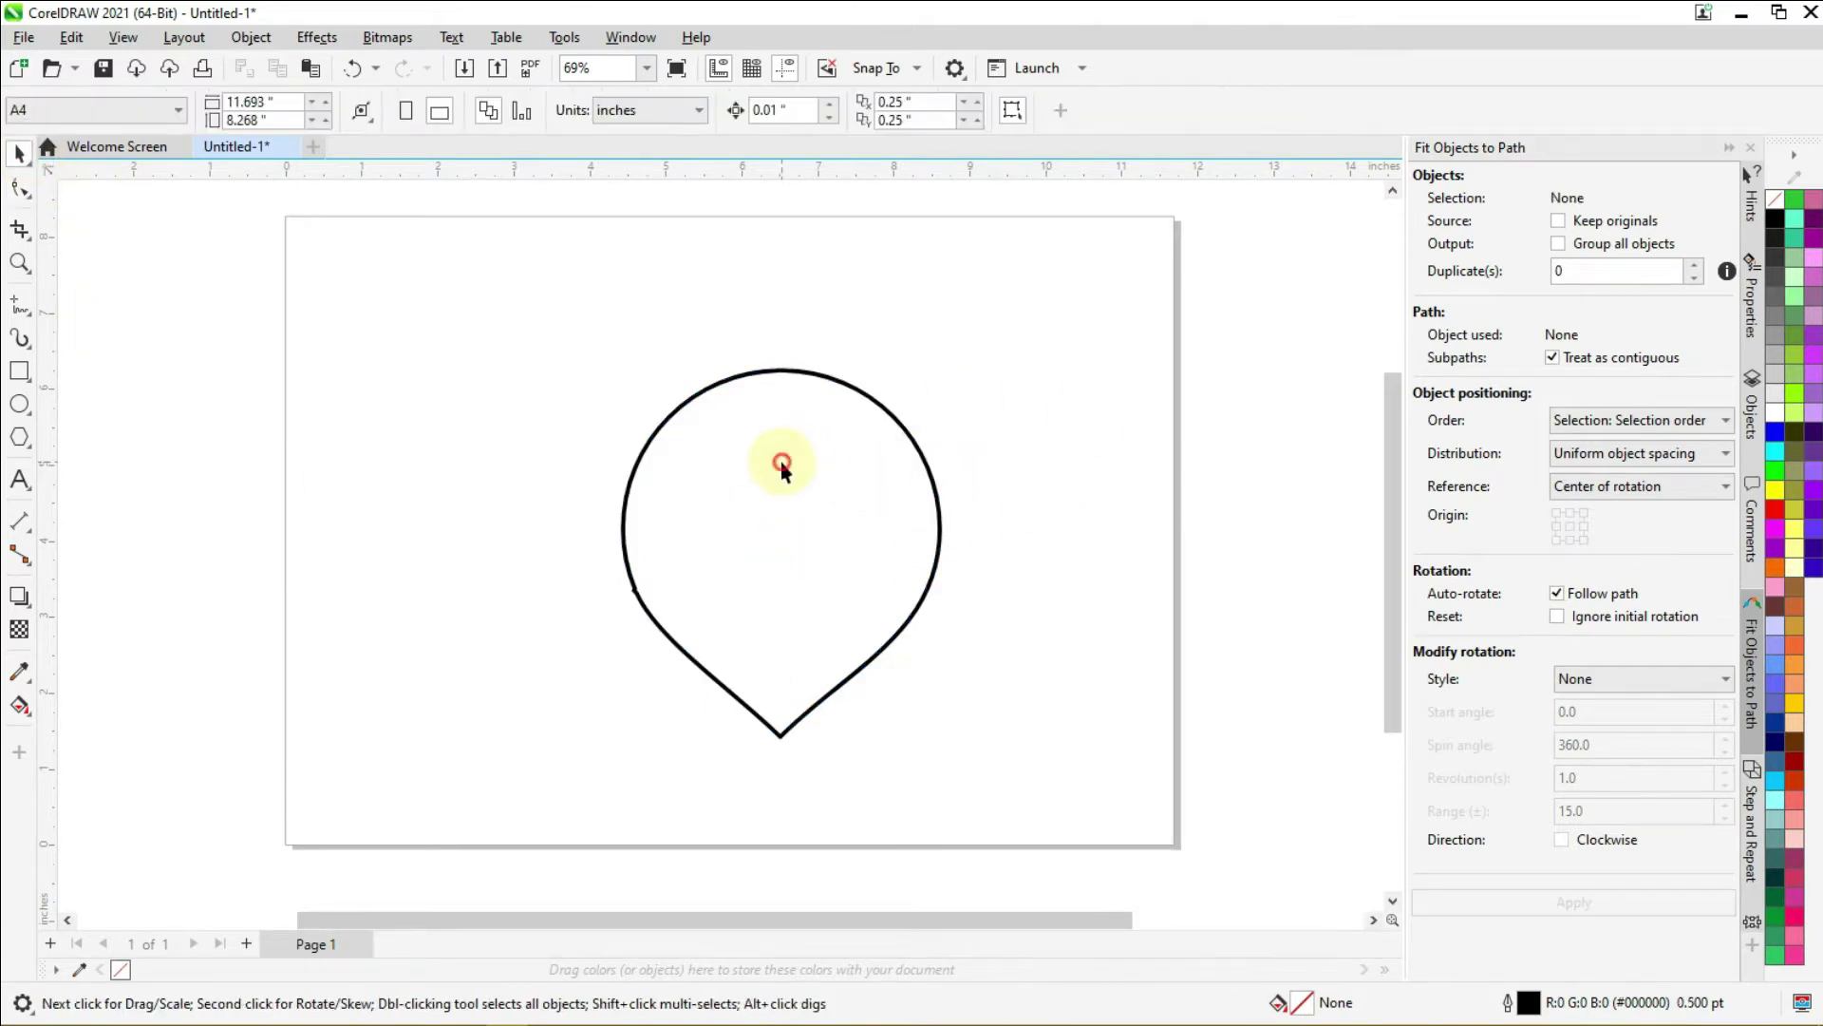
Step: Move the teardrop higher on the page and add an inside contour with 3 steps and an offset of about 0.395 inches
left_click_drag(778, 480, 758, 414)
left_click(748, 518)
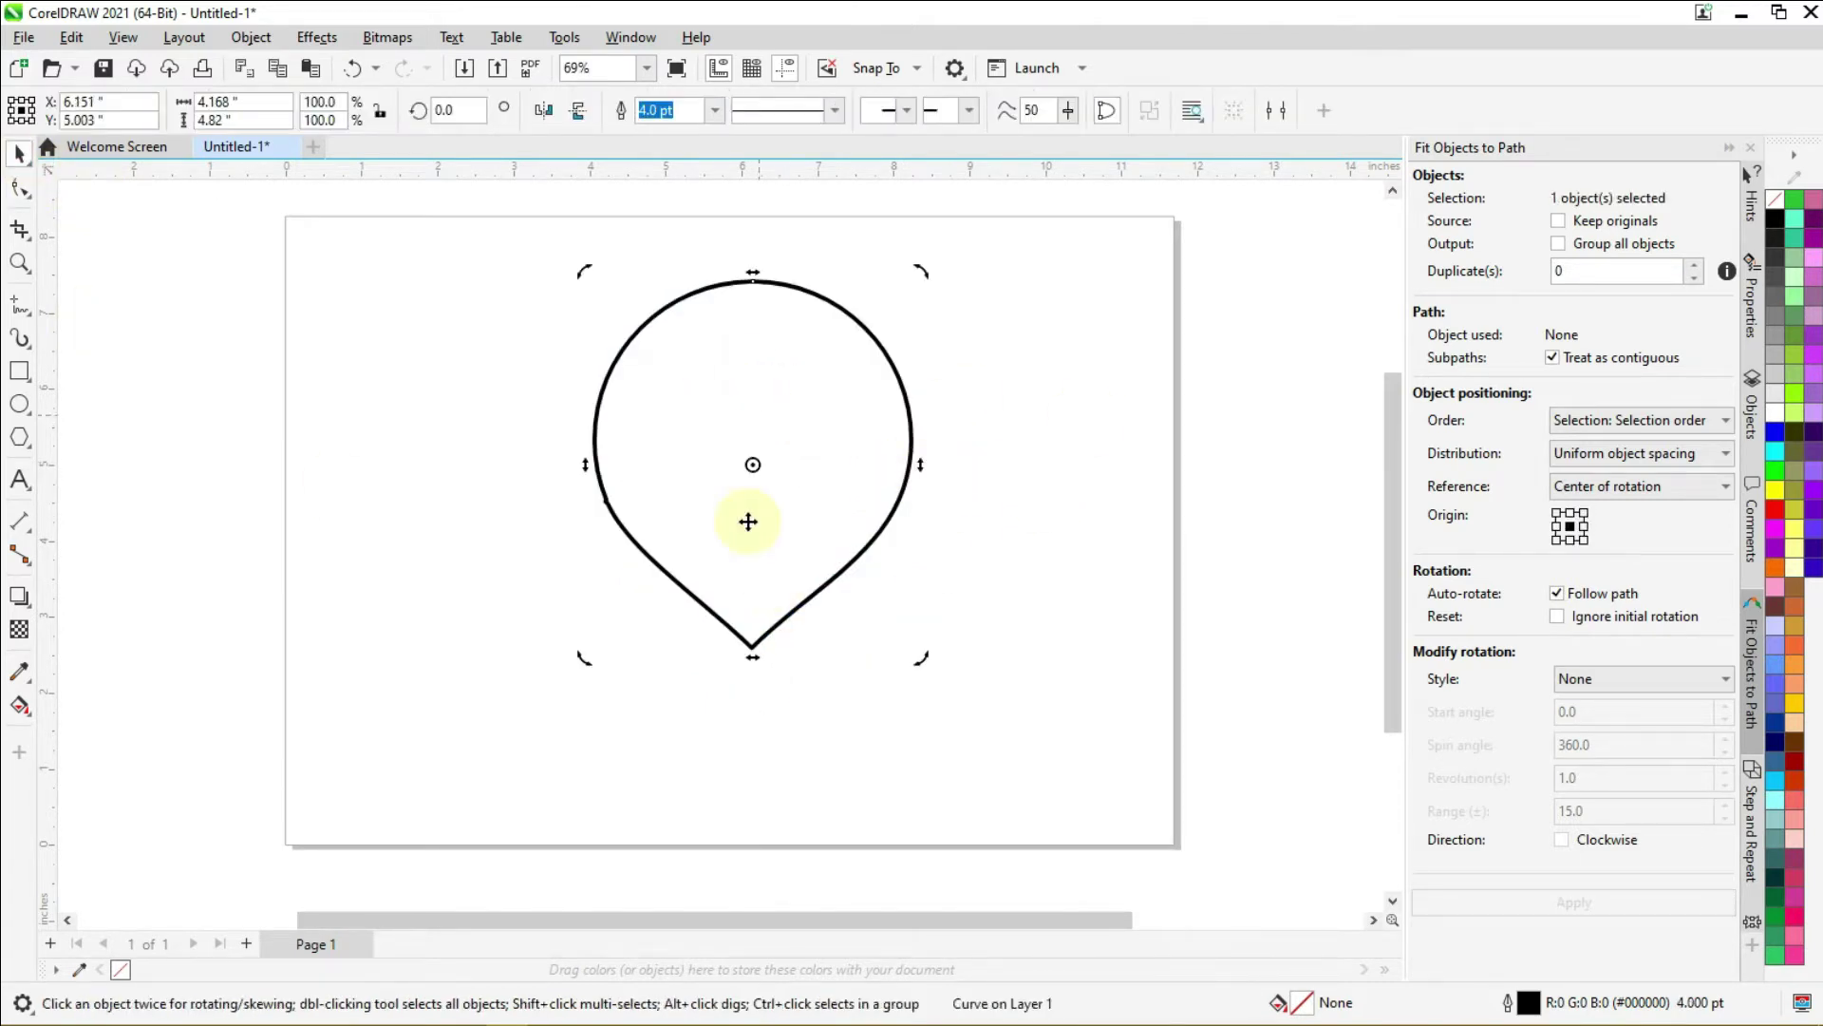
left_click(33, 609)
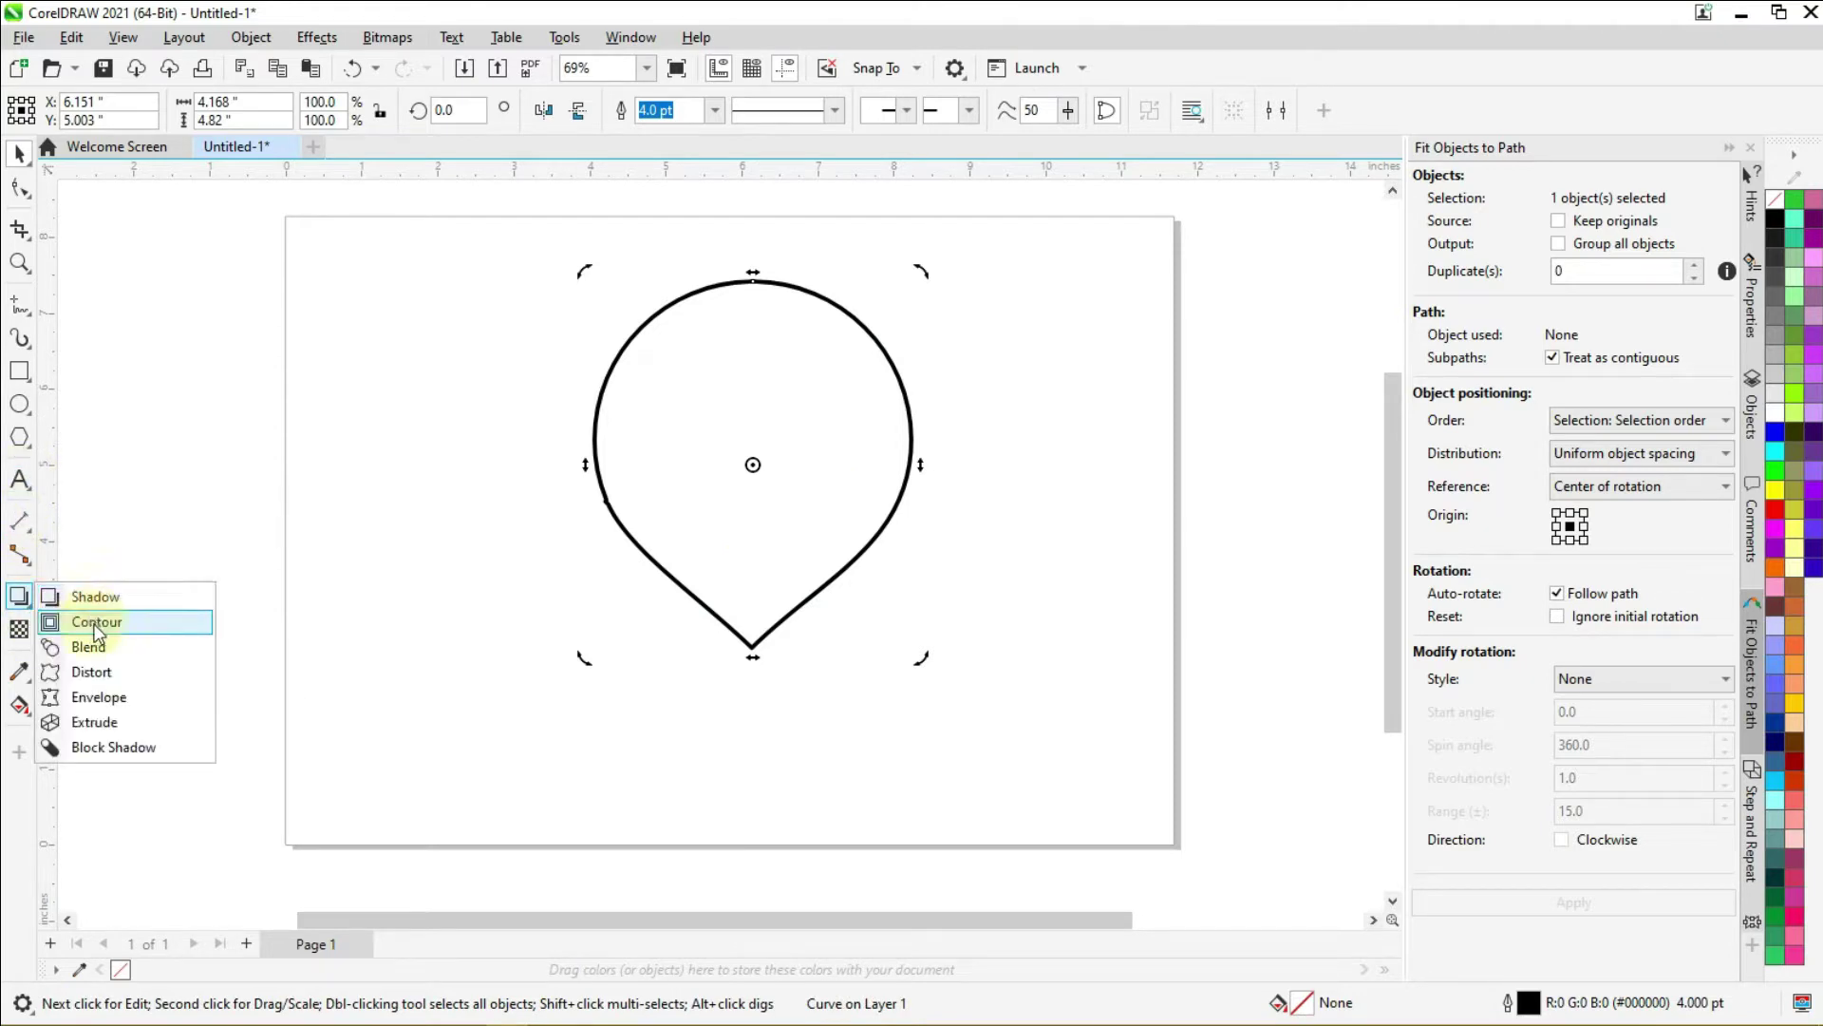
left_click(123, 622)
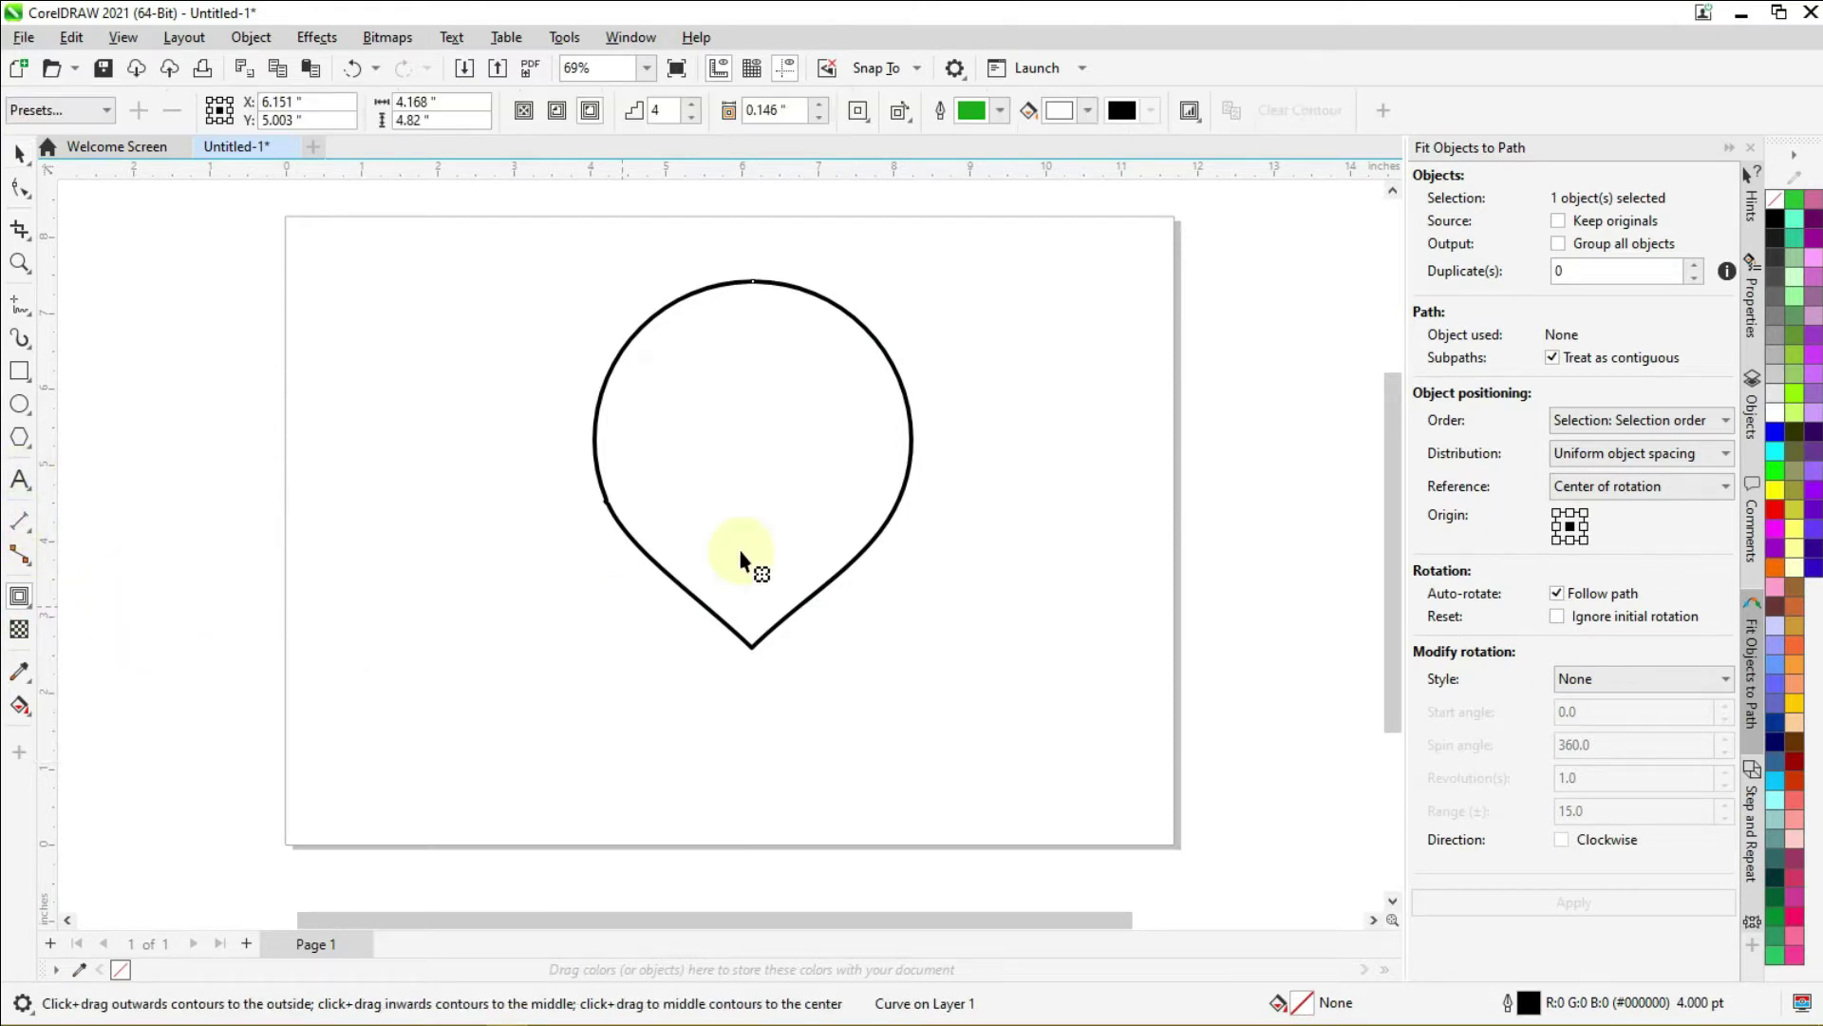
double_click(658, 116)
left_click_drag(754, 285, 754, 373)
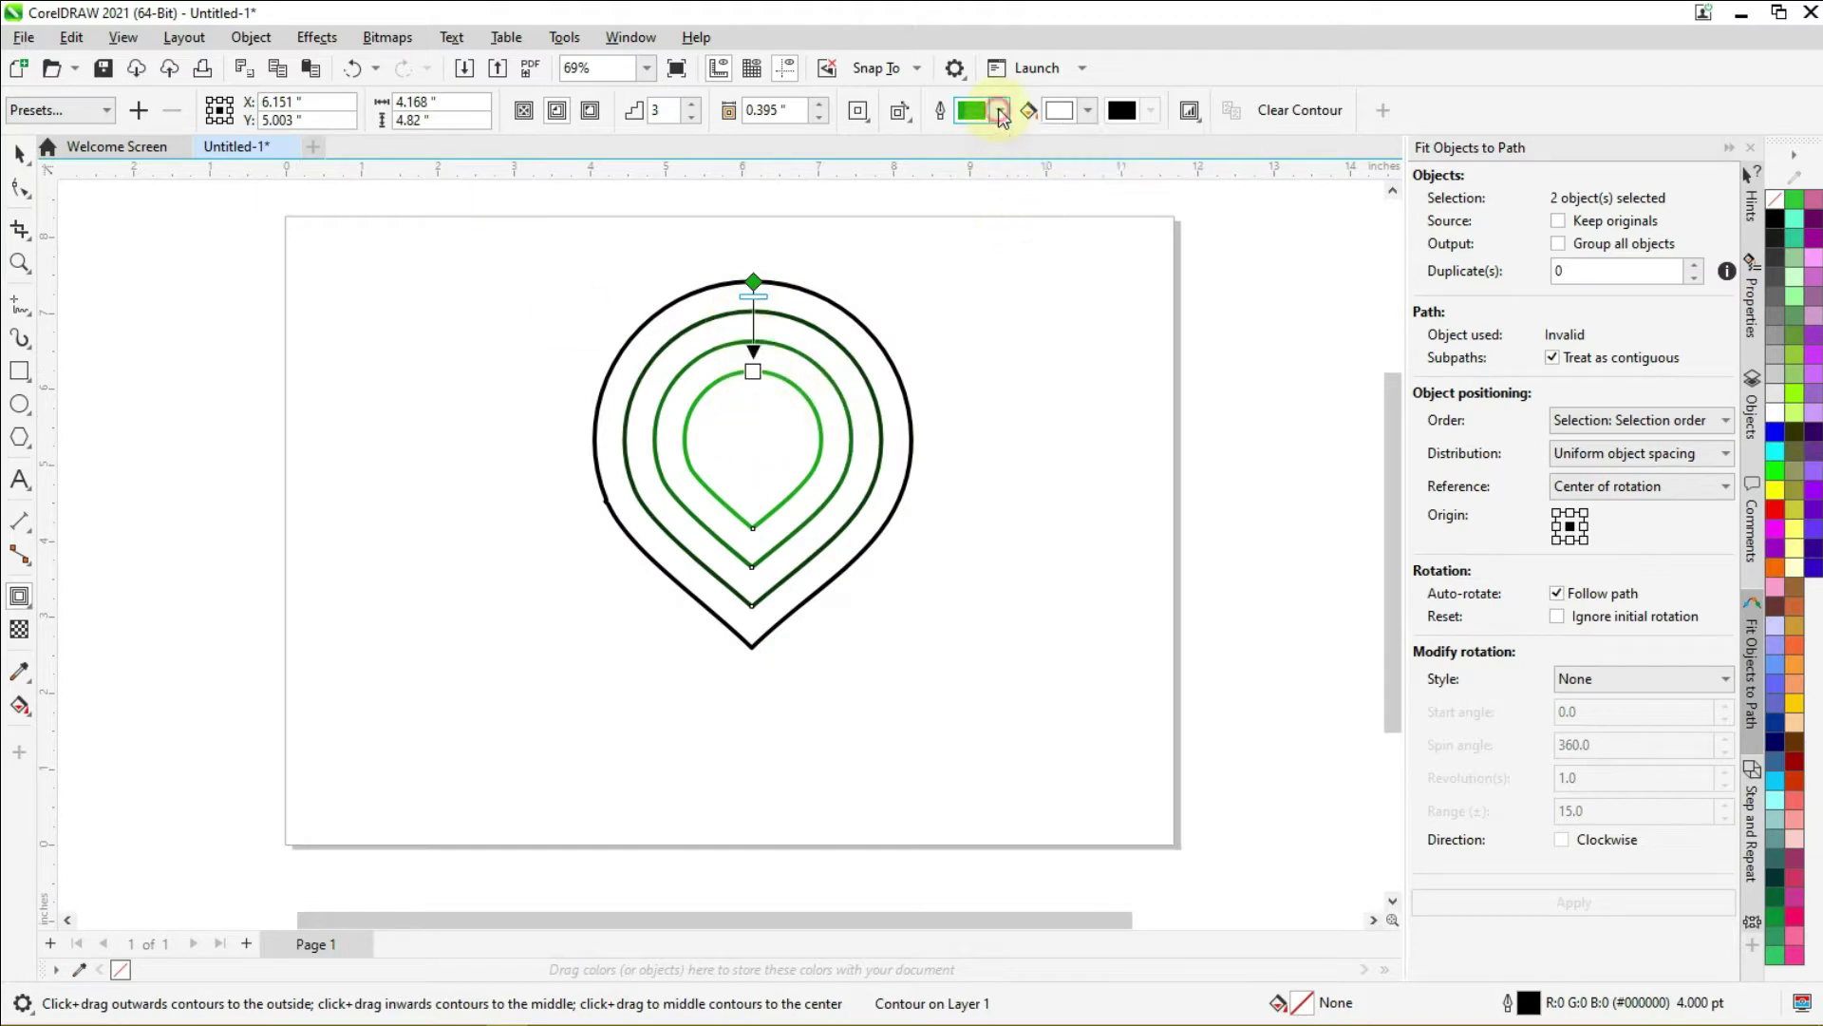
Step: Change the contour's outline color to black (#000000)
left_click(1000, 110)
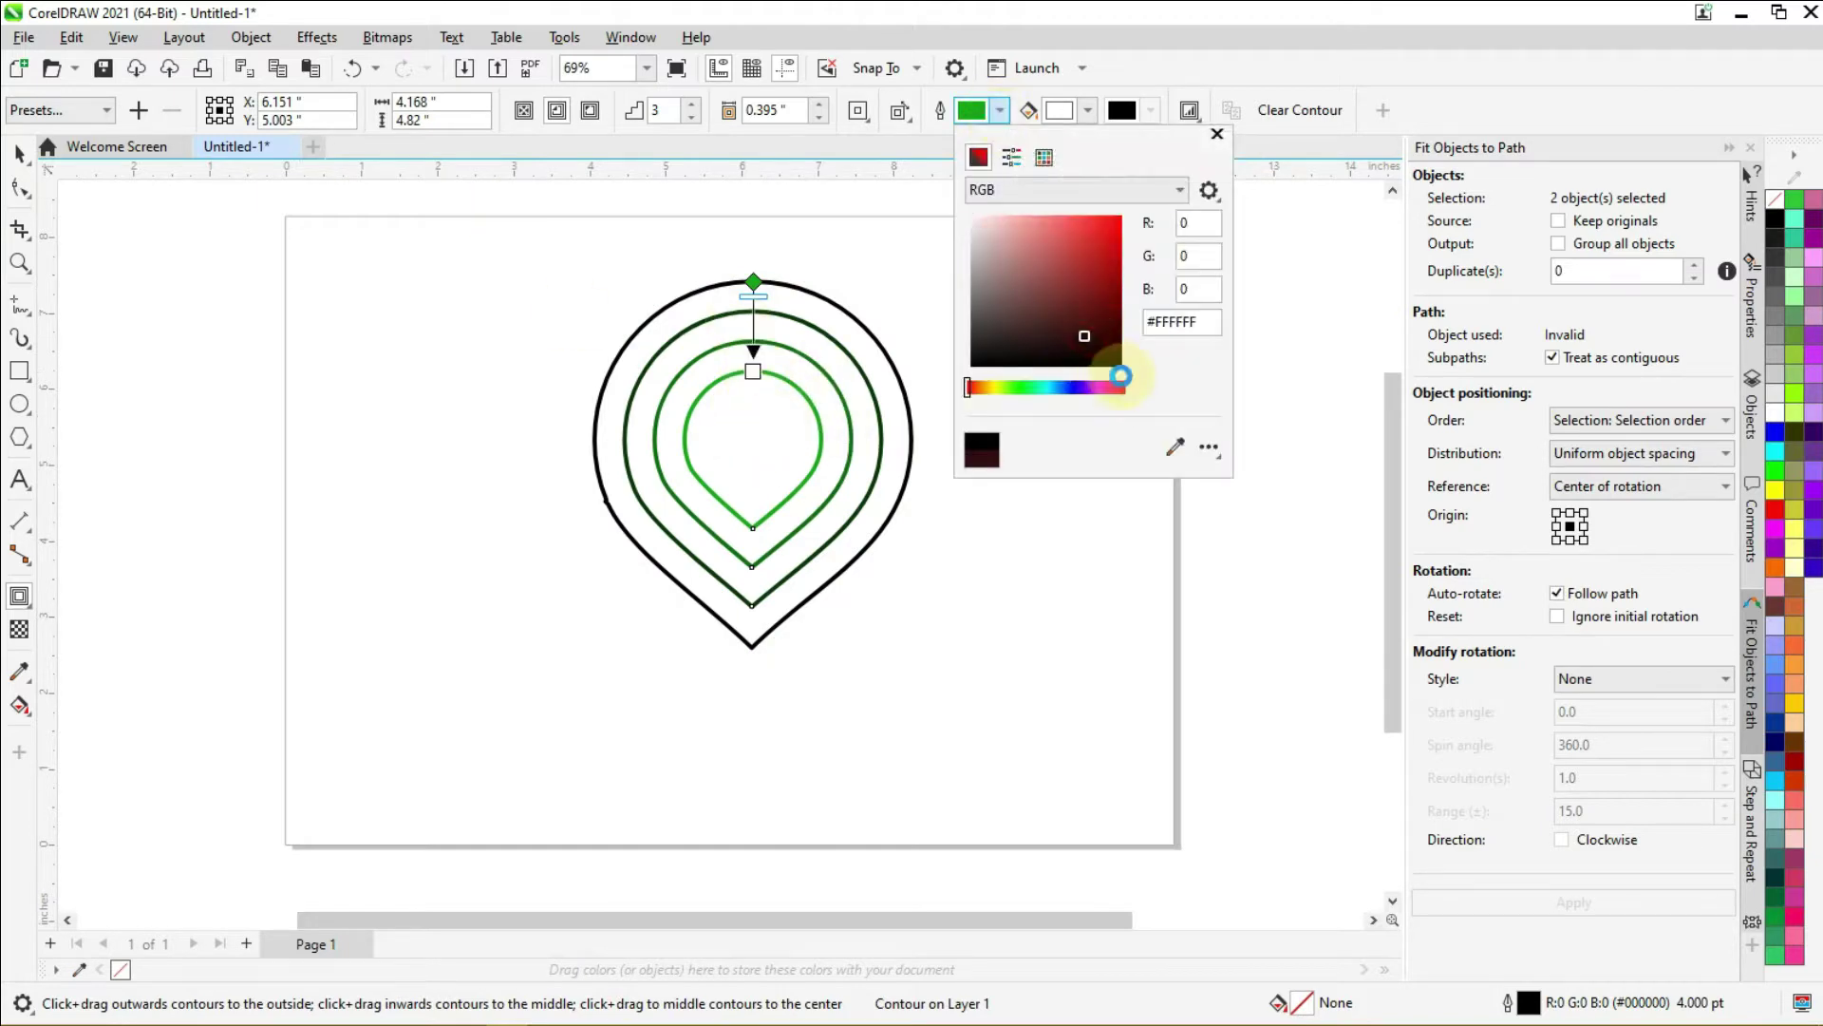
left_click(1121, 376)
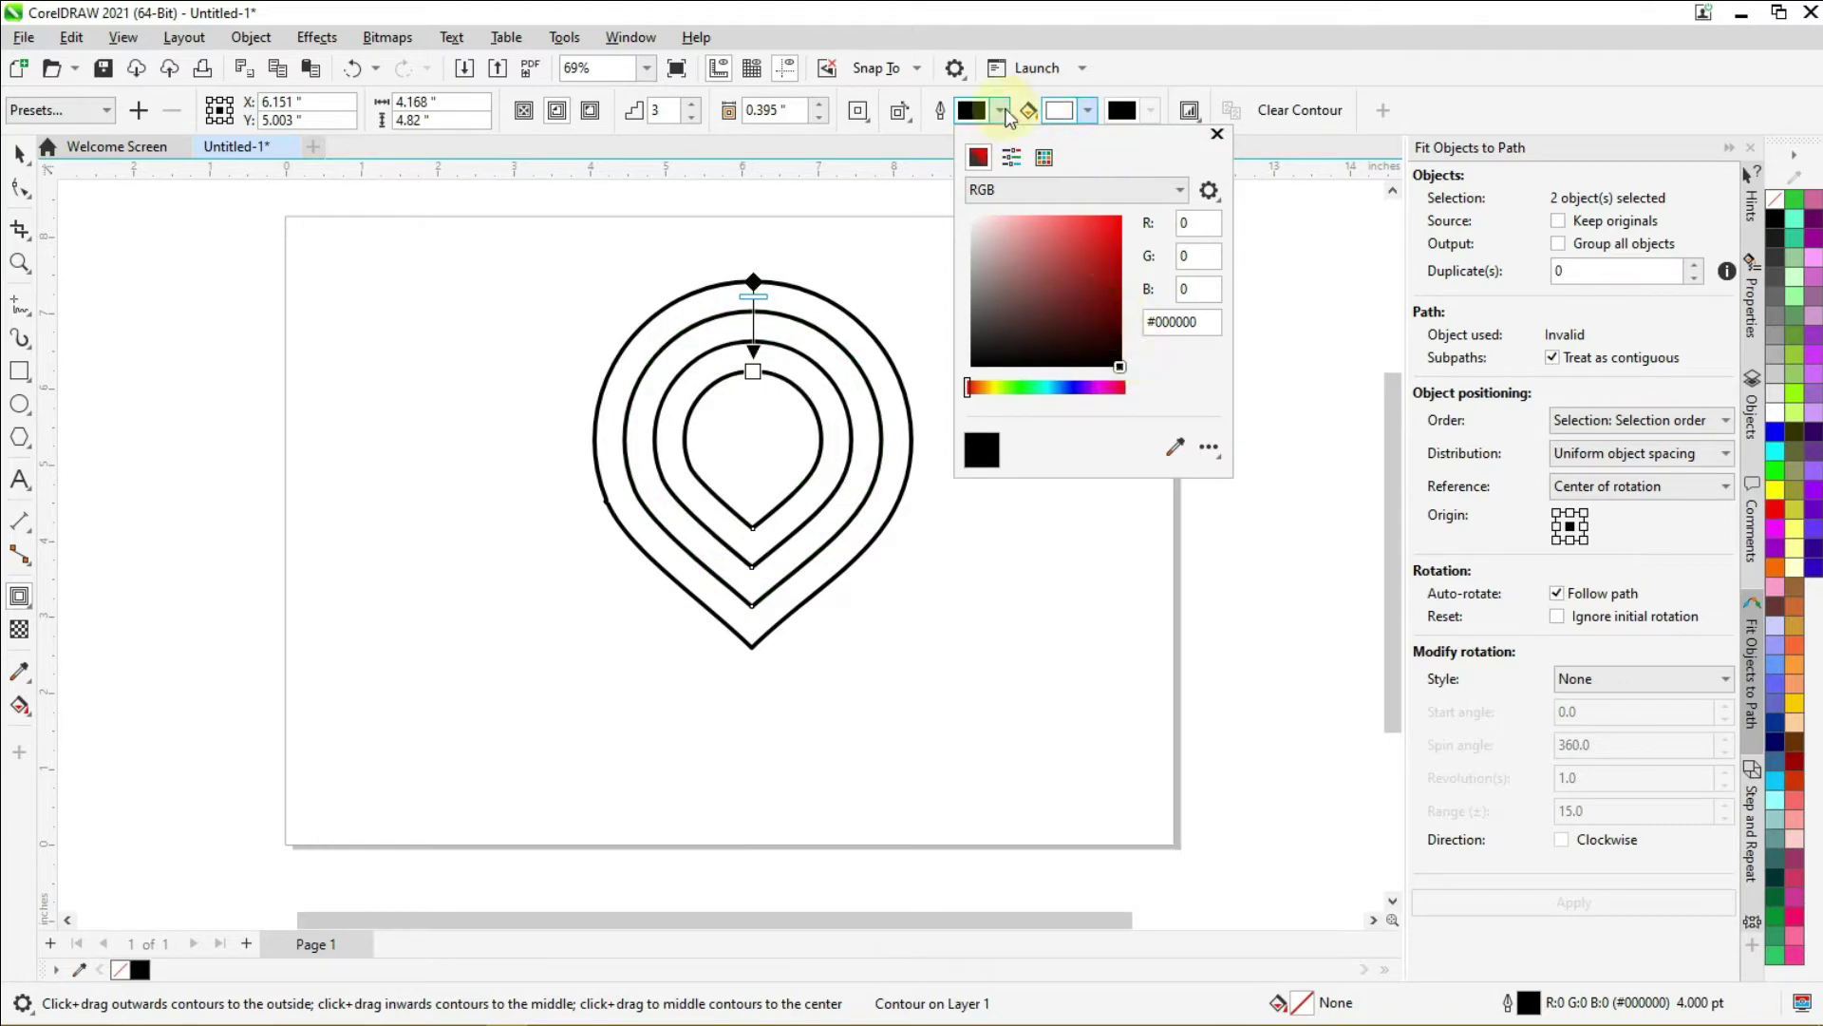
left_click(1001, 112)
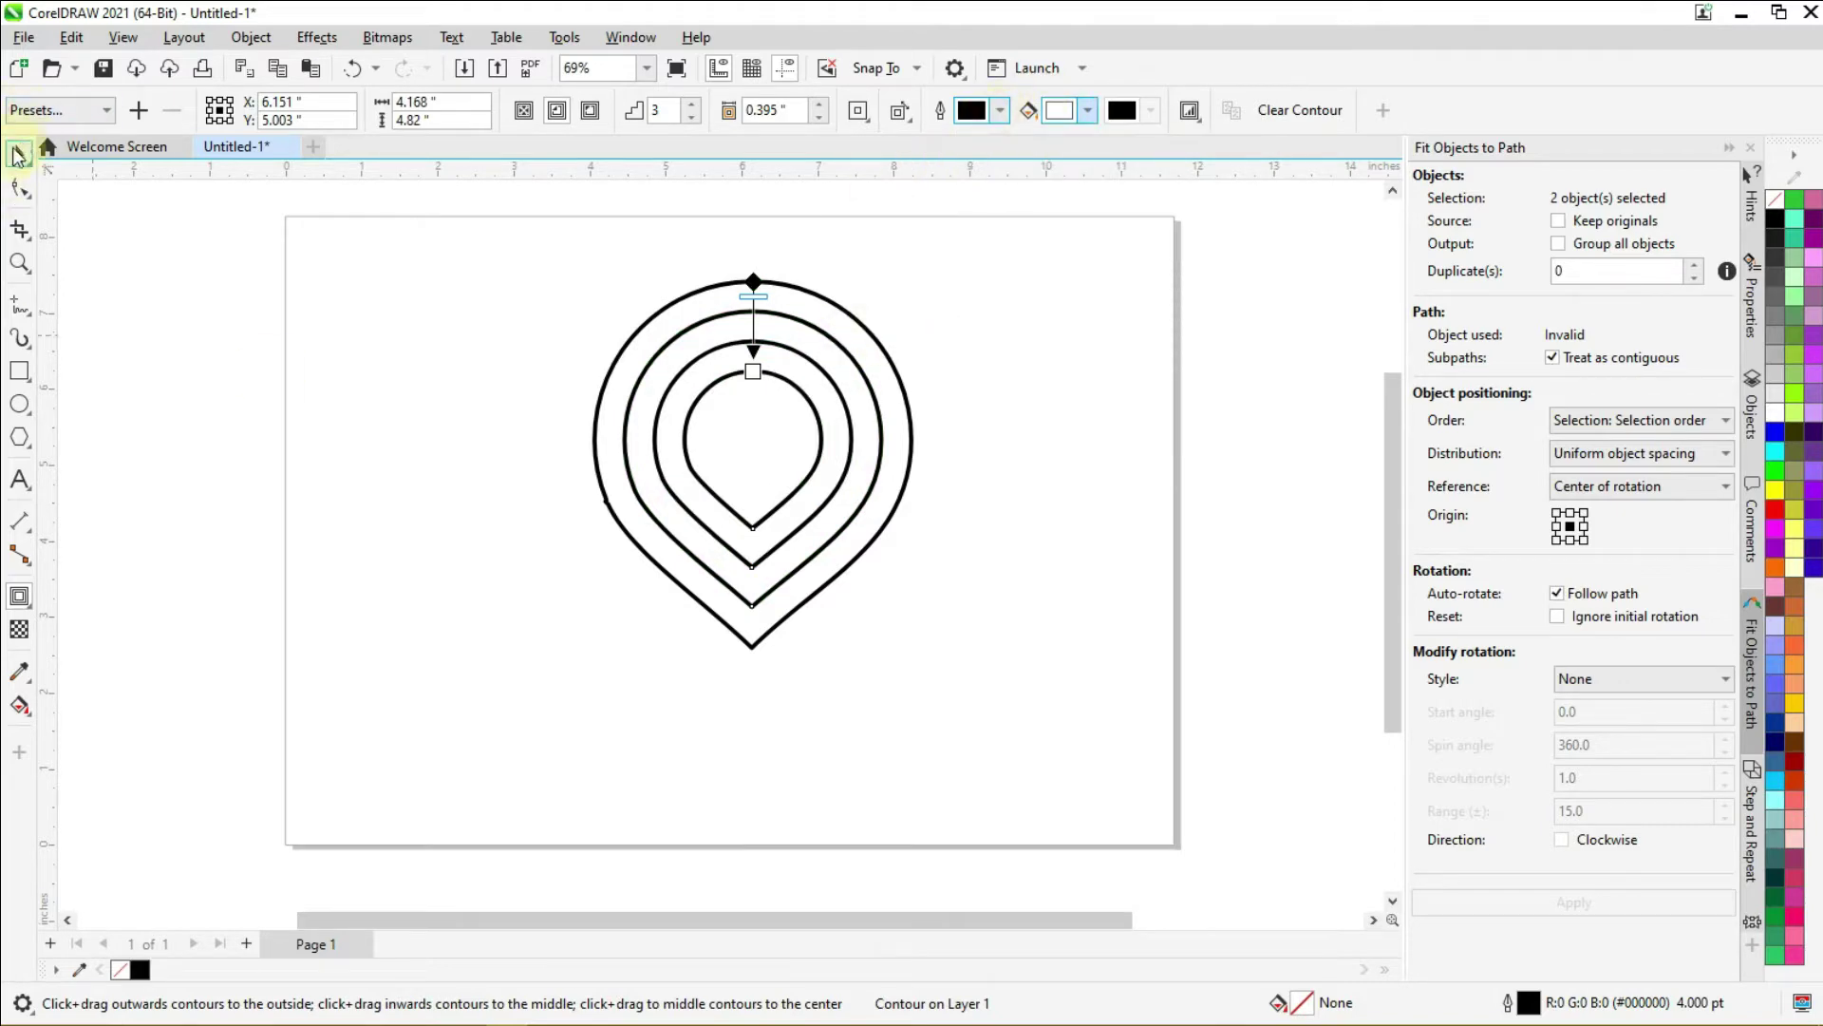
left_click(17, 155)
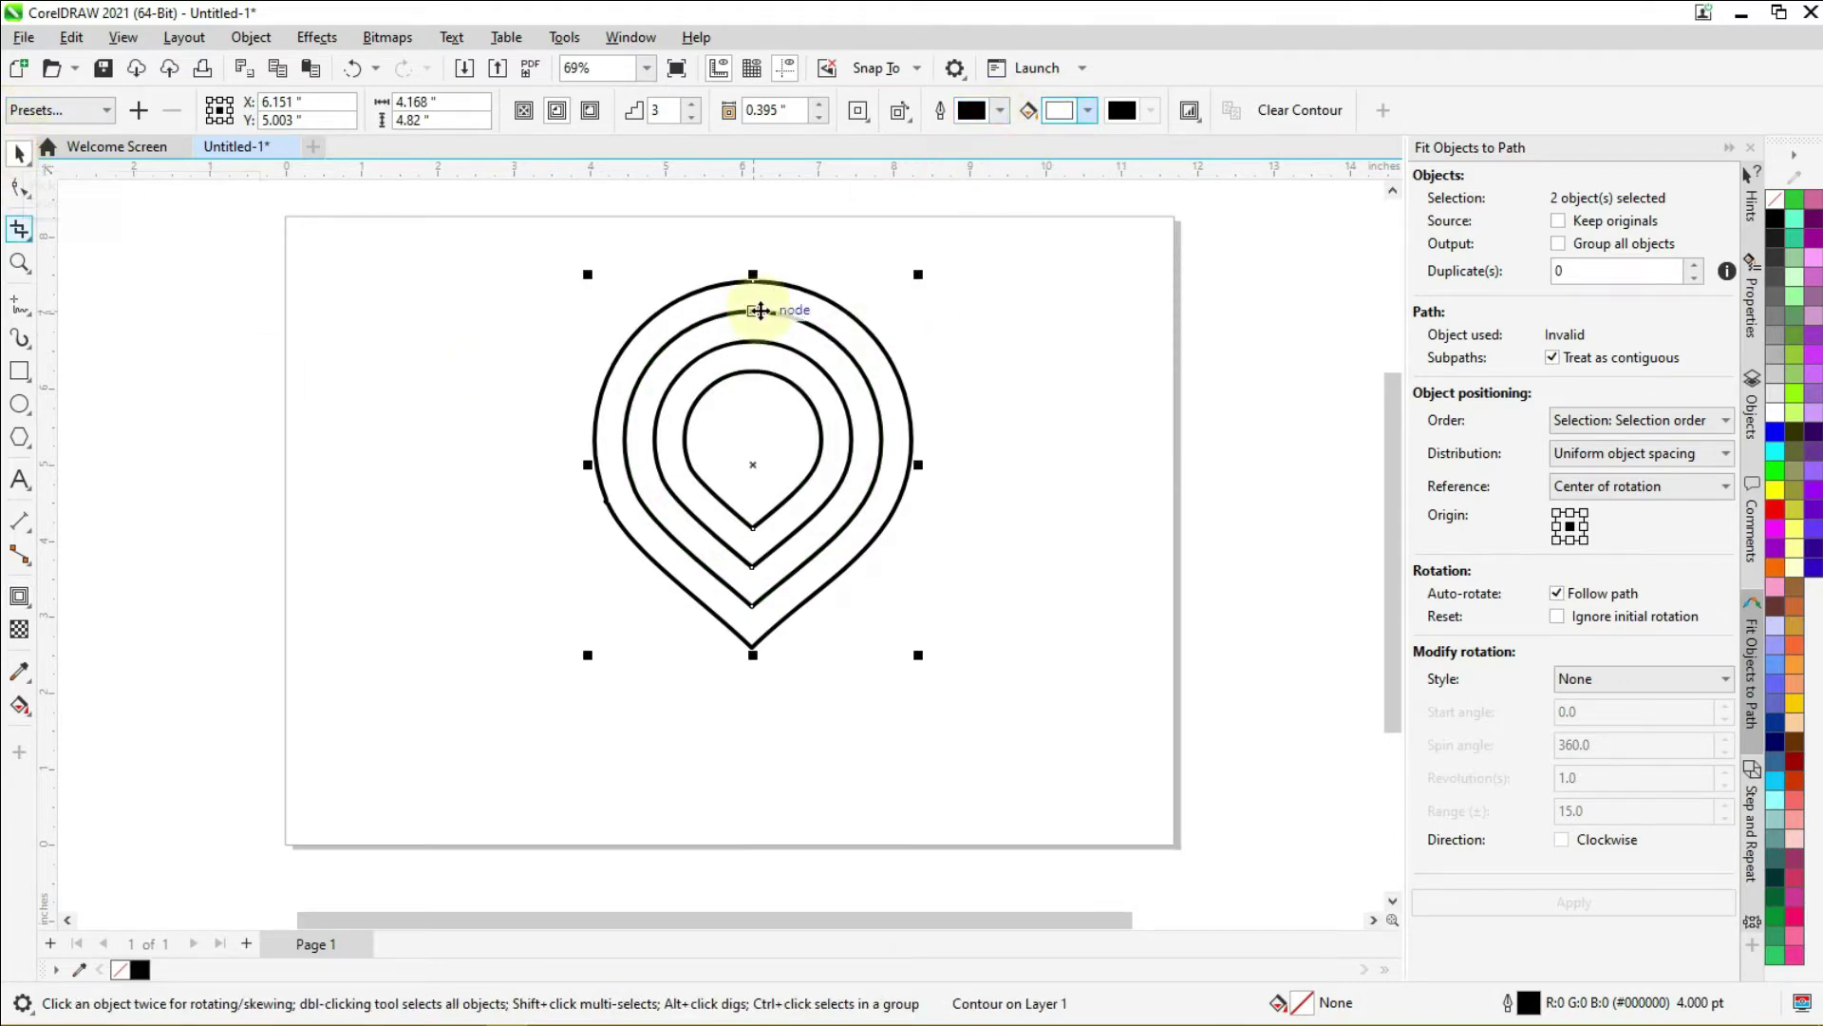
Step: Increase the contour offset to about 0.485 inches by extending the contour further inward
left_click(19, 597)
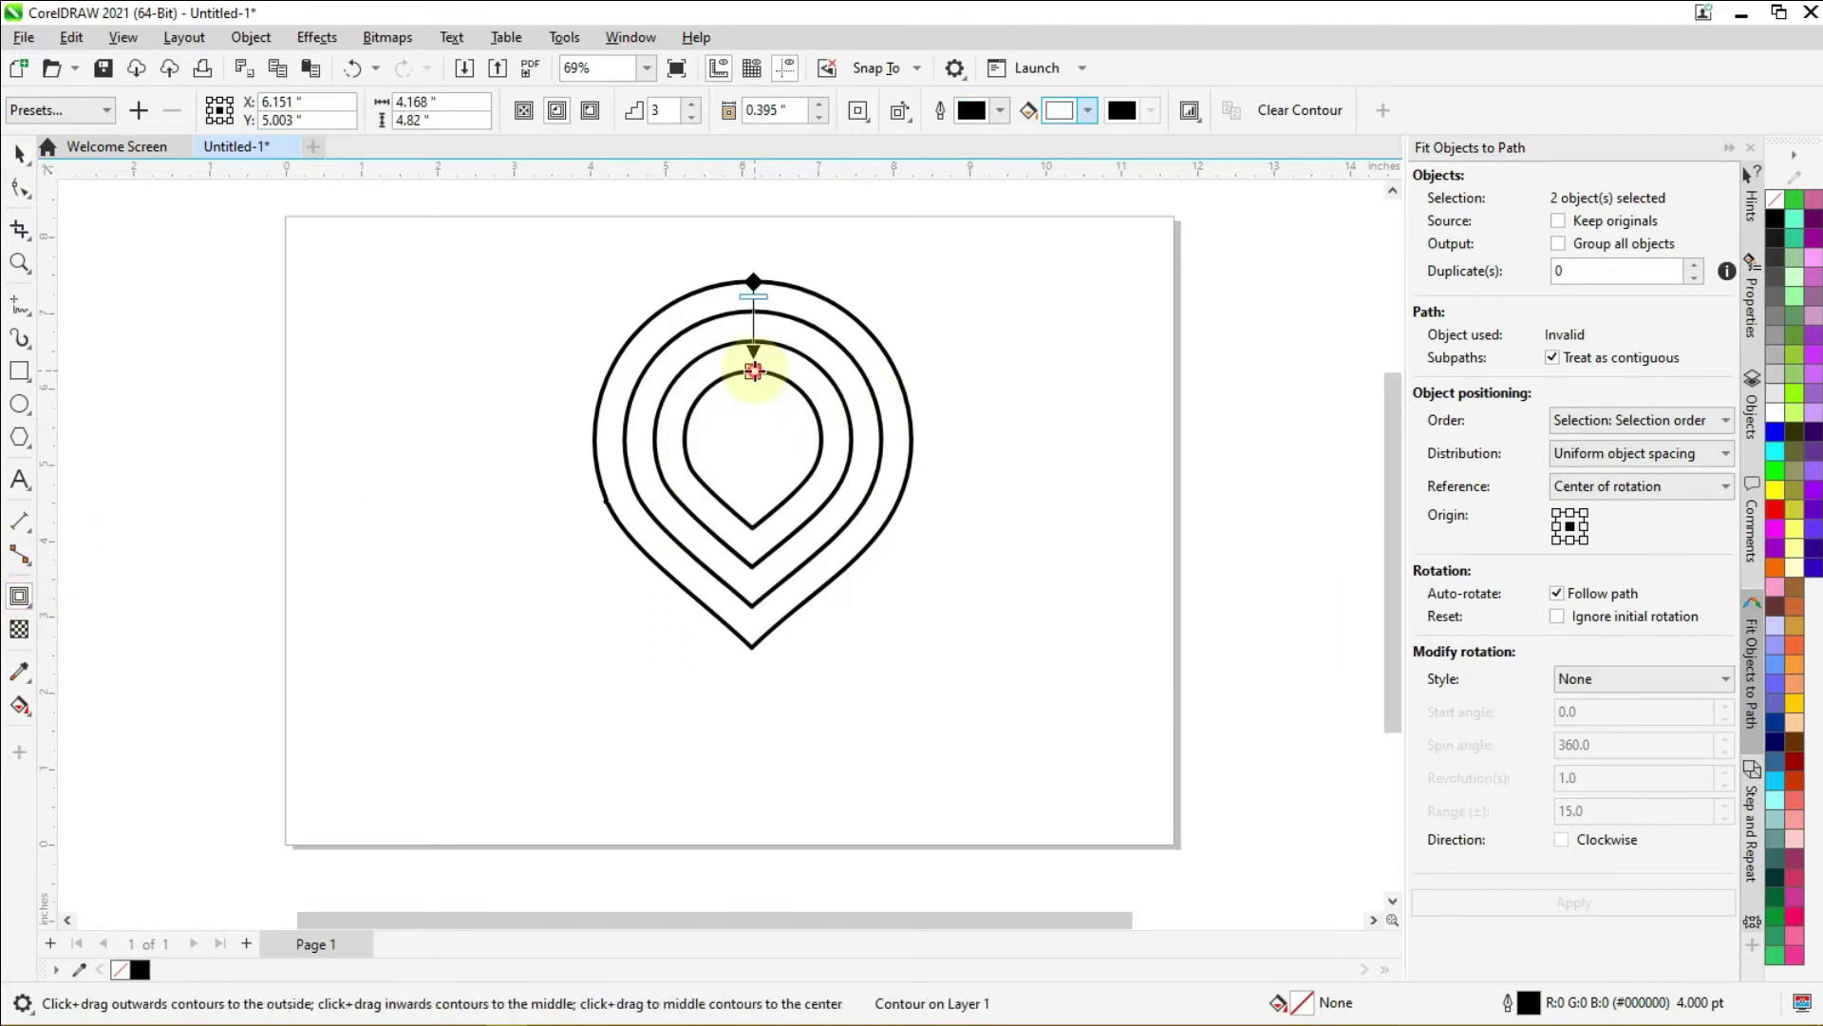
left_click_drag(753, 370, 752, 391)
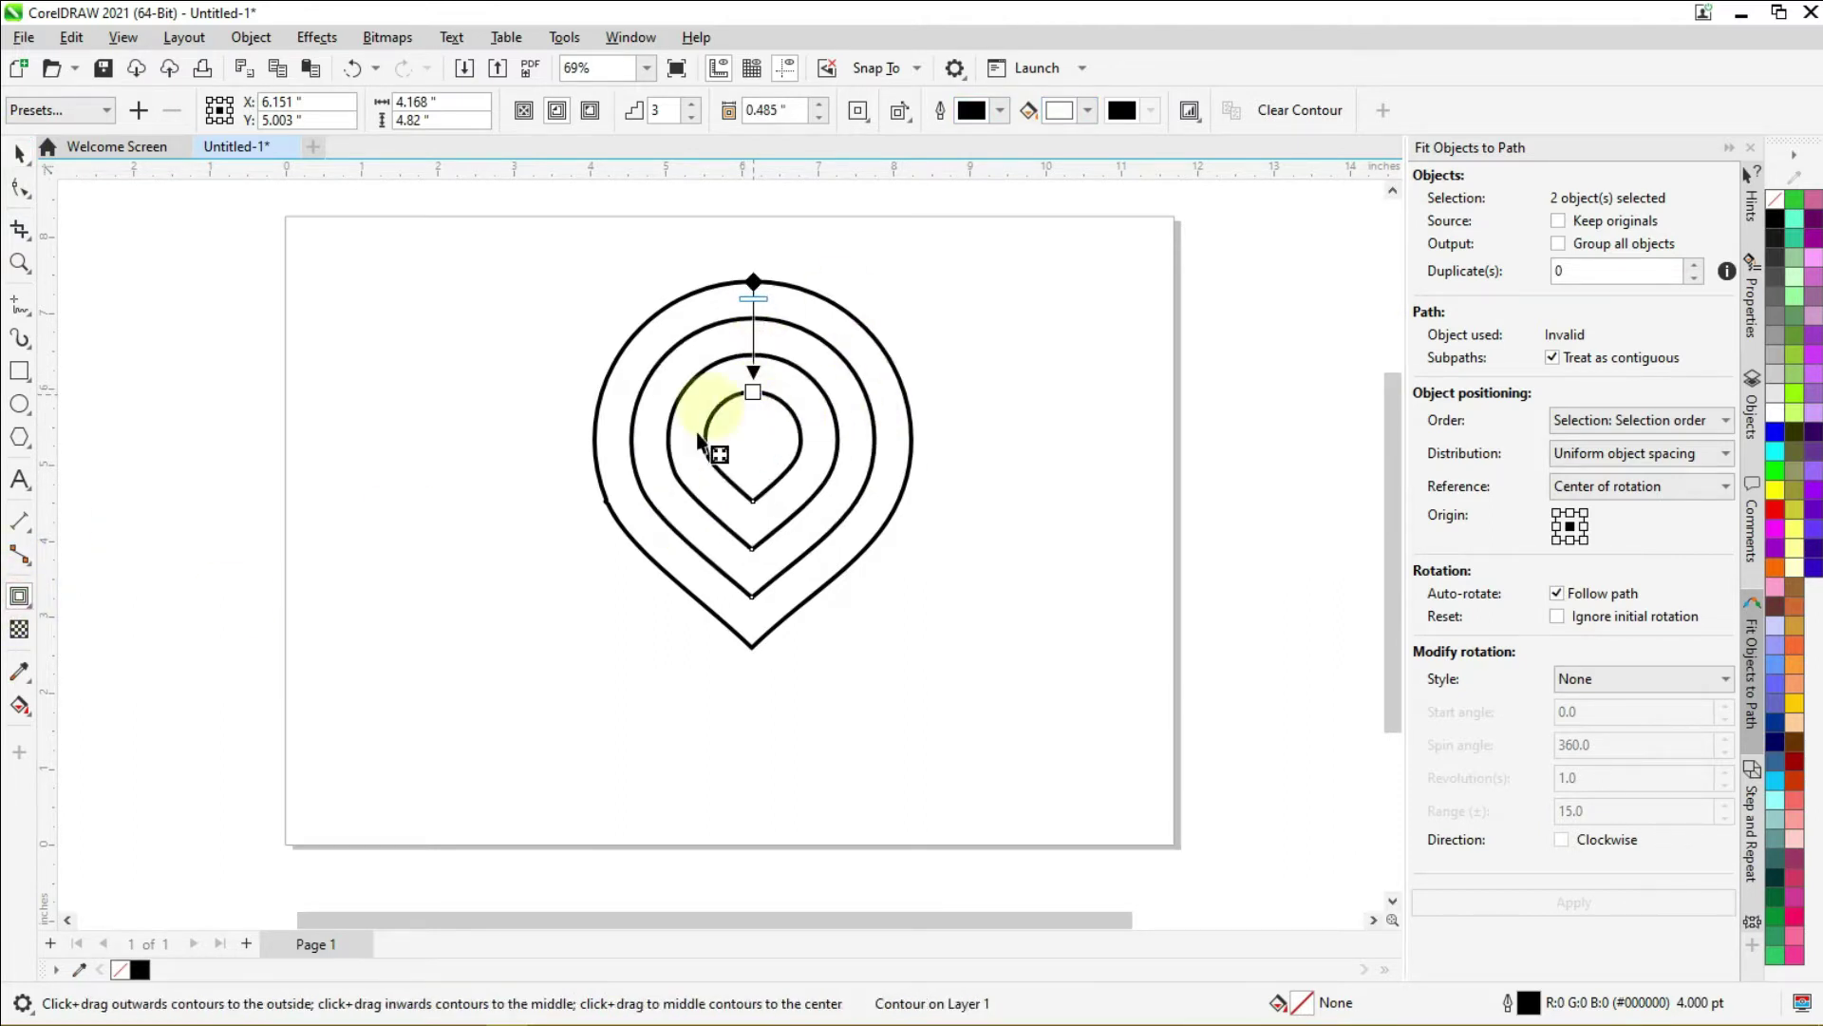
left_click(21, 154)
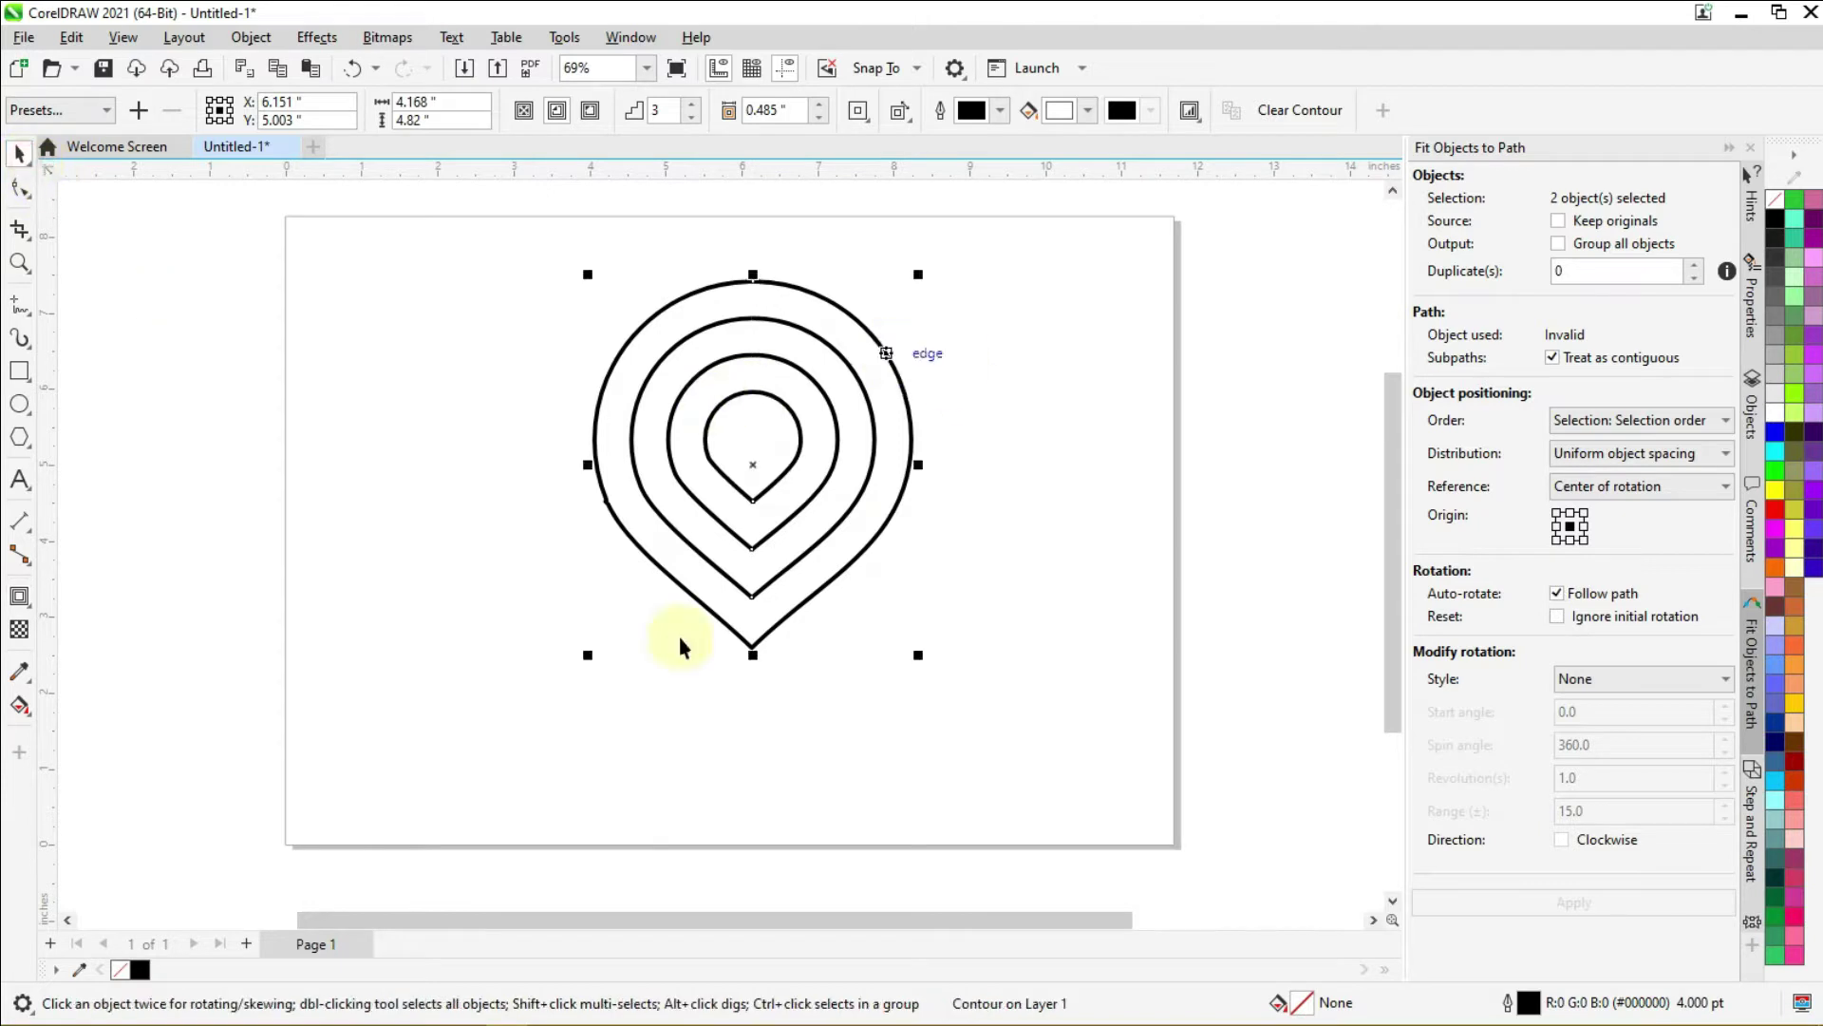
Step: Break the contour apart from the teardrop
right_click(744, 395)
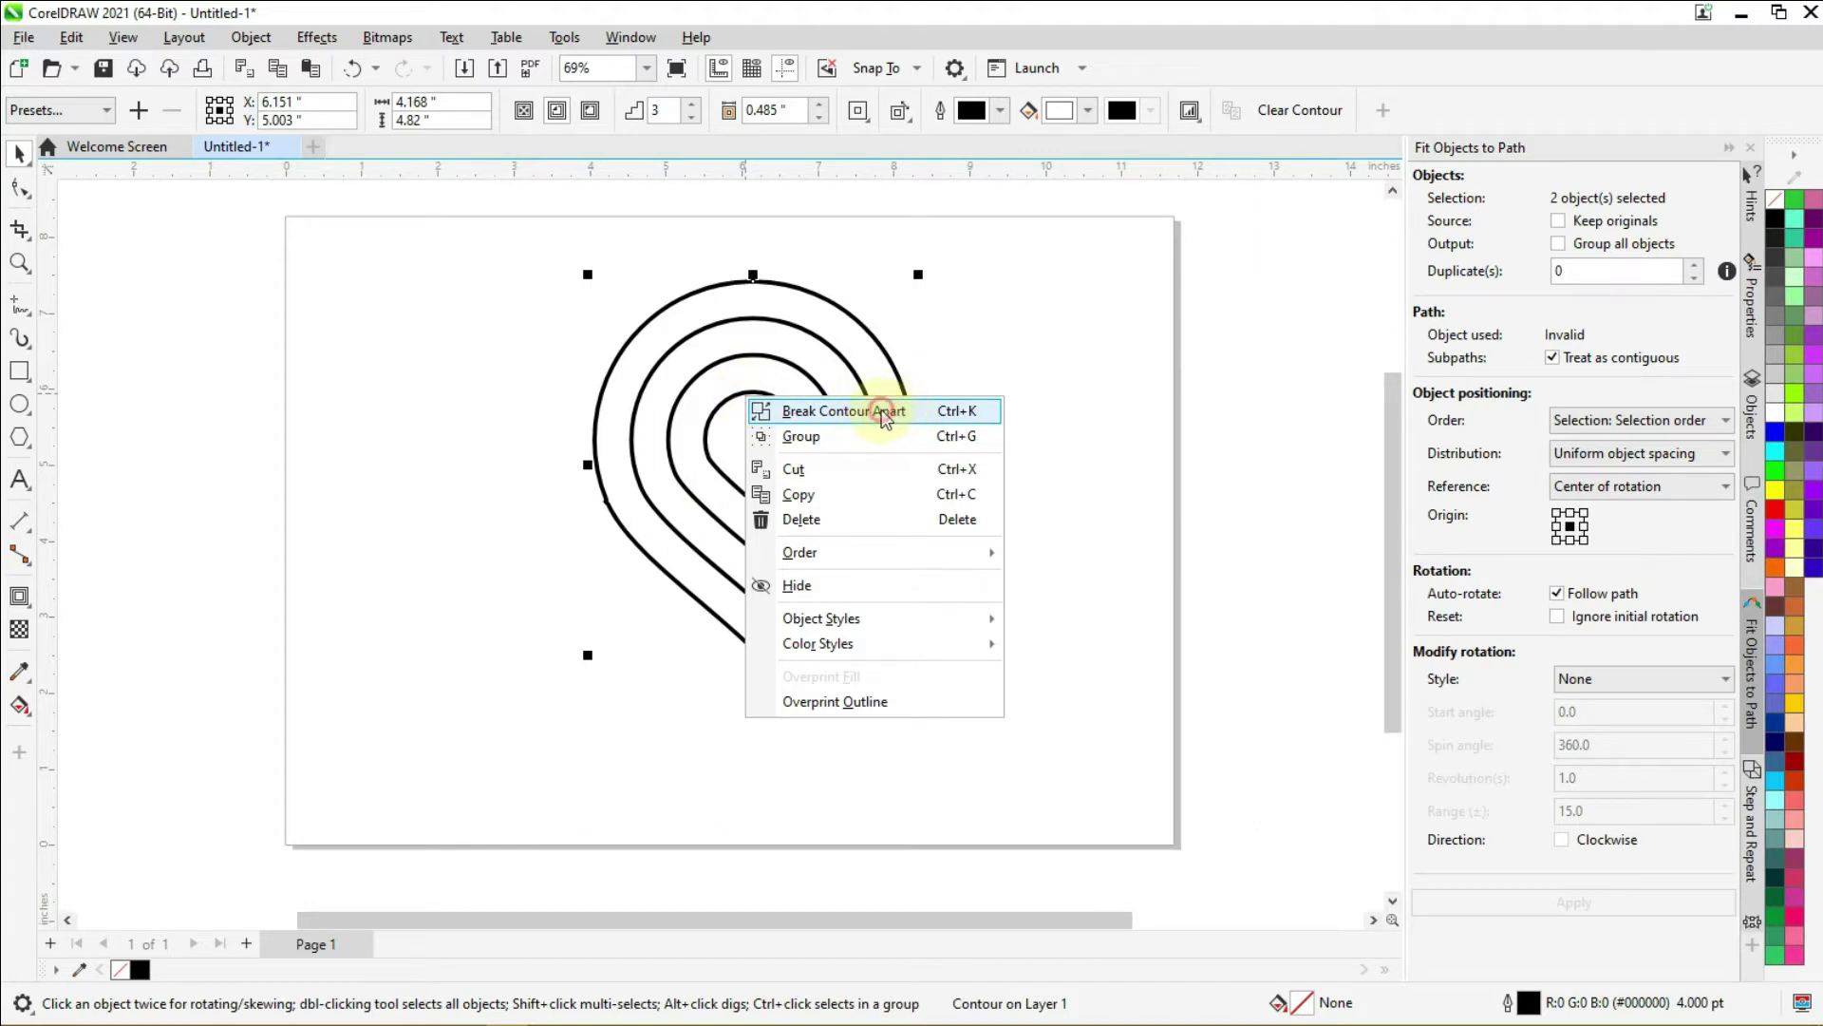
left_click(882, 410)
left_click(1005, 388)
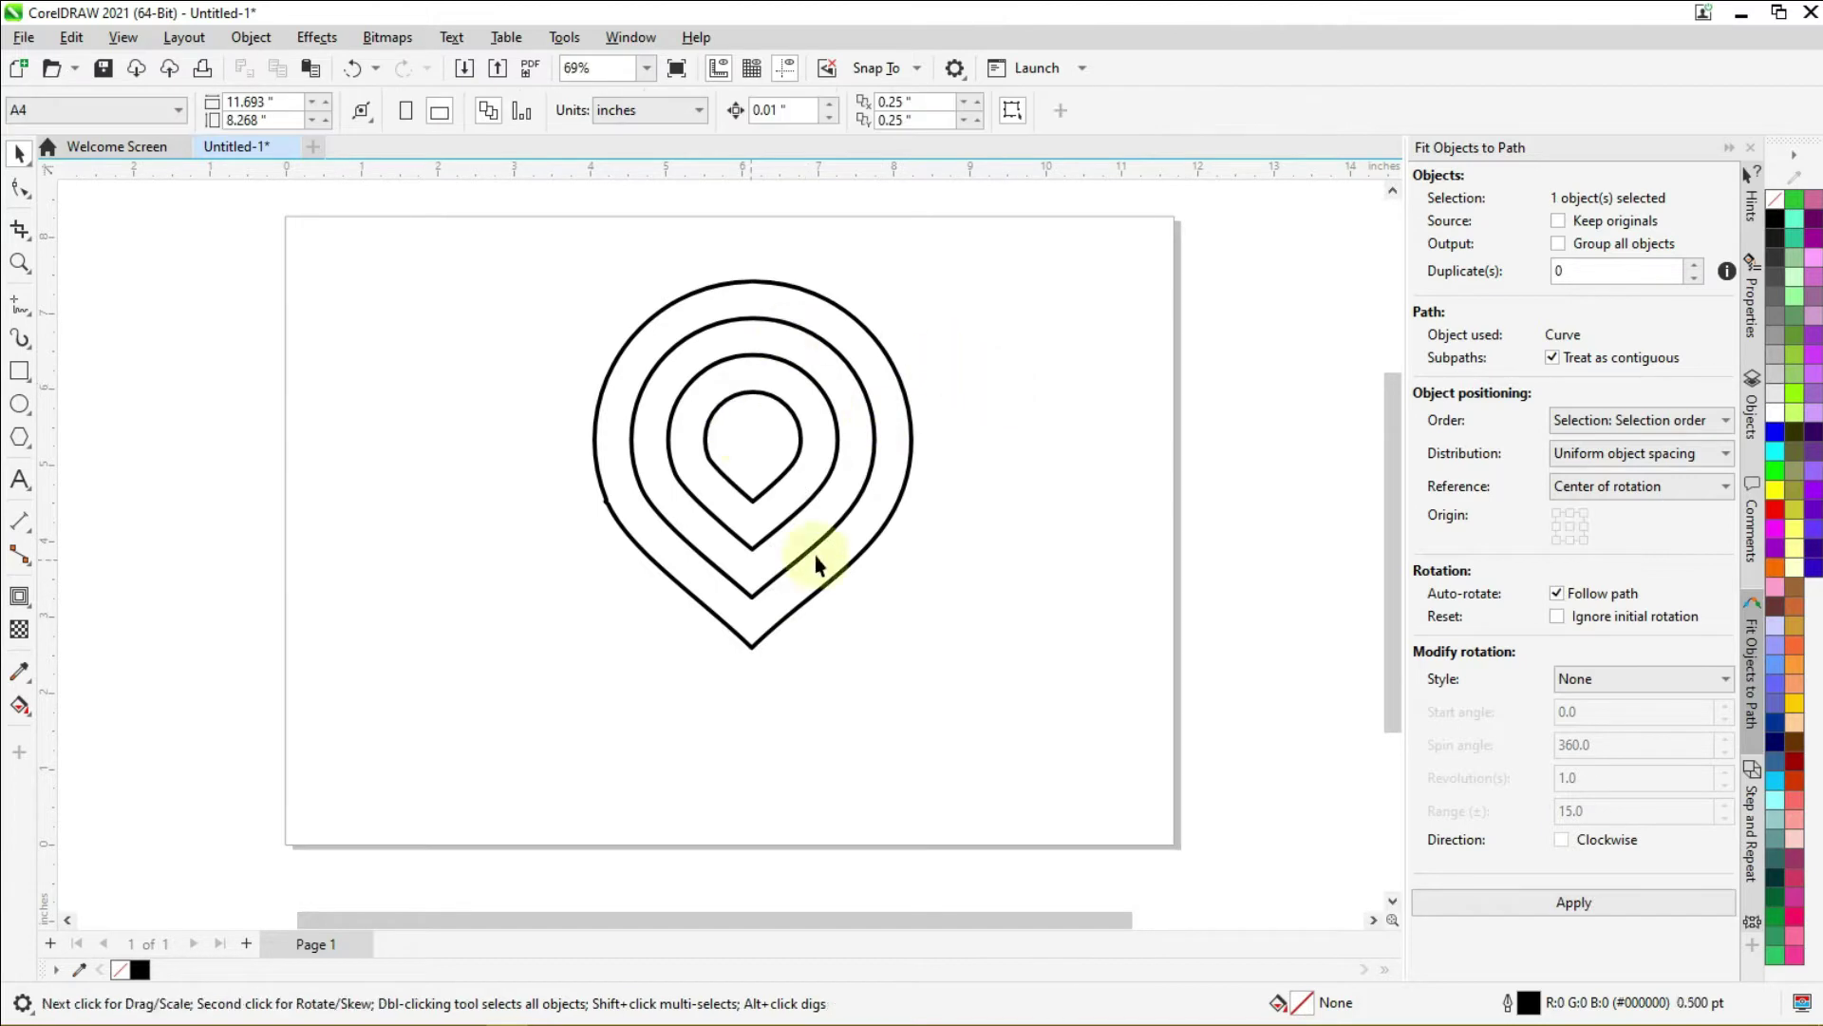
Step: Rotate all the nested teardrop outlines together by 270 degrees
left_click_drag(518, 258, 1009, 699)
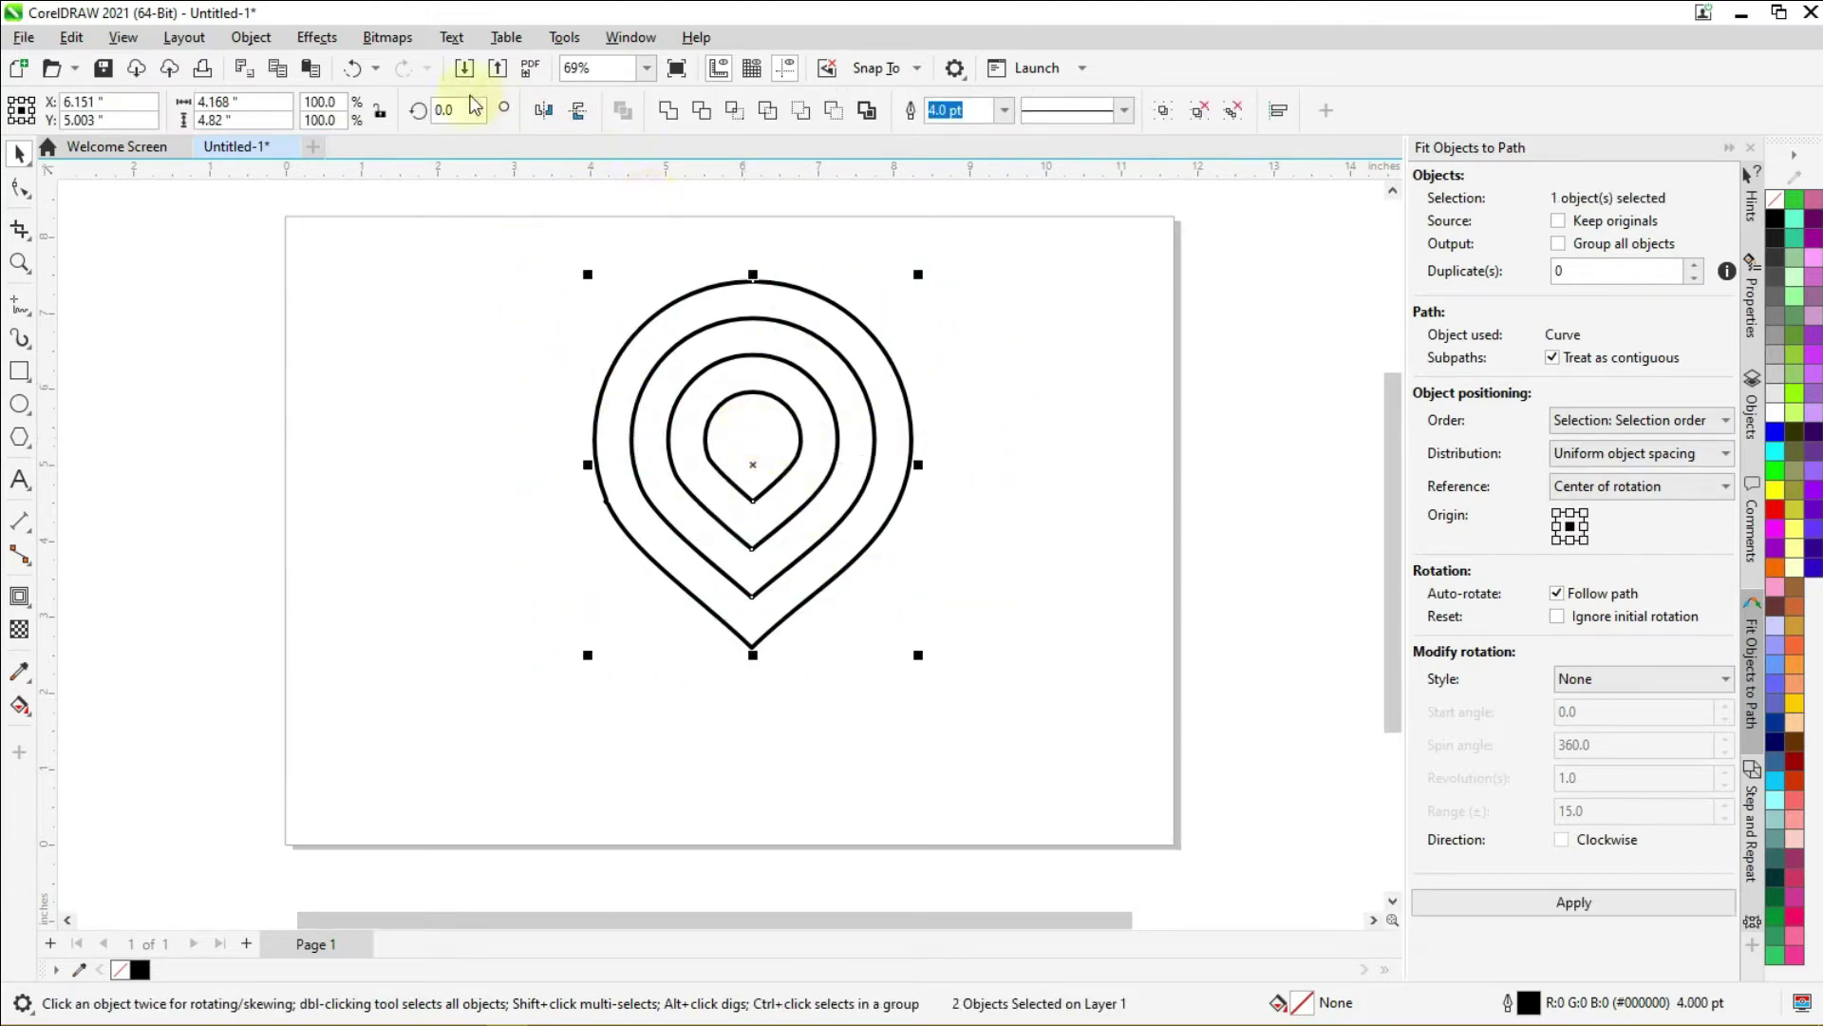
left_click(477, 111)
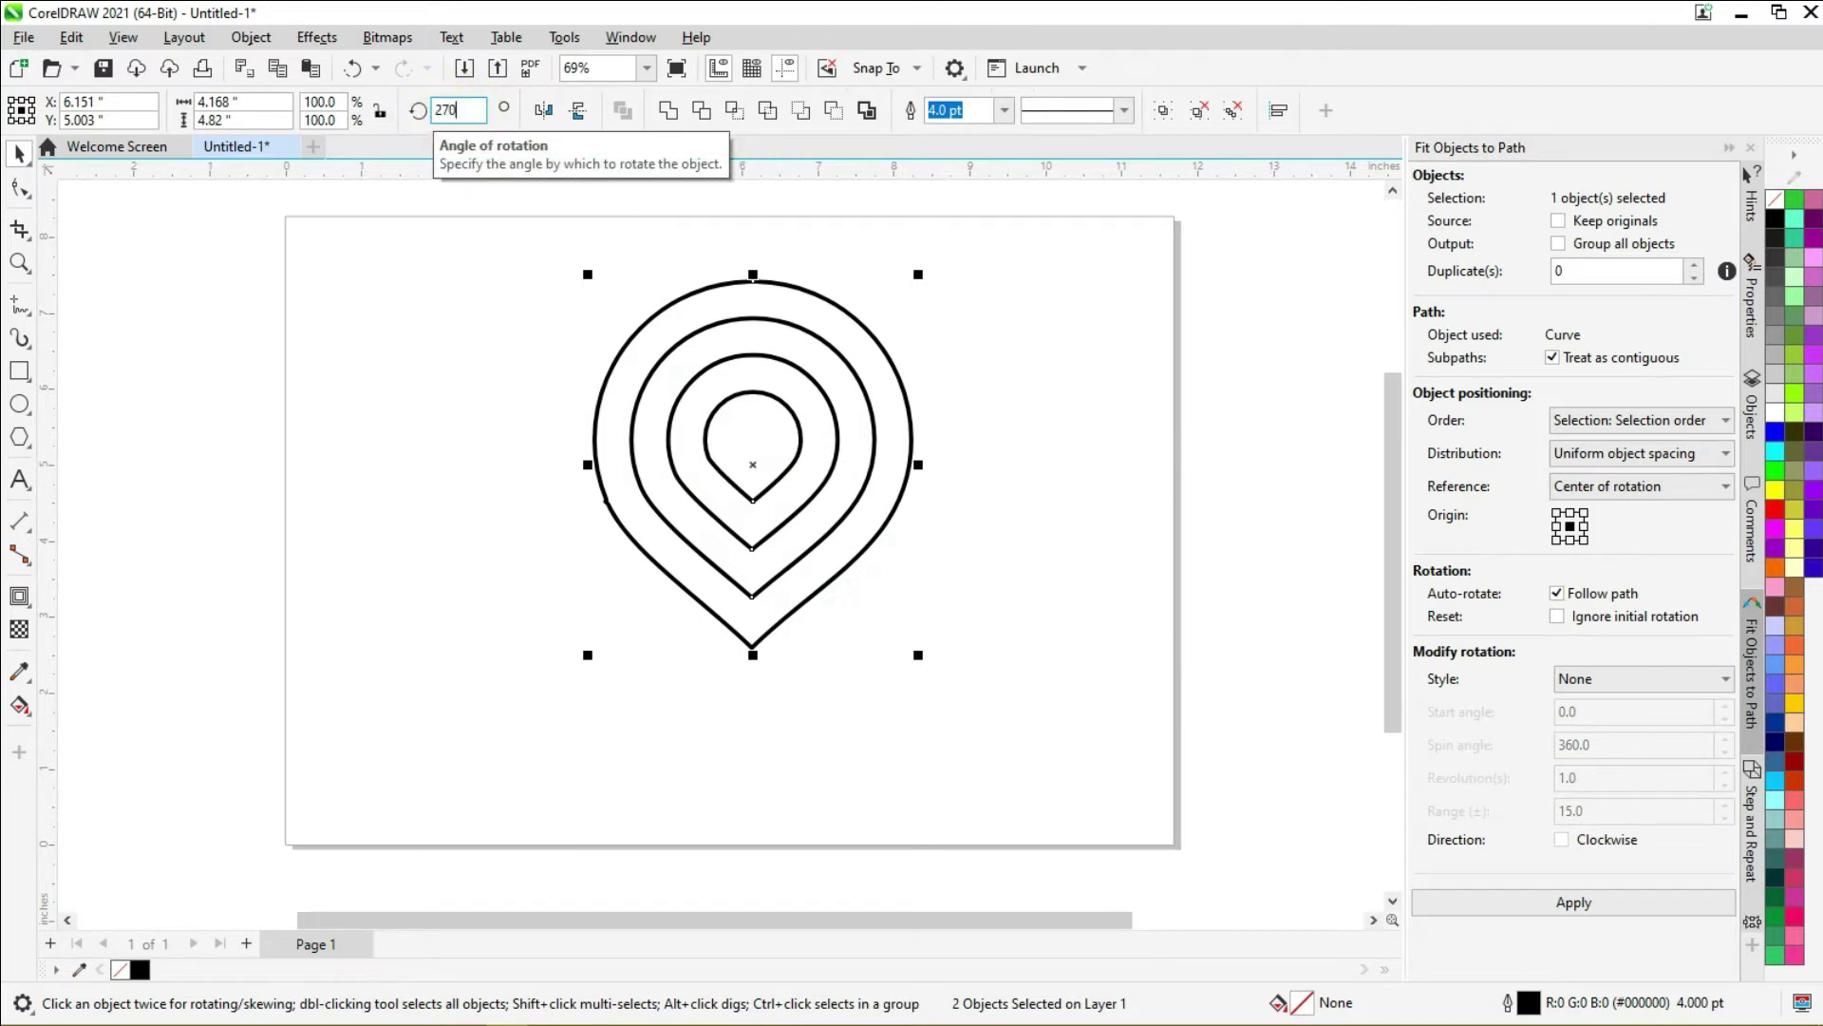
key("Return")
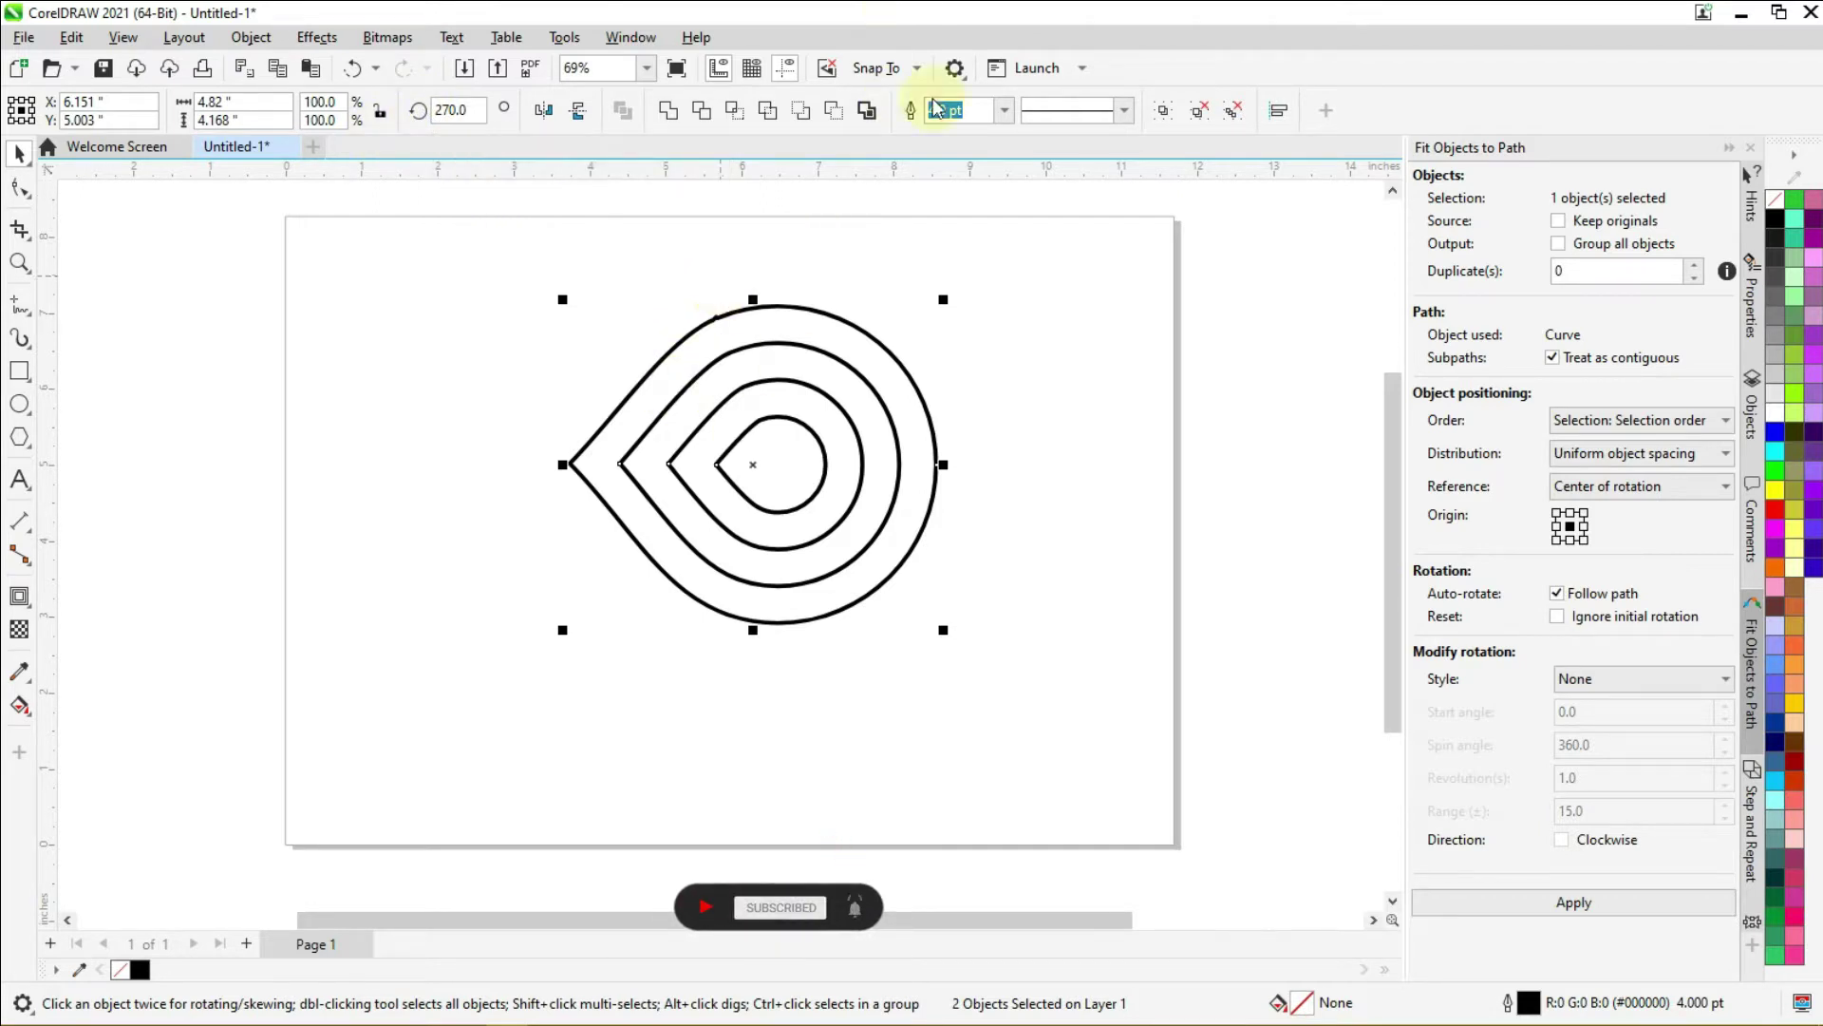
left_click(993, 336)
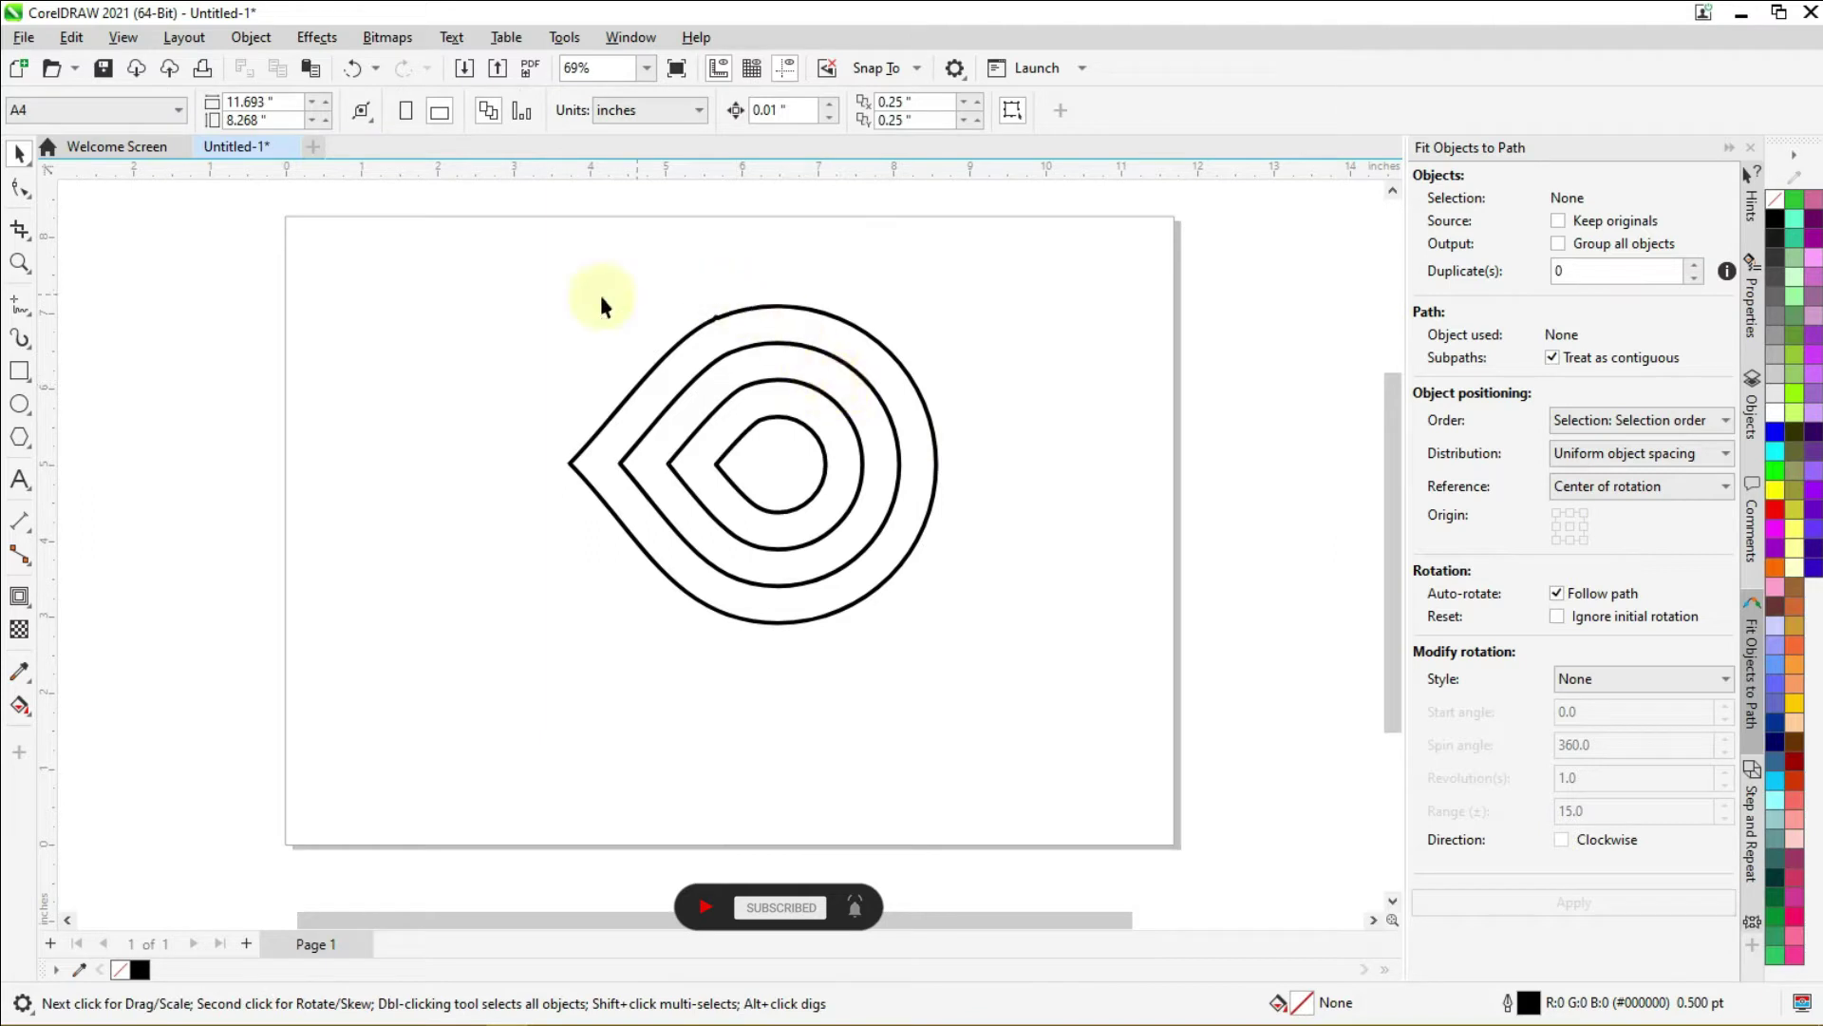
Step: Duplicate the nested teardrops in place by copying and pasting them, and mirror the copy horizontally
left_click_drag(466, 268, 1094, 708)
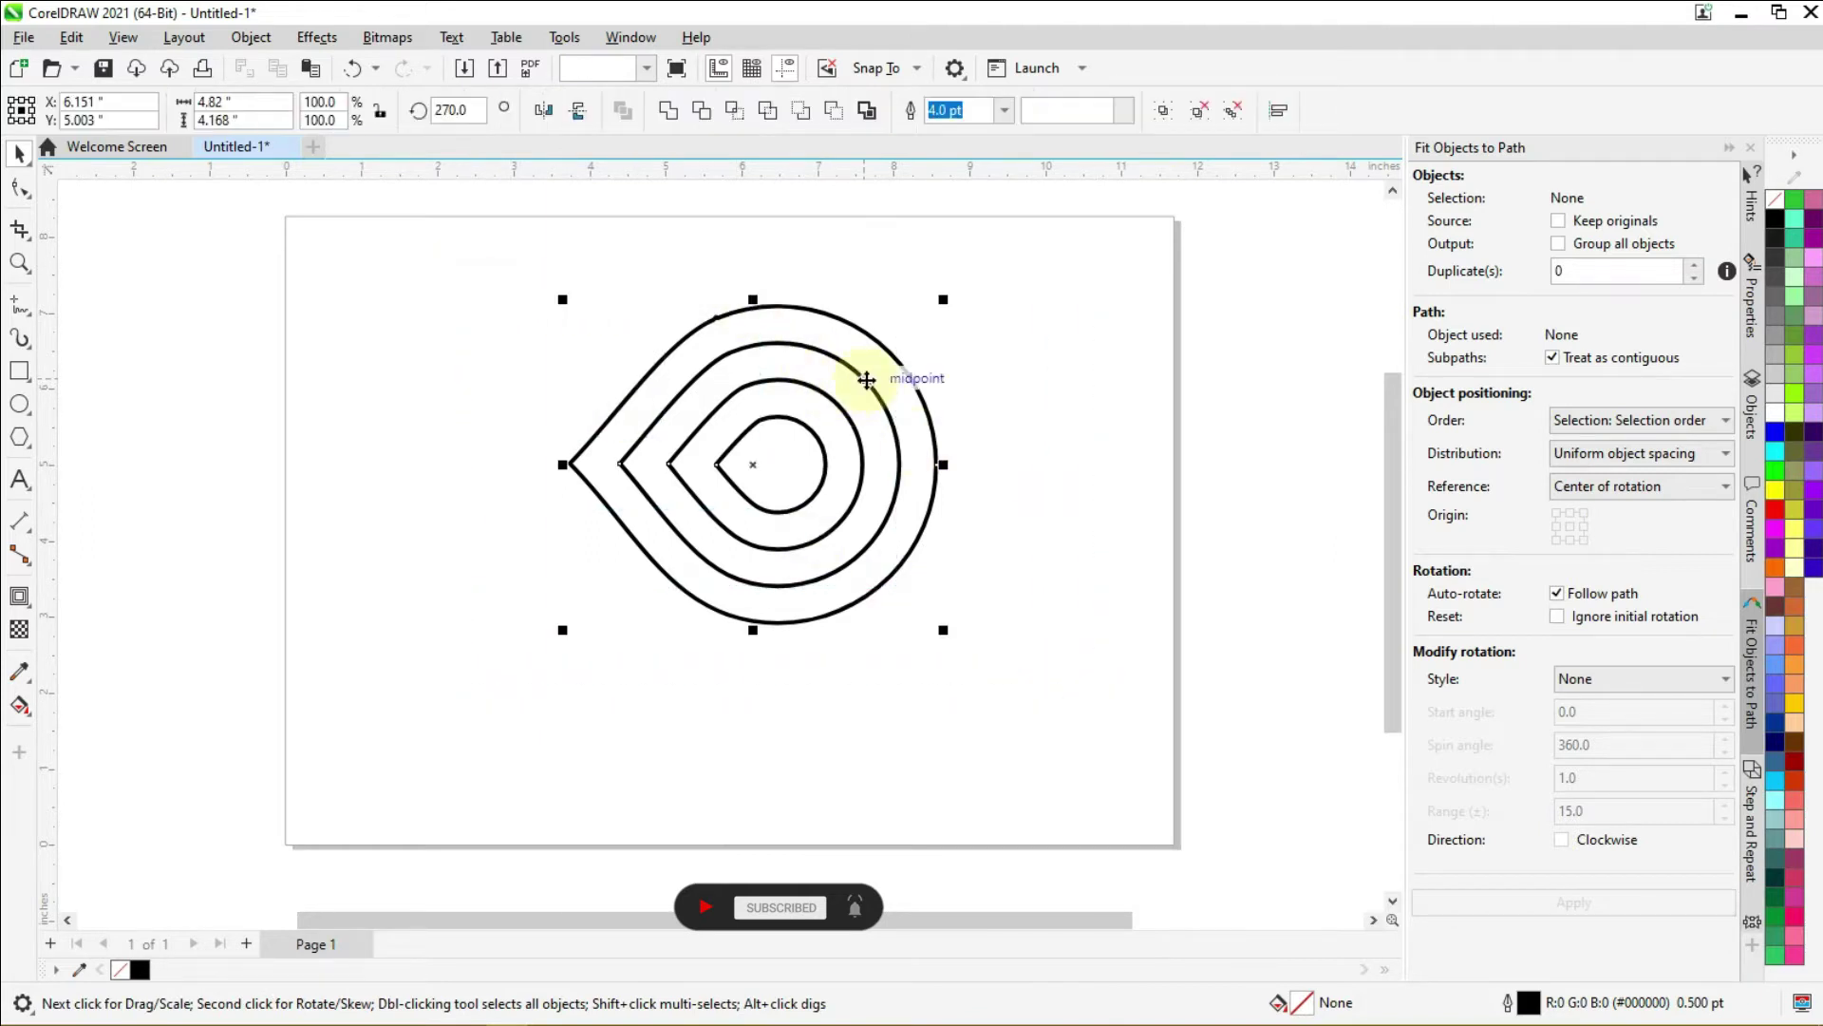
right_click(800, 389)
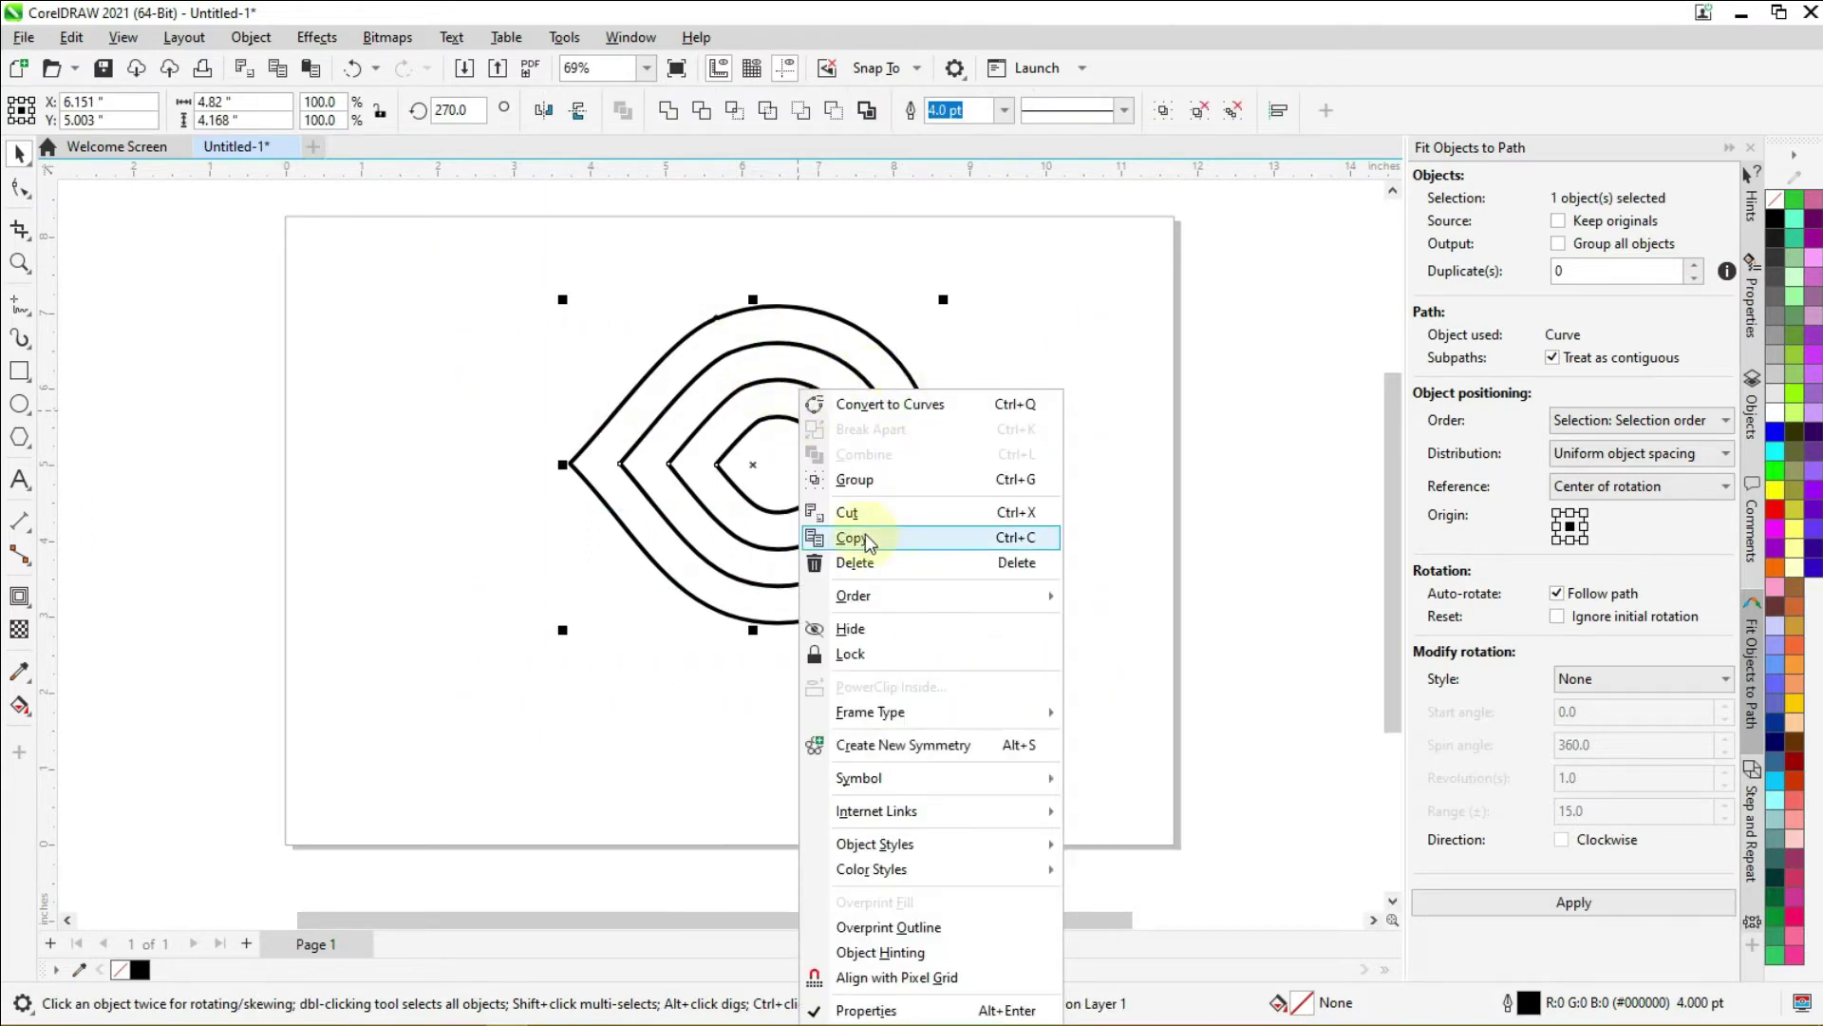
left_click(877, 537)
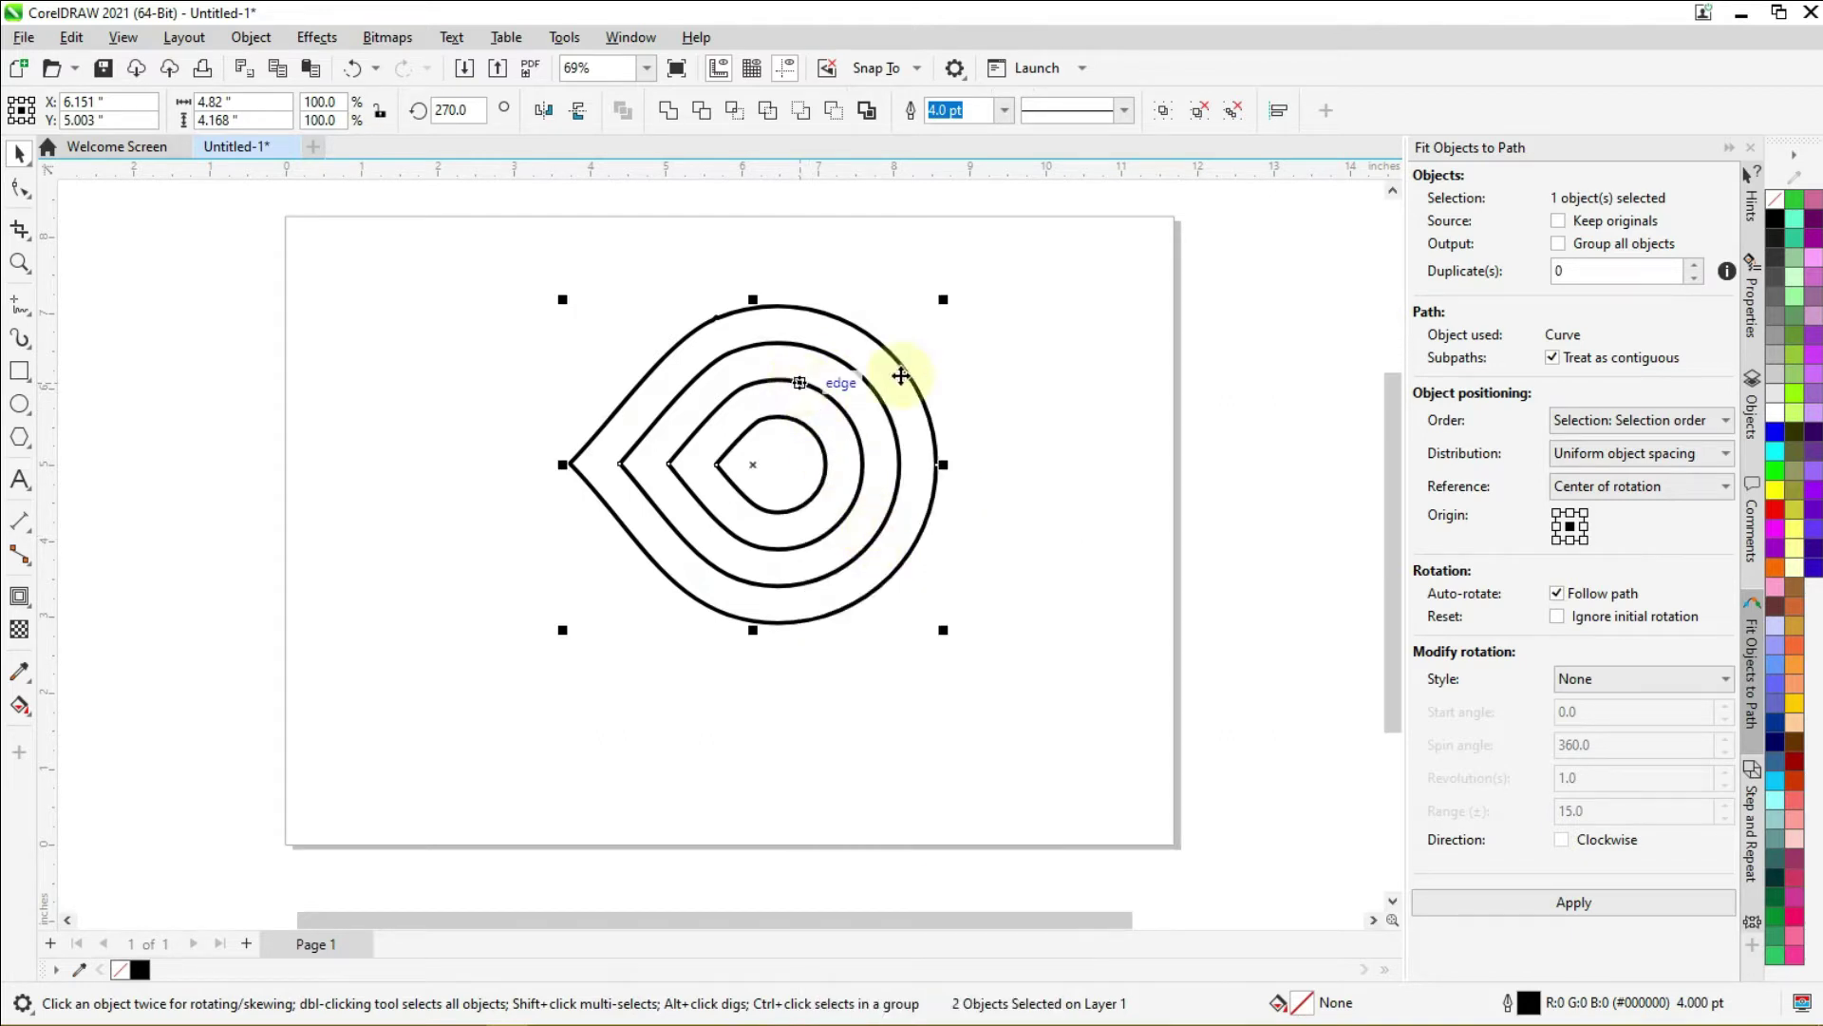
left_click(1030, 344)
right_click(933, 323)
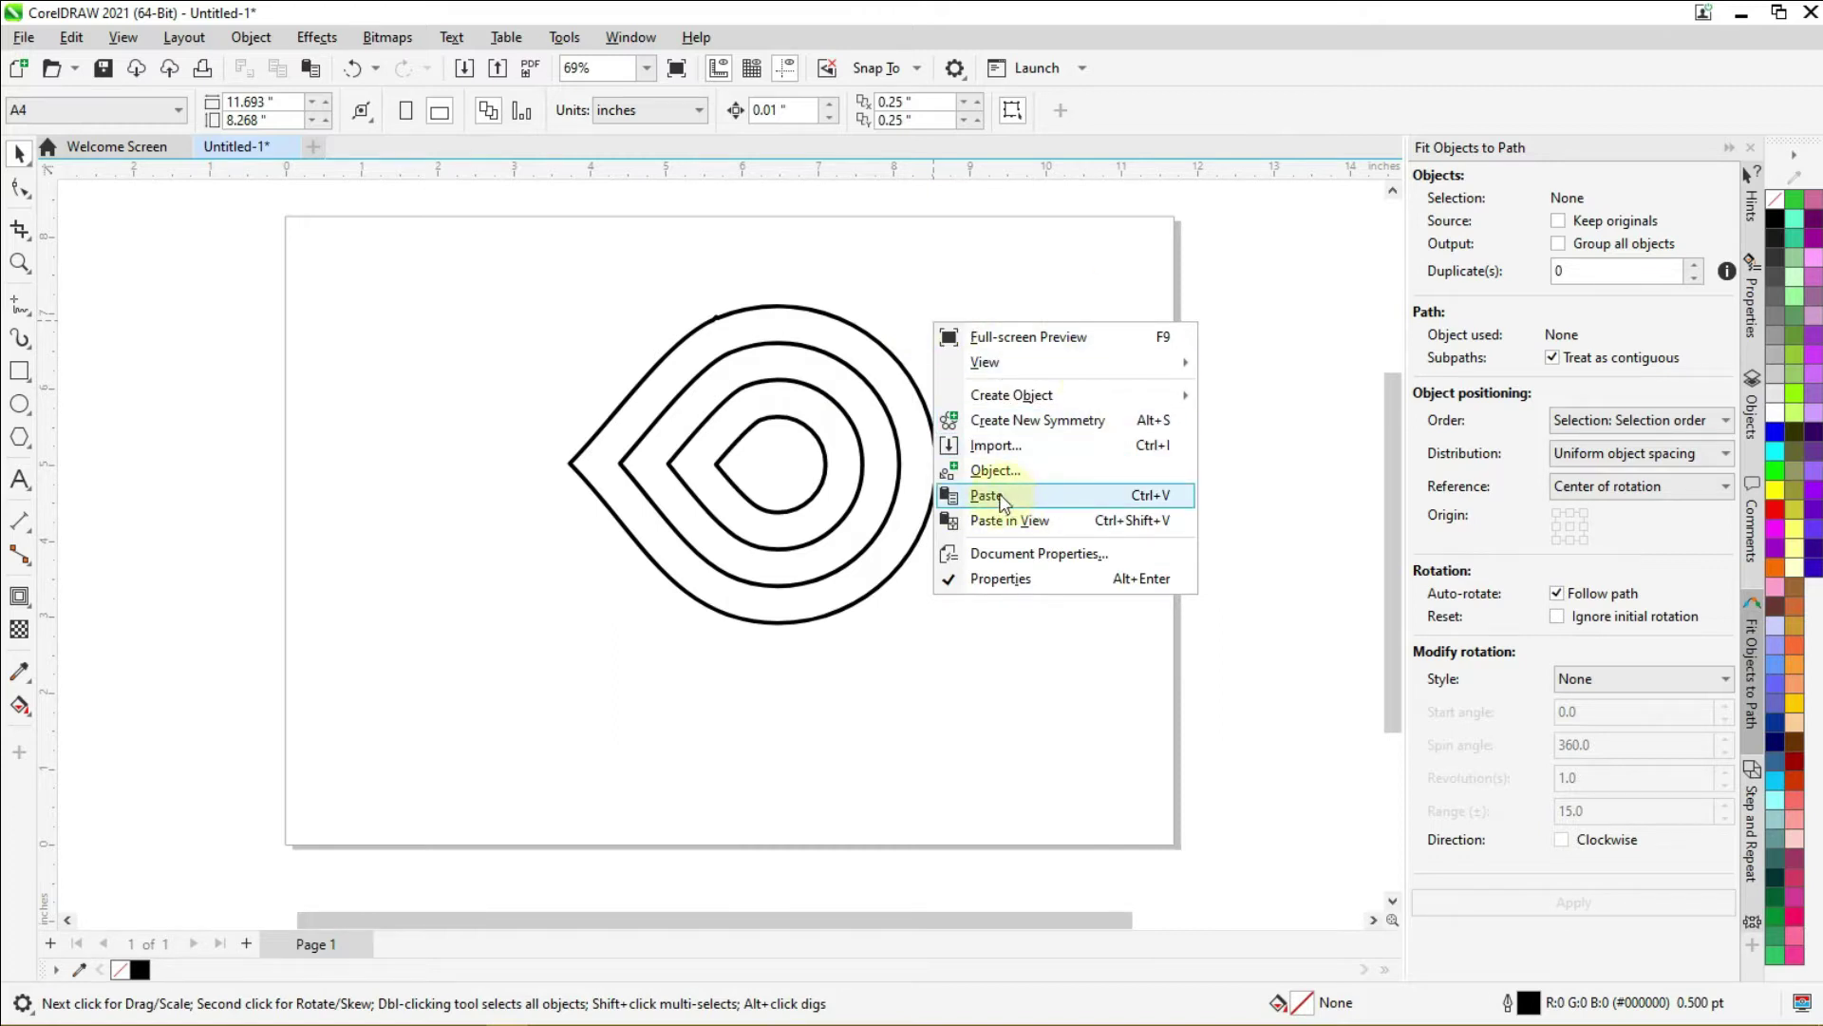
left_click(999, 495)
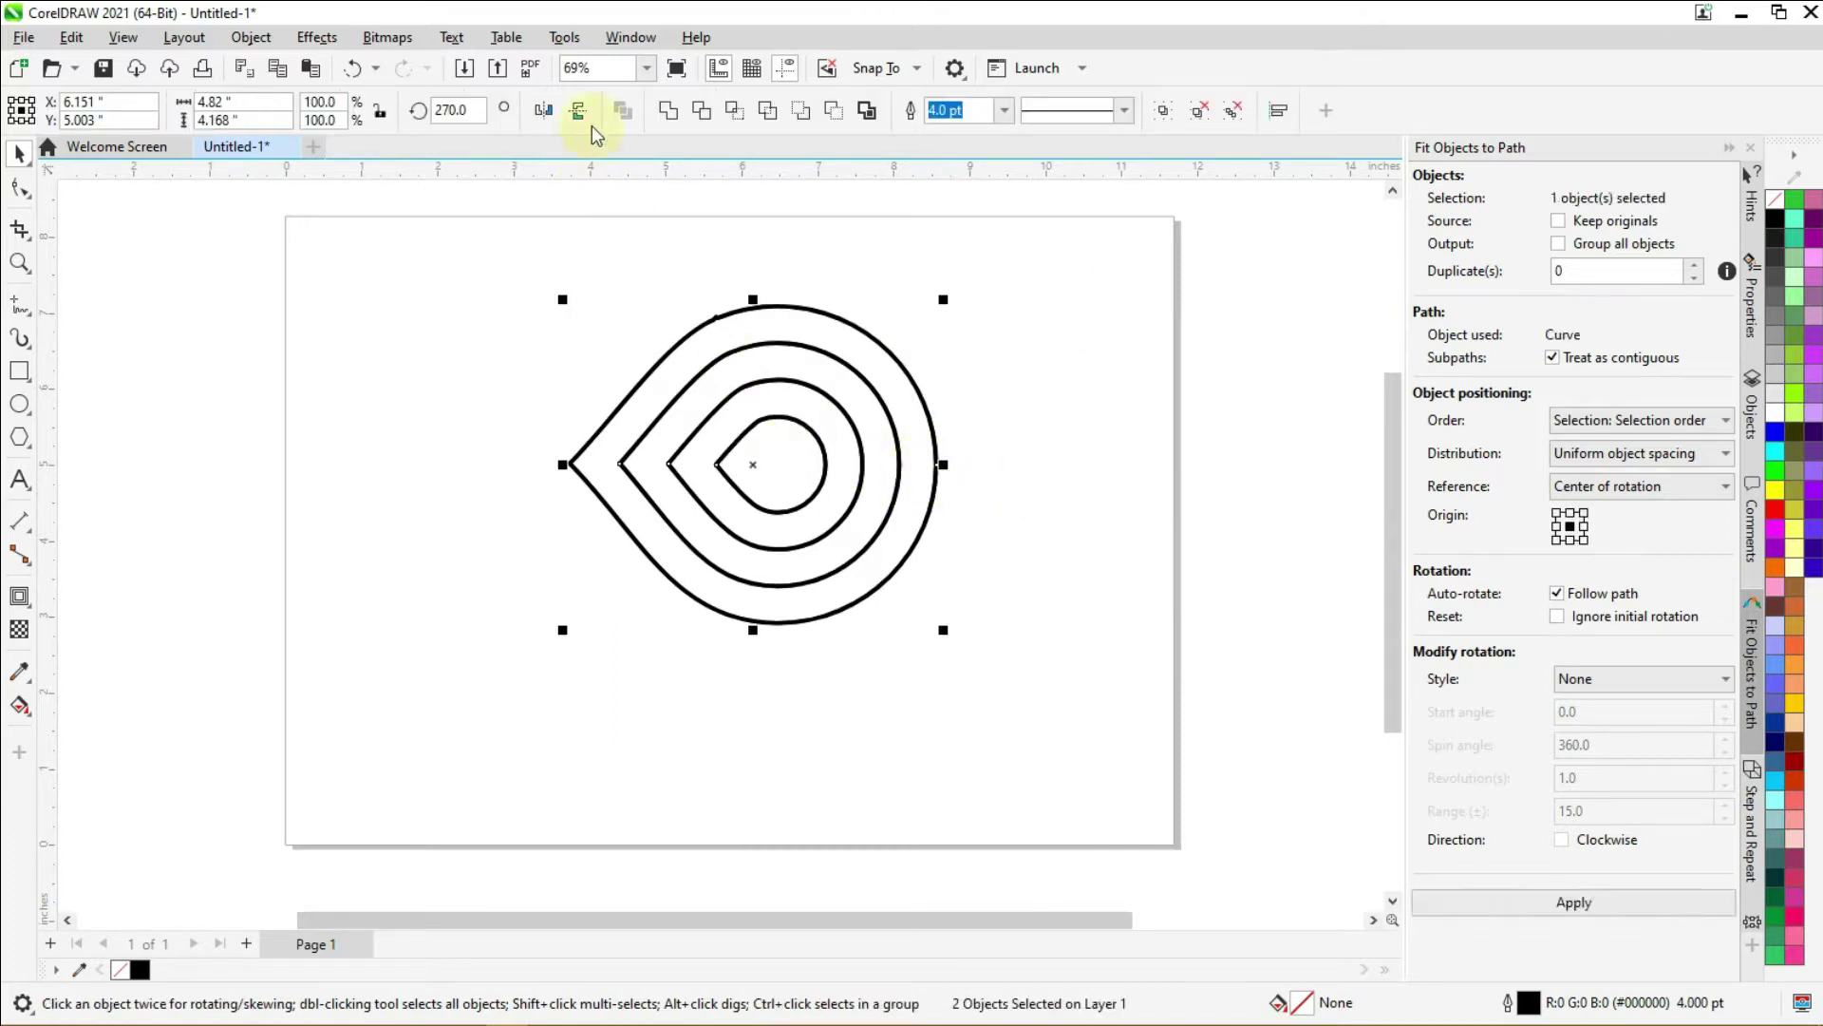
left_click(544, 112)
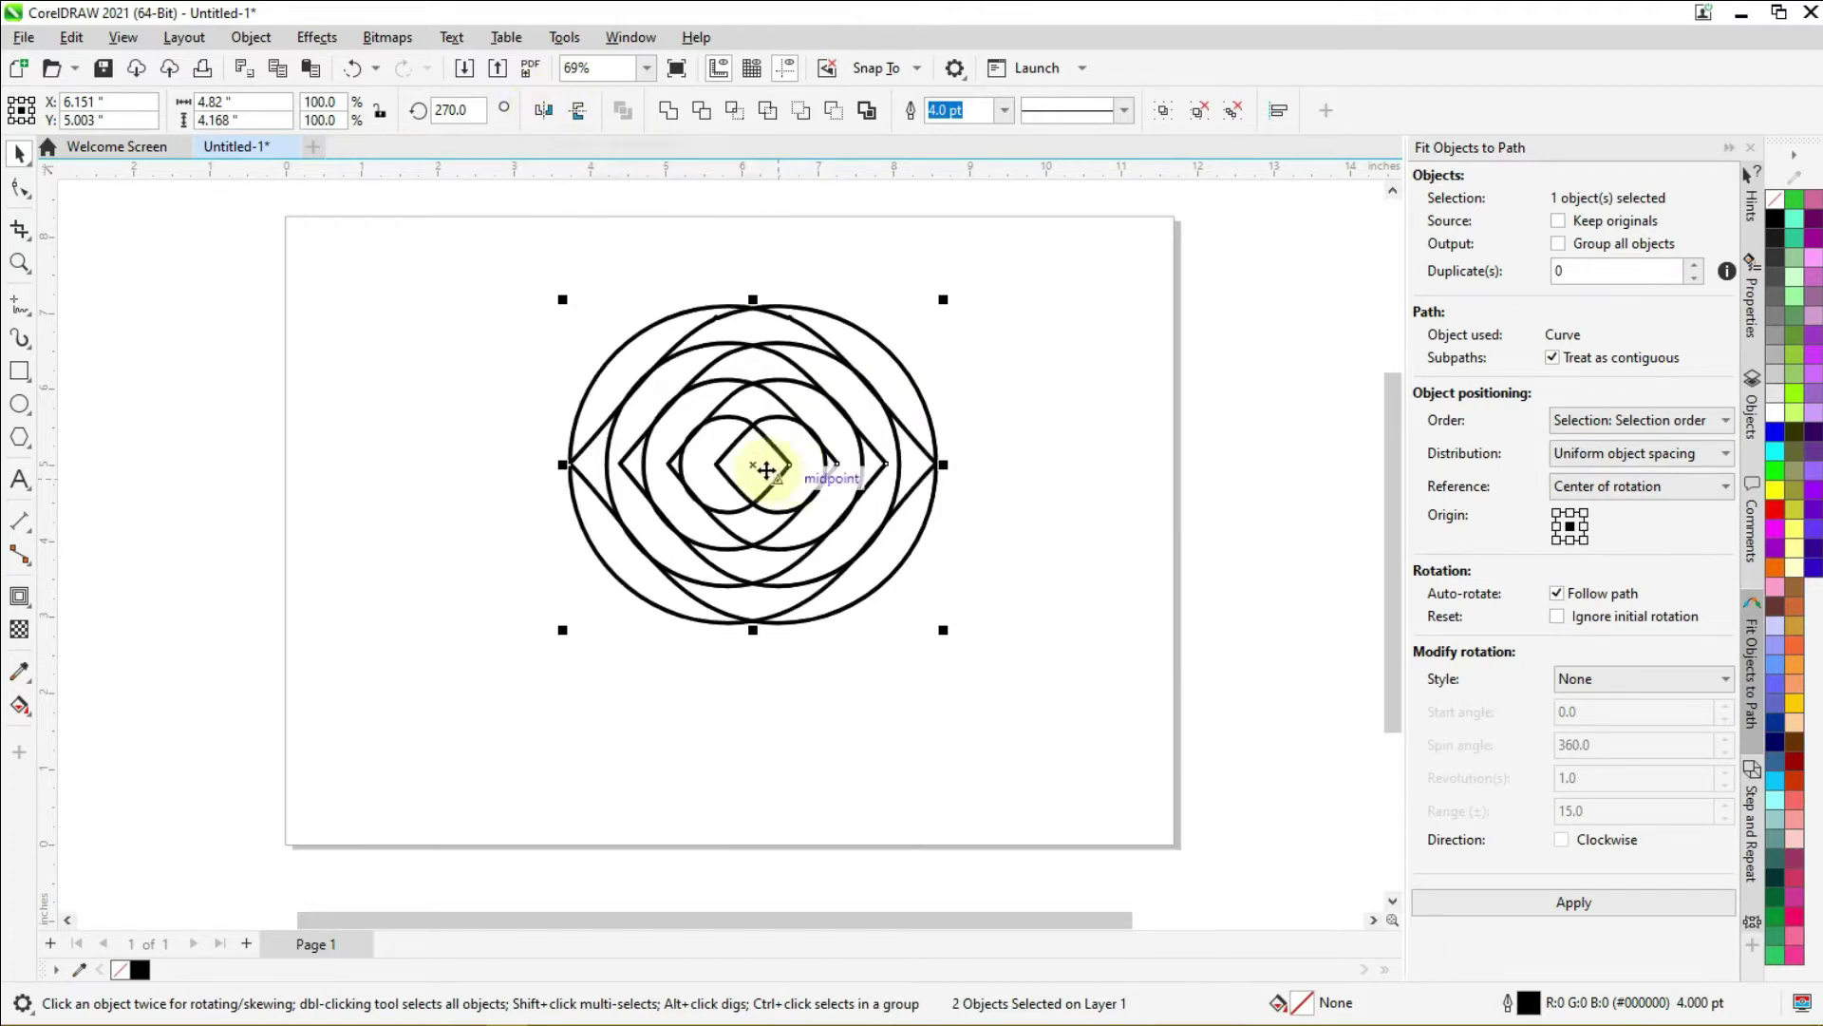
Step: Move the mirrored teardrops horizontally to about X 3.302 inches so their pointed ends cross the originals in an infinity shape
left_click_drag(752, 466, 539, 455)
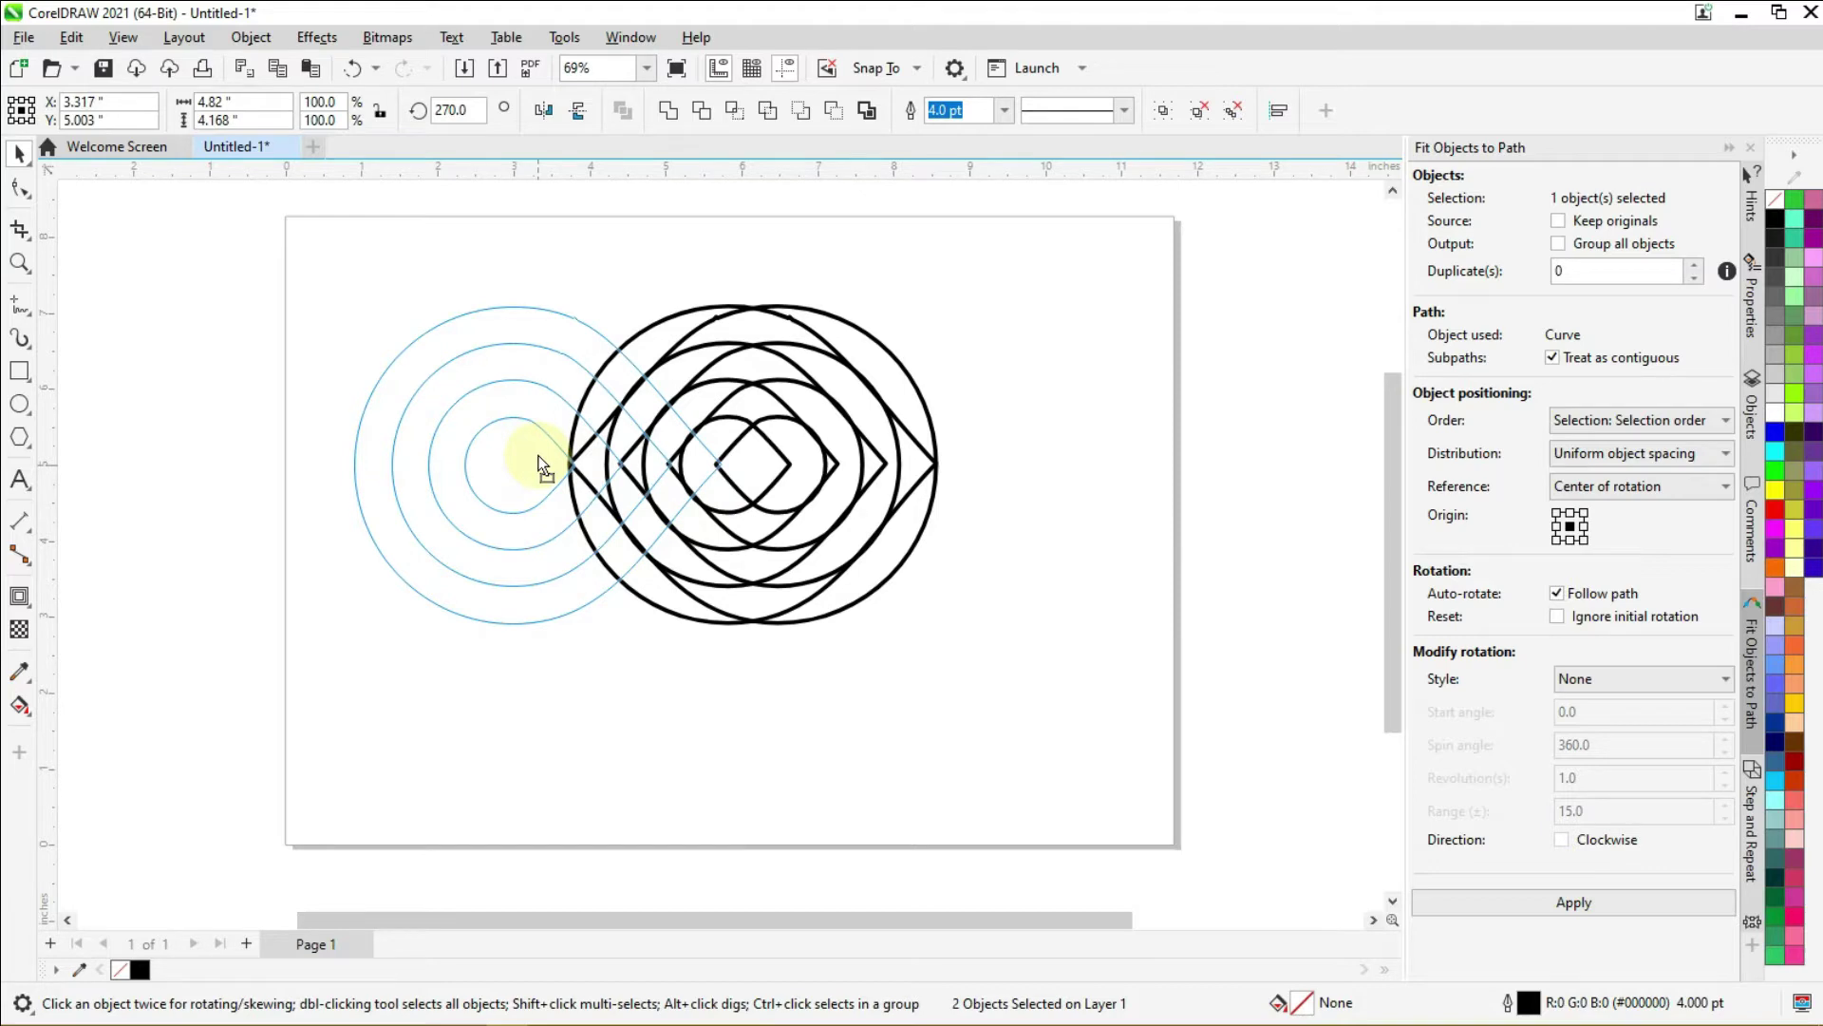
left_click_drag(539, 455, 537, 455)
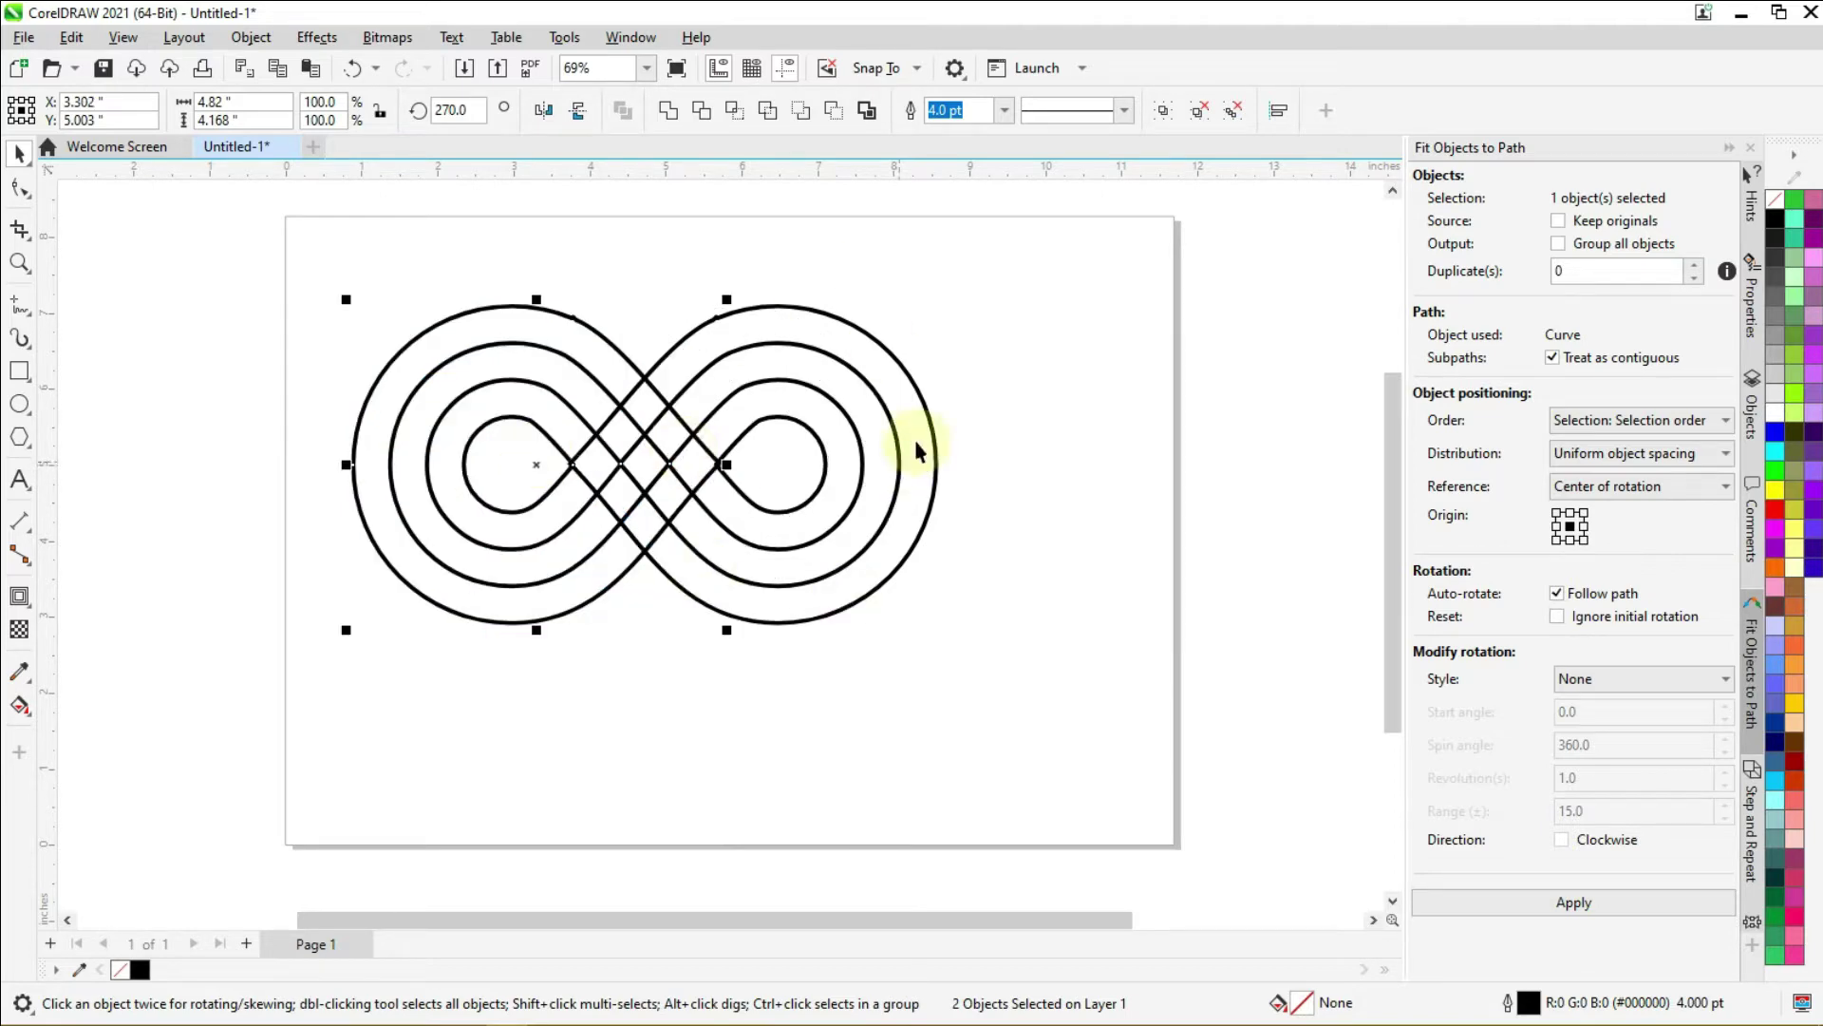
left_click(957, 347)
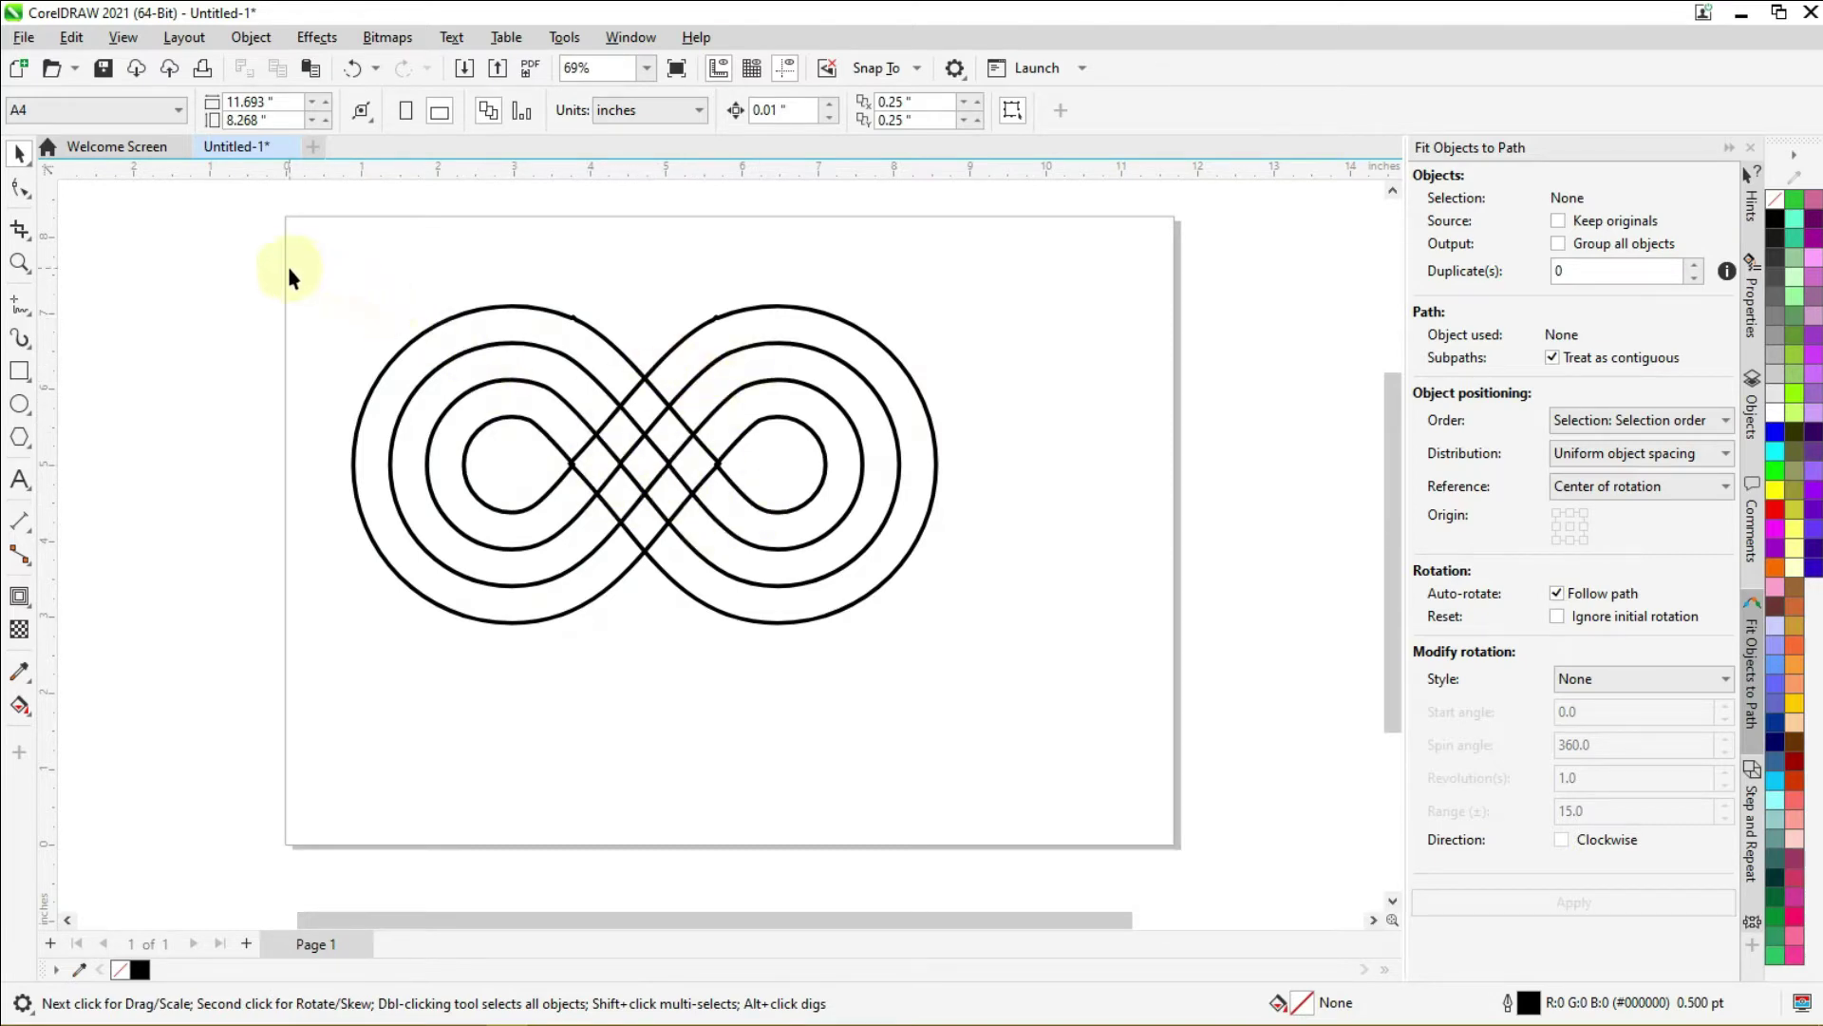
Step: Select both sets of teardrop outlines and ungroup them
left_click_drag(303, 260, 746, 625)
left_click_drag(1025, 712, 1026, 713)
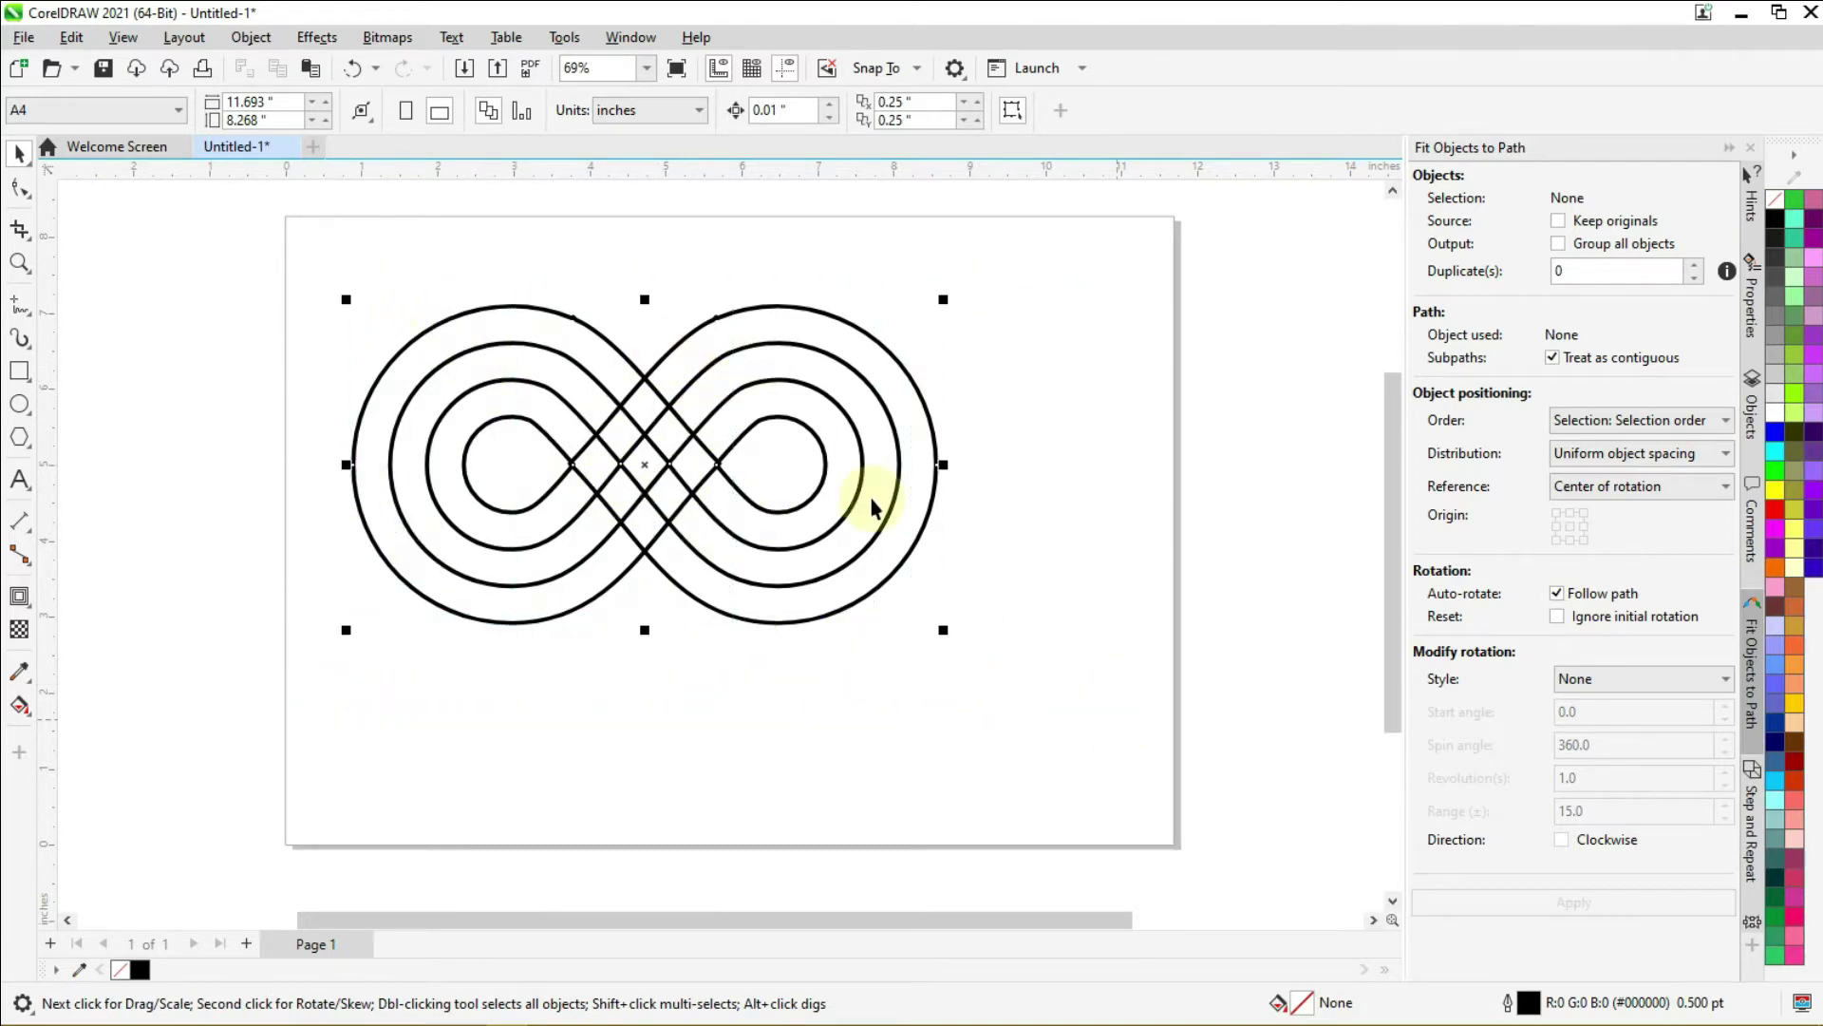
right_click(668, 412)
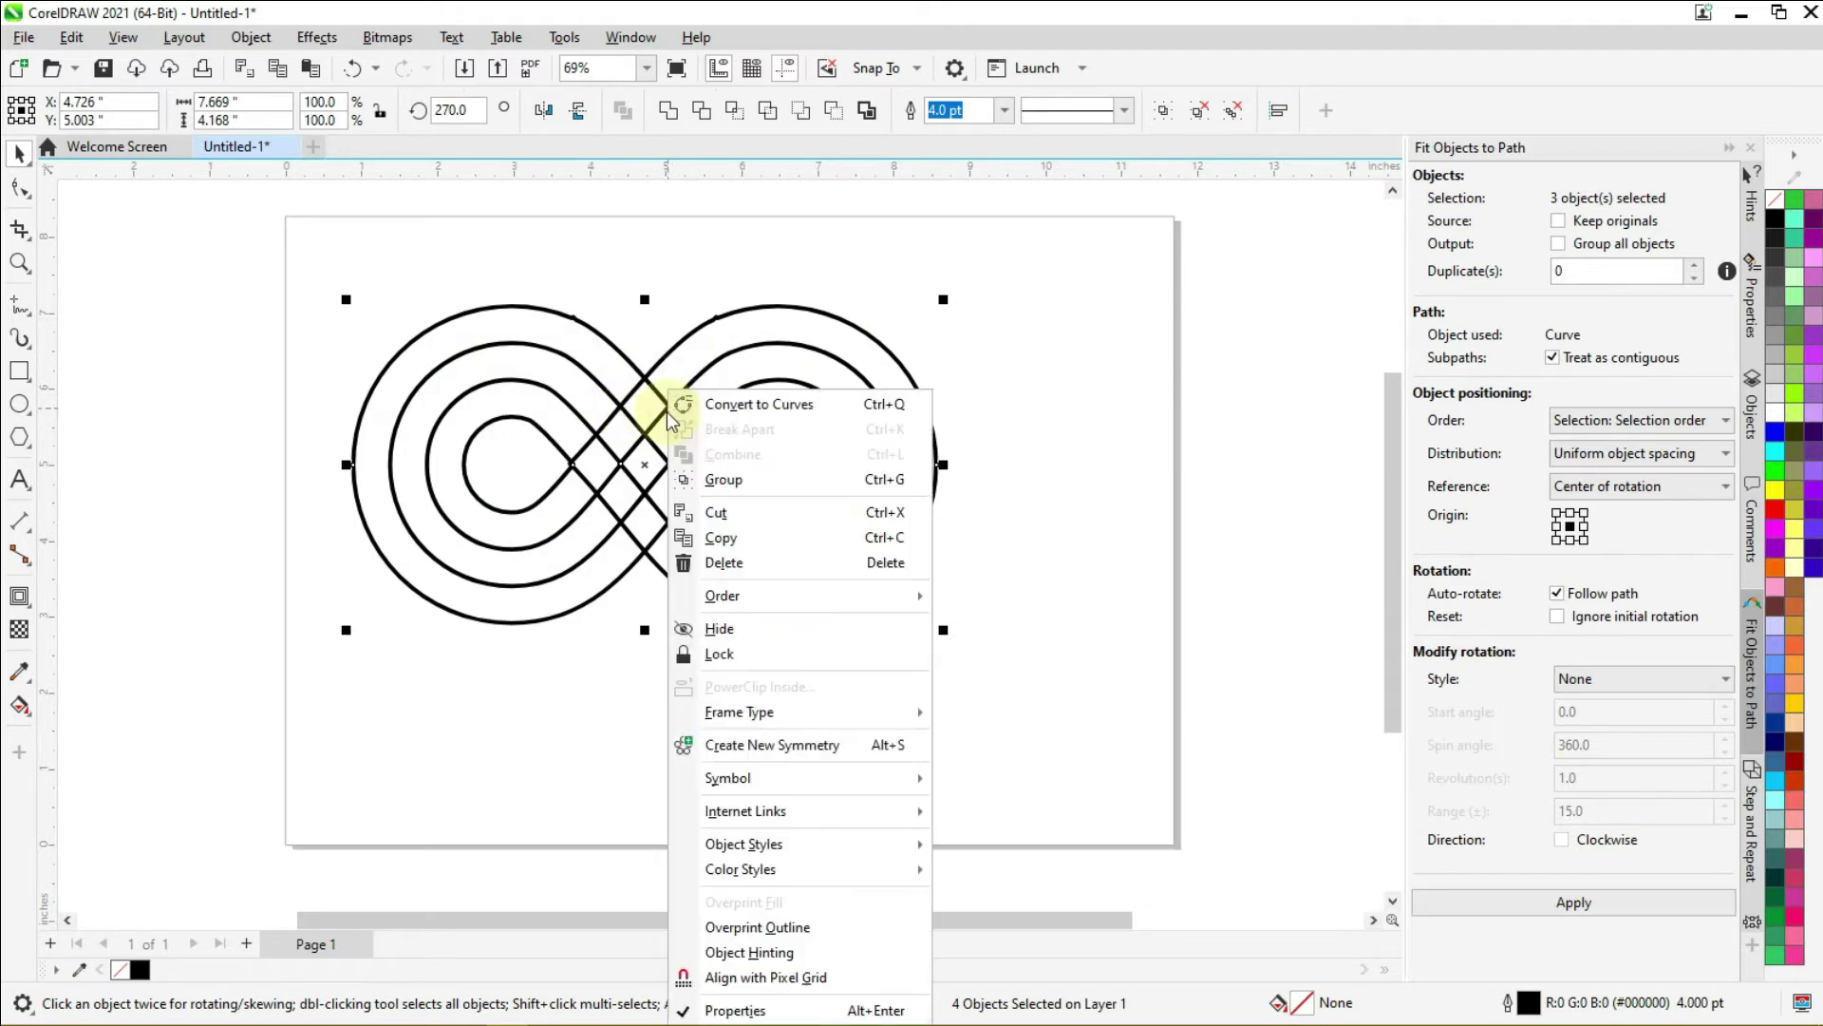
left_click(680, 267)
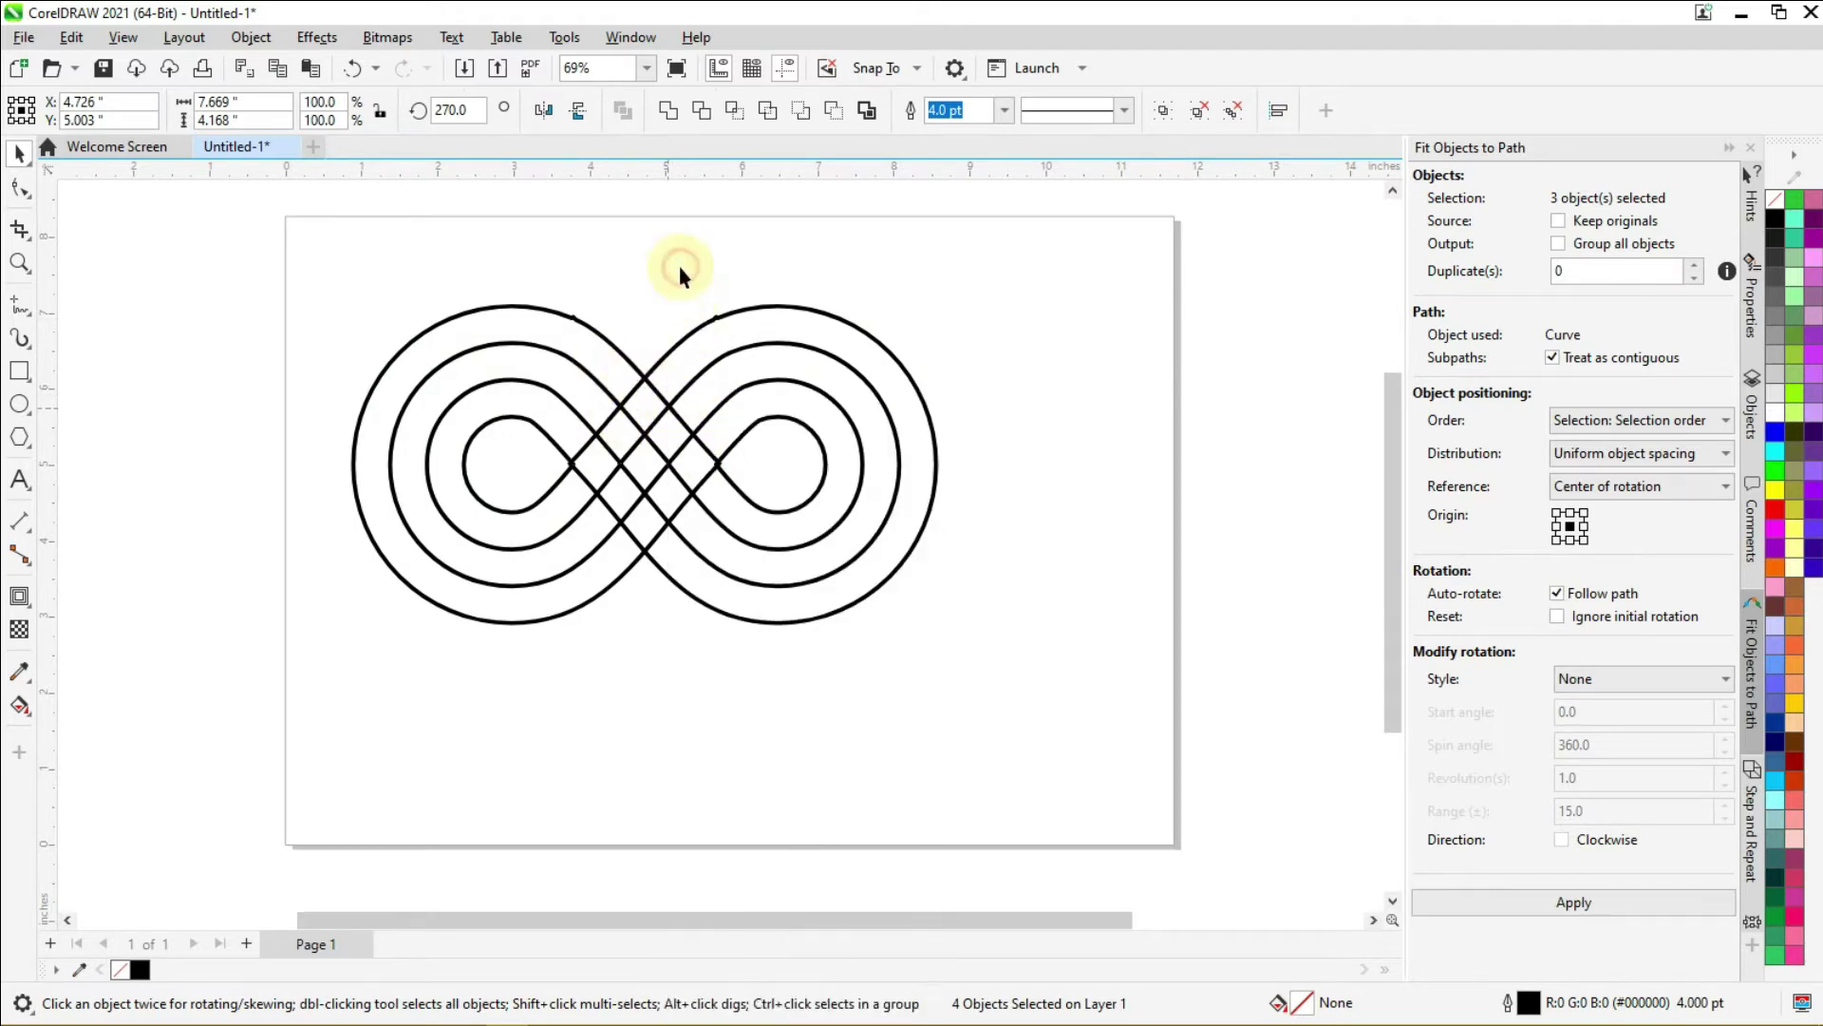
left_click_drag(305, 253, 1069, 711)
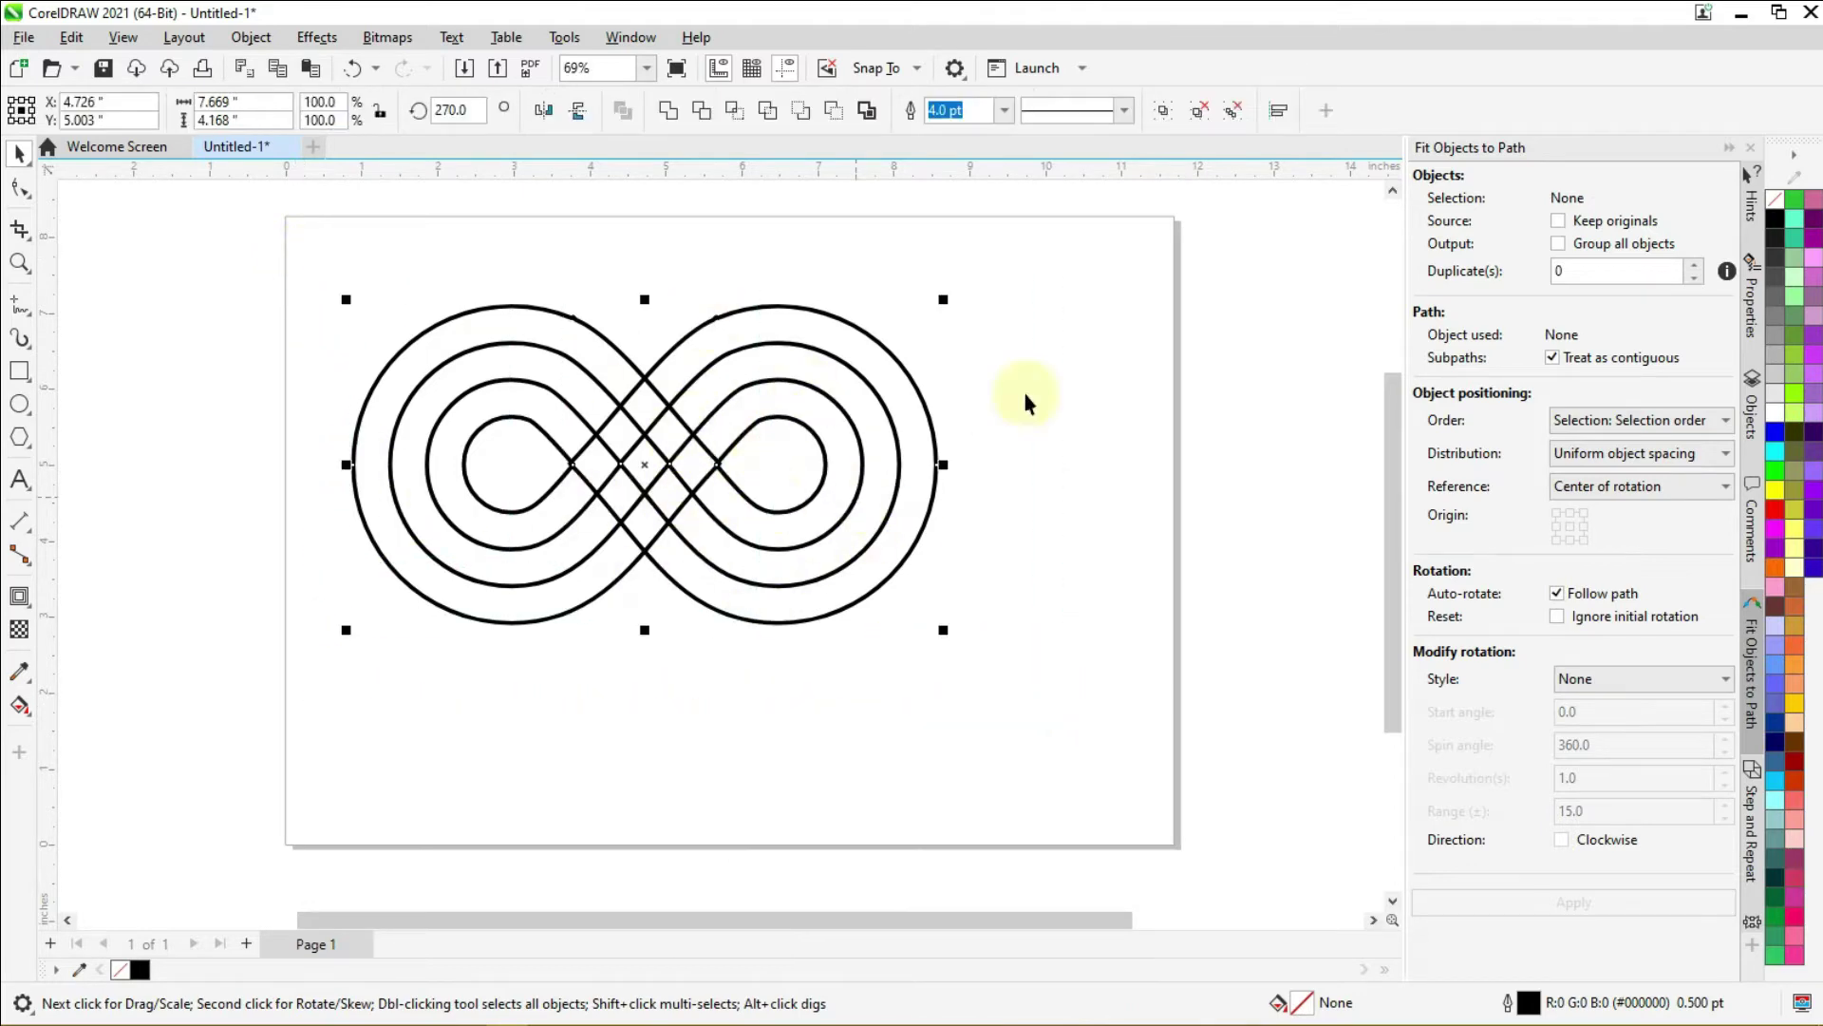
left_click(1199, 111)
left_click(1009, 304)
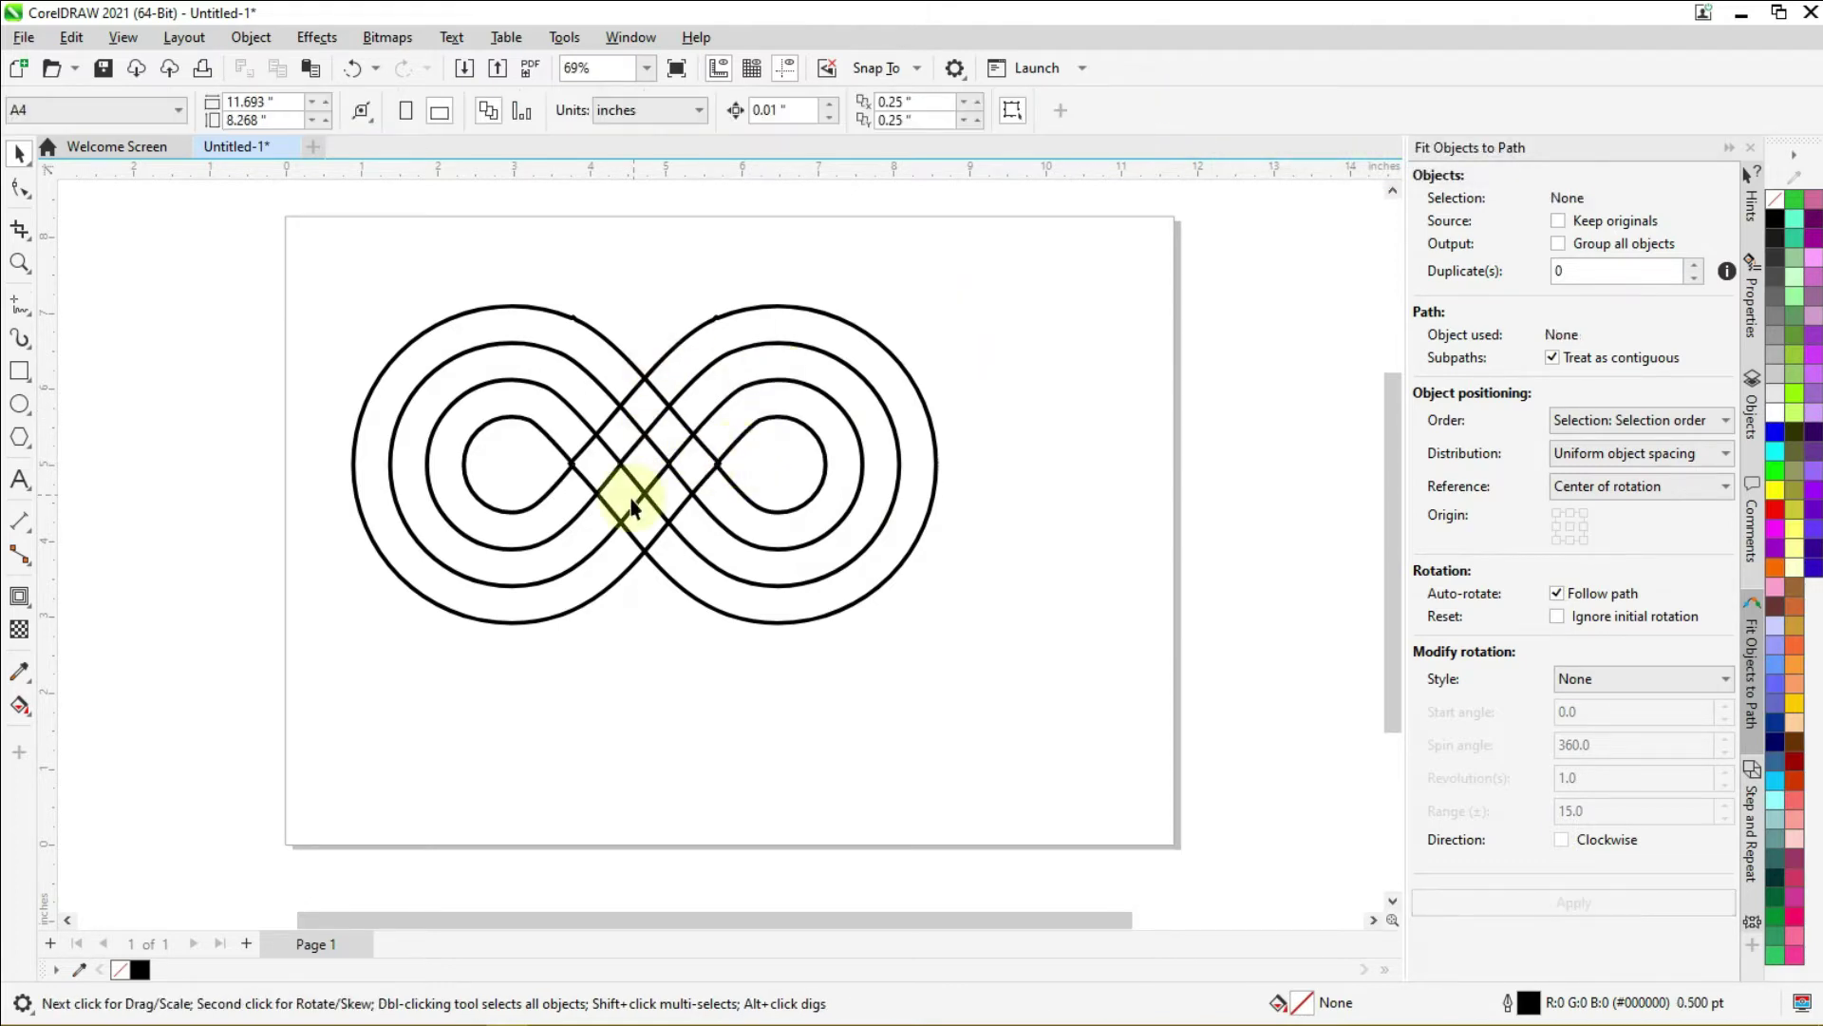
Step: Smart Fill the right loop's inner band, the diamonds of its upward-left diagonal and the left loop's outer band with dark olive (#302B08)
left_click(20, 705)
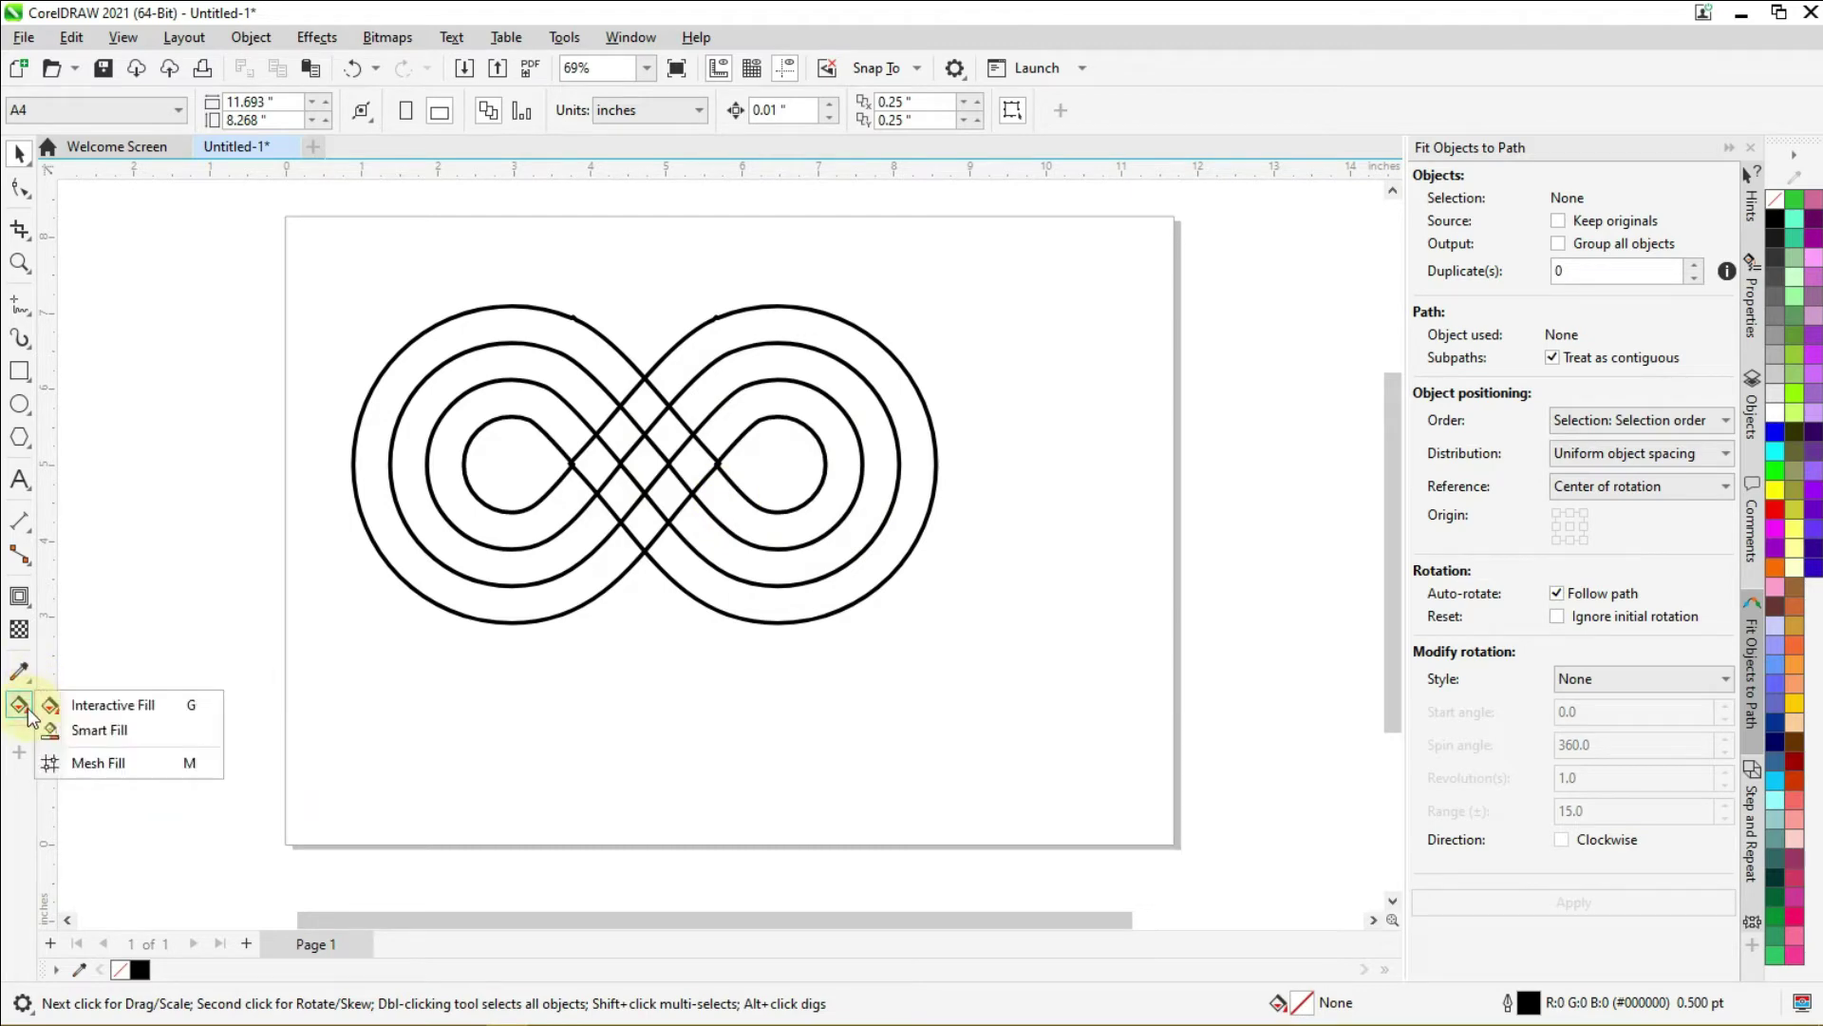
left_click(128, 731)
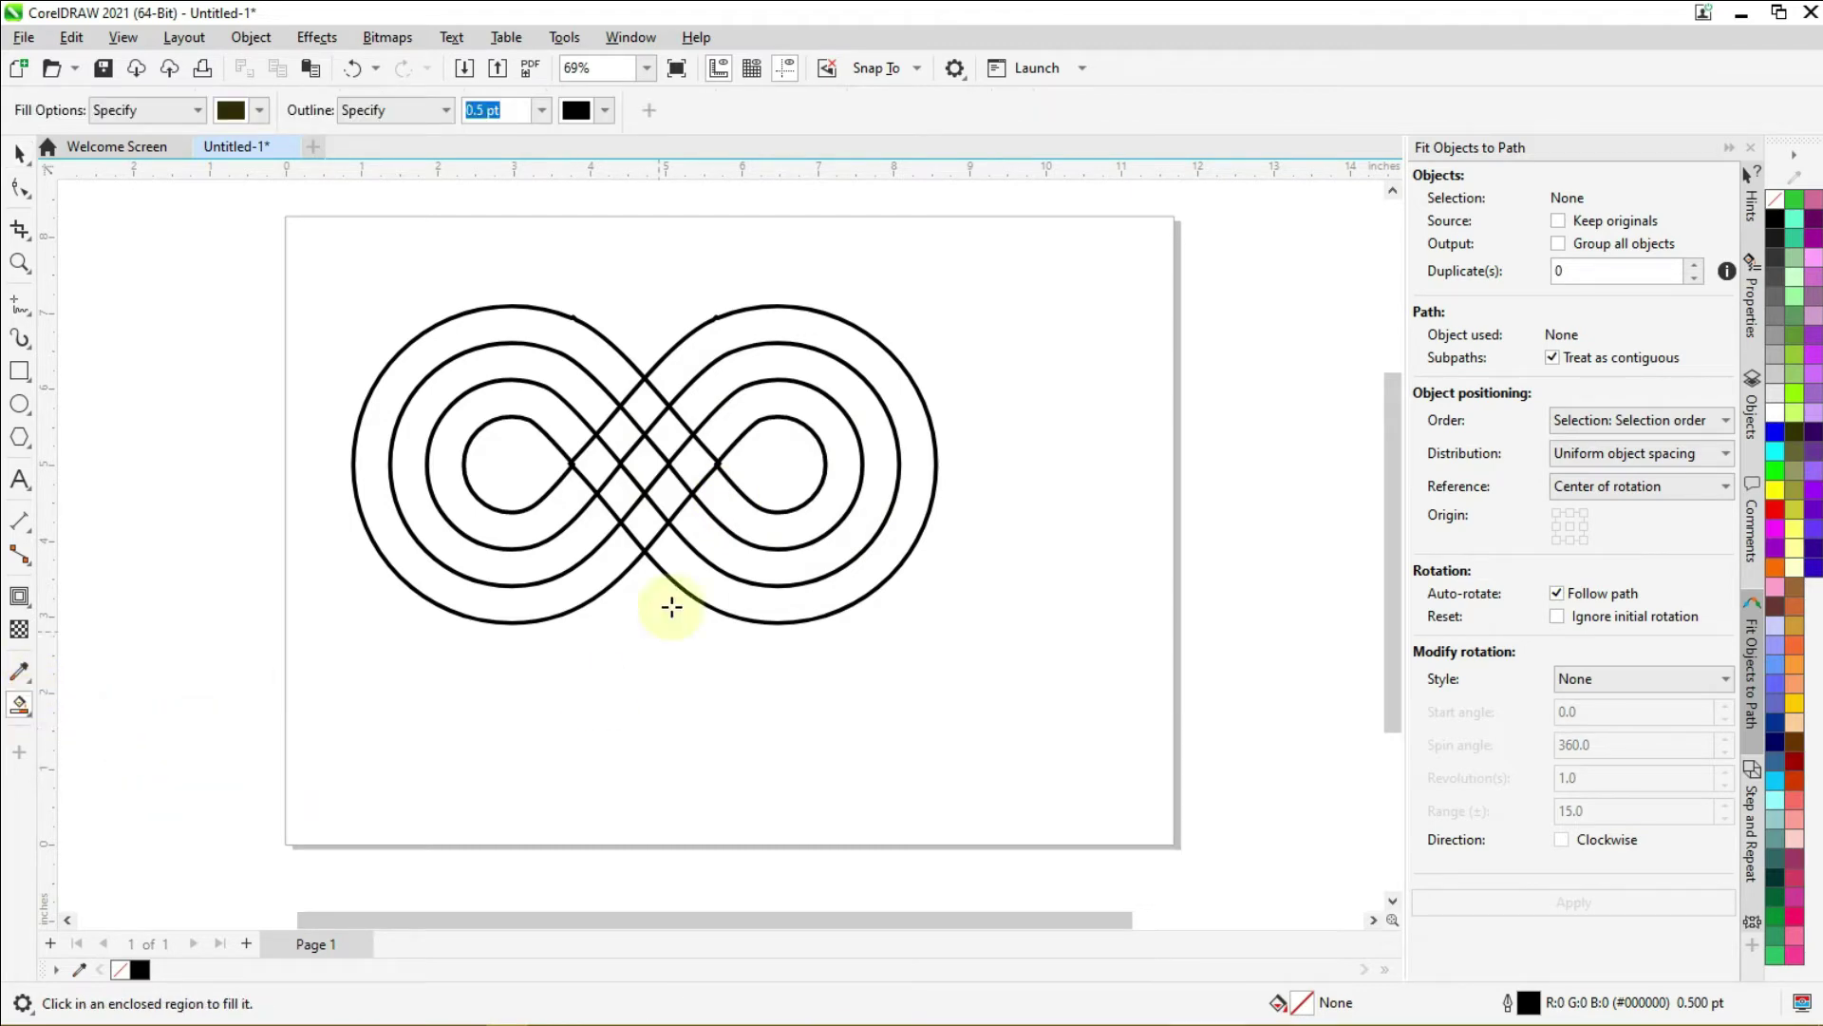
left_click(732, 509)
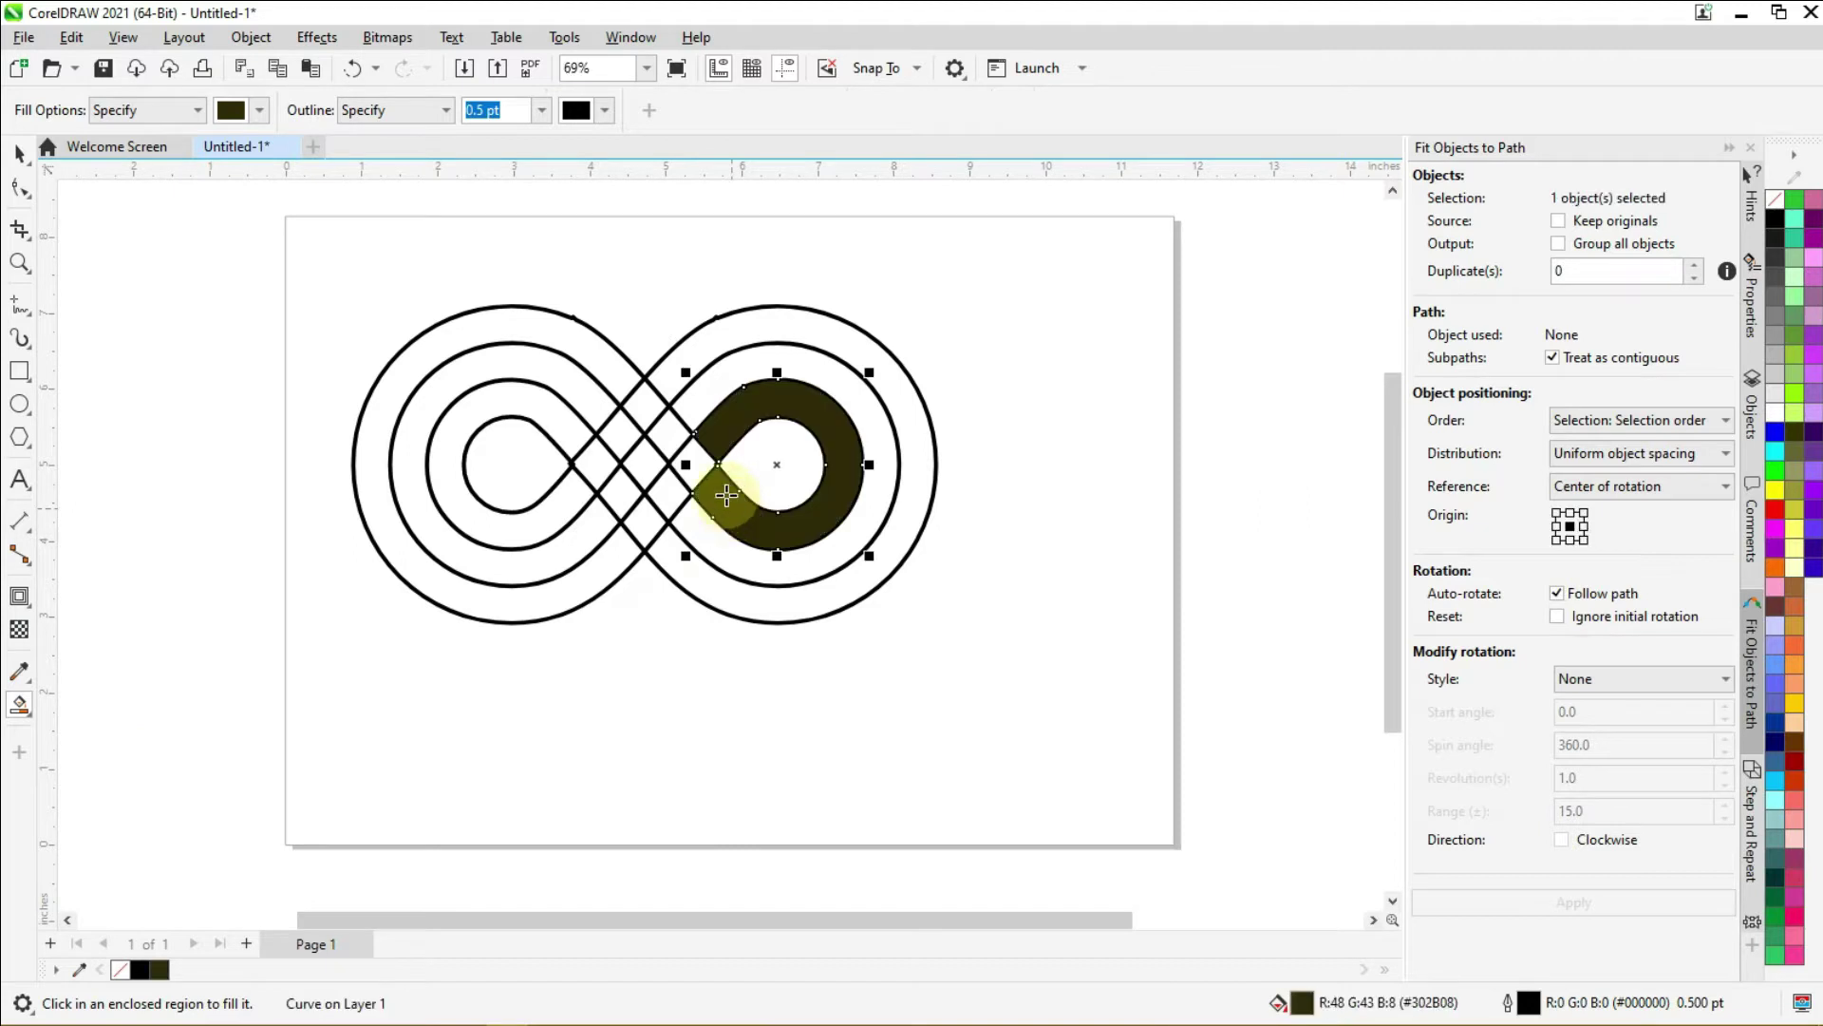
left_click(698, 469)
left_click(669, 439)
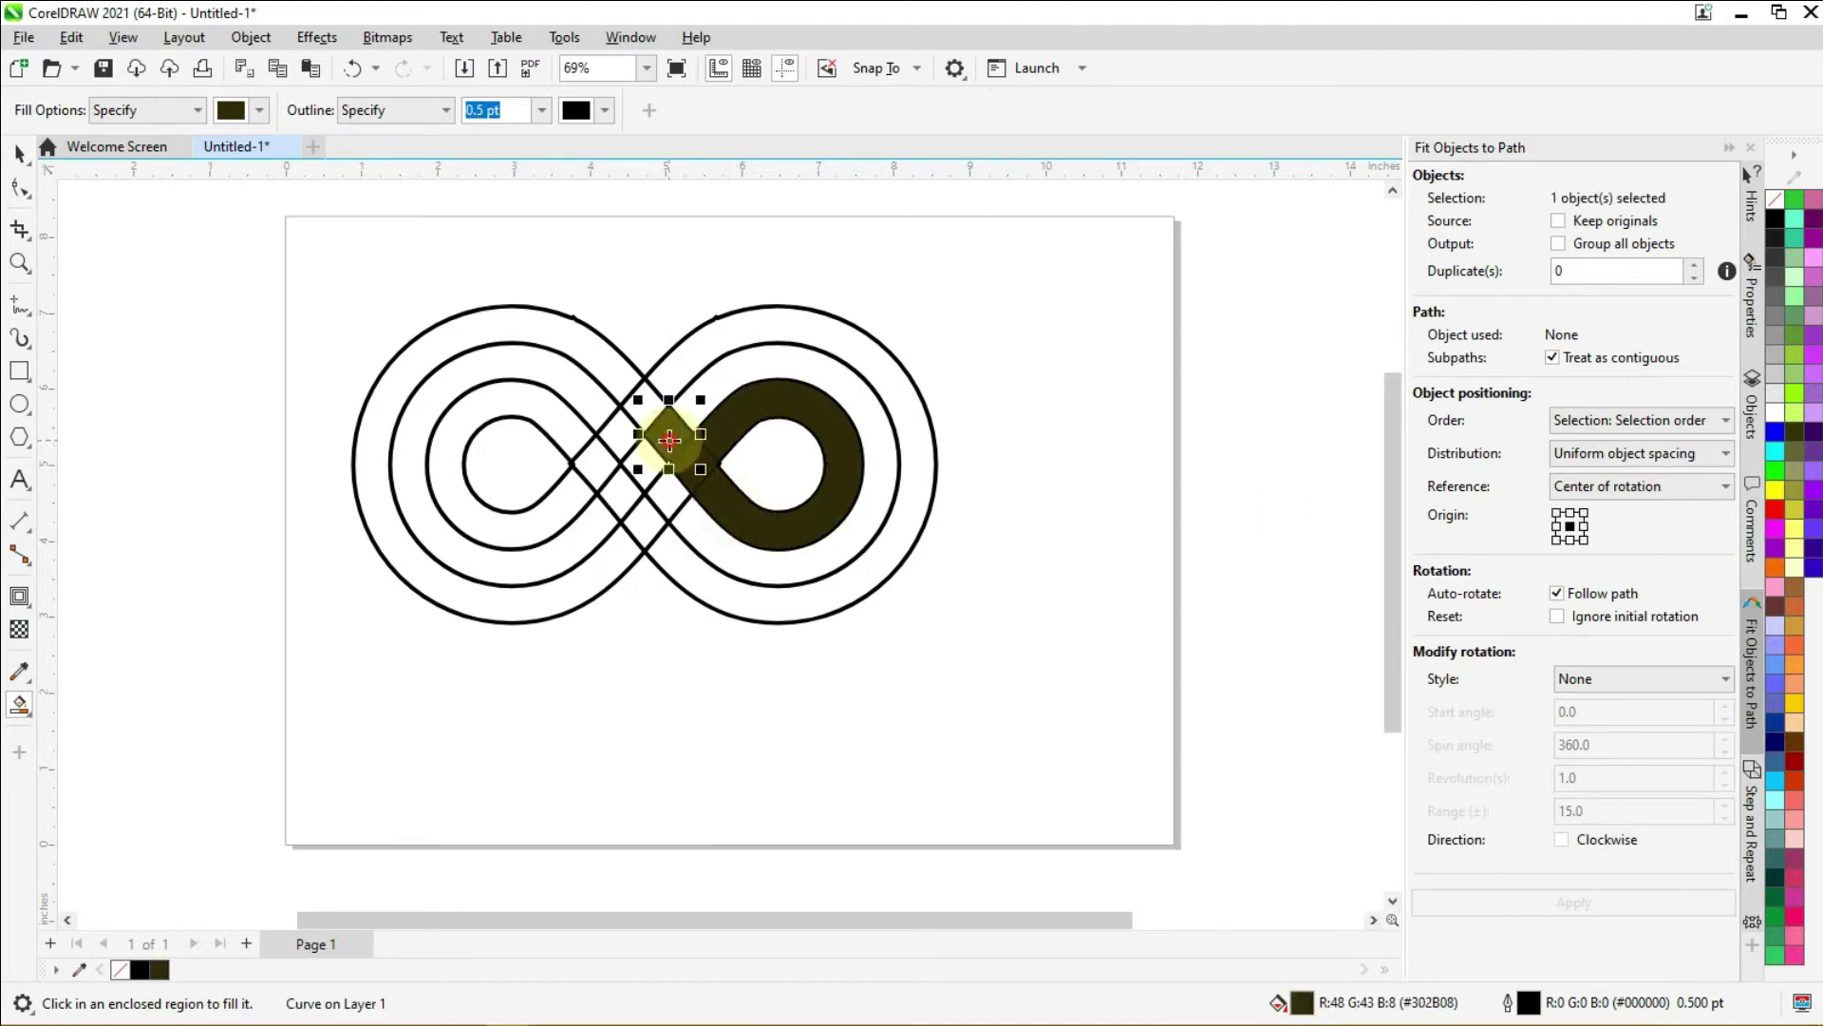
left_click(649, 407)
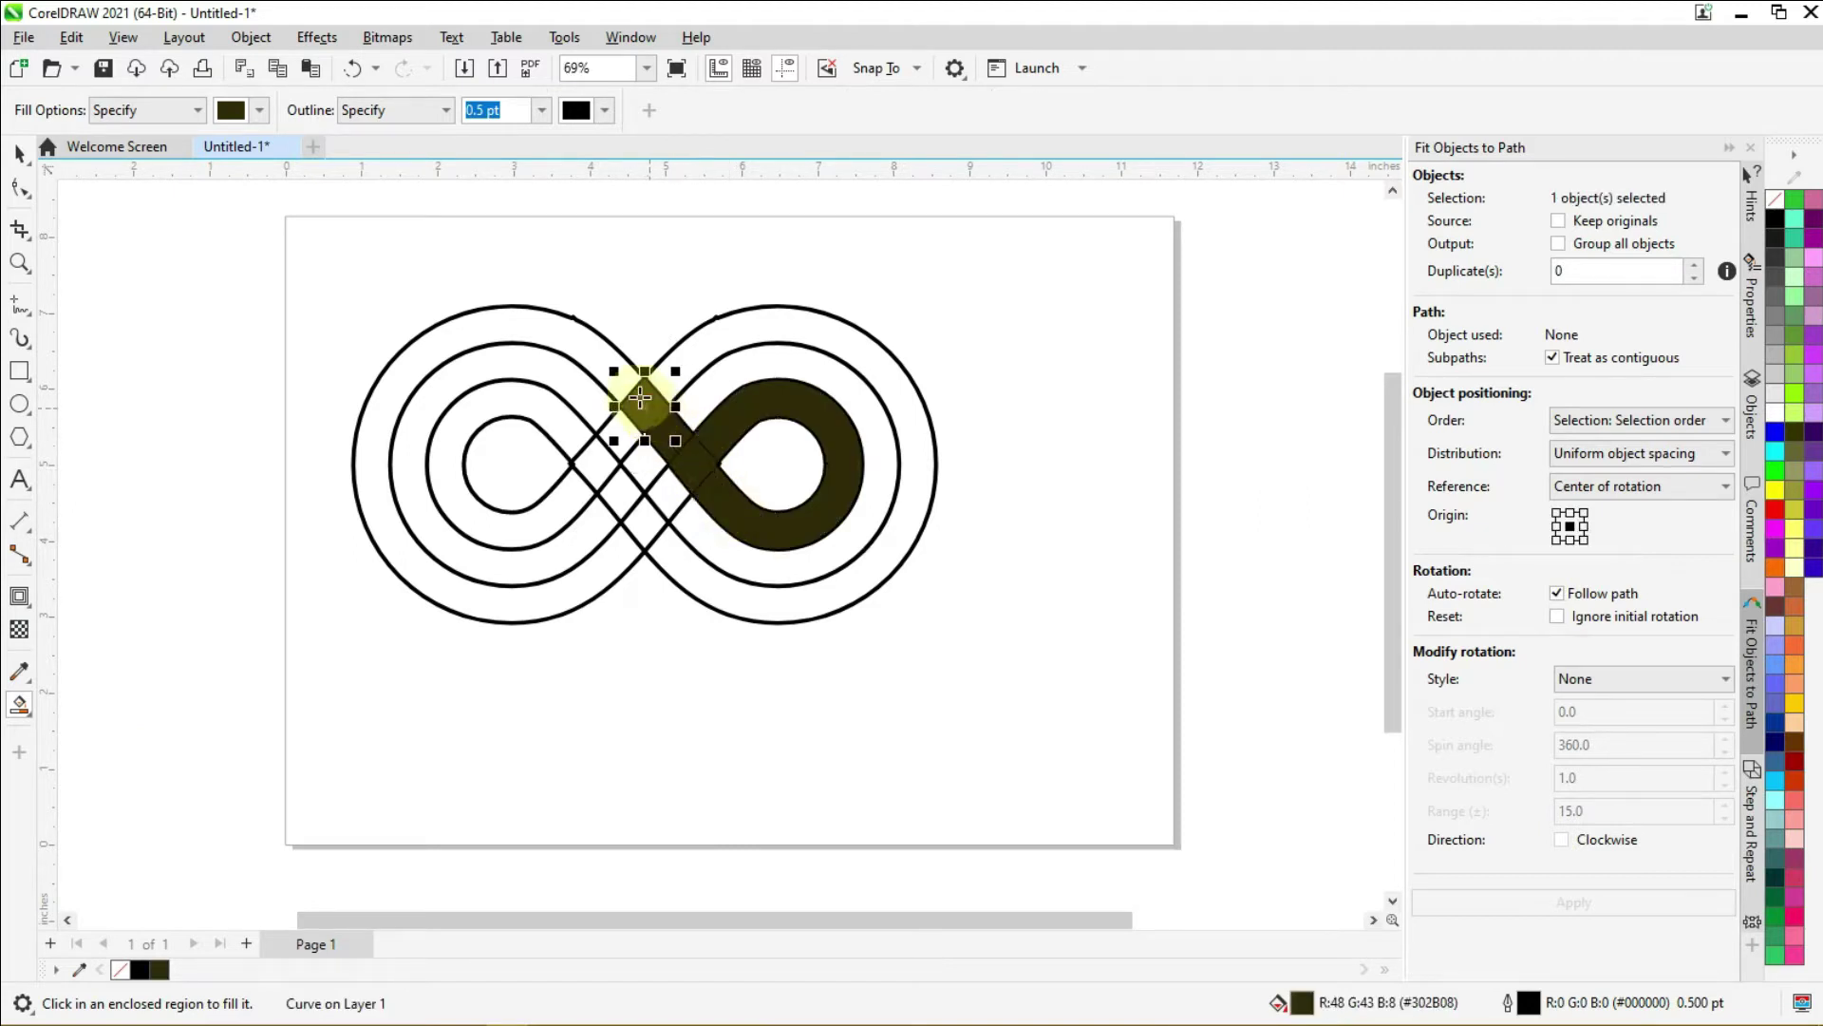
left_click(582, 357)
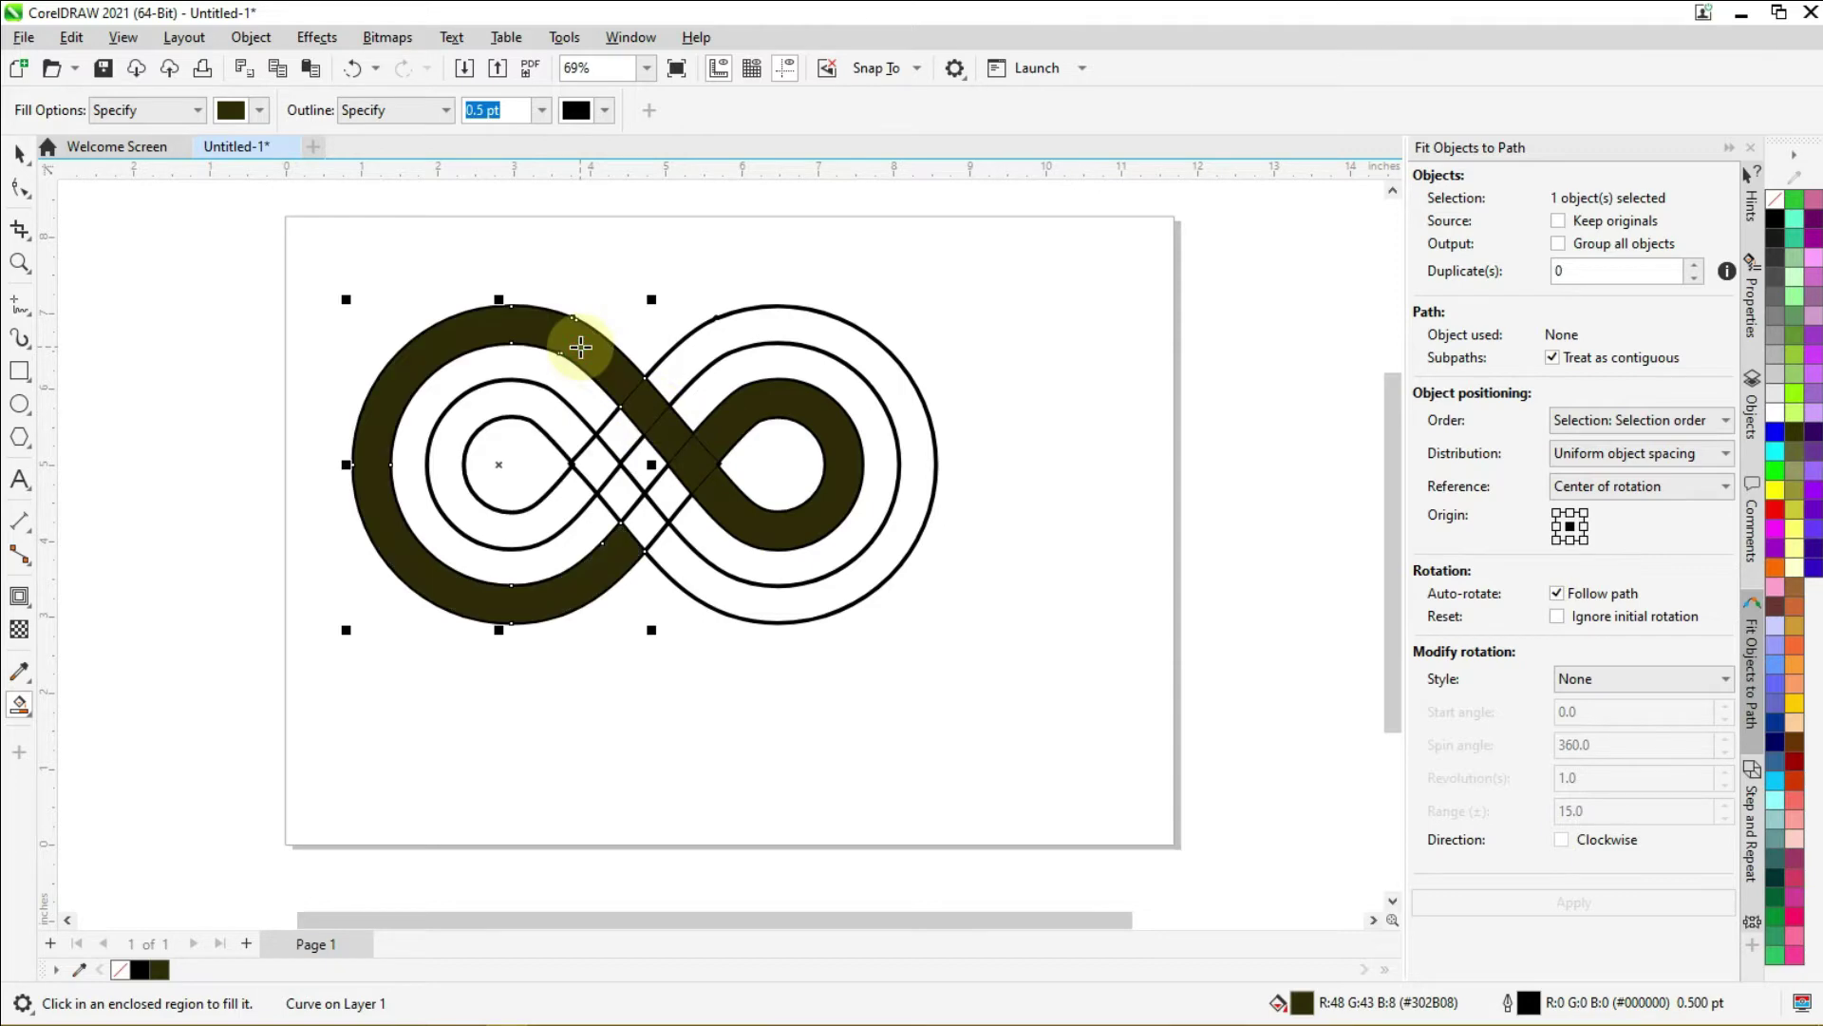
Step: Smart Fill the lower crossing diamonds, the left loop's inner band and the right loop's outer band with the same dark olive
left_click(644, 525)
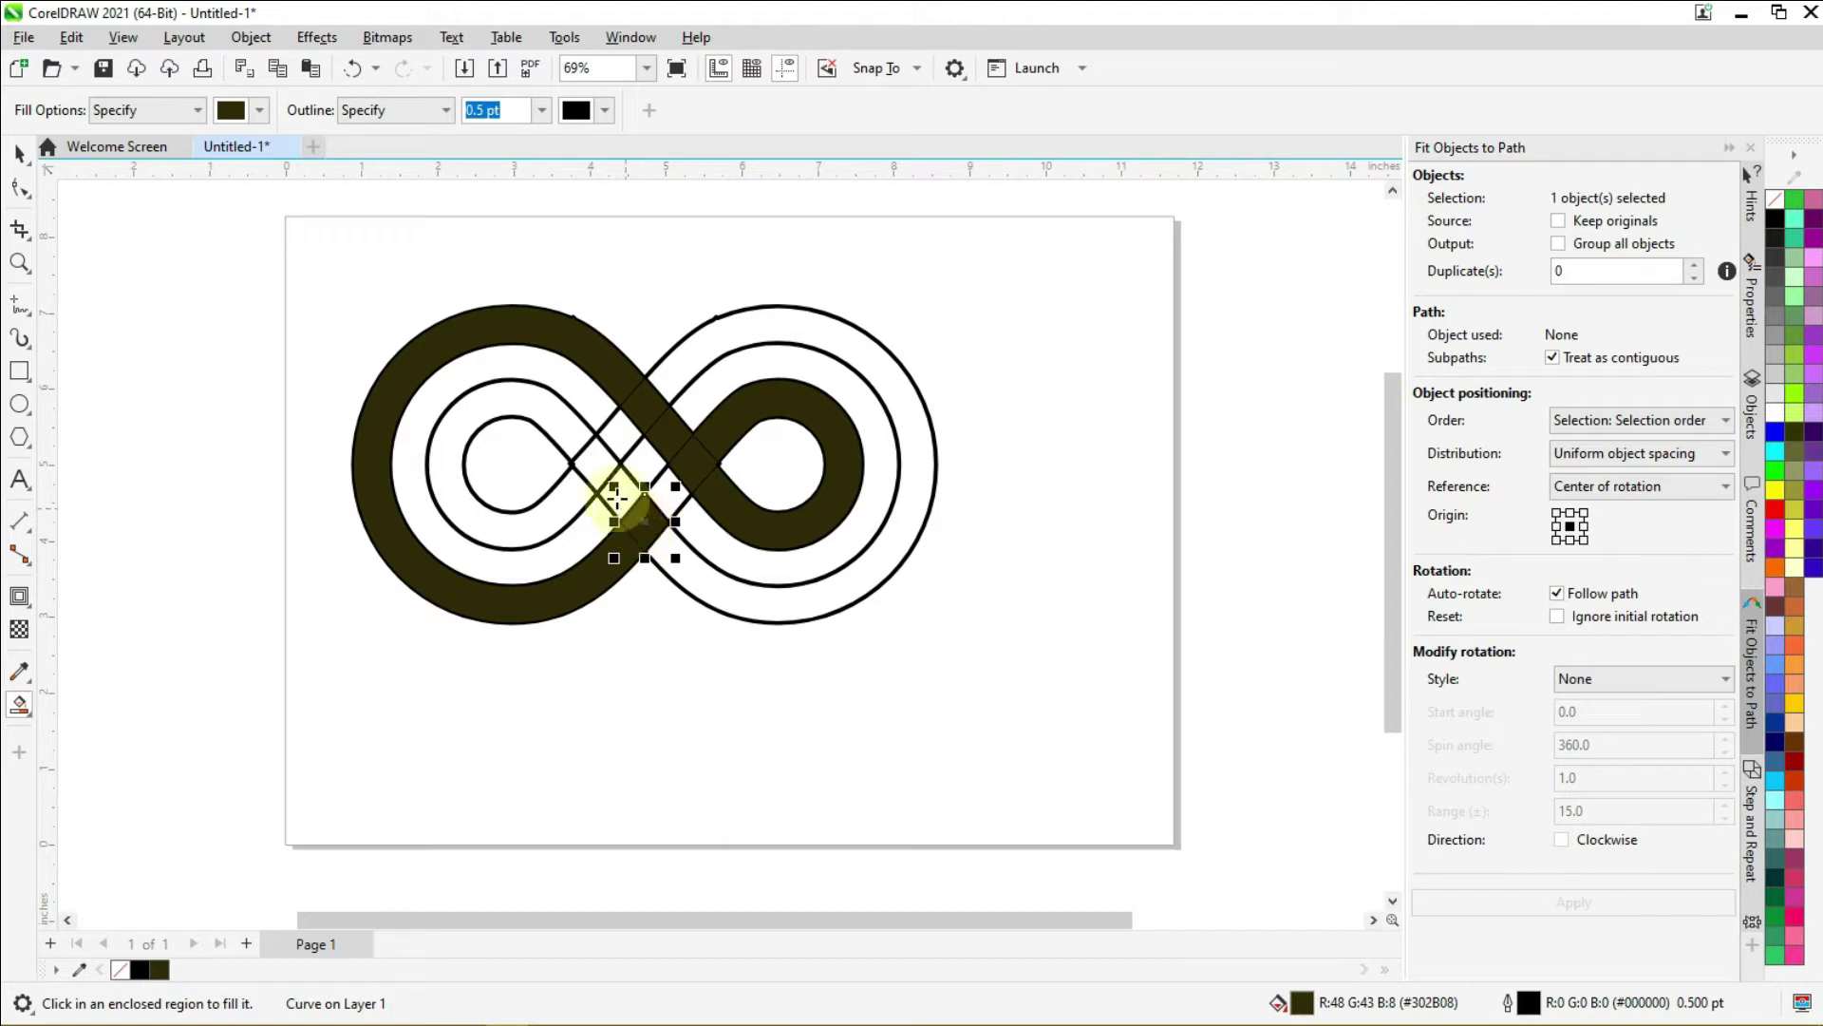
left_click(617, 492)
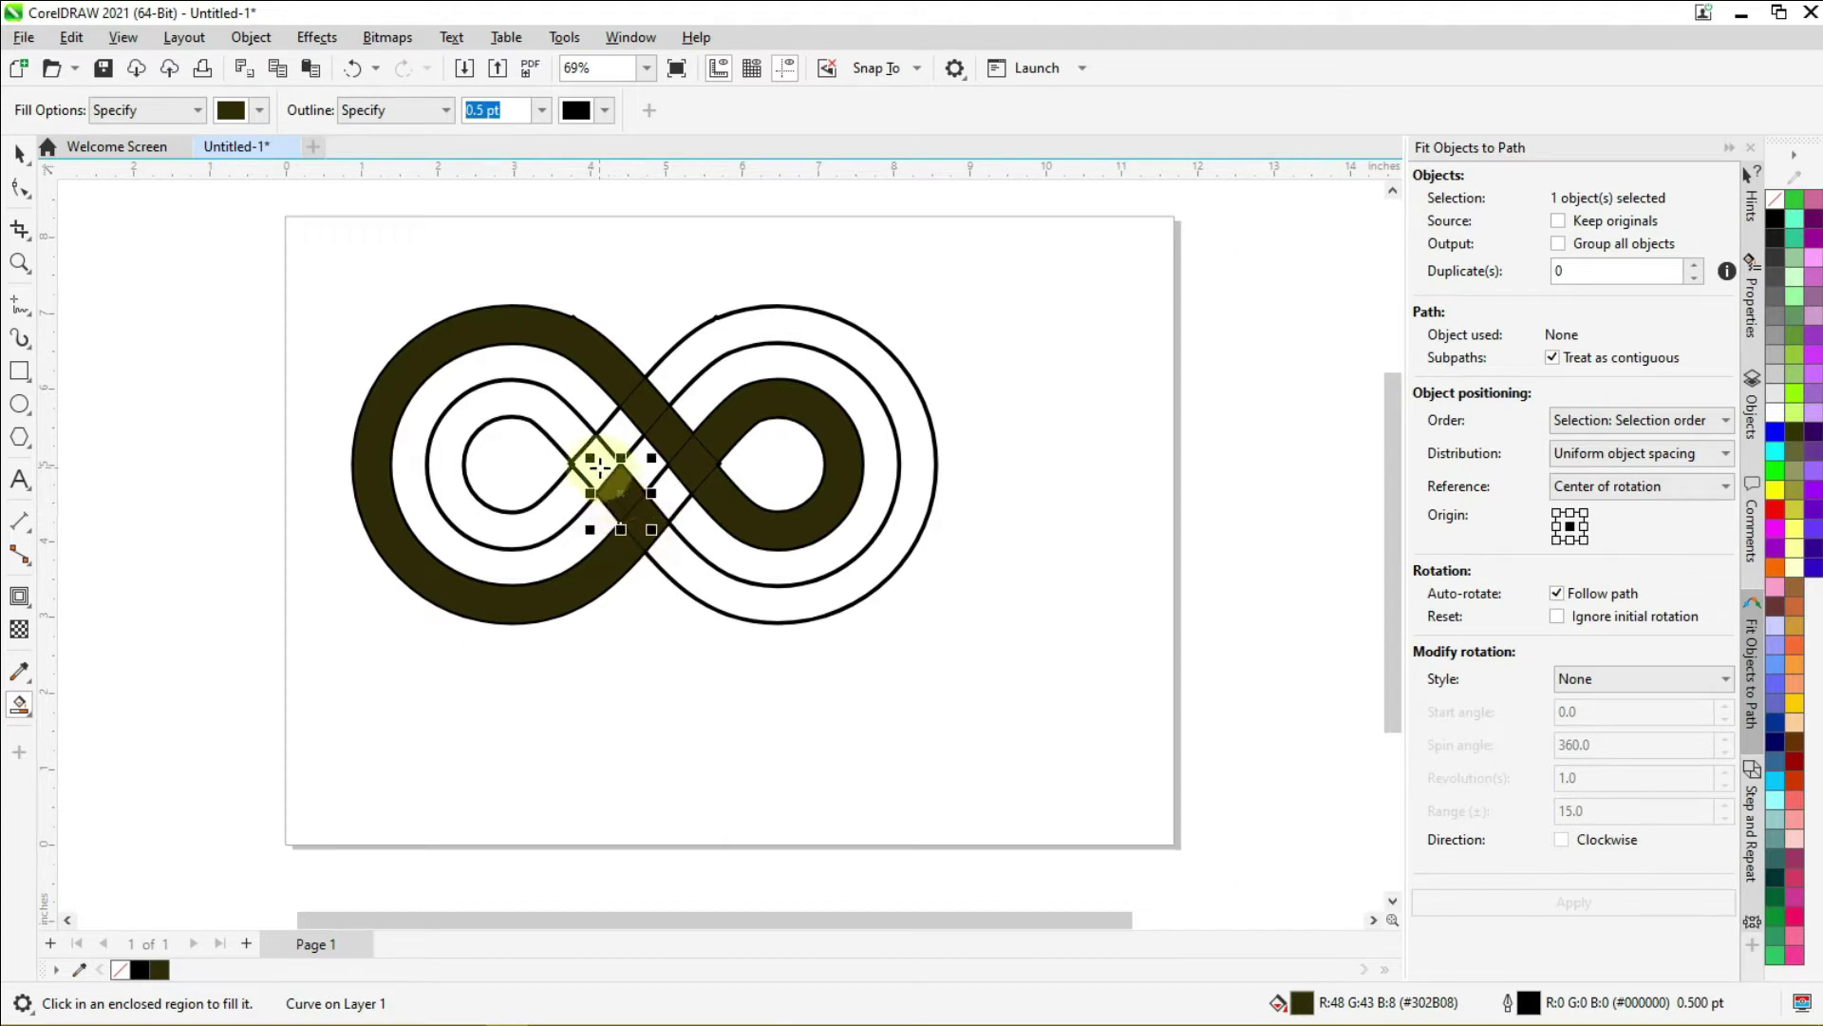
left_click(598, 465)
left_click(538, 411)
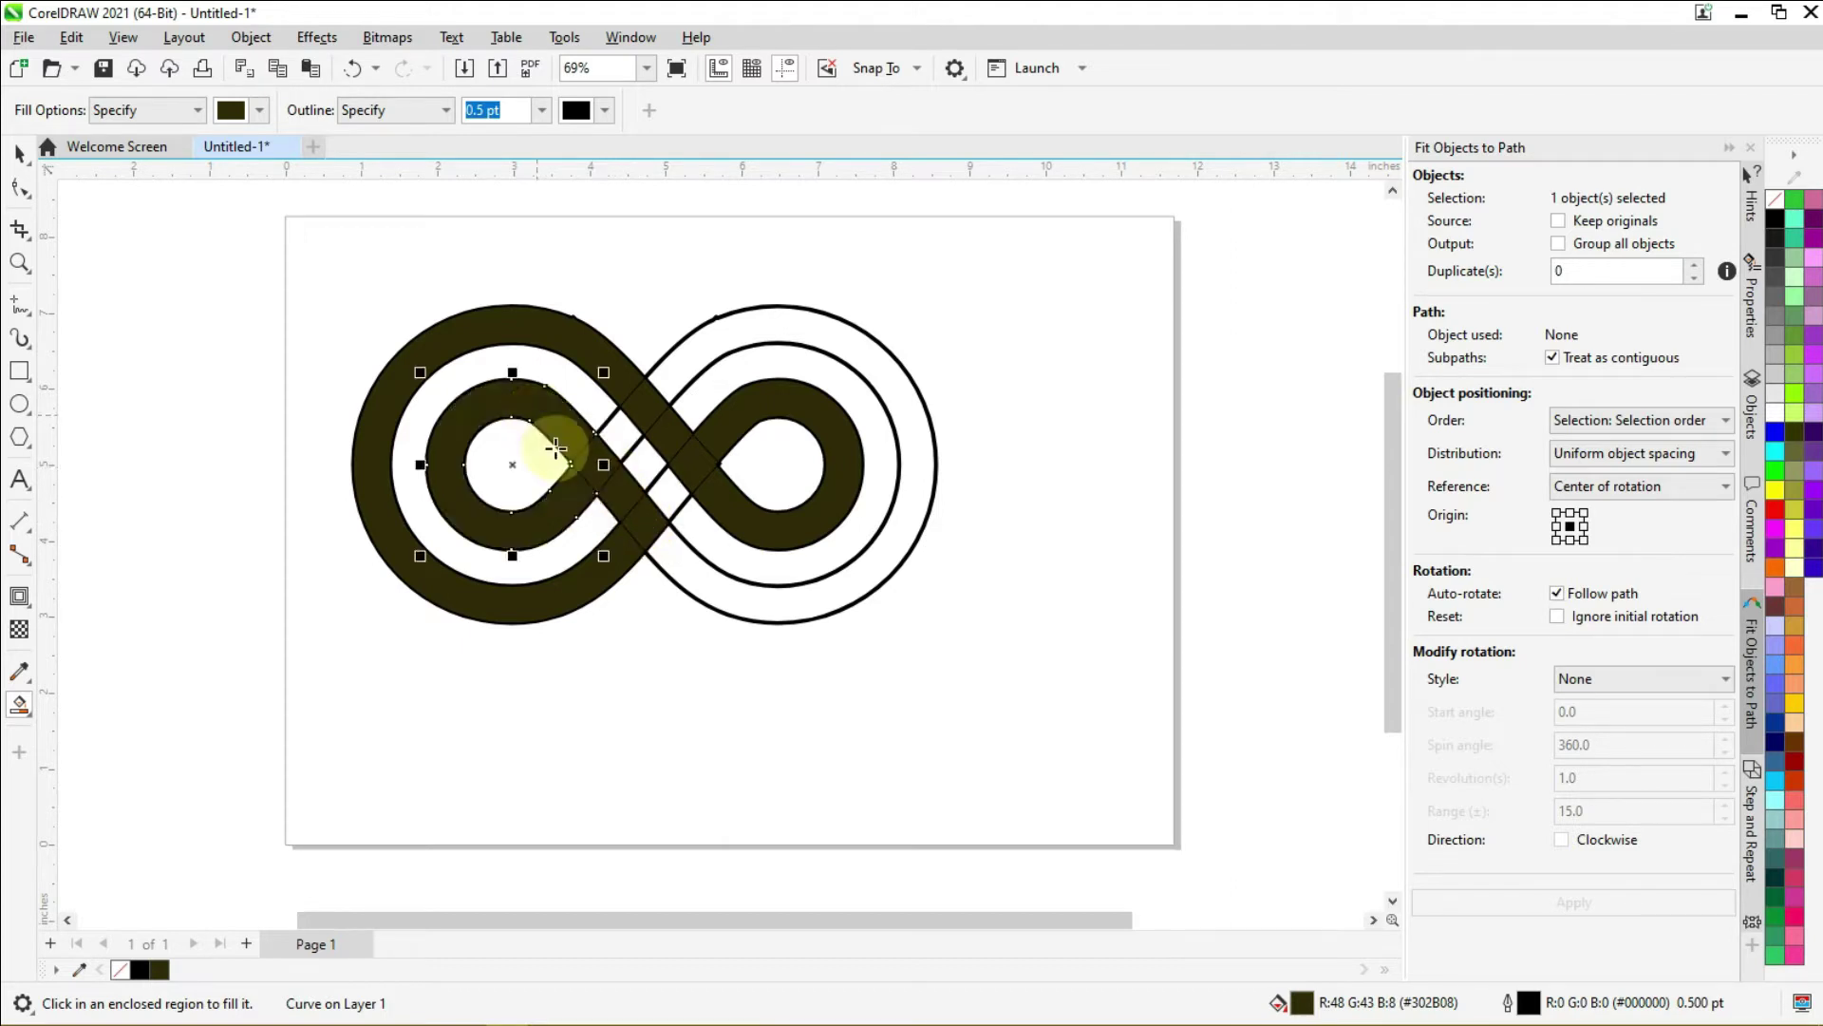
left_click(711, 594)
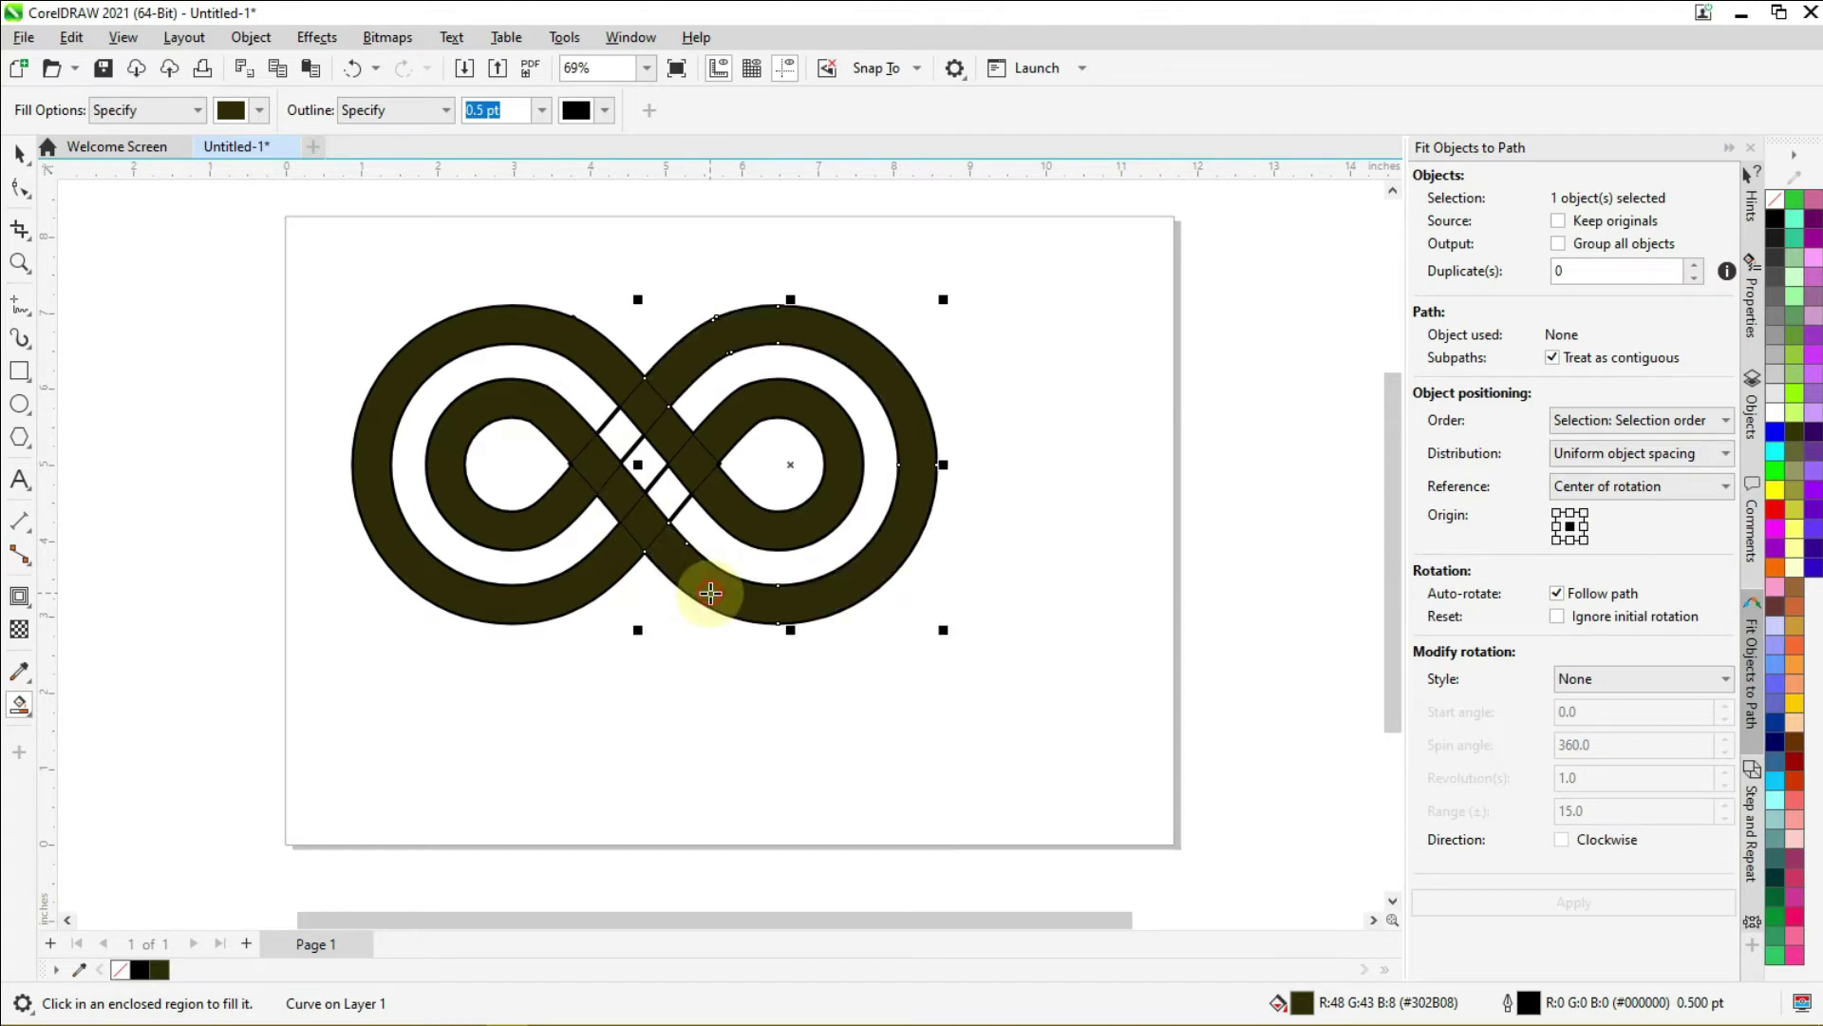
Step: Delete the two largest 4 pt teardrop outlines of the right loop, leaving its filled bands in place
left_click(14, 155)
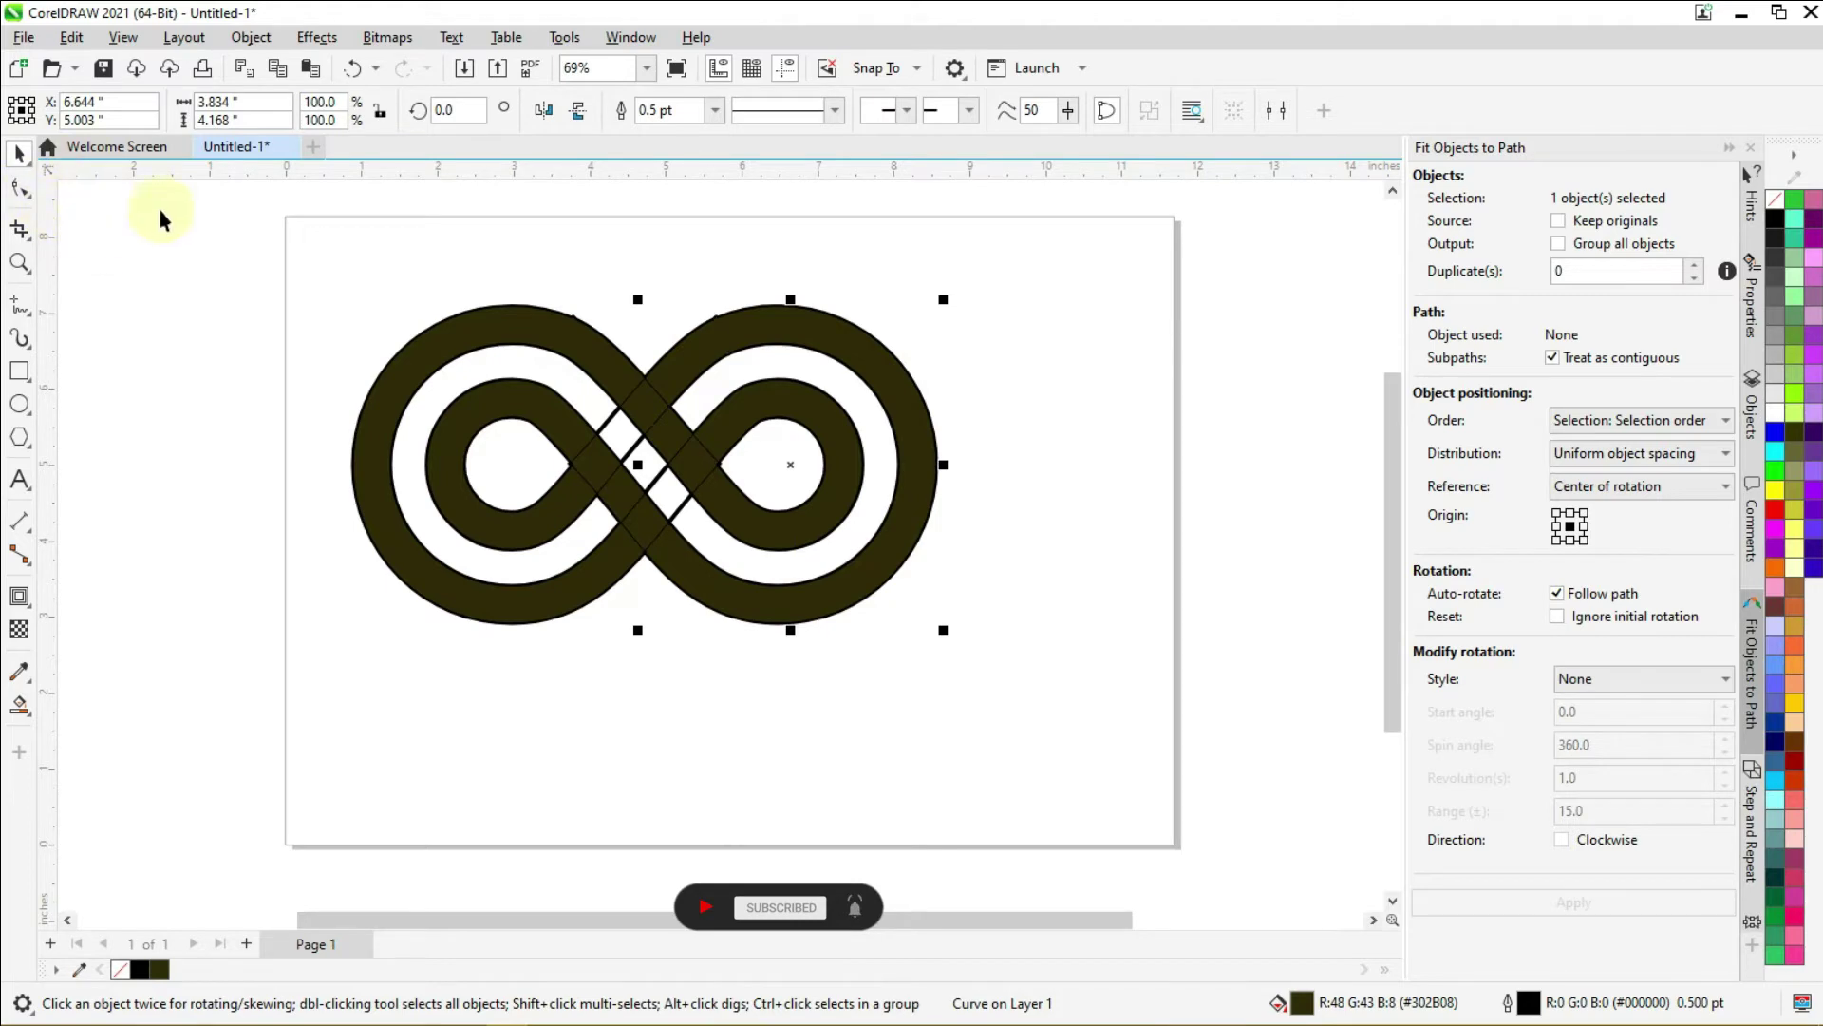
scroll(629, 460, "up", 4)
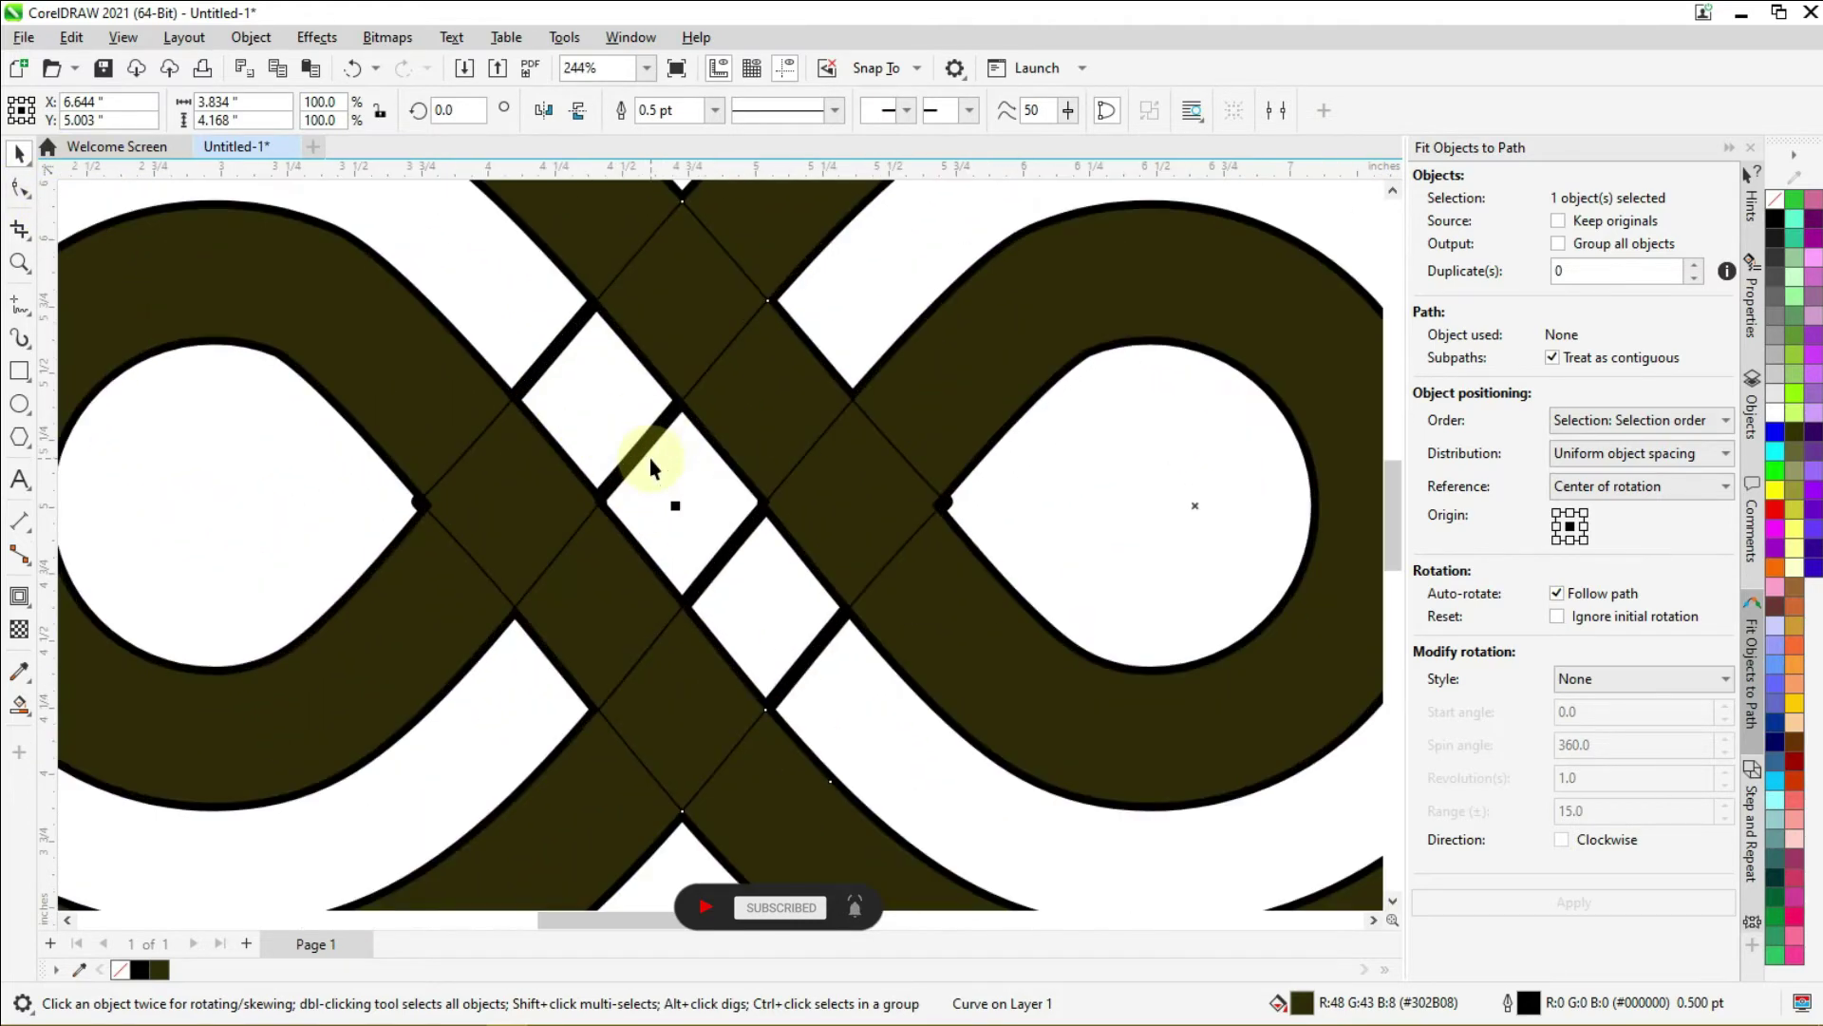
scroll(672, 496, "down", 2)
scroll(676, 496, "up", 3)
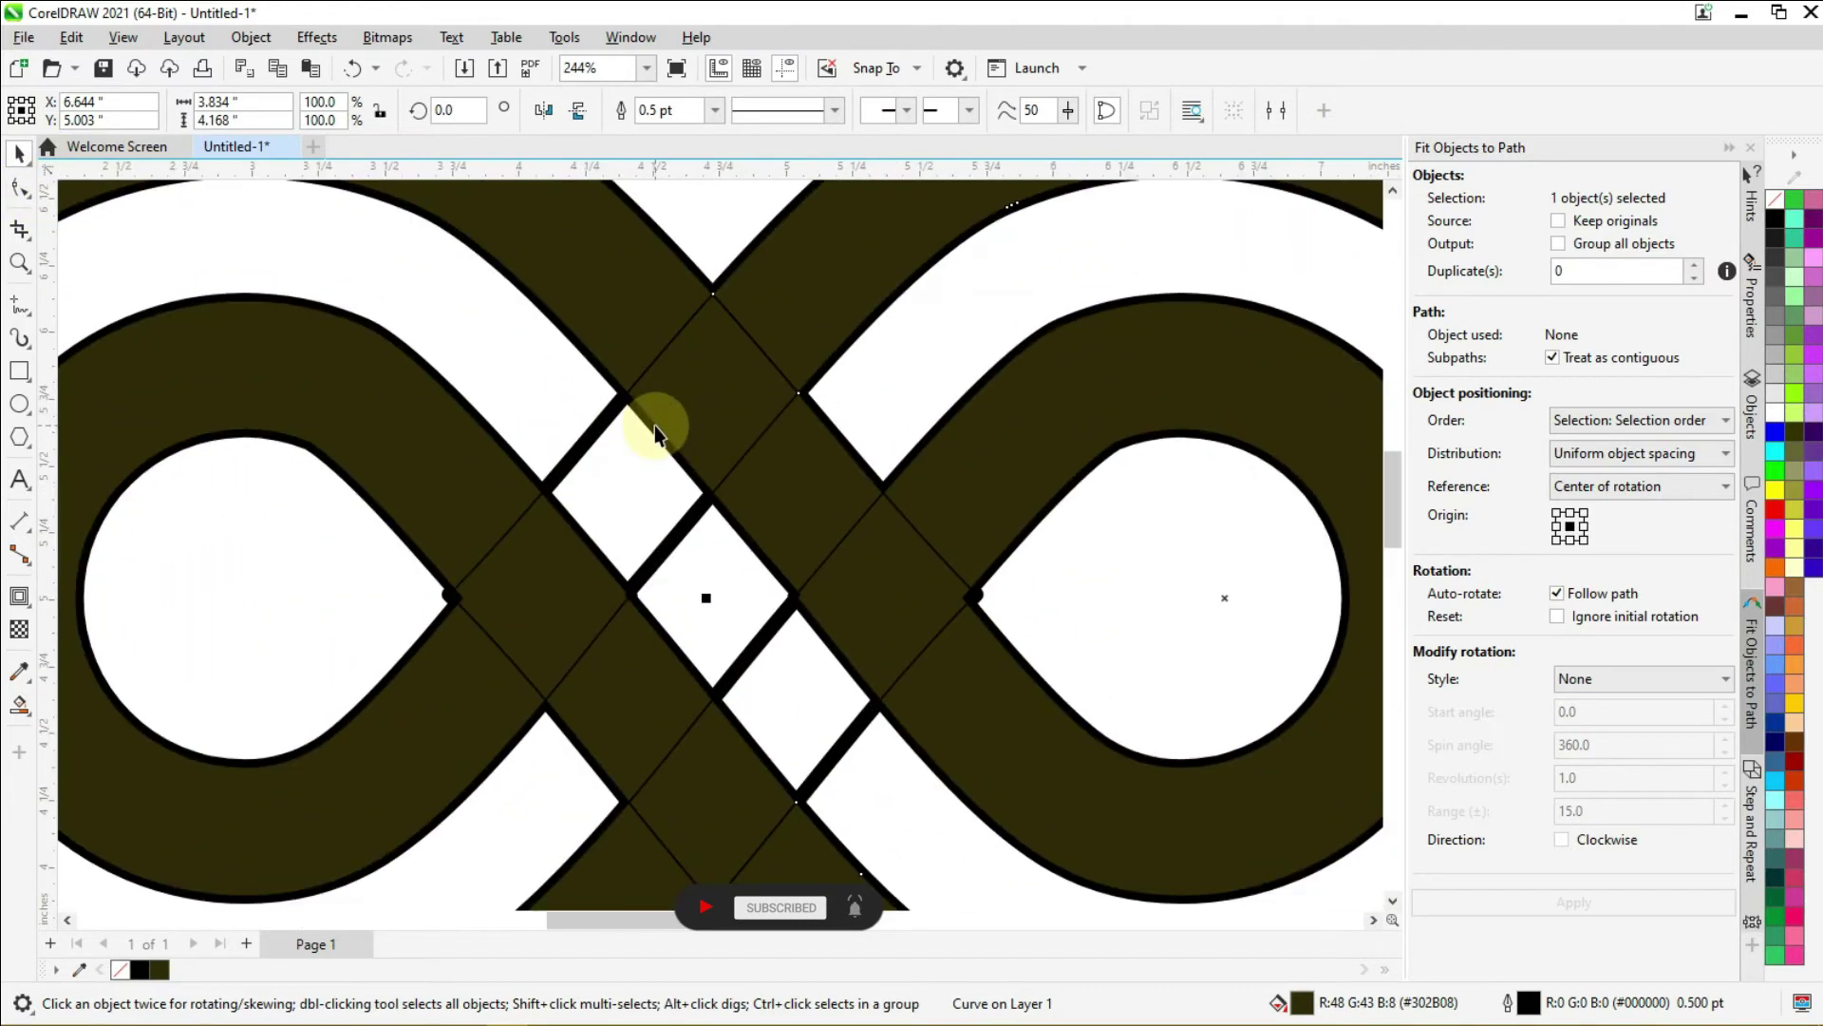
scroll(570, 430, "down", 1)
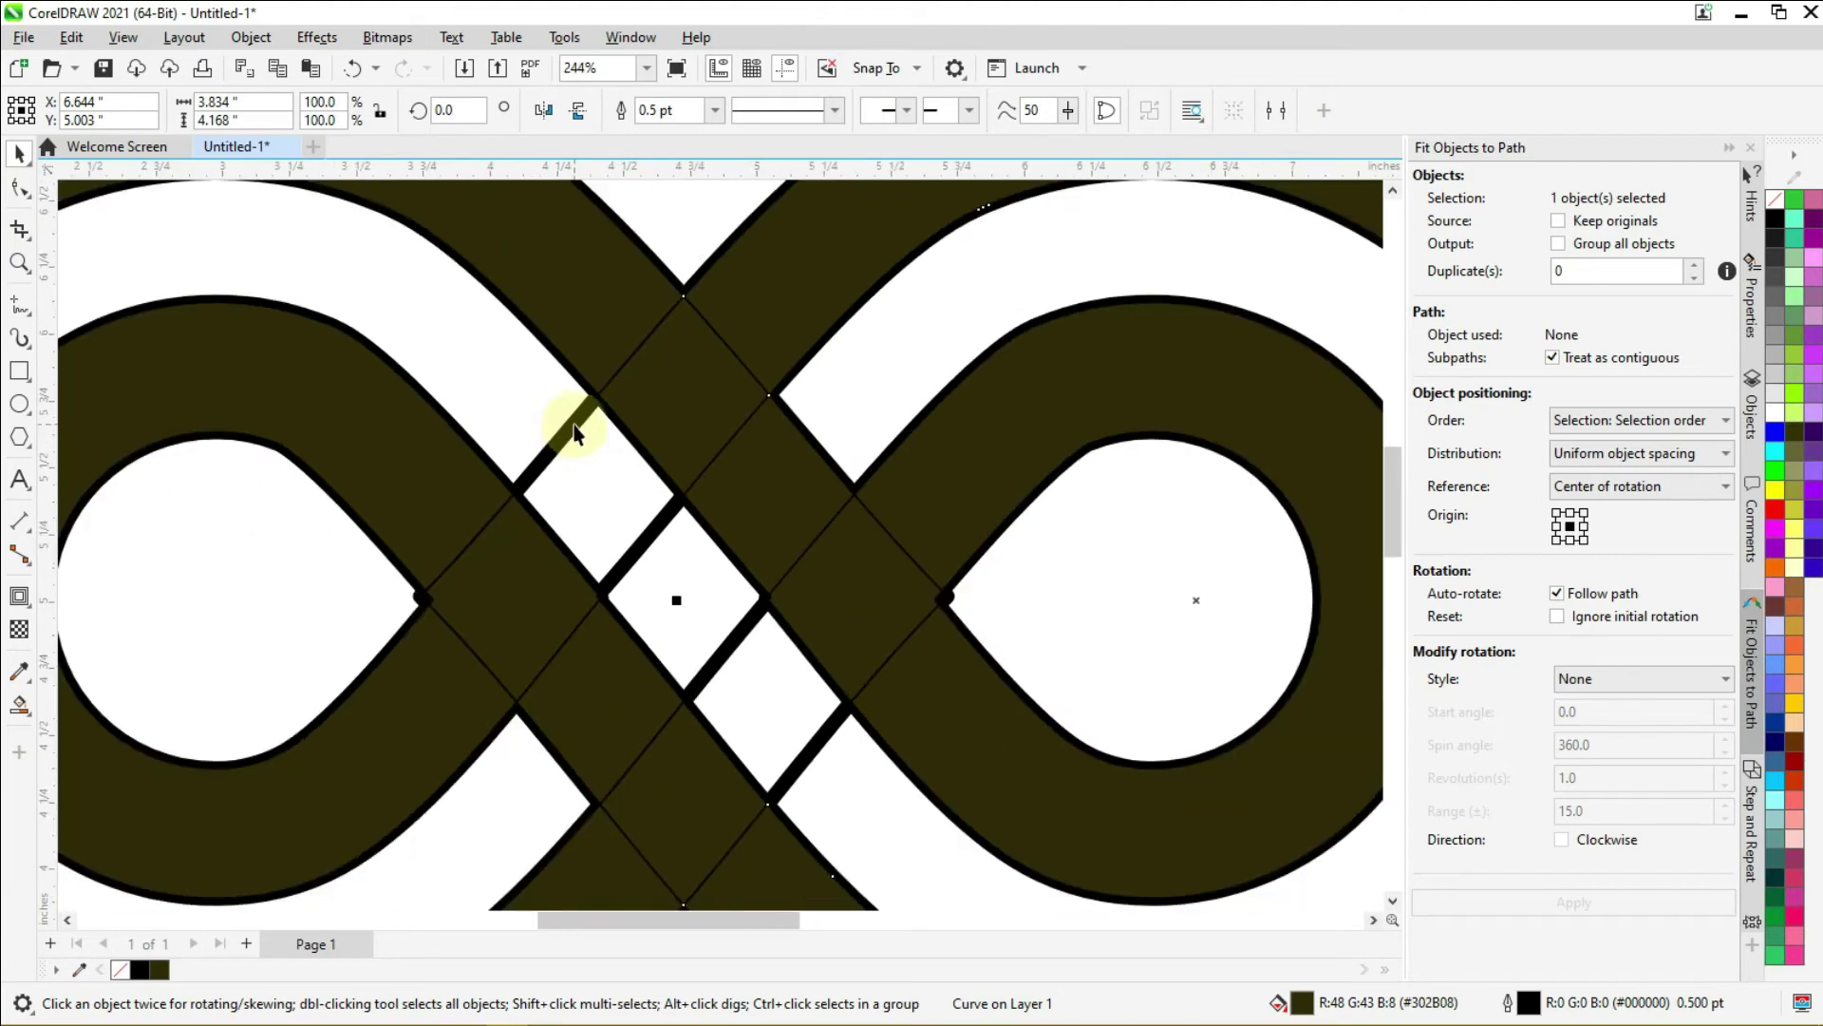
left_click(574, 424)
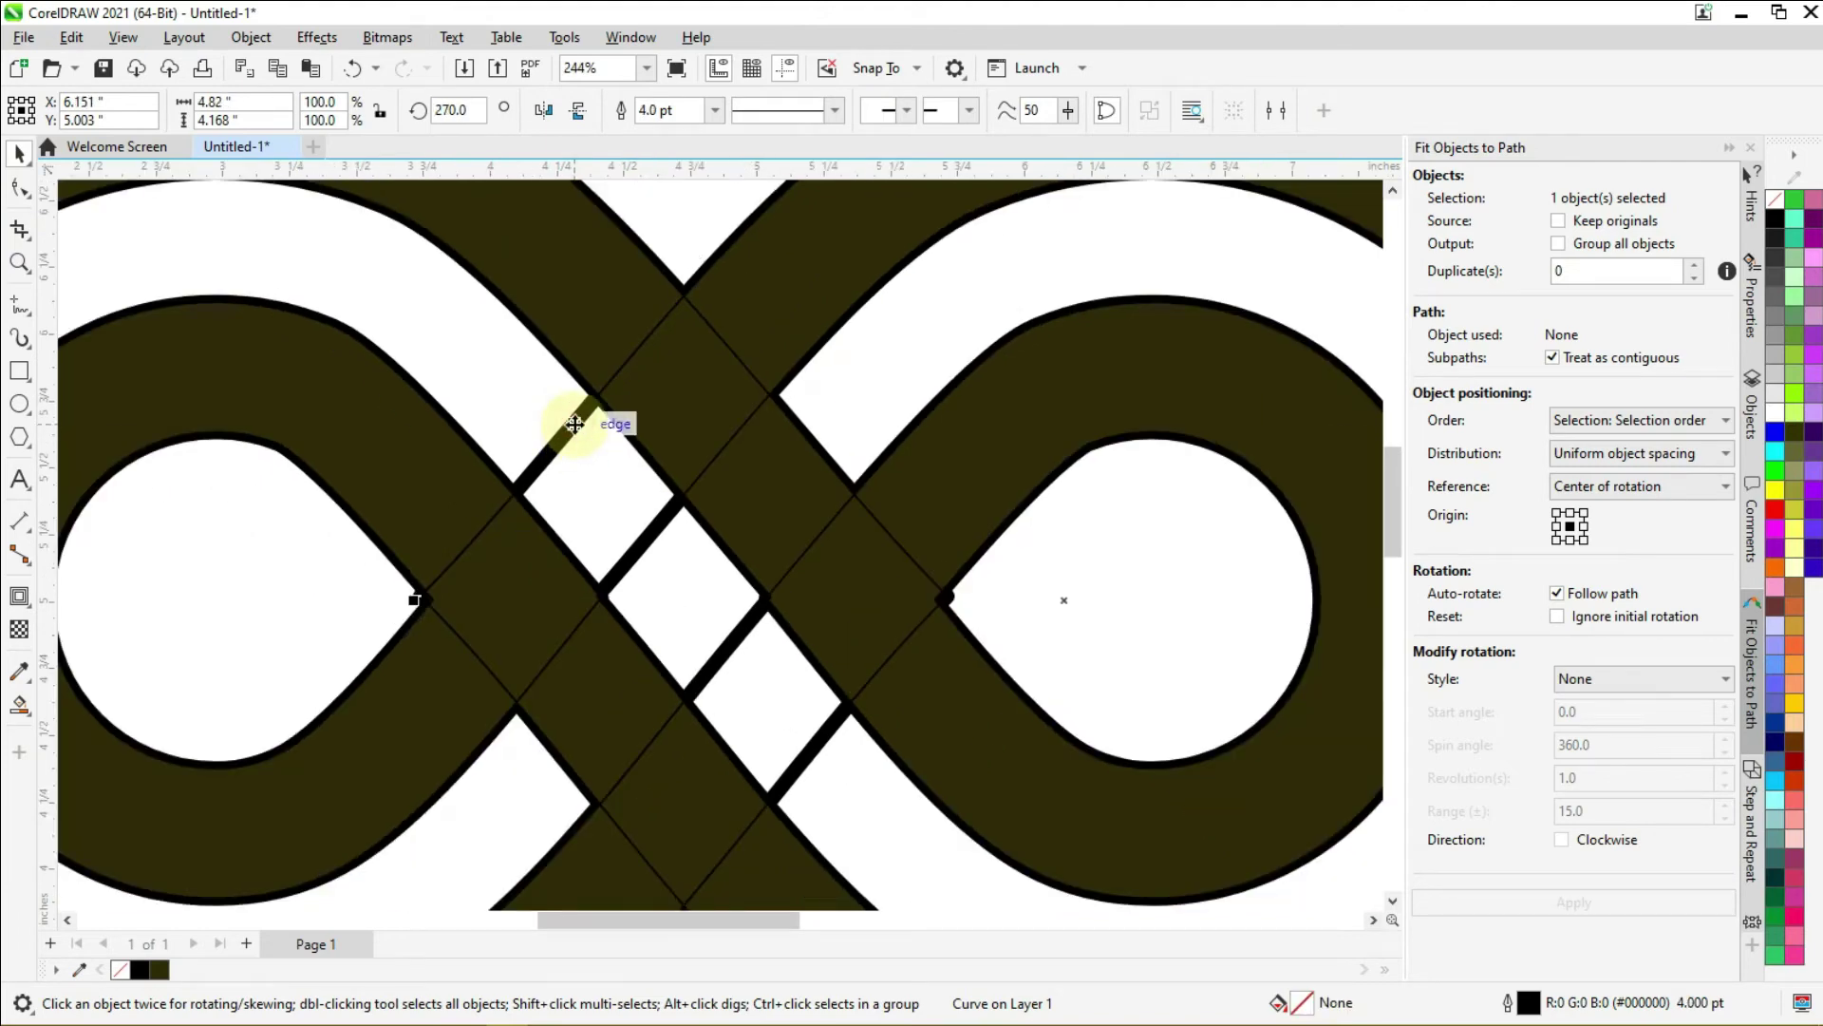
right_click(573, 424)
left_click(636, 506)
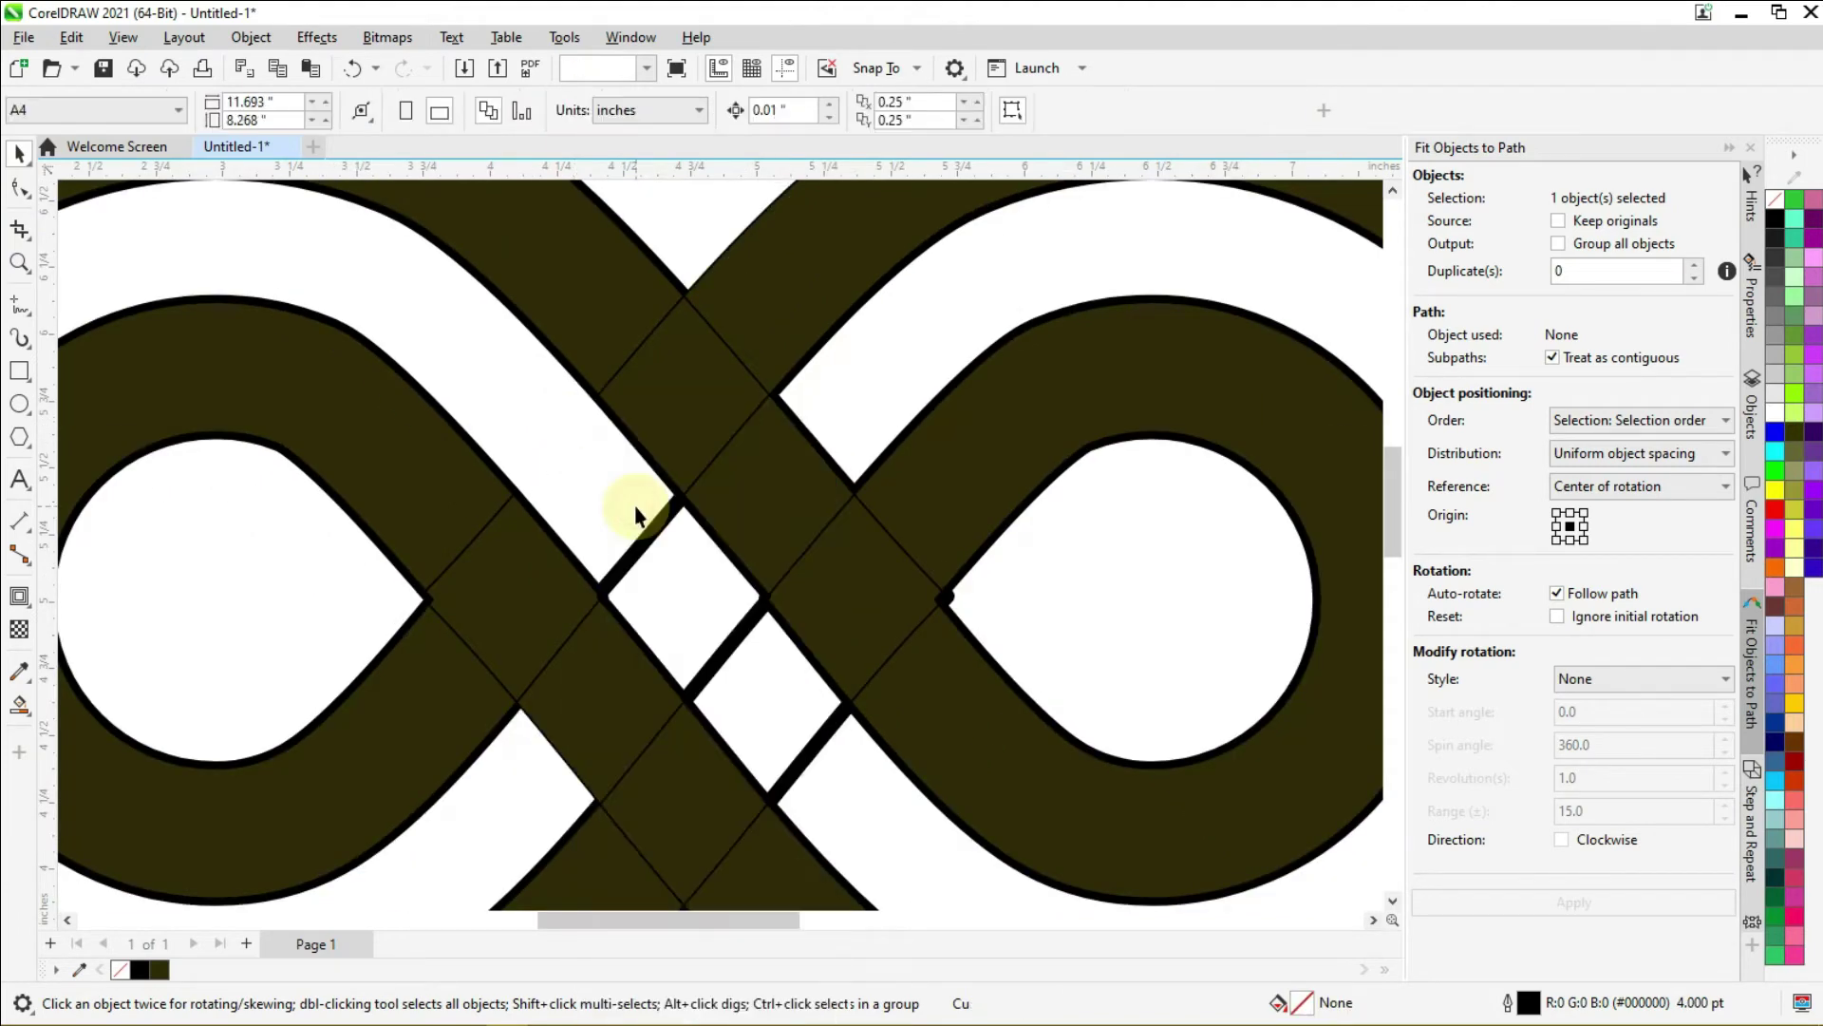
left_click(649, 549)
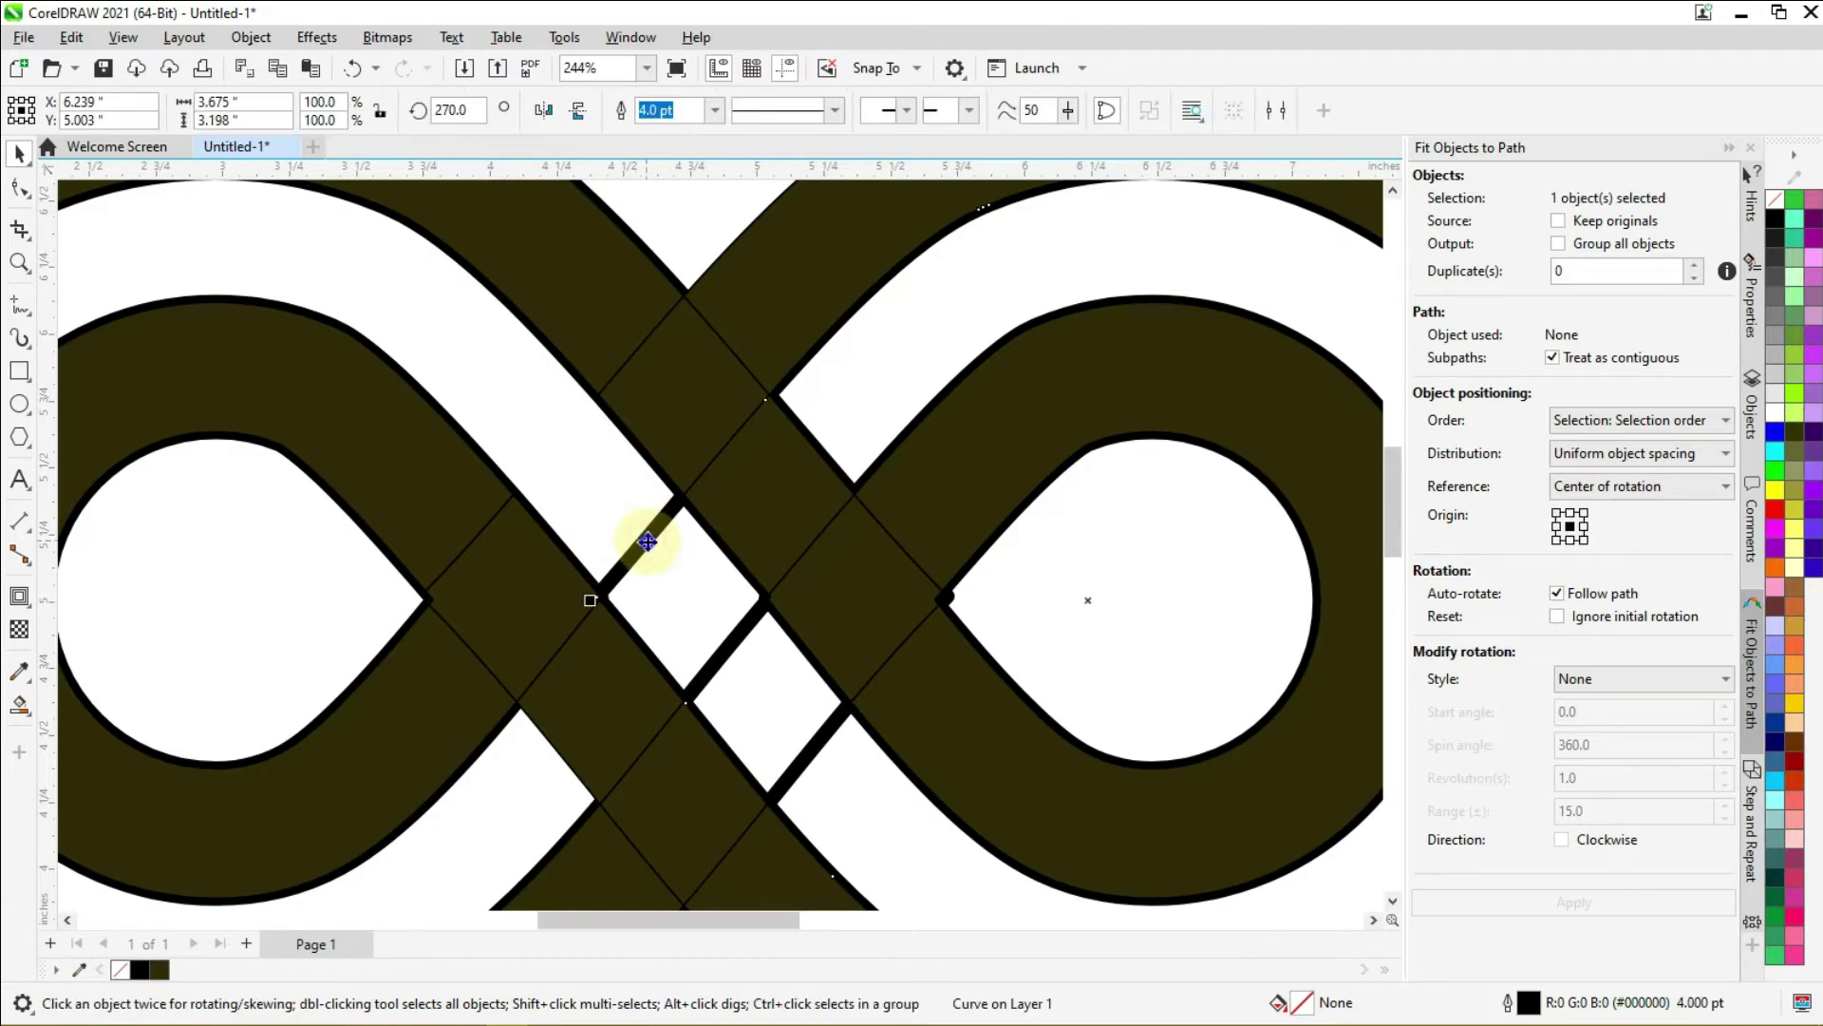
right_click(648, 543)
left_click(704, 506)
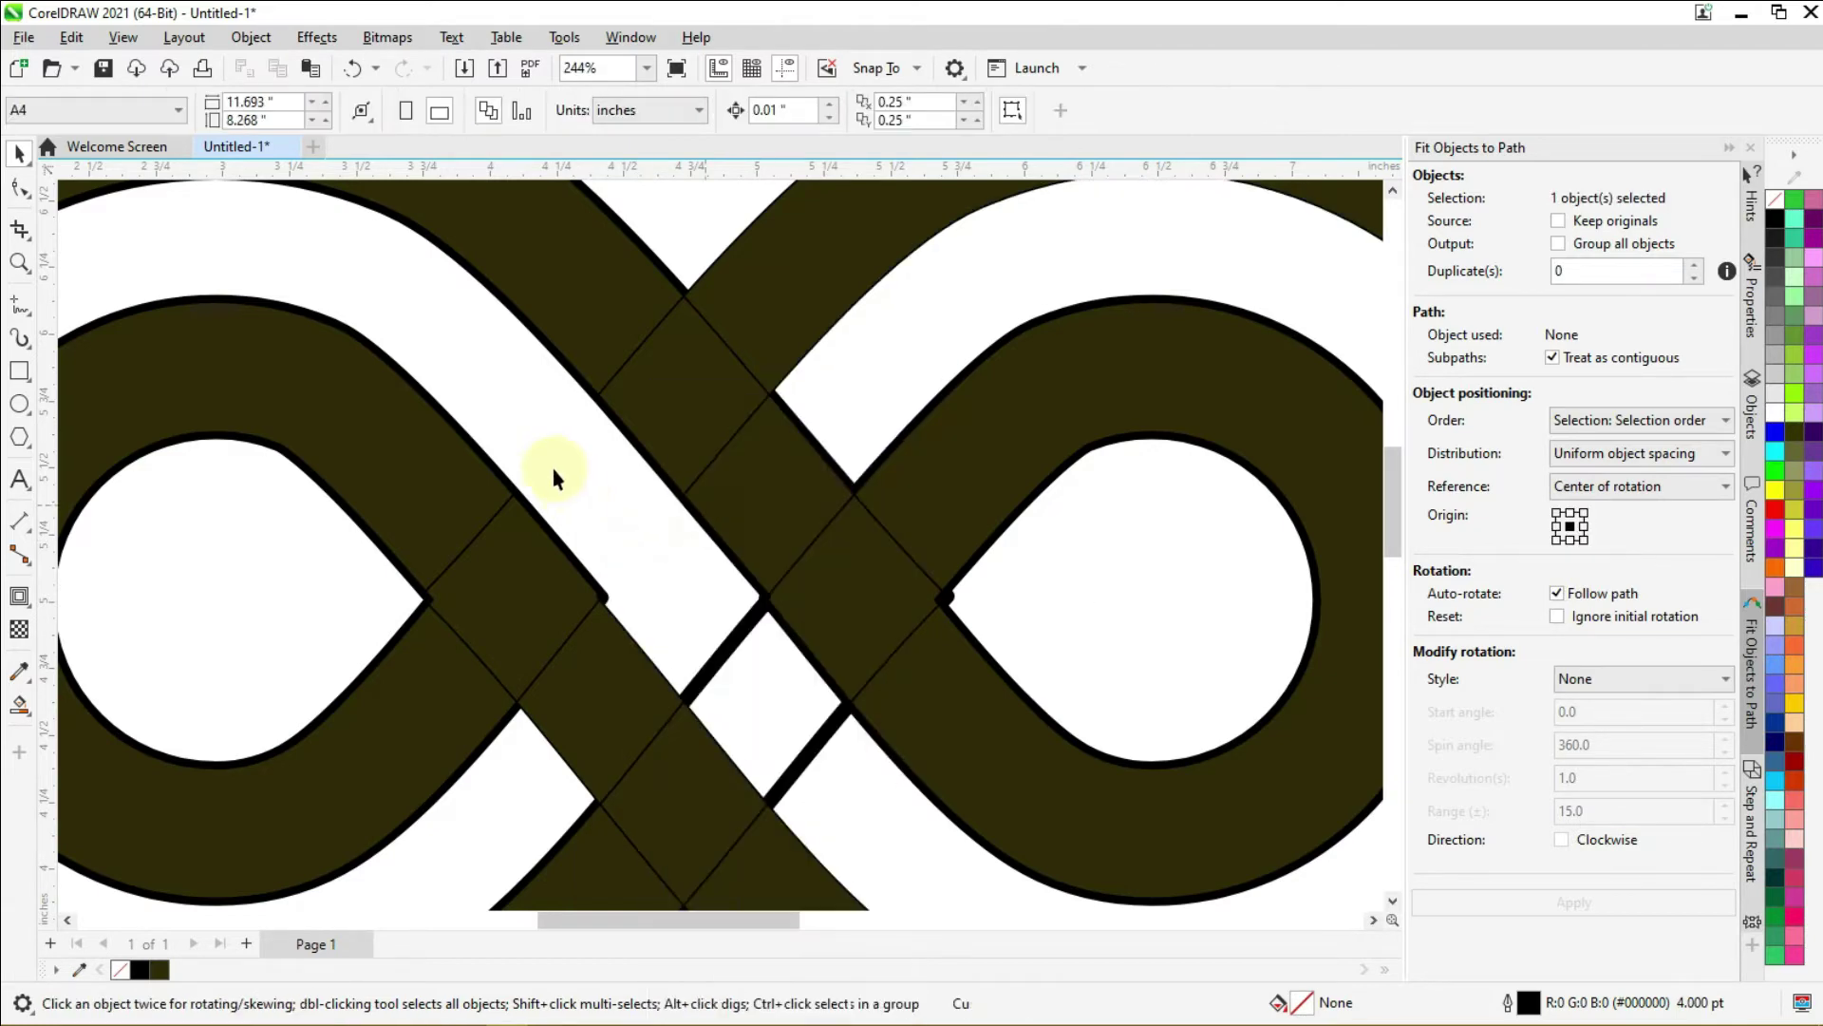
Step: Delete the two largest 4 pt teardrop outlines of the left loop, which bound its outer band
scroll(560, 475, "down", 2)
left_click(656, 549)
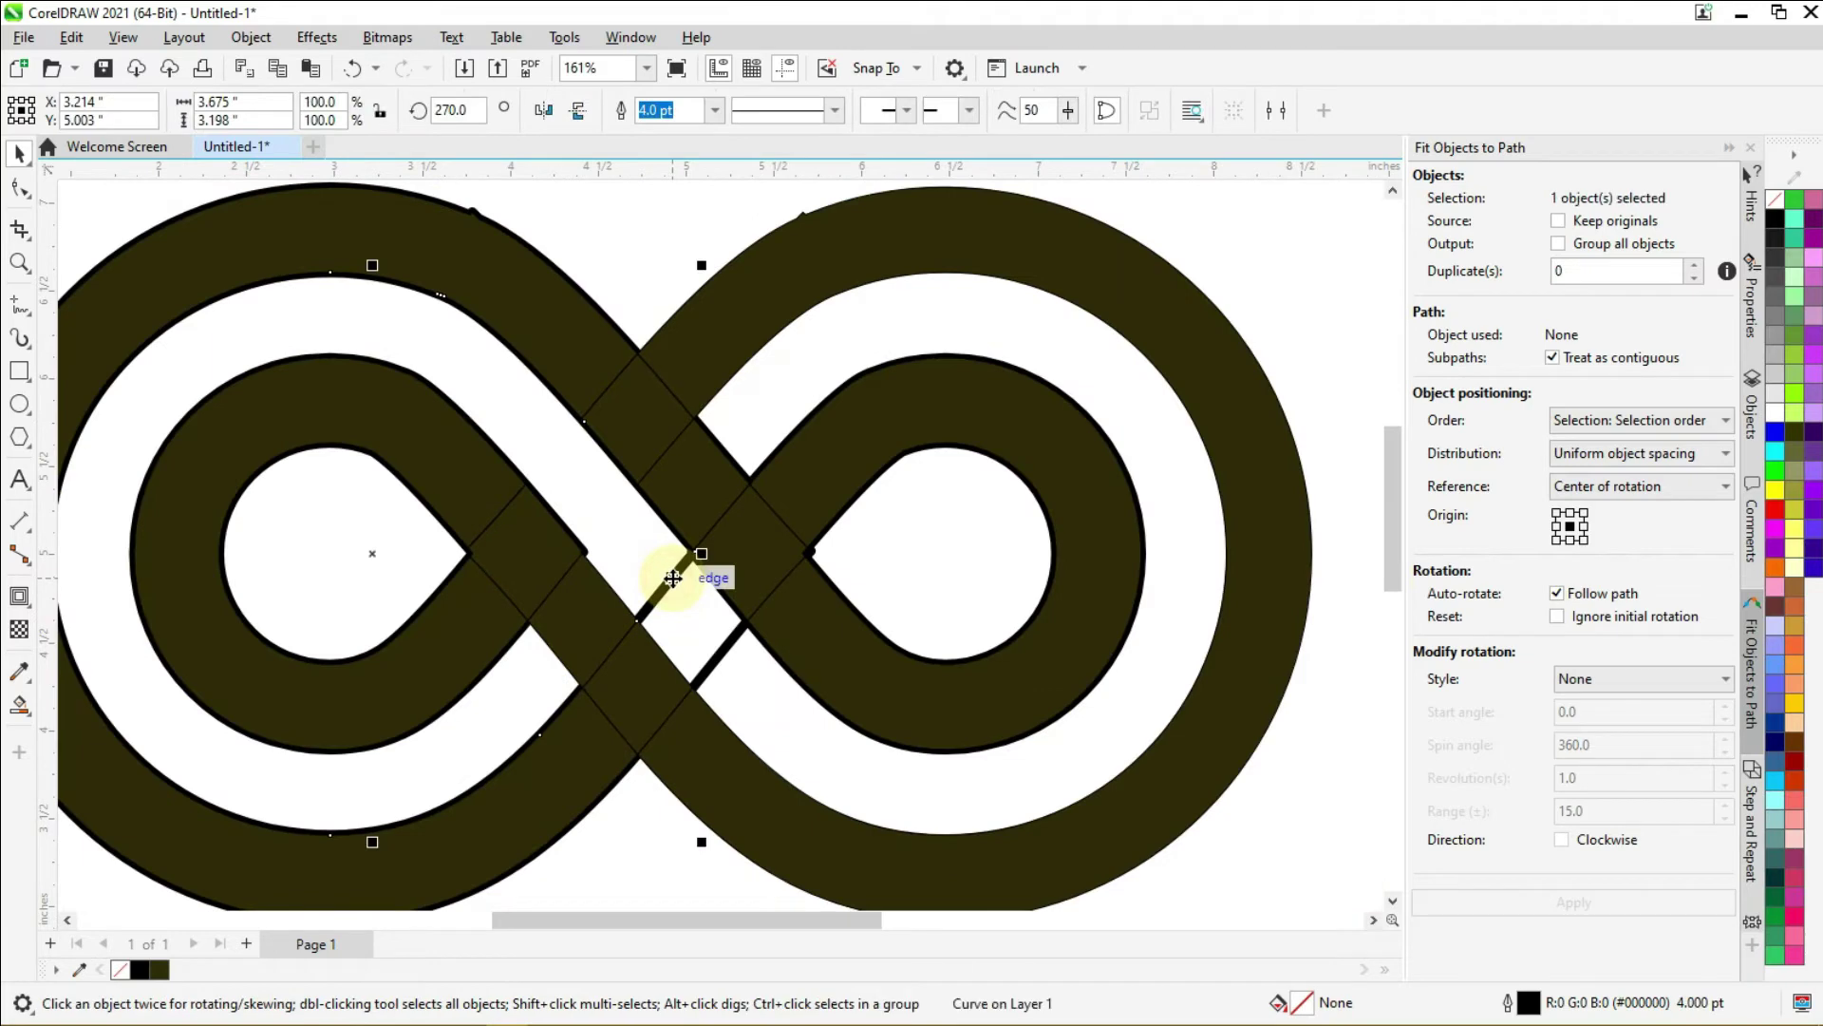
right_click(672, 575)
left_click(739, 507)
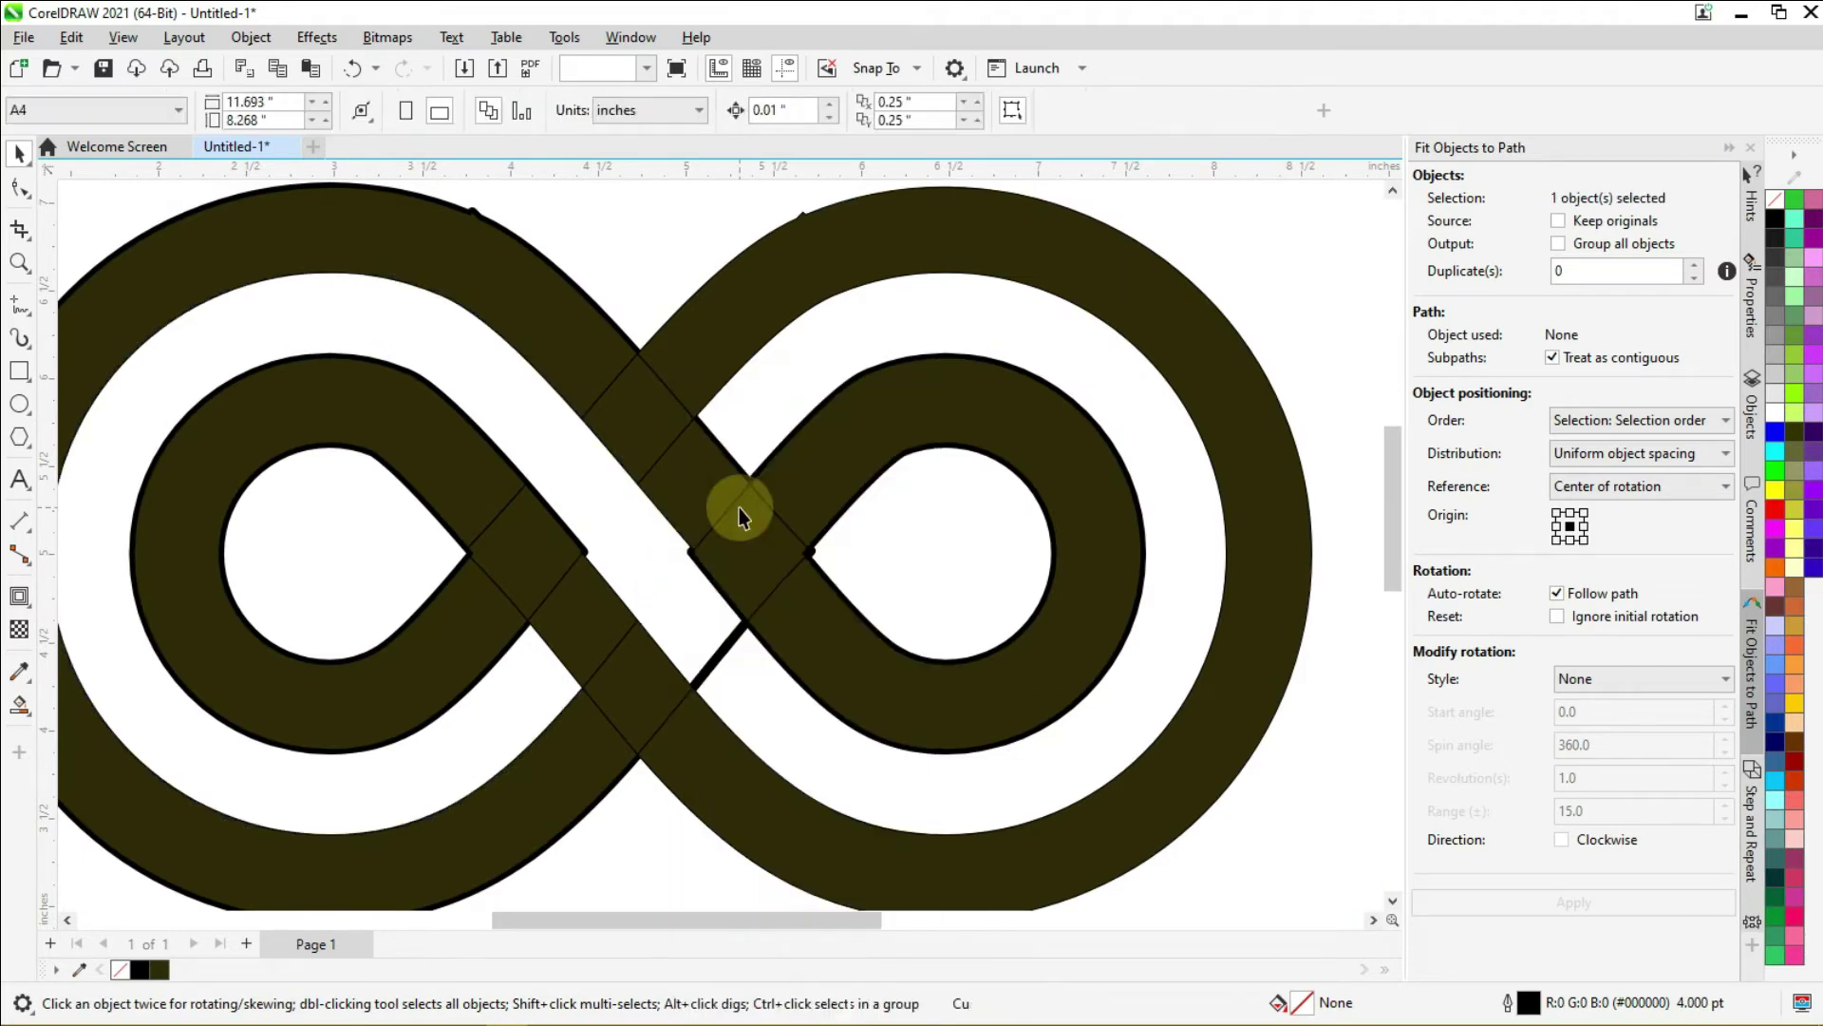
scroll(623, 537, "down", 1)
left_click(711, 635)
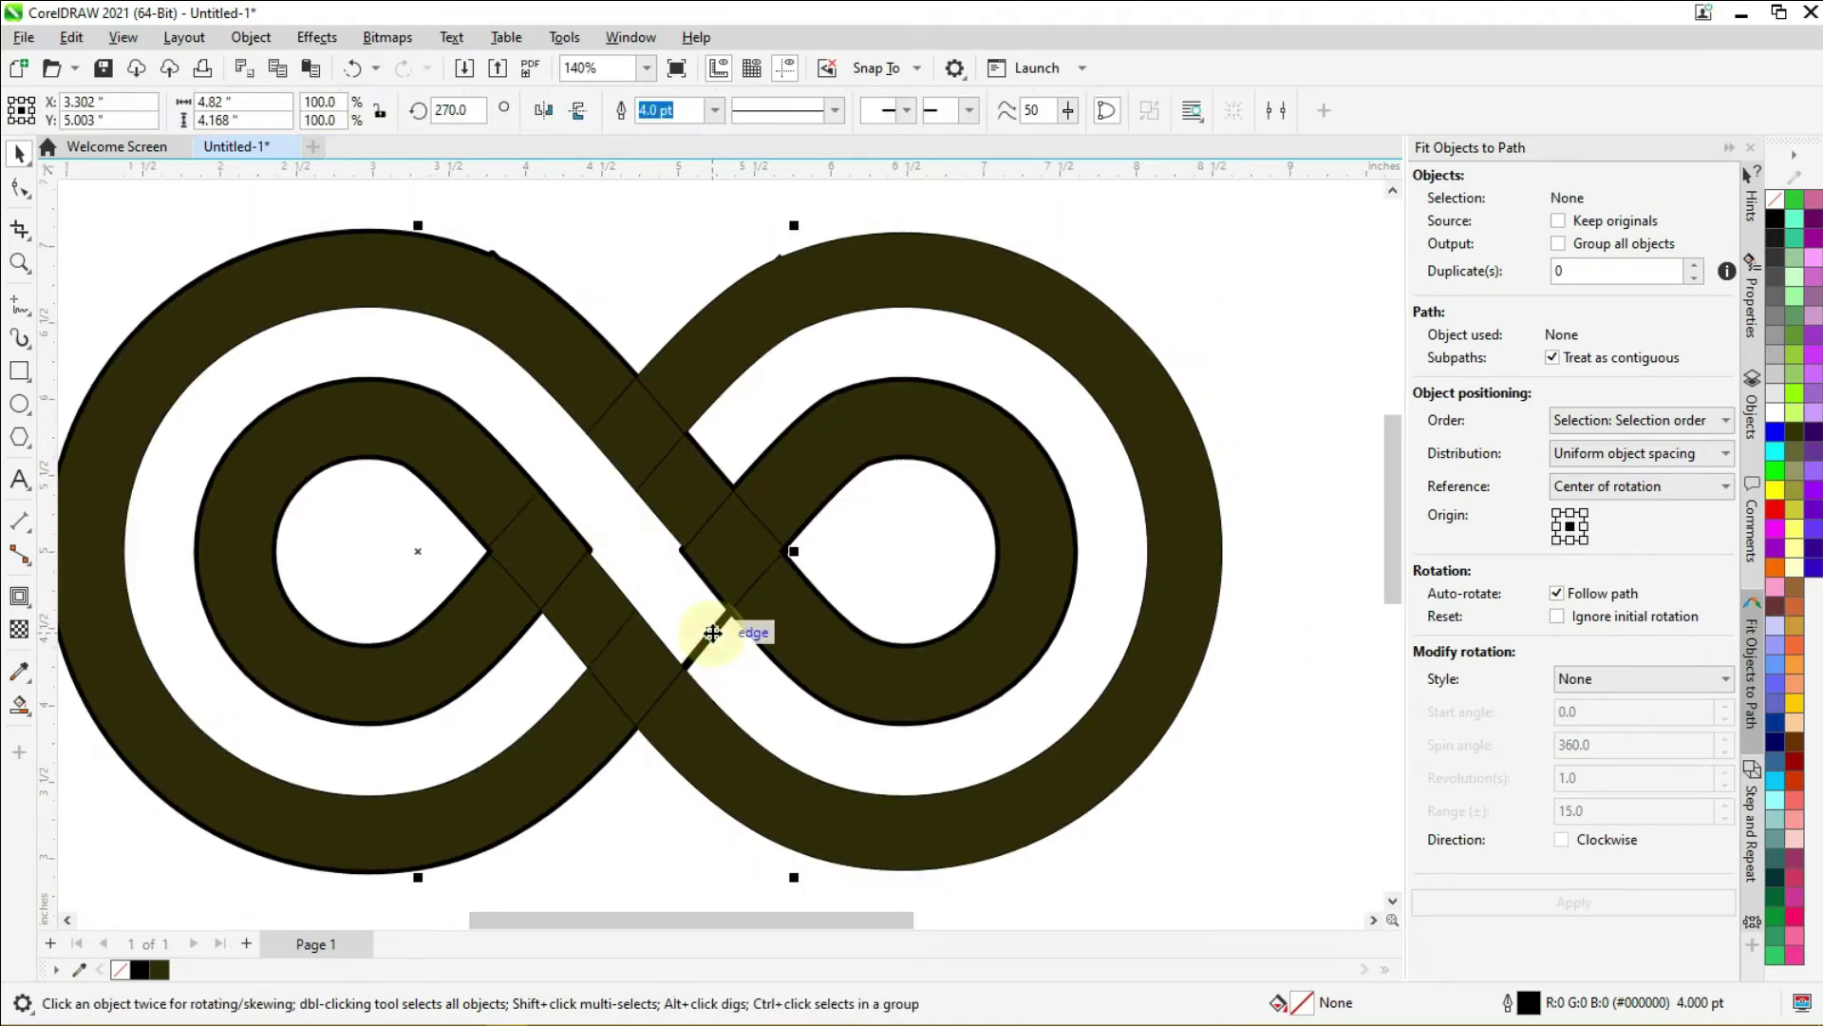
right_click(712, 634)
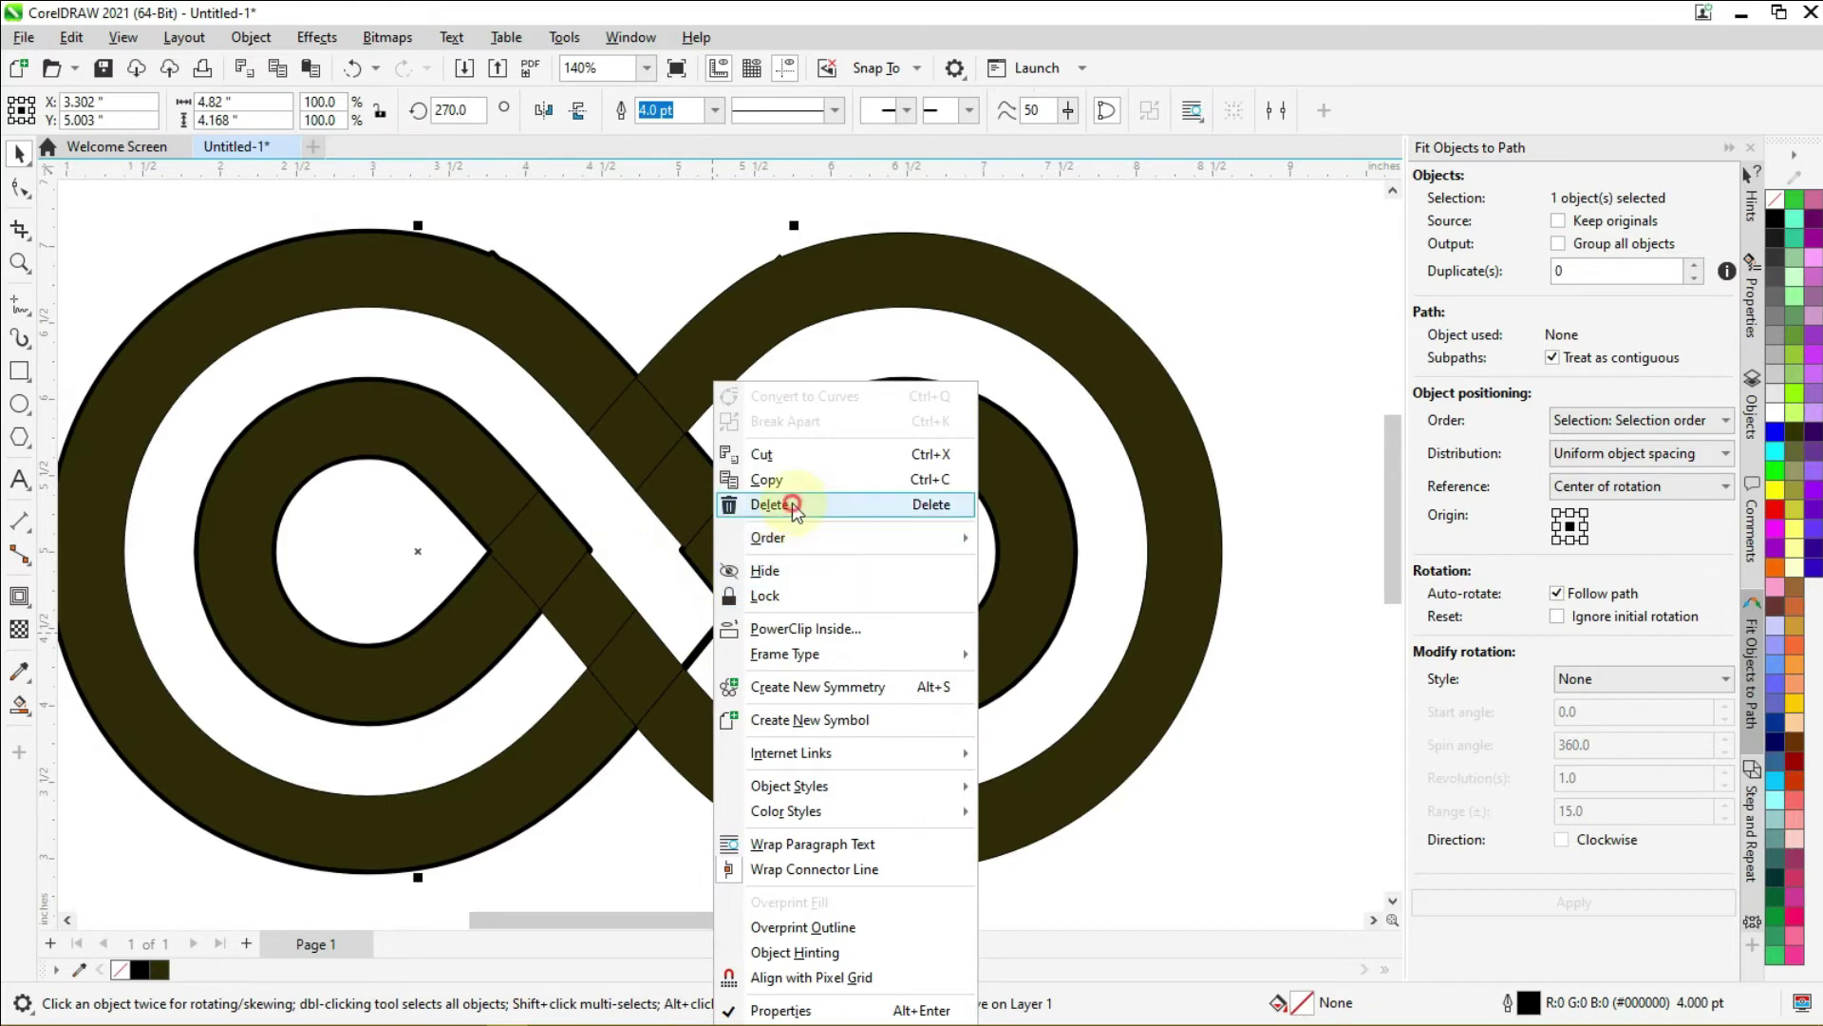
left_click(792, 503)
scroll(716, 557, "down", 6)
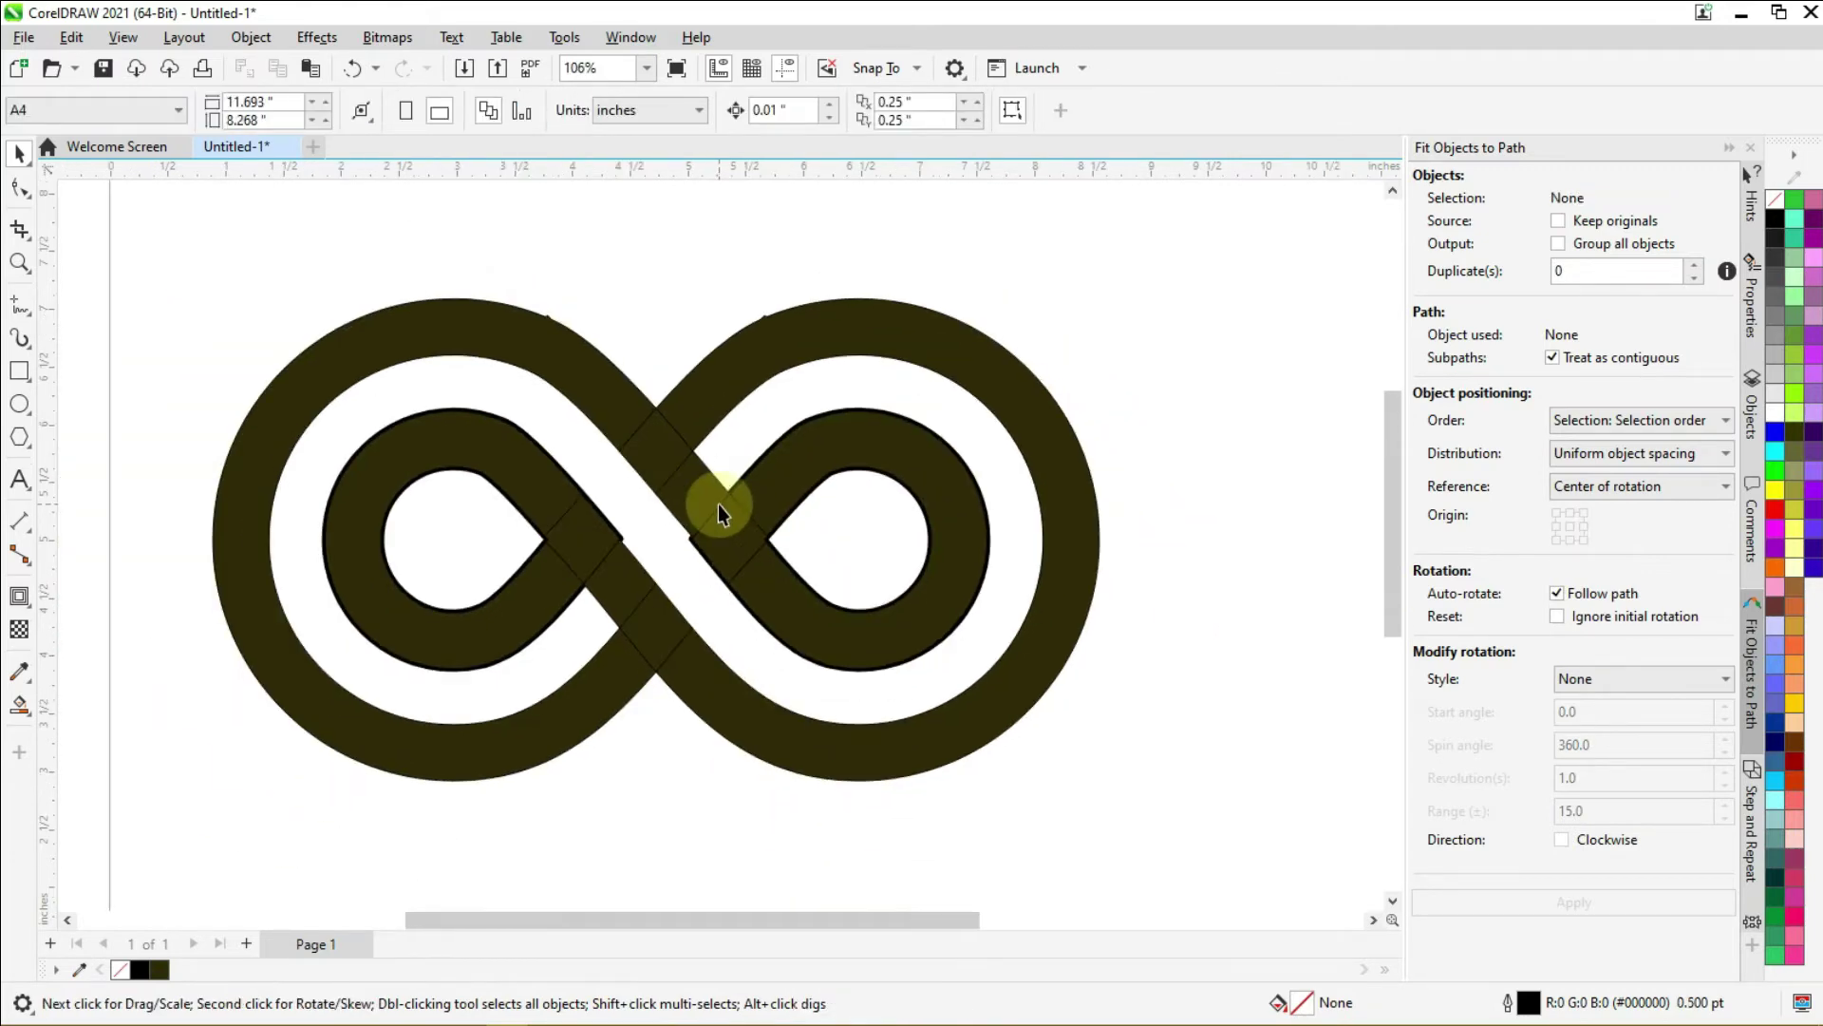
Step: Delete the two smaller 4 pt teardrop outlines bounding the right loop's inner band
scroll(653, 438, "up", 4)
scroll(653, 439, "up", 6)
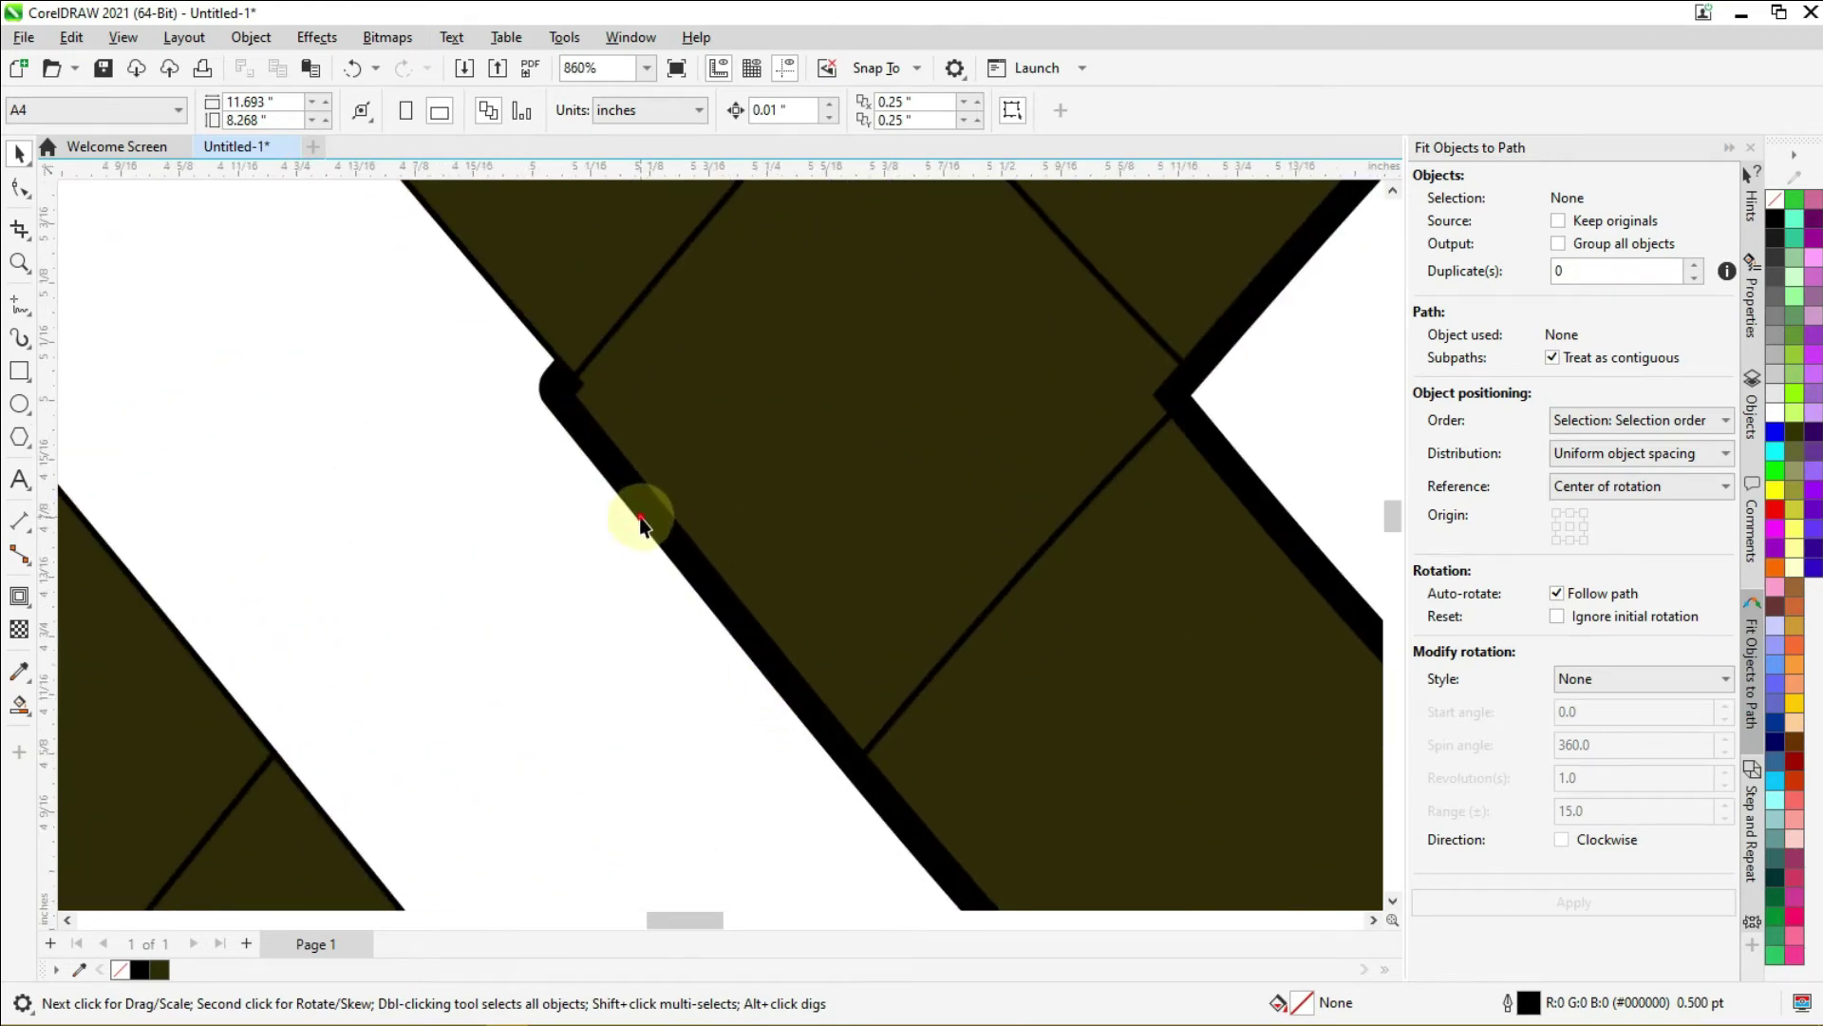
left_click(641, 520)
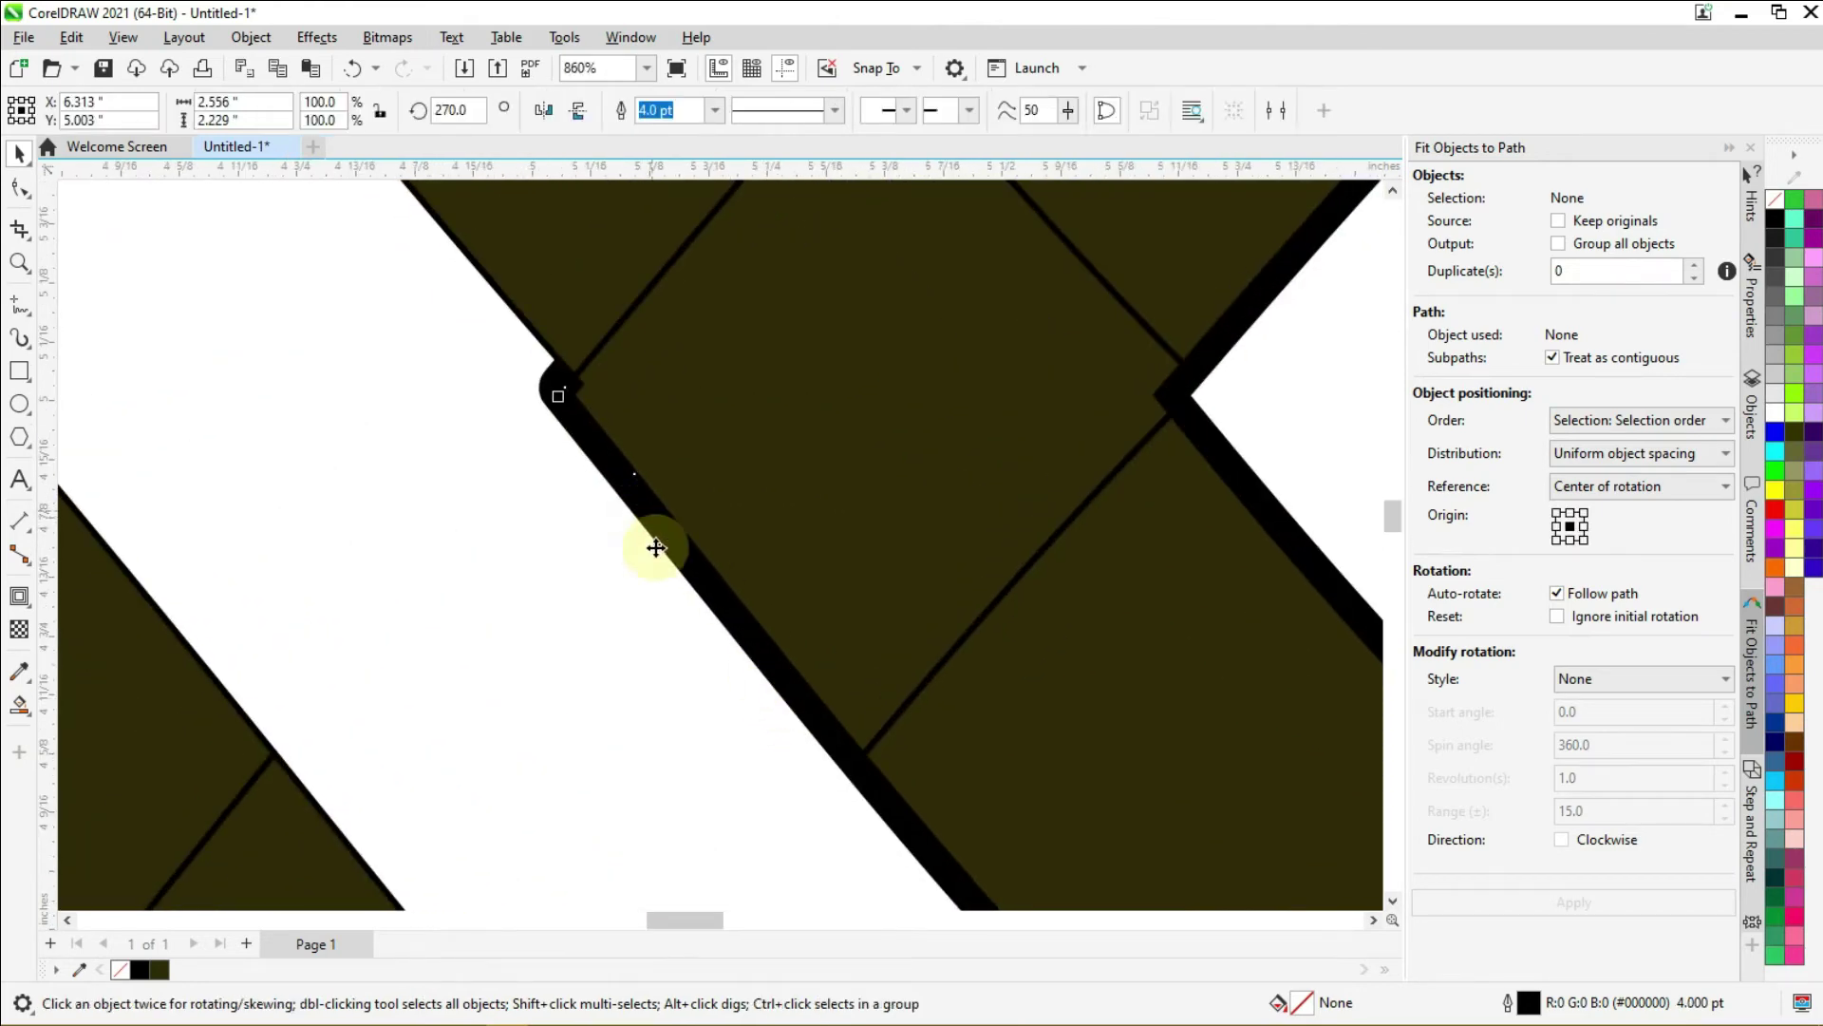
right_click(612, 475)
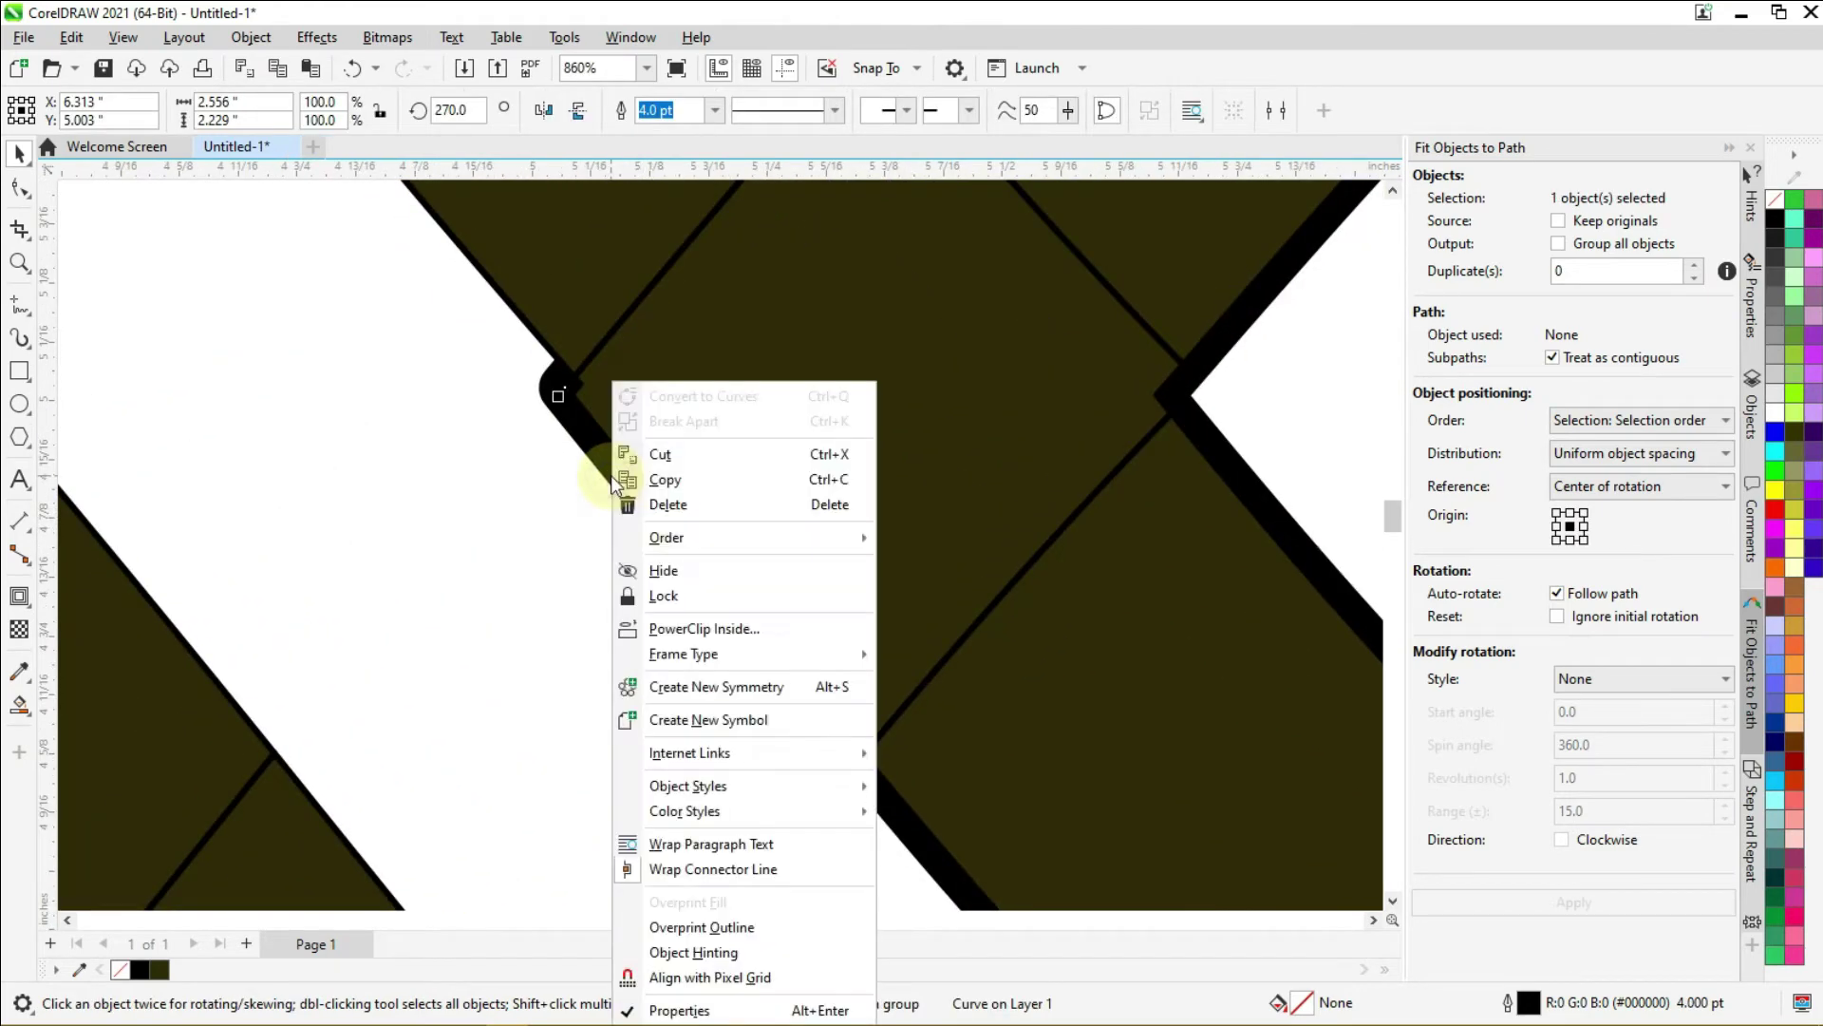
left_click(677, 504)
scroll(676, 504, "down", 3)
scroll(870, 545, "up", 3)
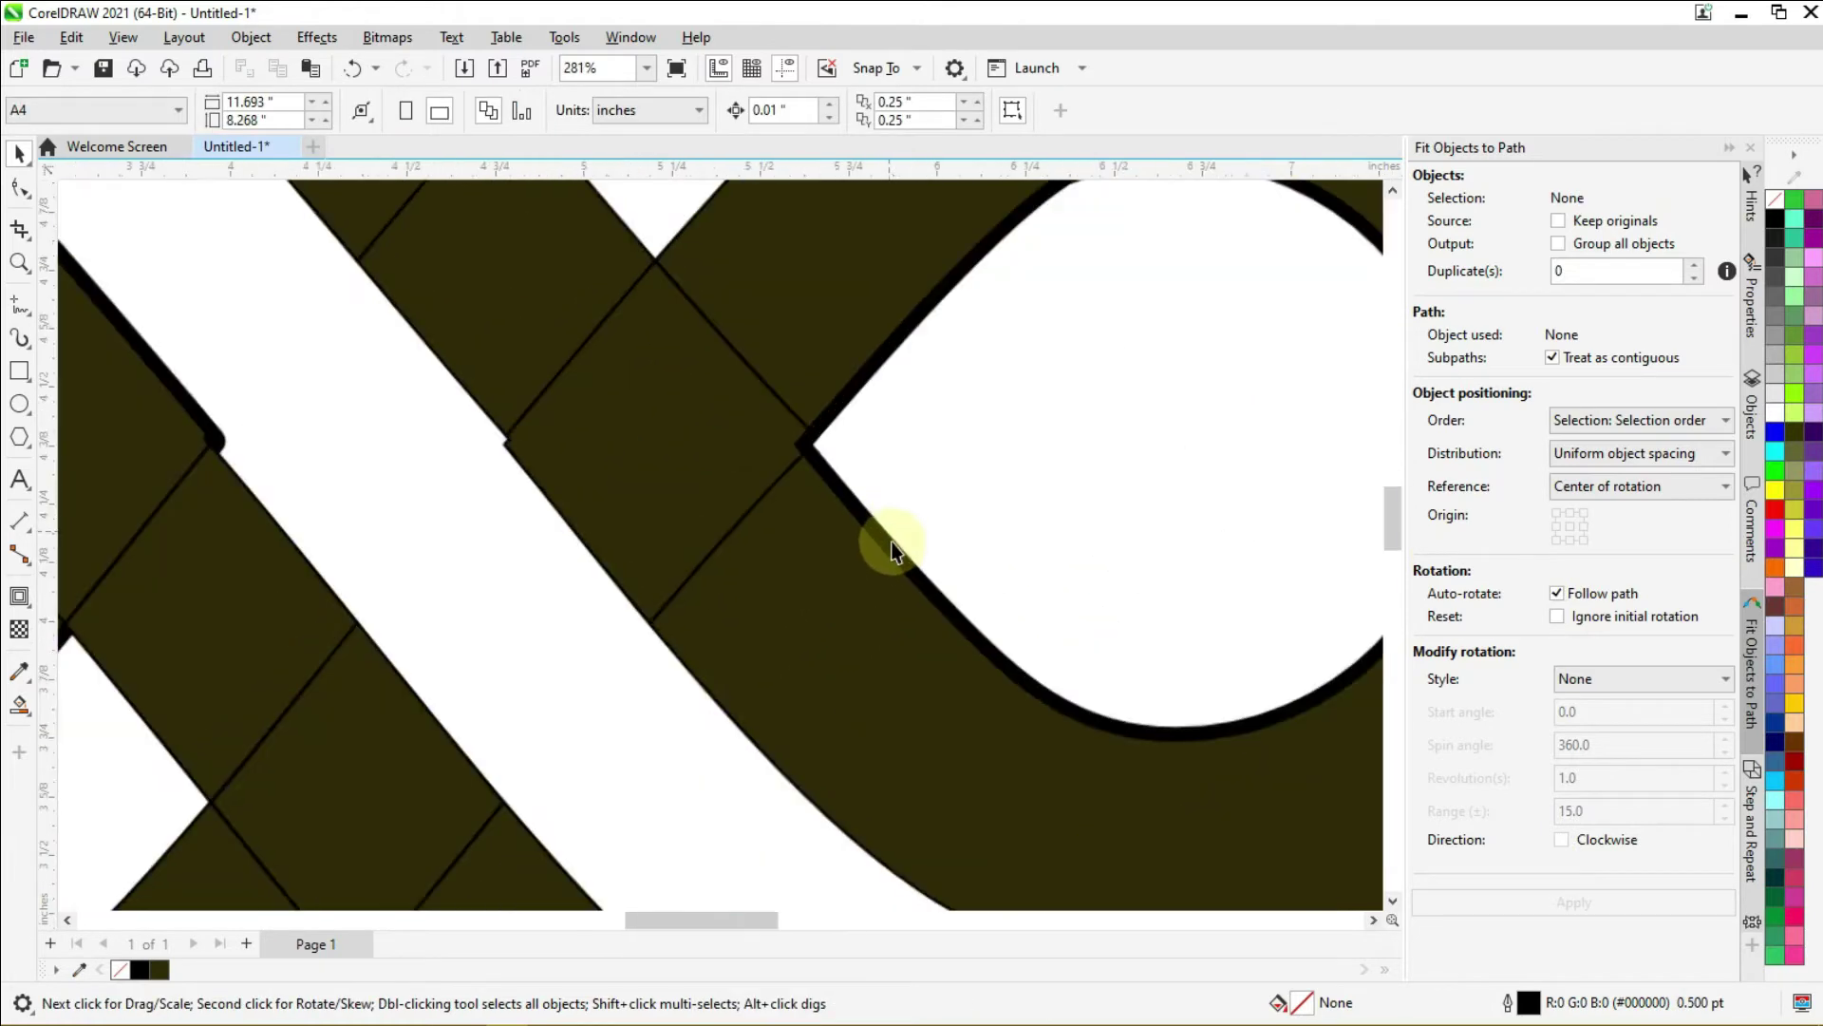
scroll(890, 528, "up", 4)
left_click(833, 523)
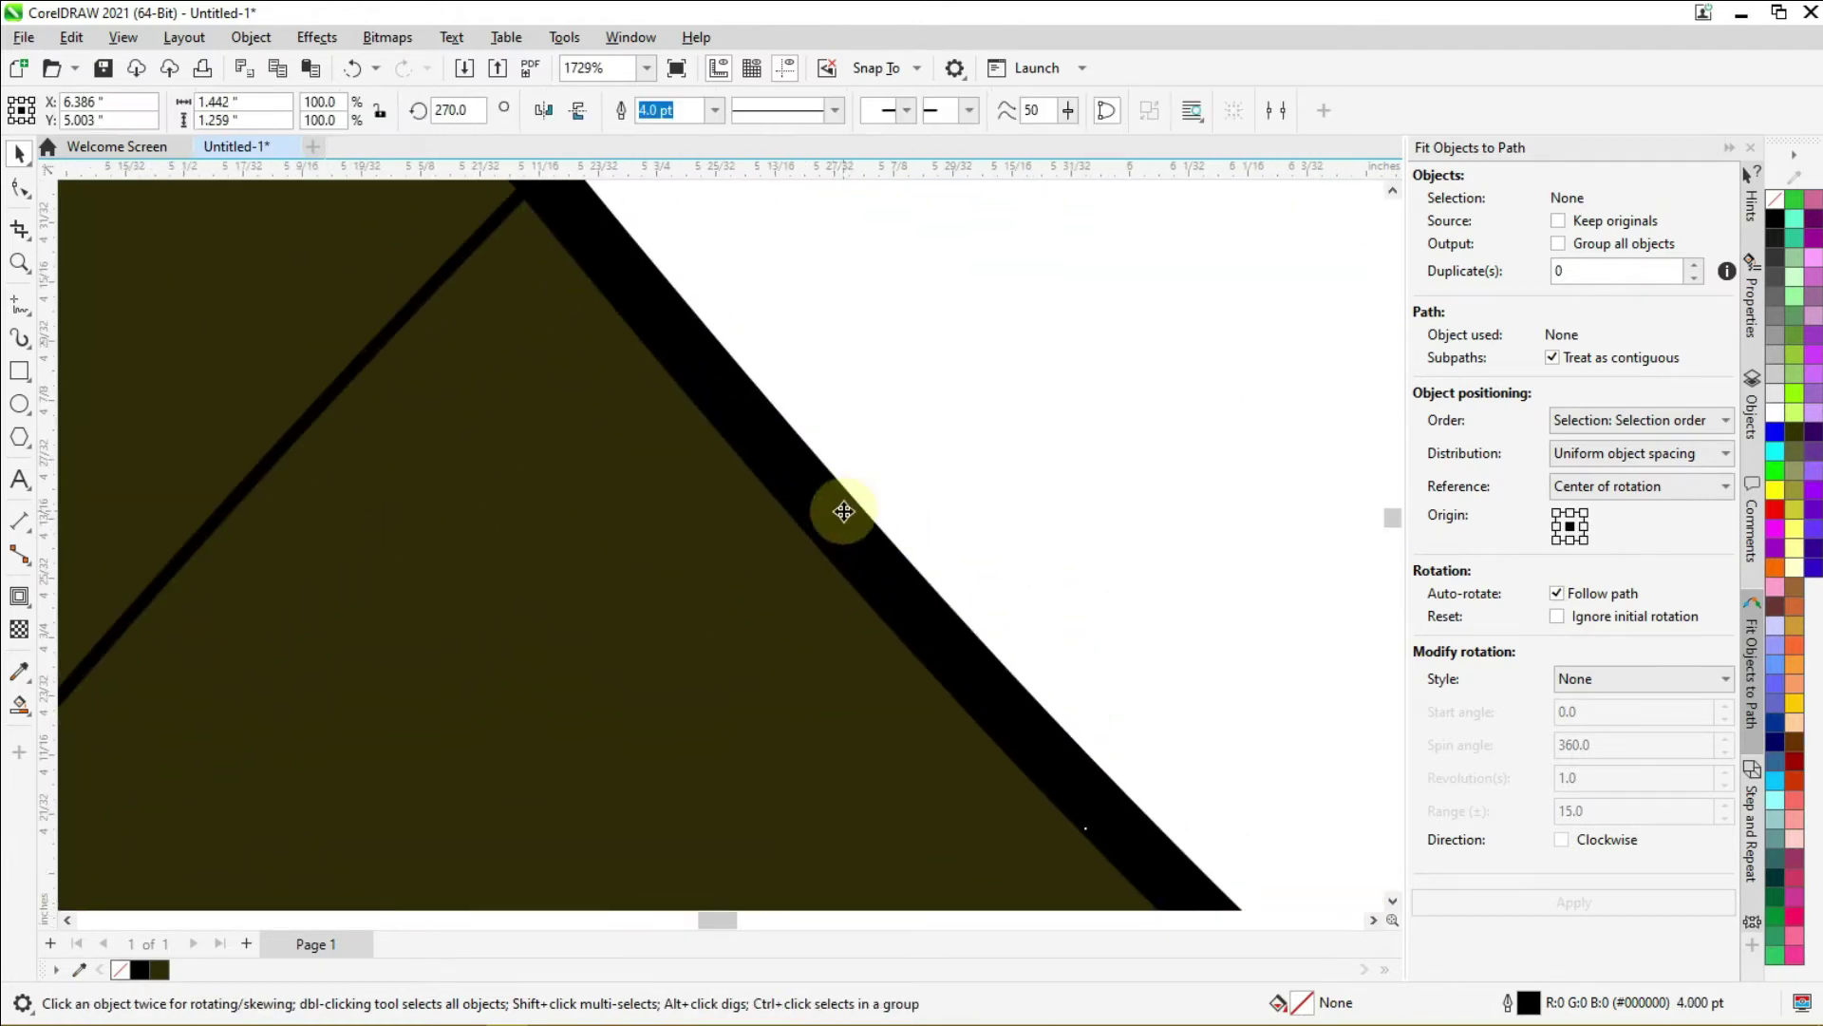
right_click(838, 511)
left_click(907, 504)
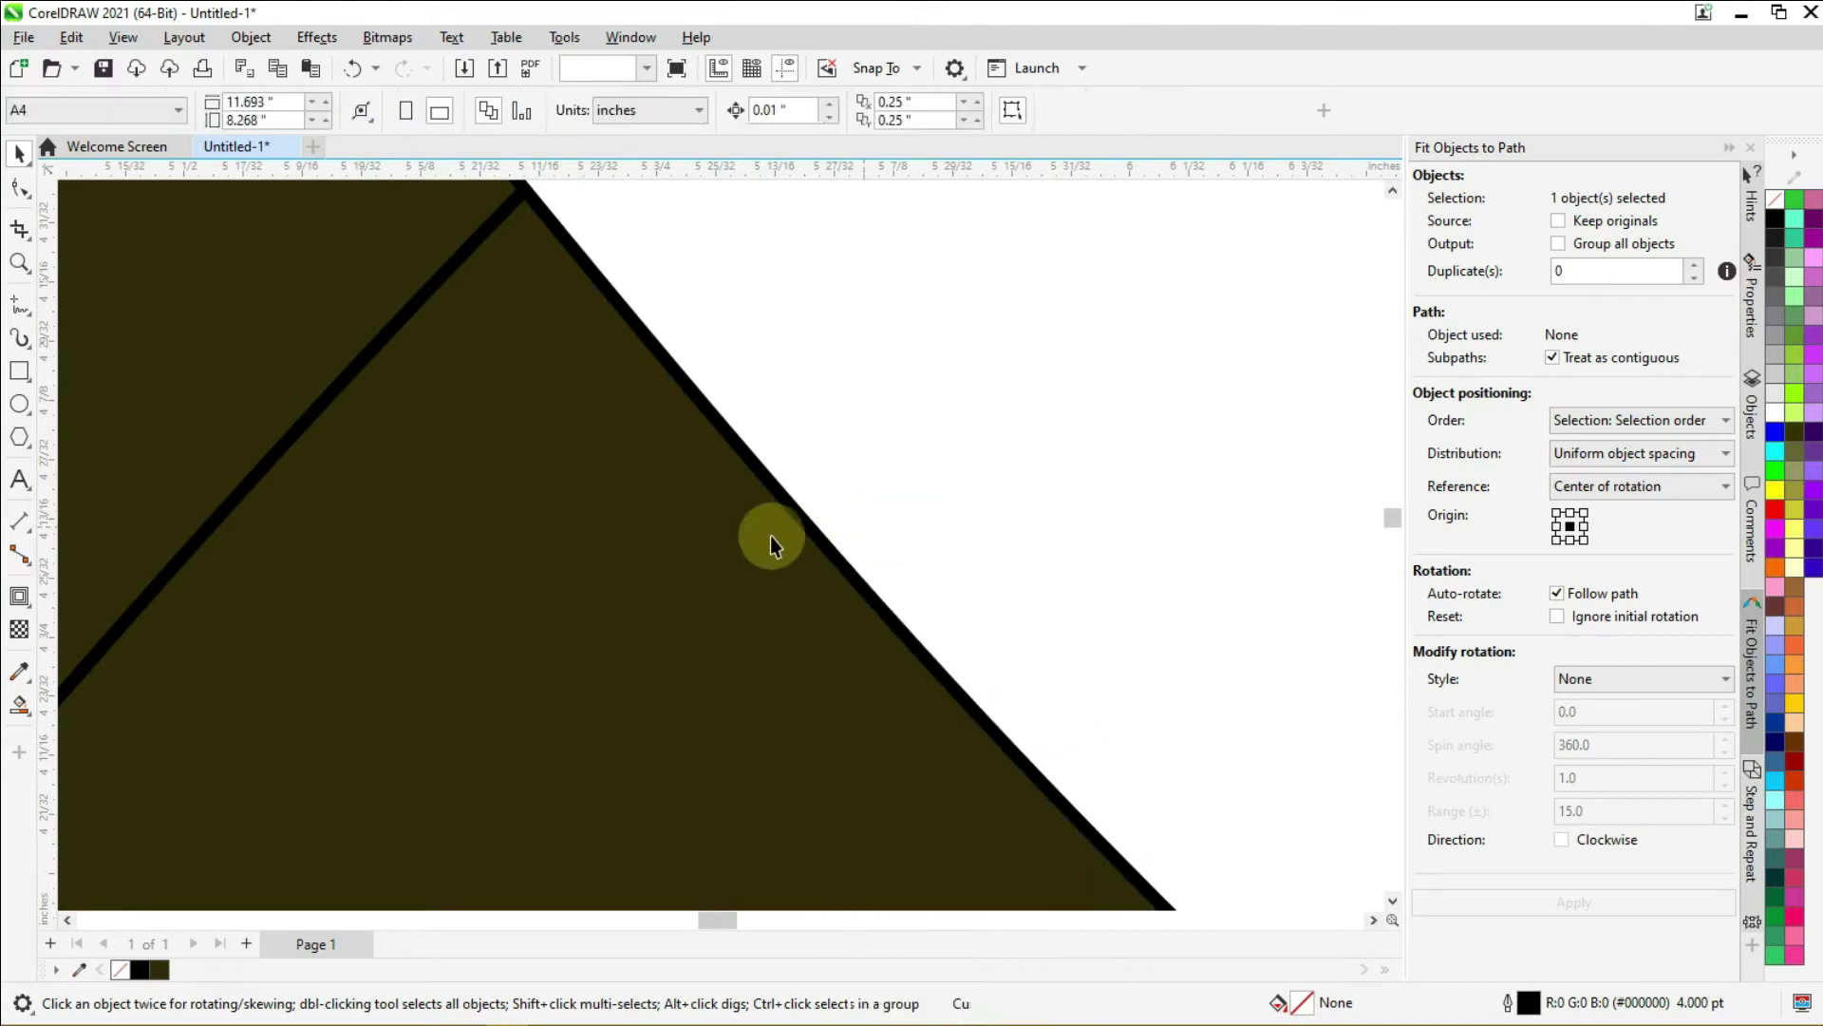
Step: Delete the two smaller 4 pt teardrop outlines bounding the left loop's inner band
scroll(770, 535, "down", 8)
scroll(767, 533, "down", 3)
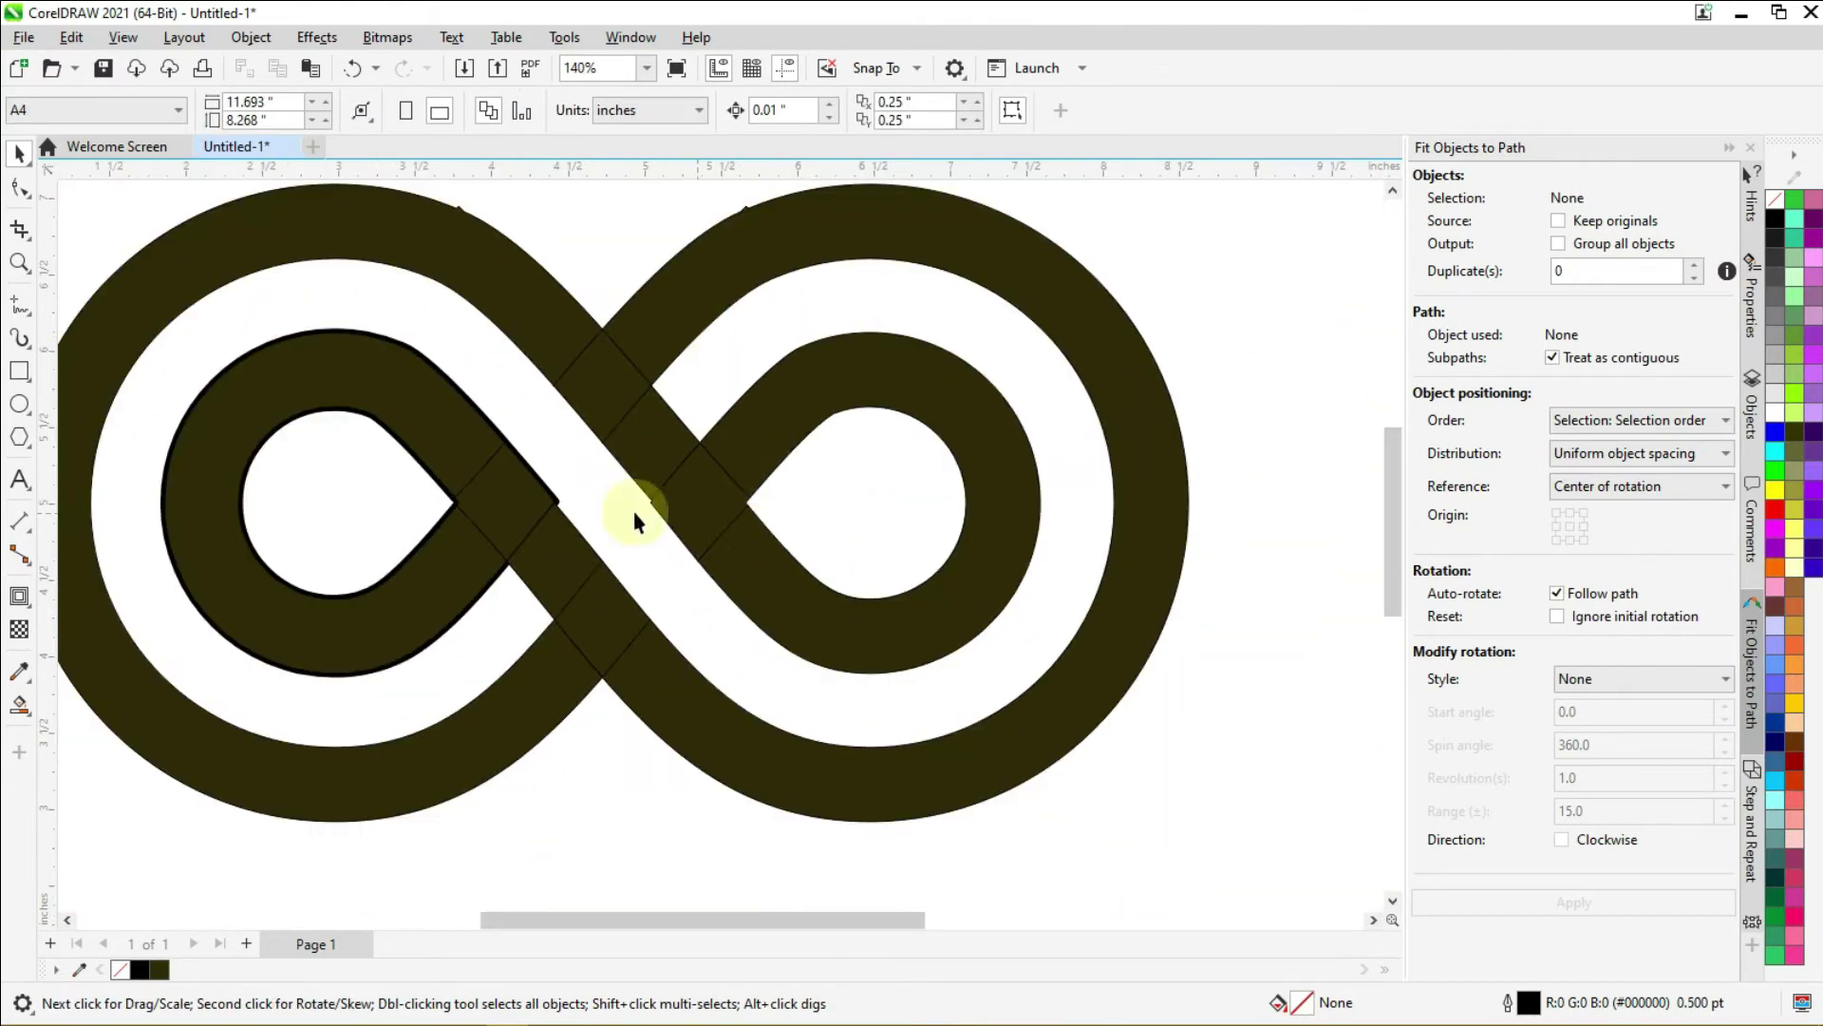
scroll(423, 492, "up", 2)
scroll(594, 446, "up", 2)
scroll(595, 446, "up", 3)
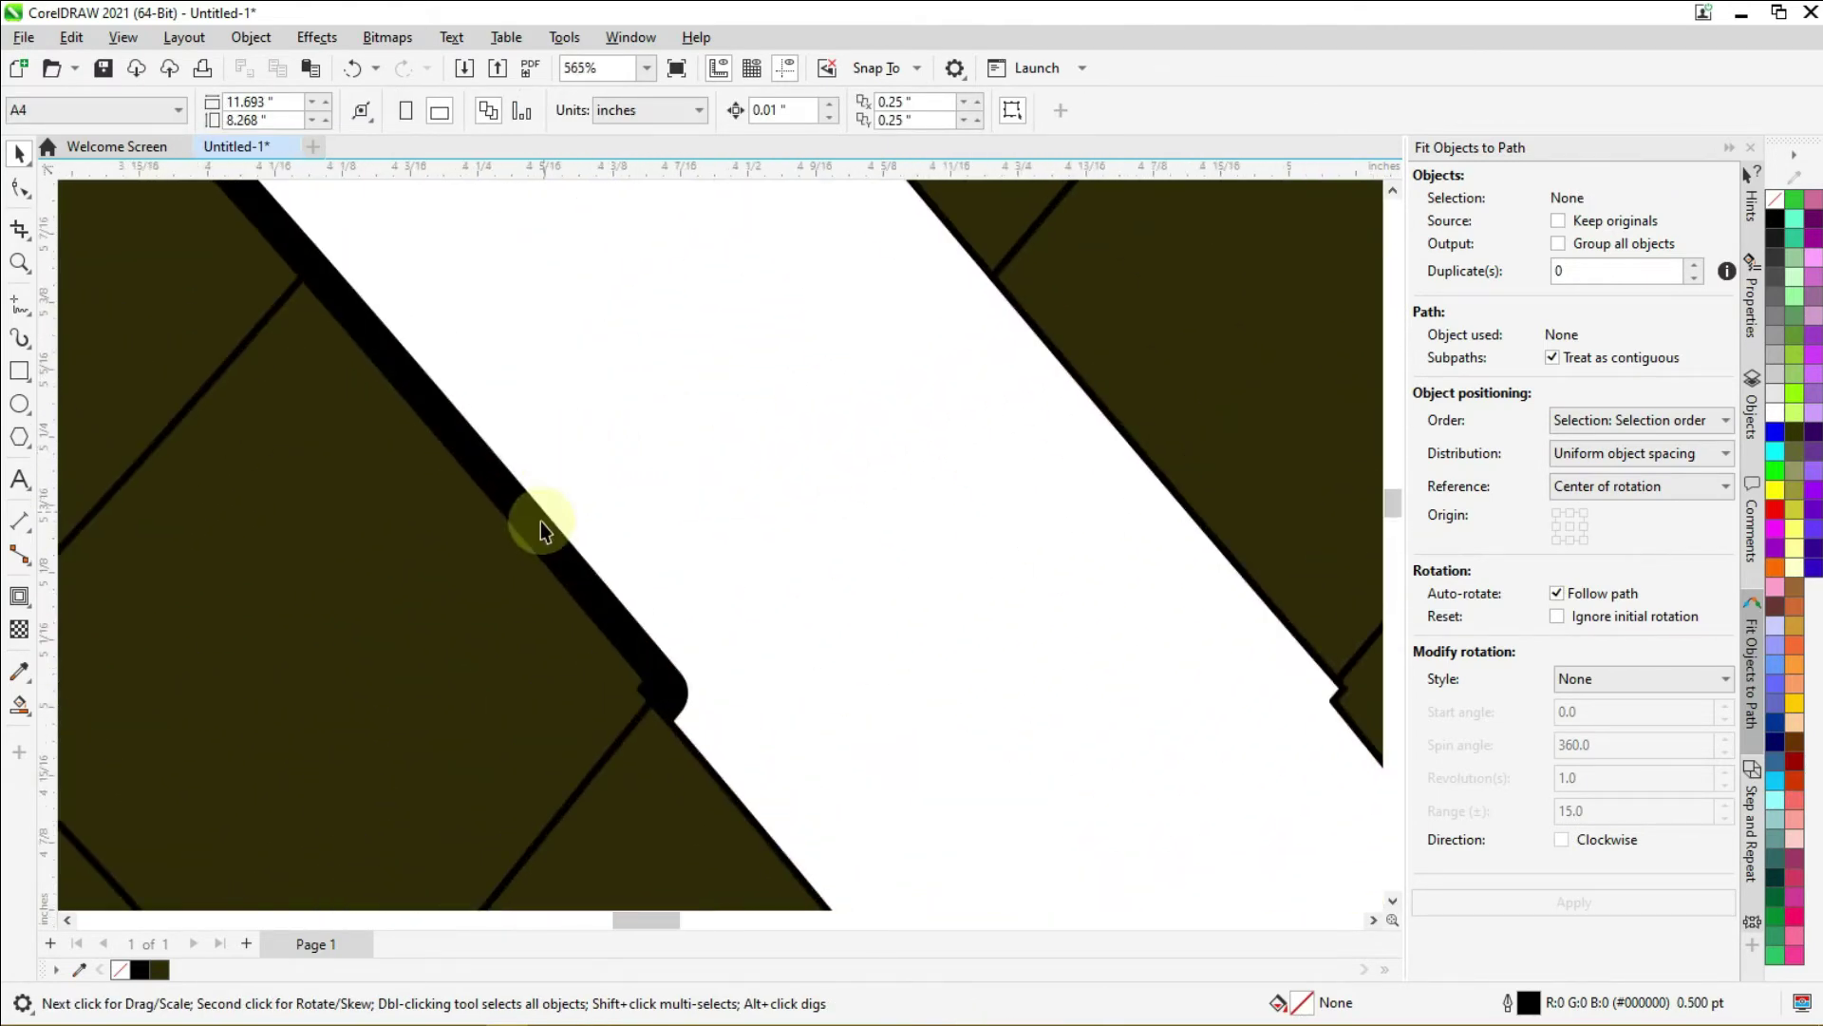
left_click(534, 523)
right_click(546, 516)
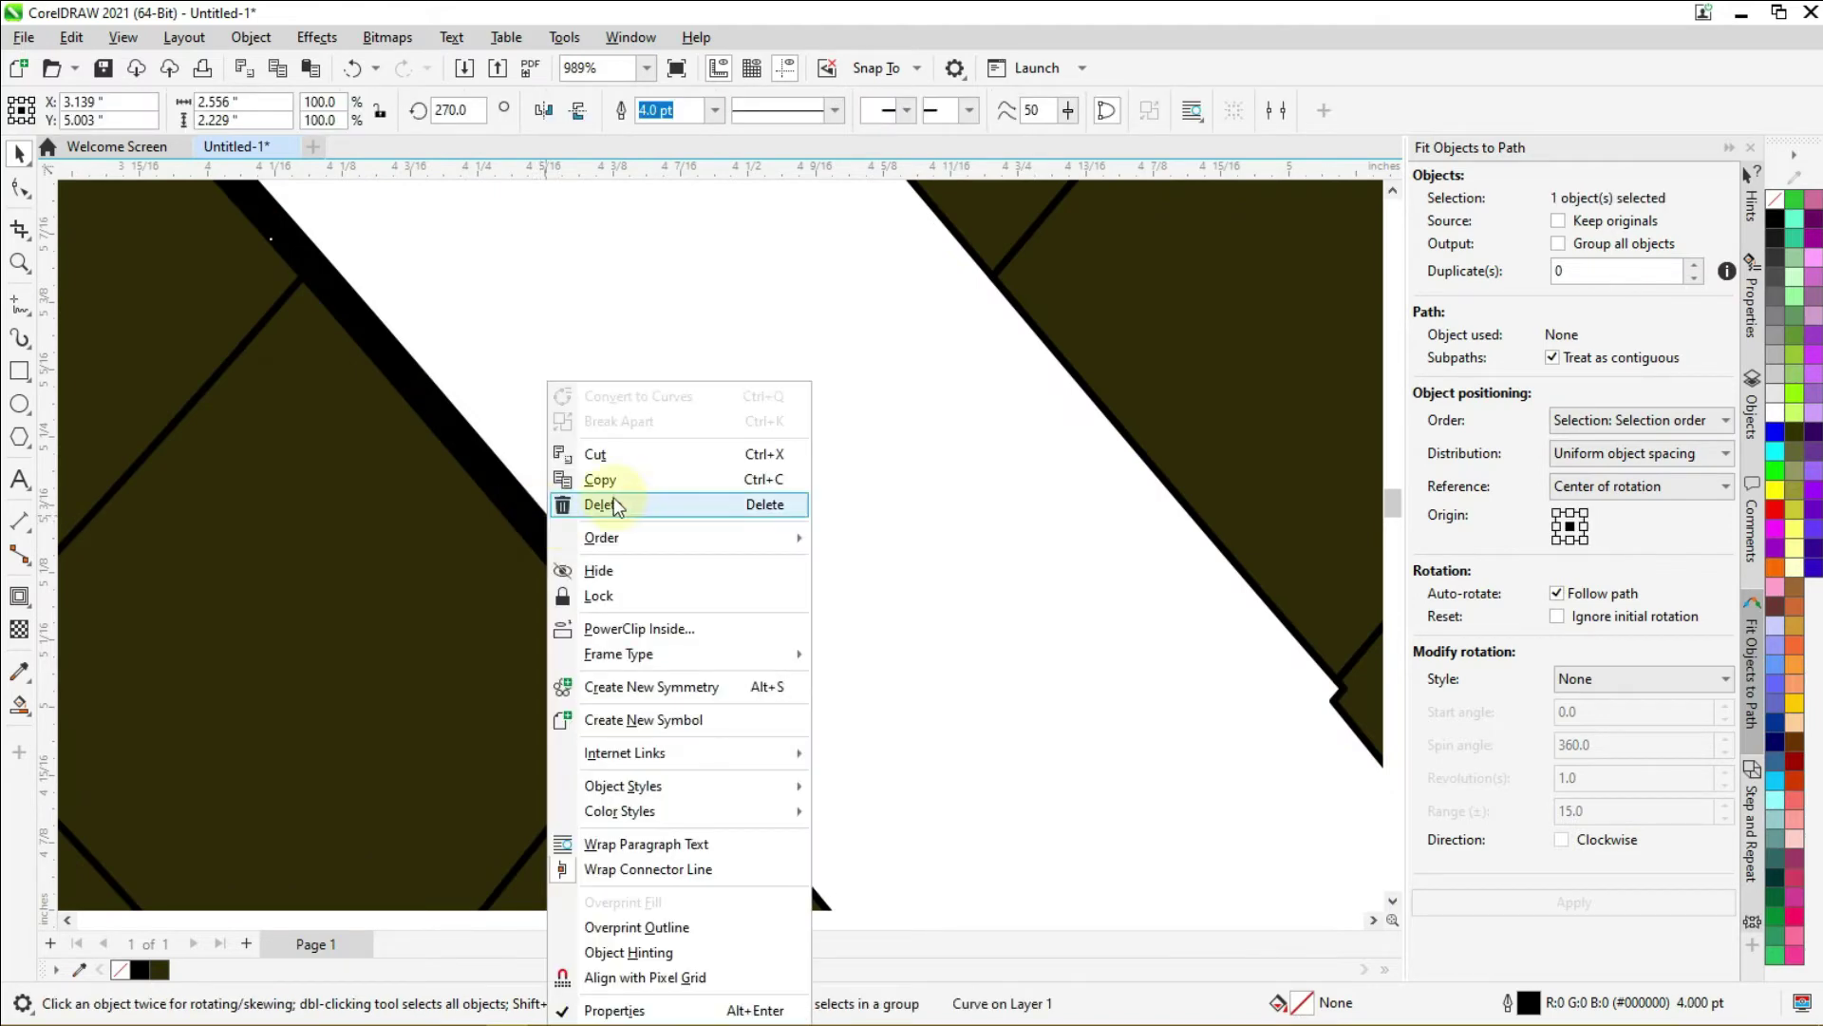
left_click(627, 506)
scroll(691, 509, "down", 4)
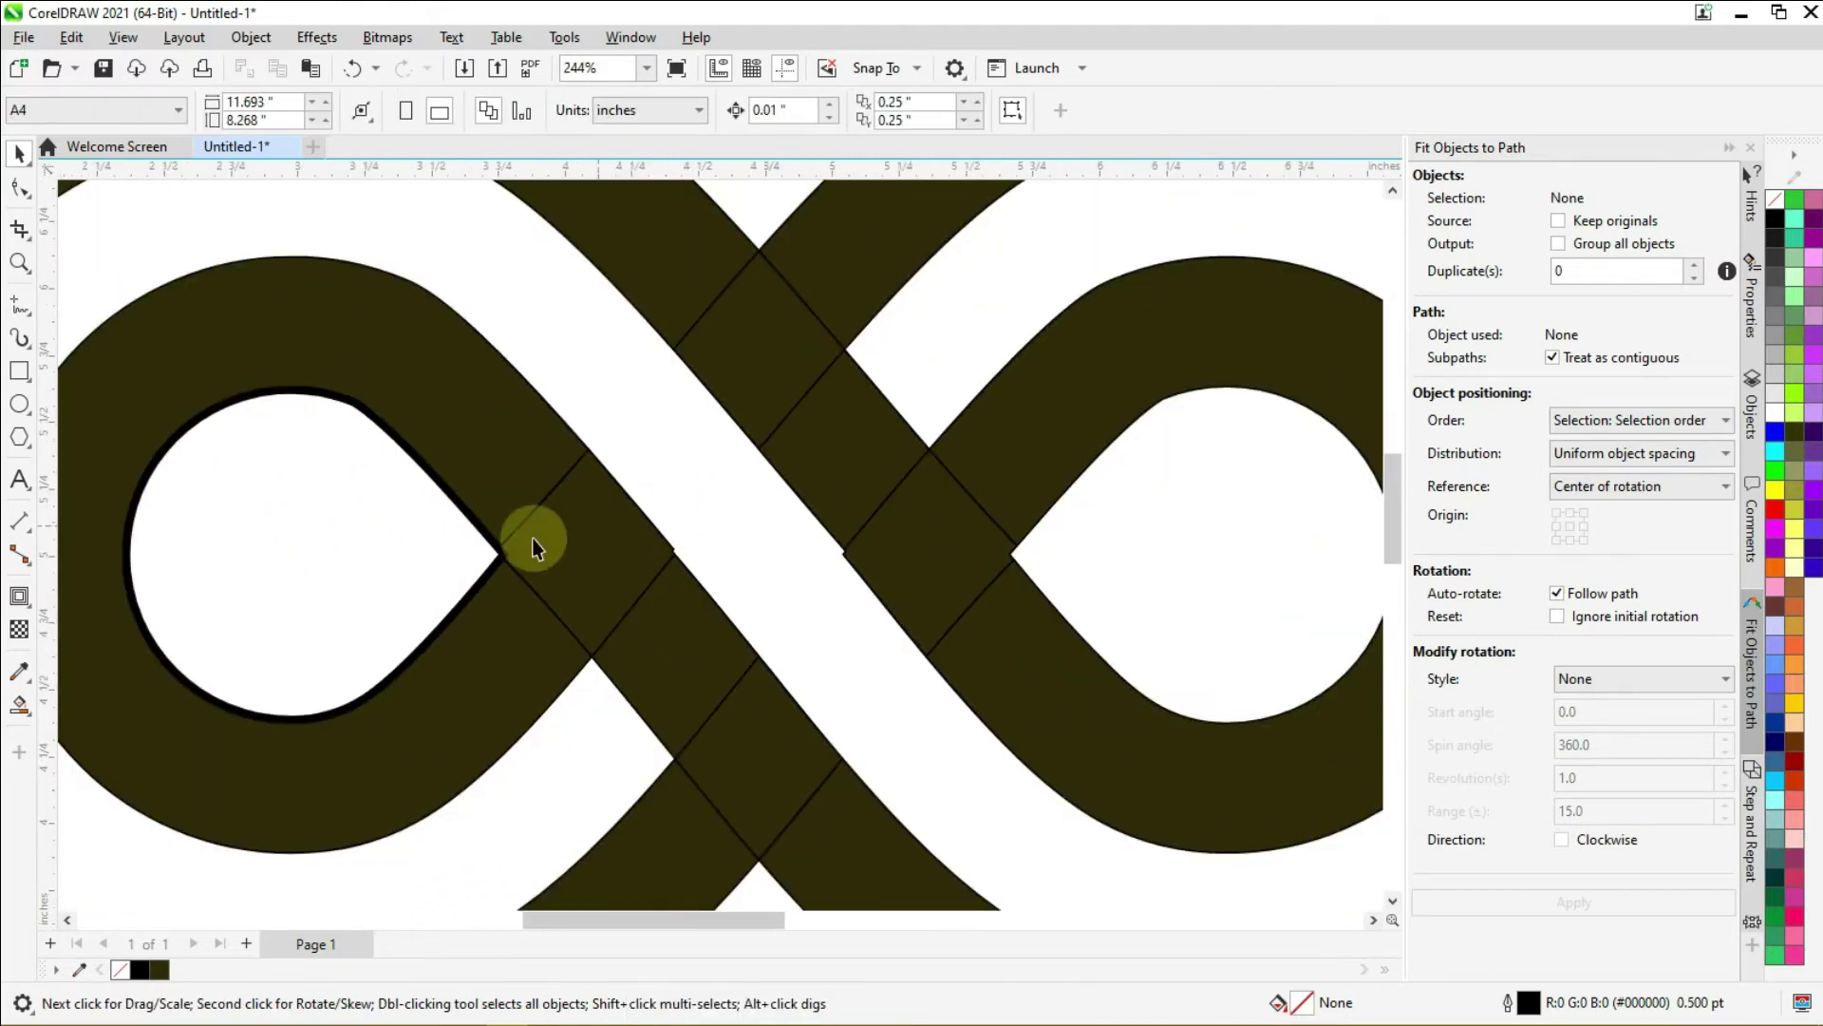
scroll(453, 556, "up", 3)
left_click(517, 595)
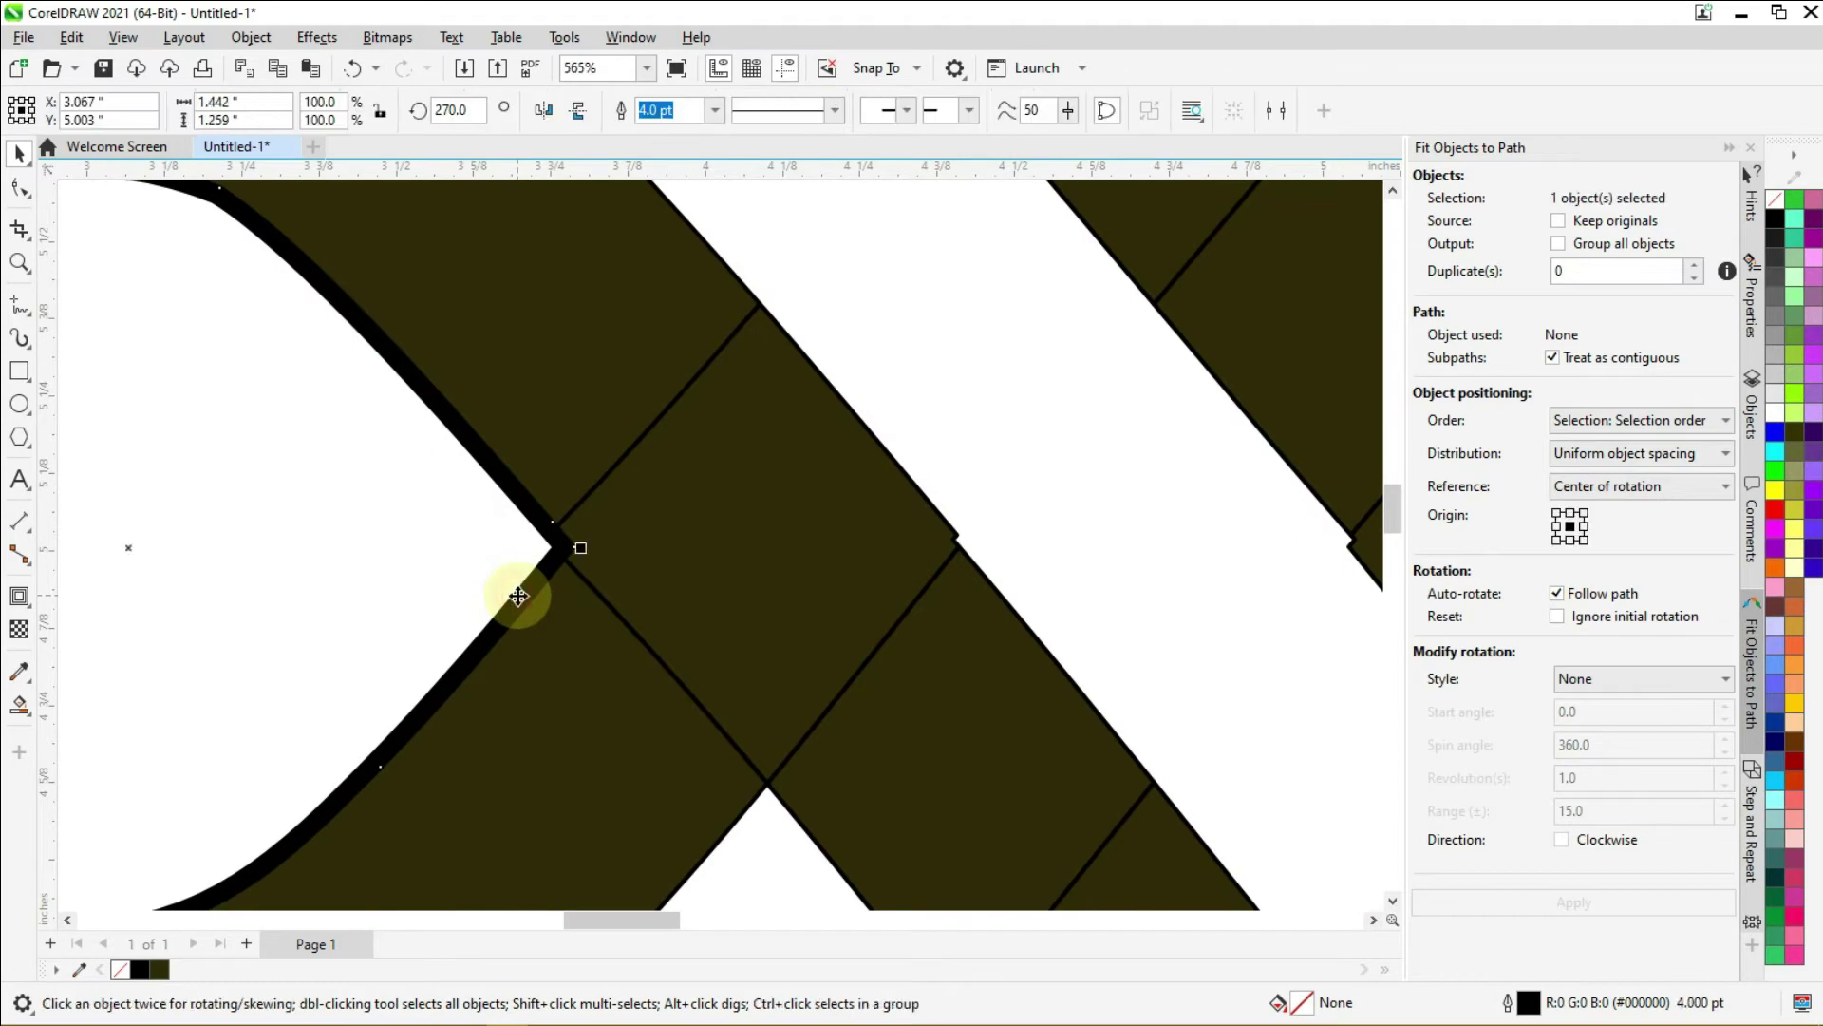
right_click(521, 602)
left_click(586, 507)
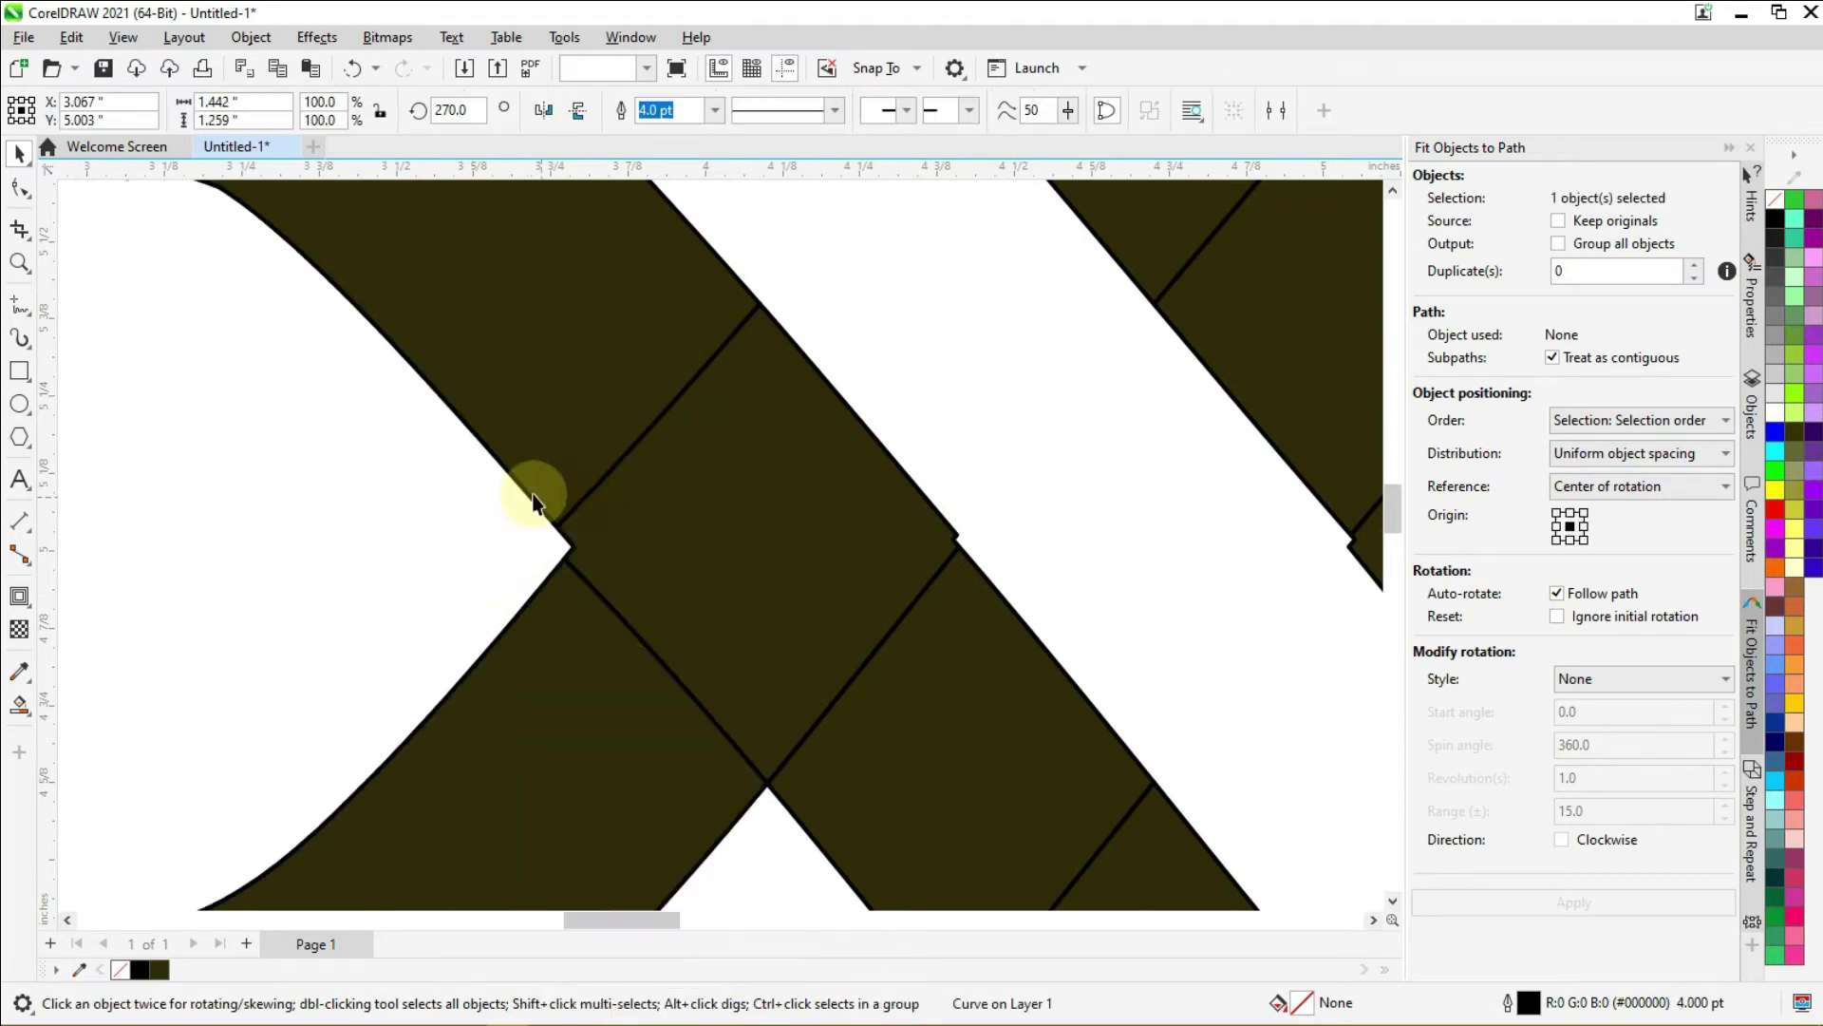
scroll(574, 484, "down", 5)
scroll(579, 484, "down", 1)
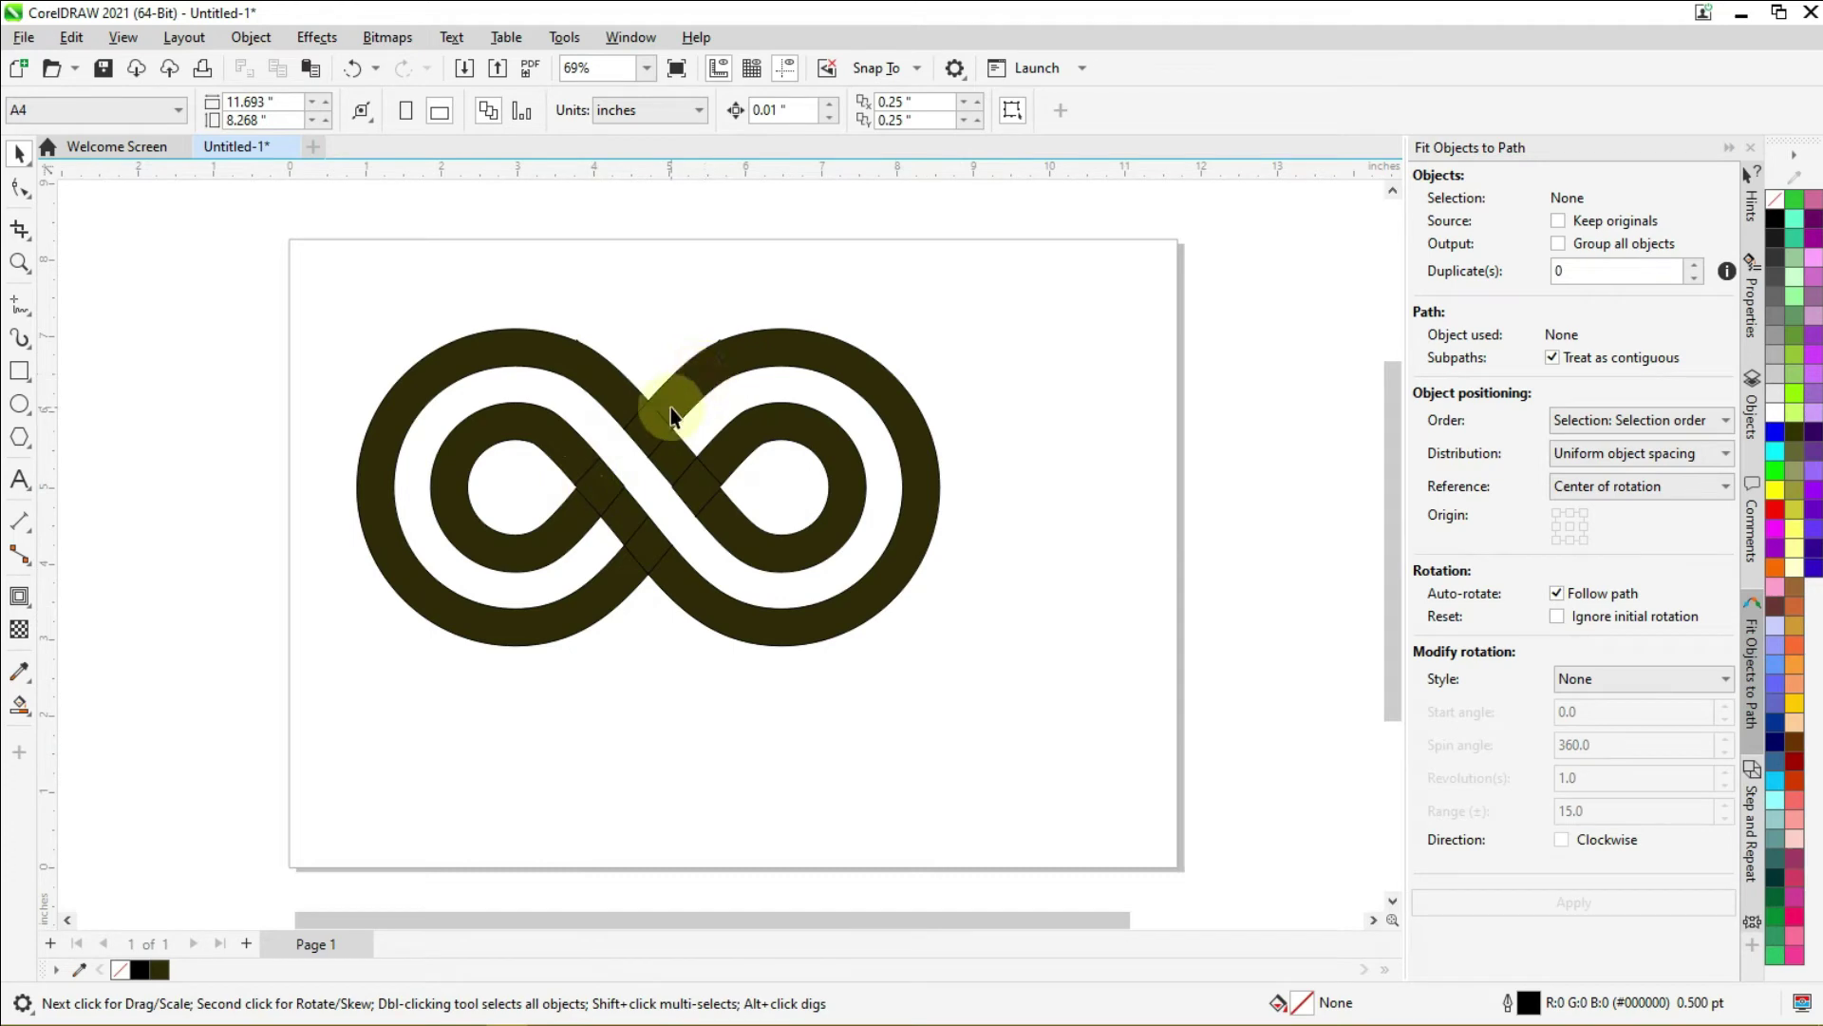
Step: Weld the right loop's inner band, the upper crossing diamonds and the left loop's outer band into one shape and fill it blue (#0000FF)
left_click(737, 441)
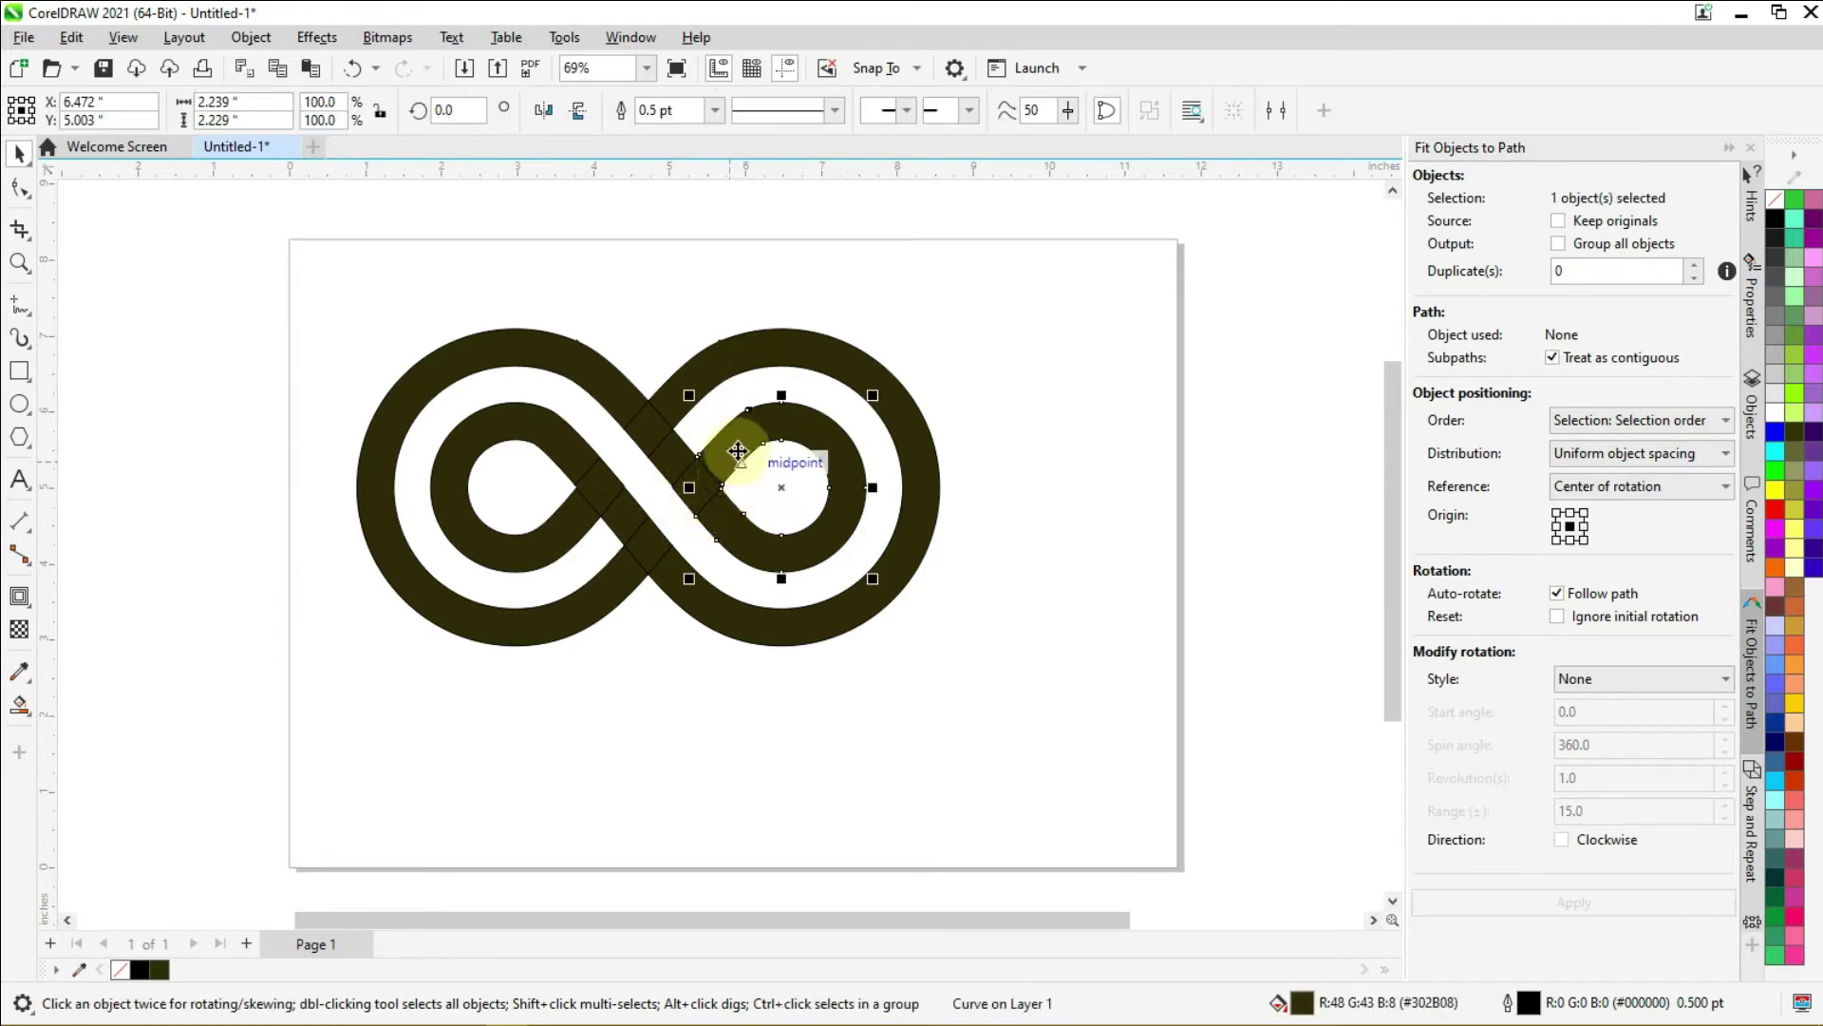
left_click(697, 480, "shift")
left_click(654, 454, "shift")
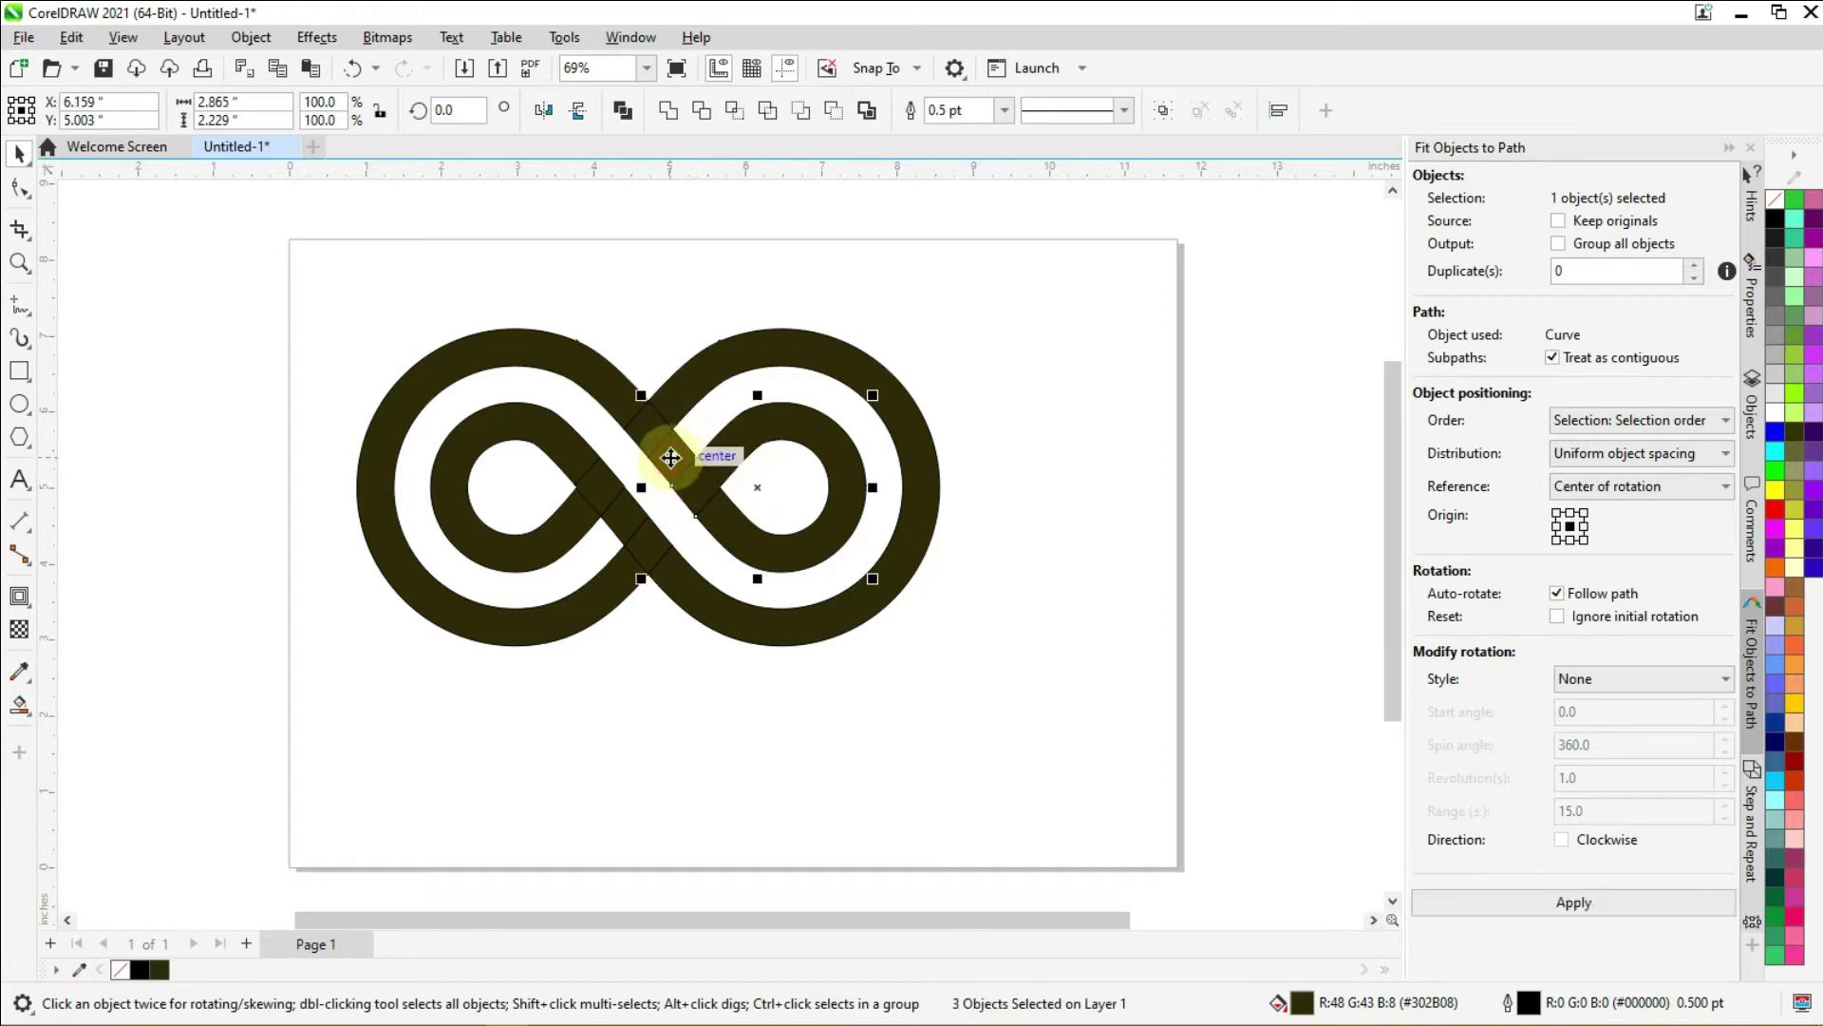
left_click(631, 419, "shift")
left_click(566, 357, "shift")
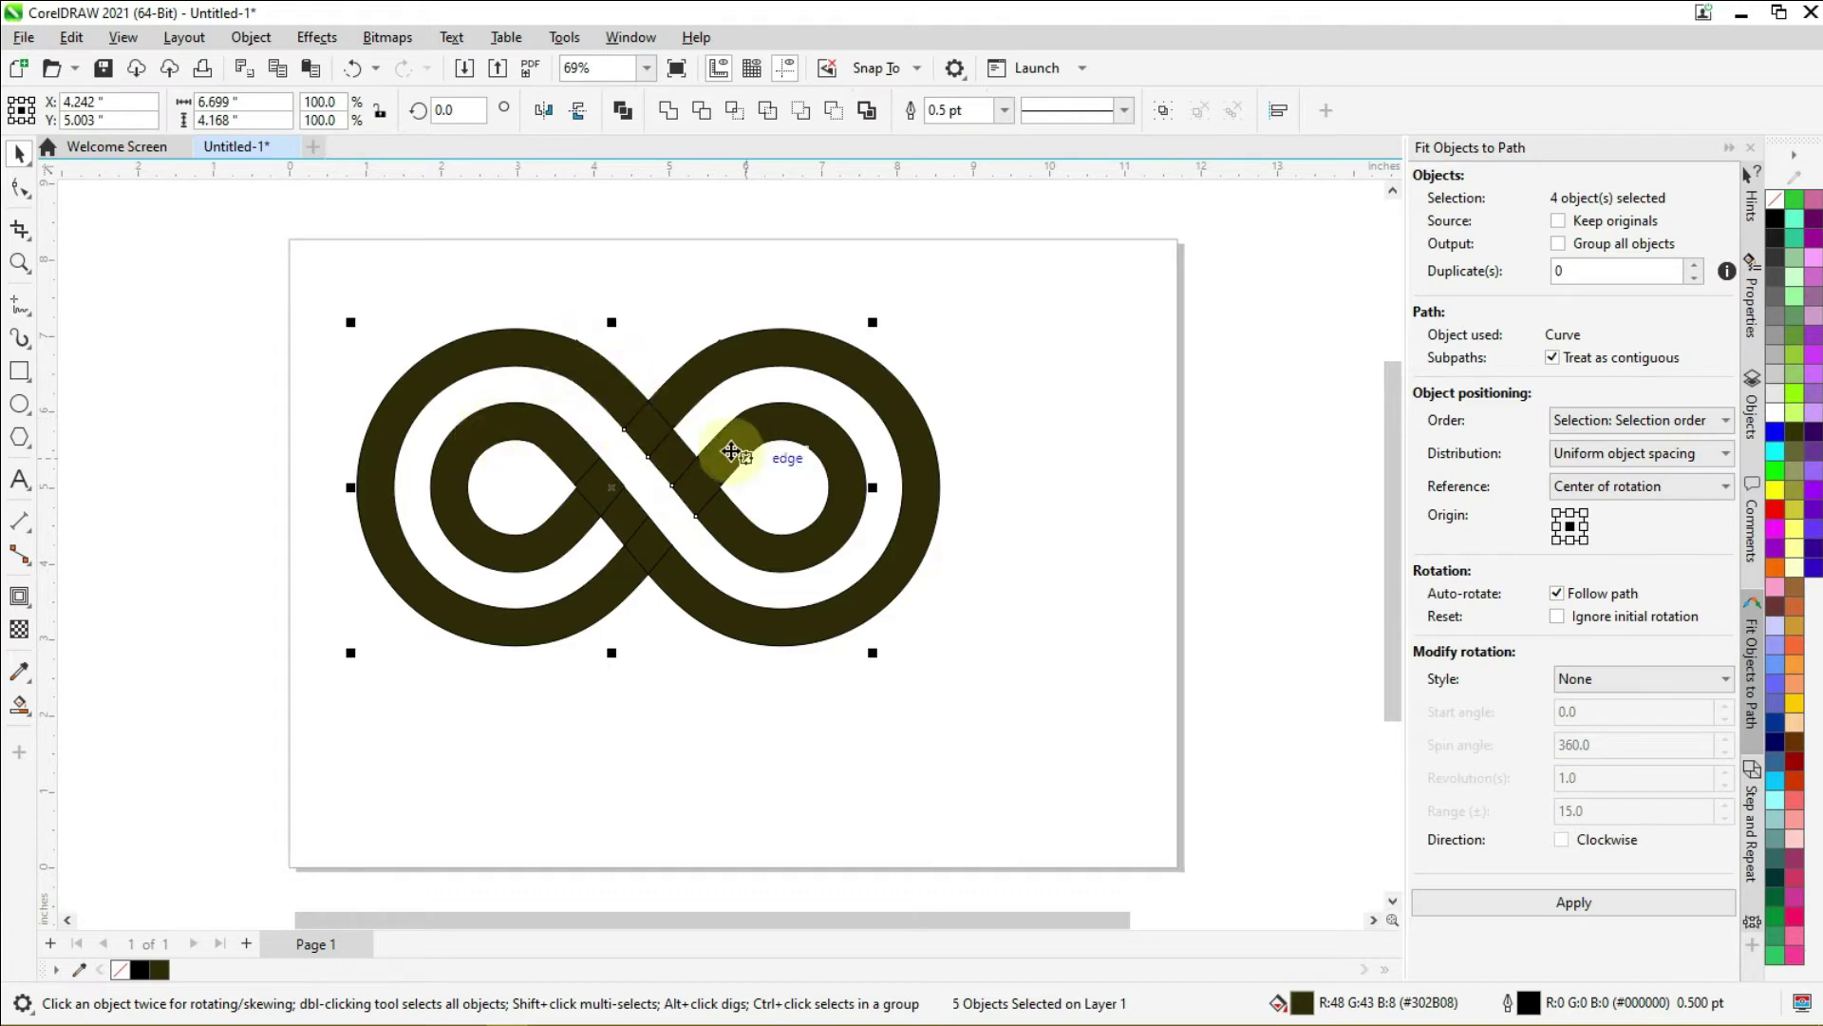
left_click(668, 111)
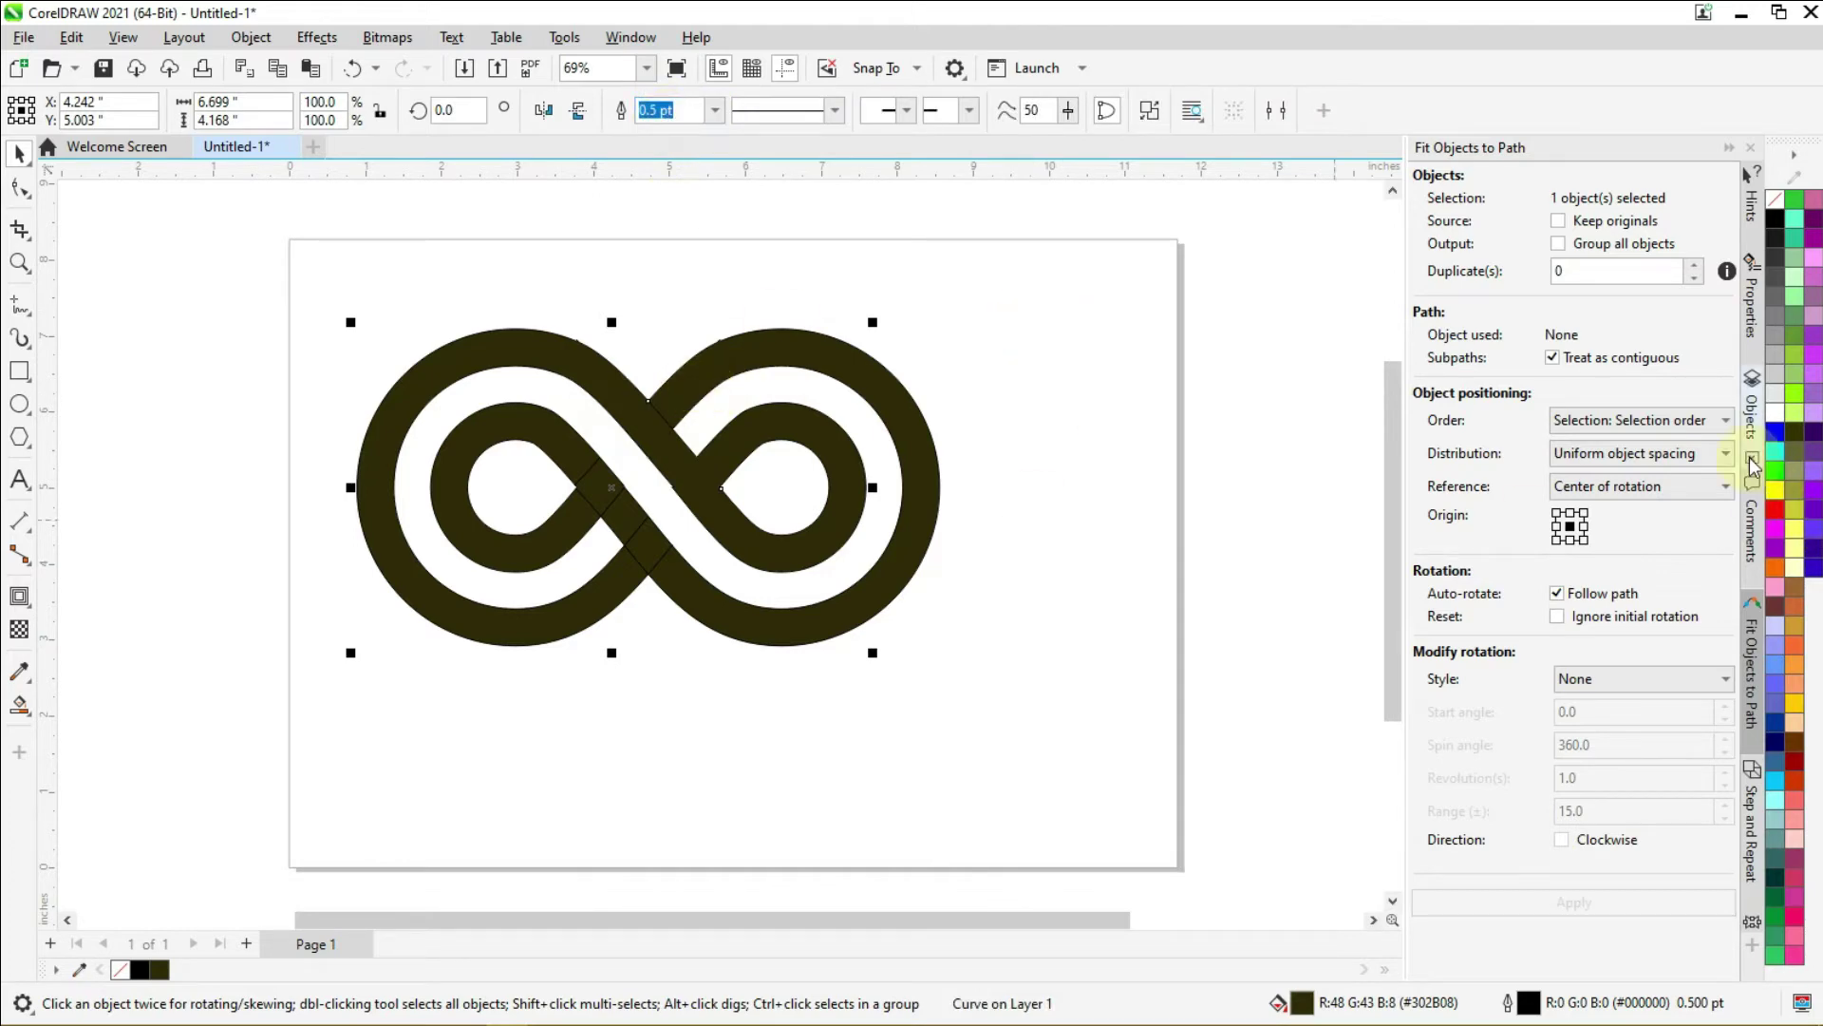
left_click(1775, 434)
left_click(998, 326)
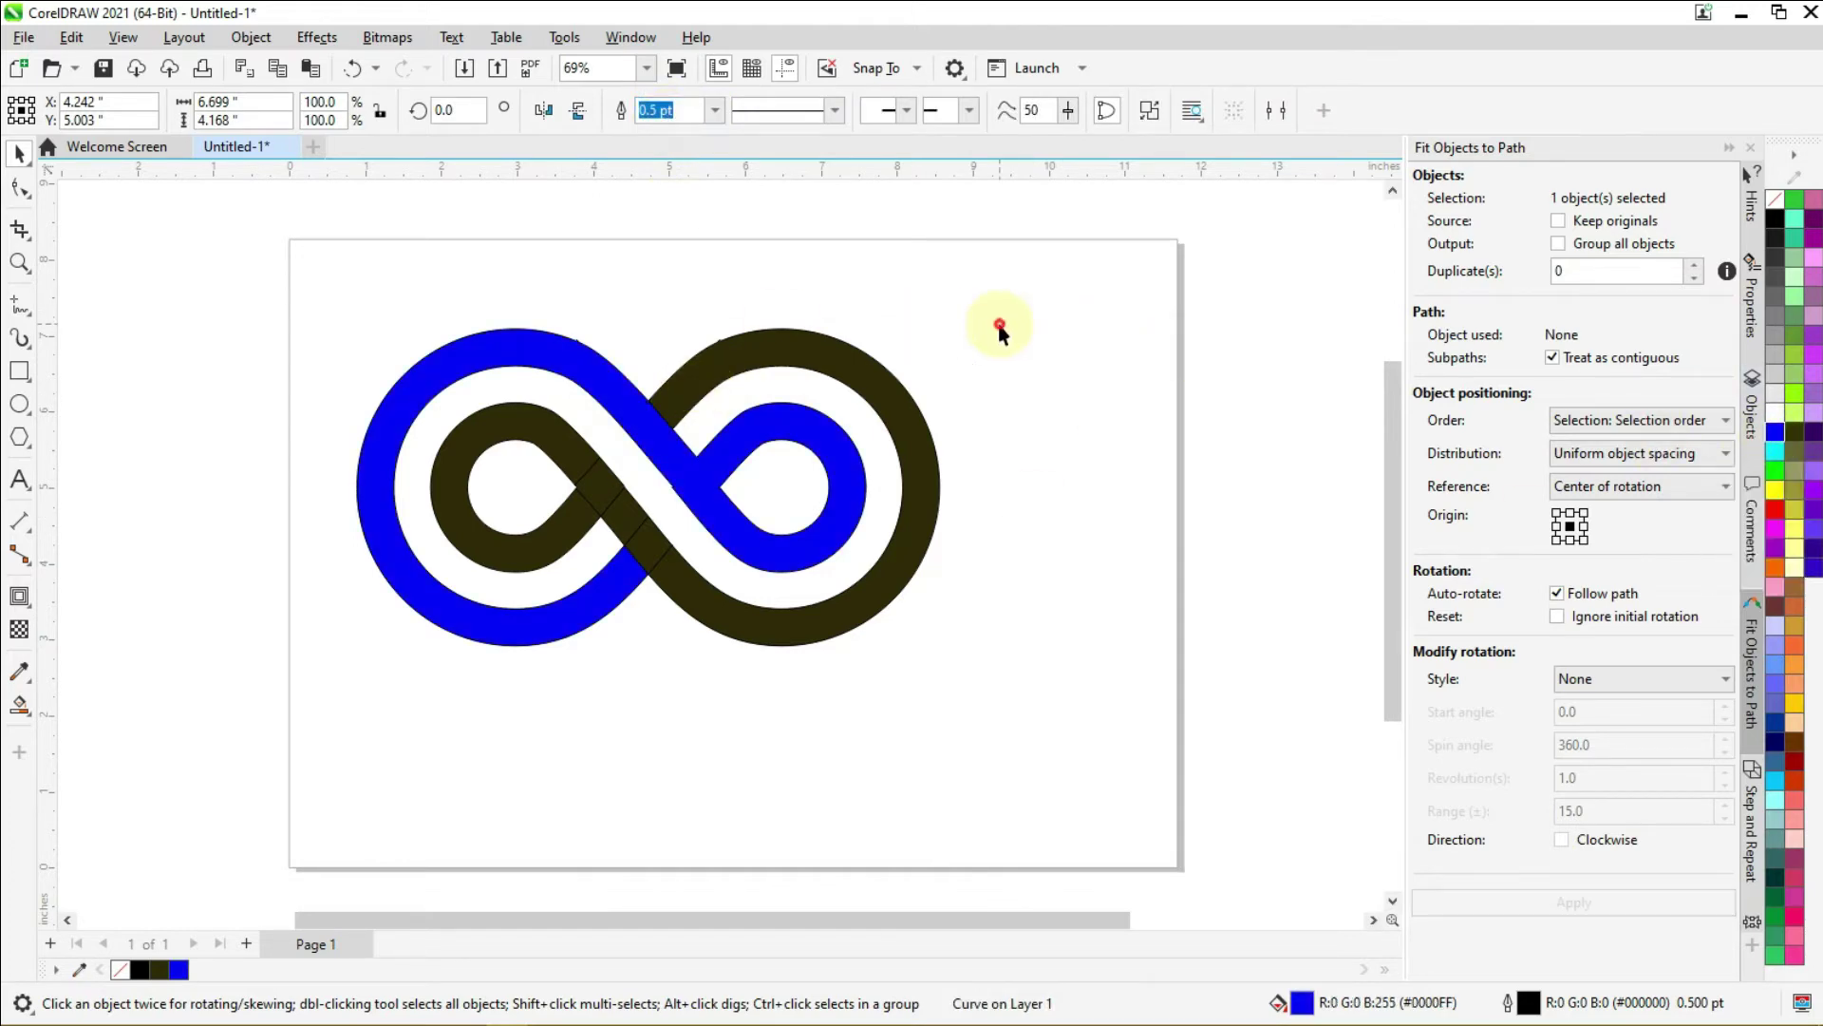
Step: Weld the right loop's outer band, the lower crossing diamonds and the left loop's inner band into one shape
left_click(750, 361)
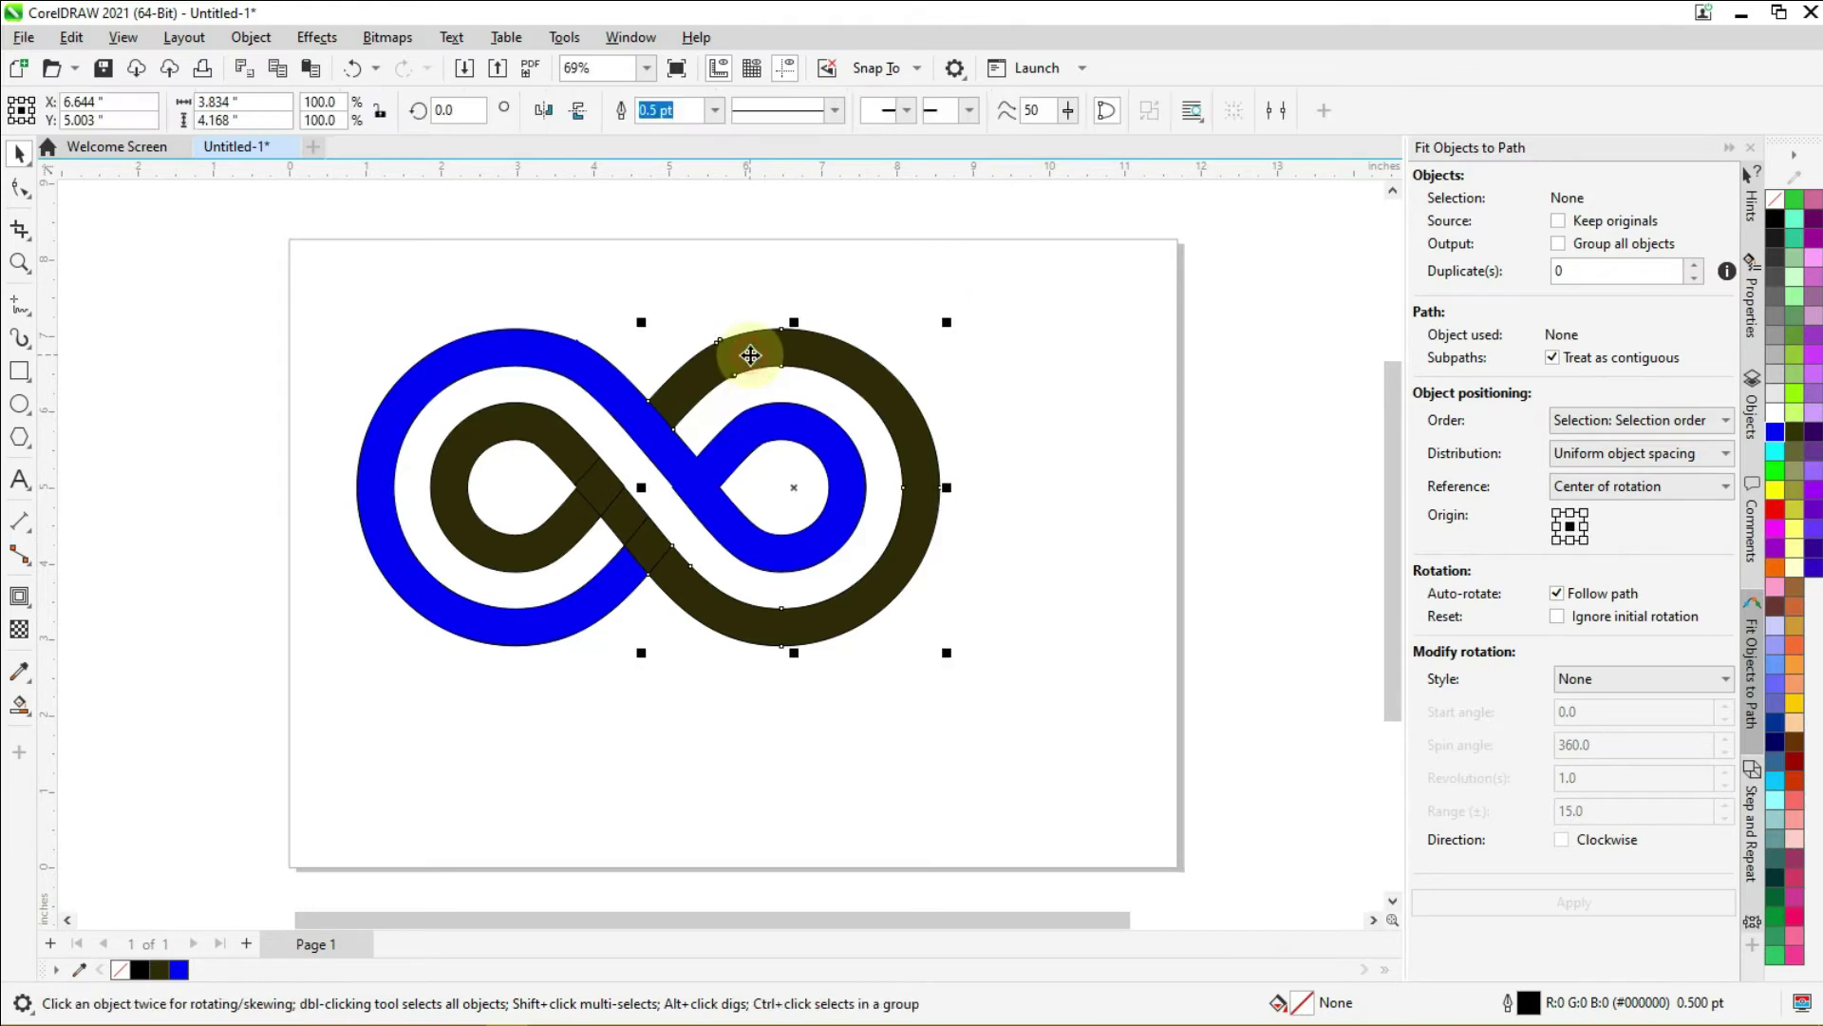
left_click(650, 545, "shift")
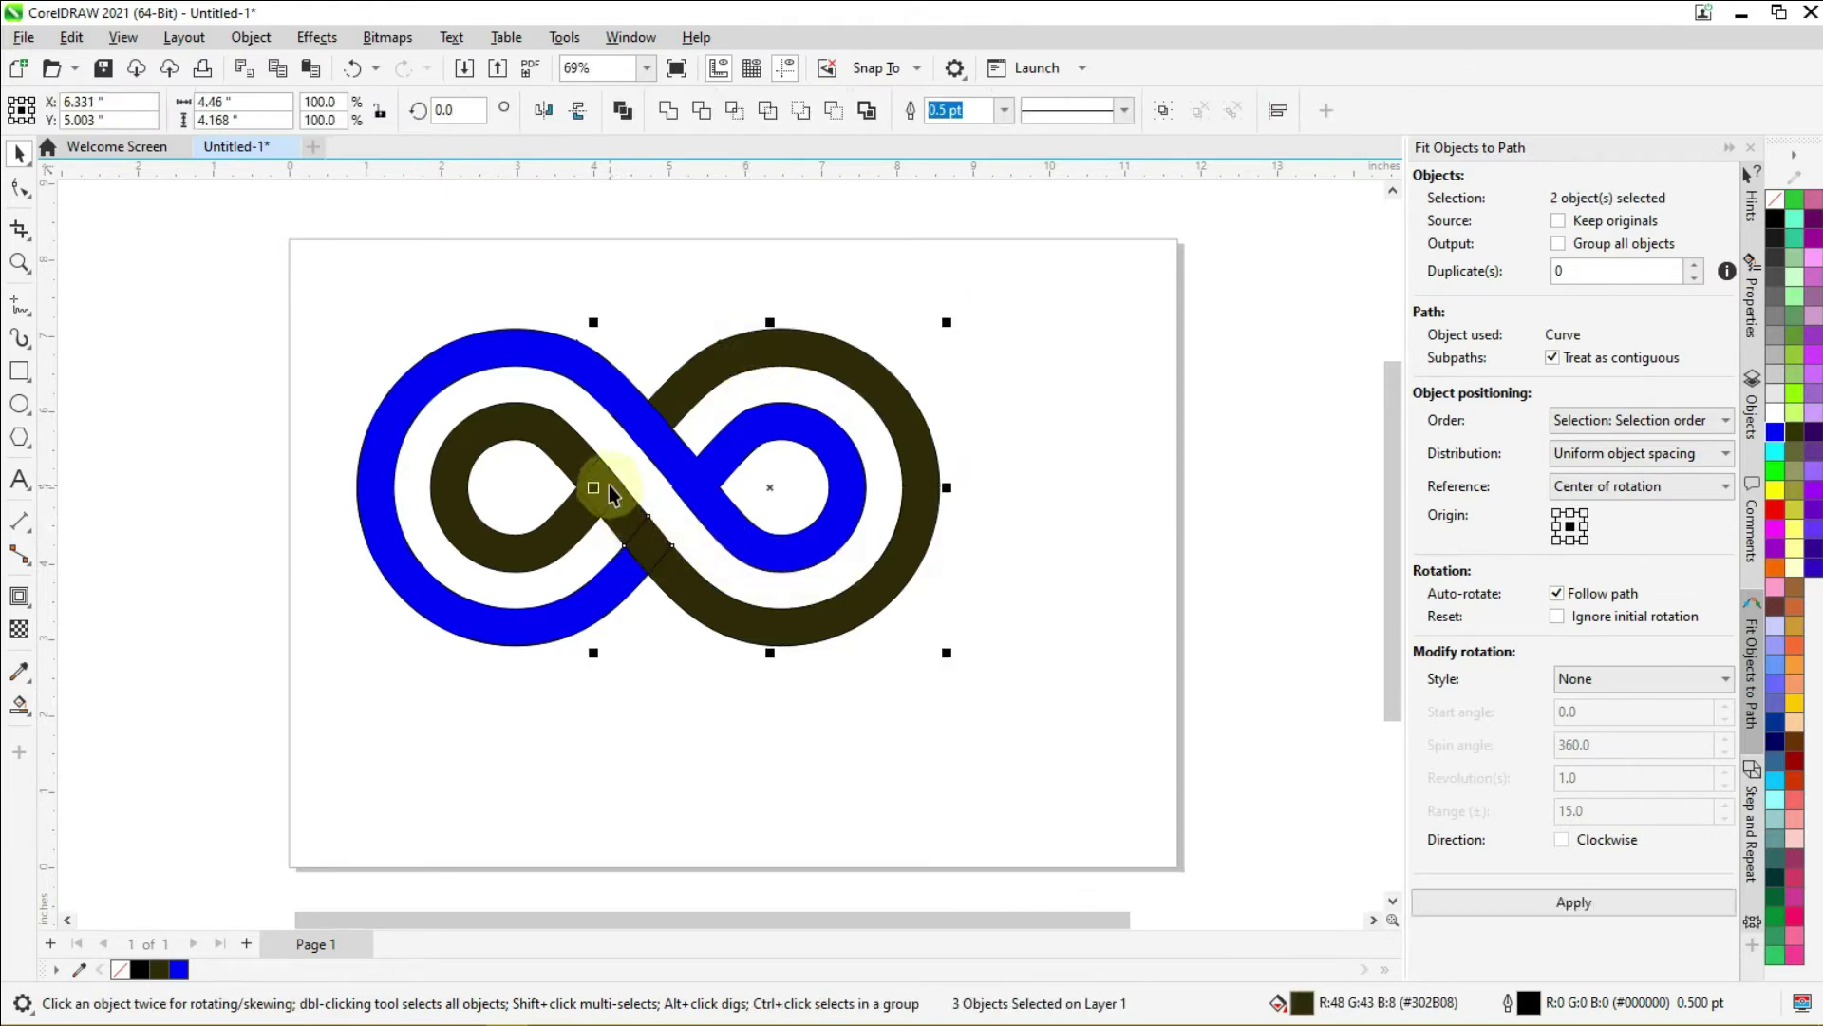
left_click(608, 486, "shift")
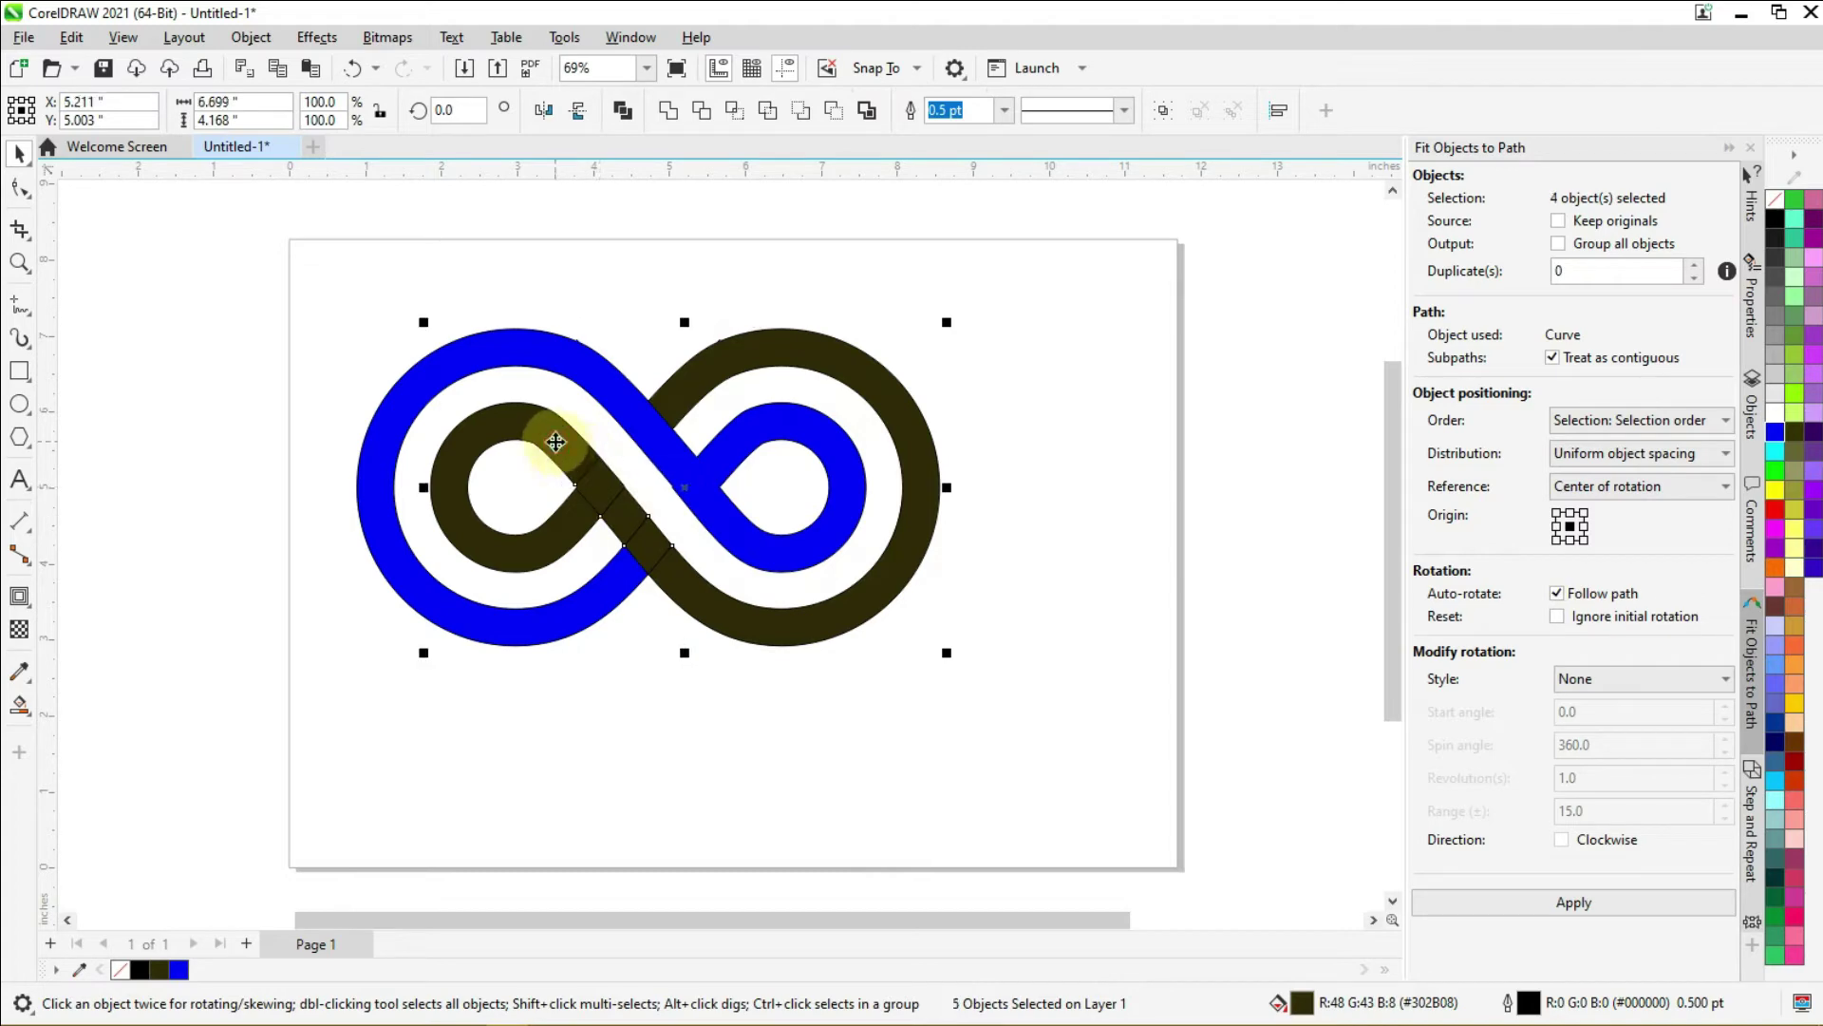
left_click(669, 110)
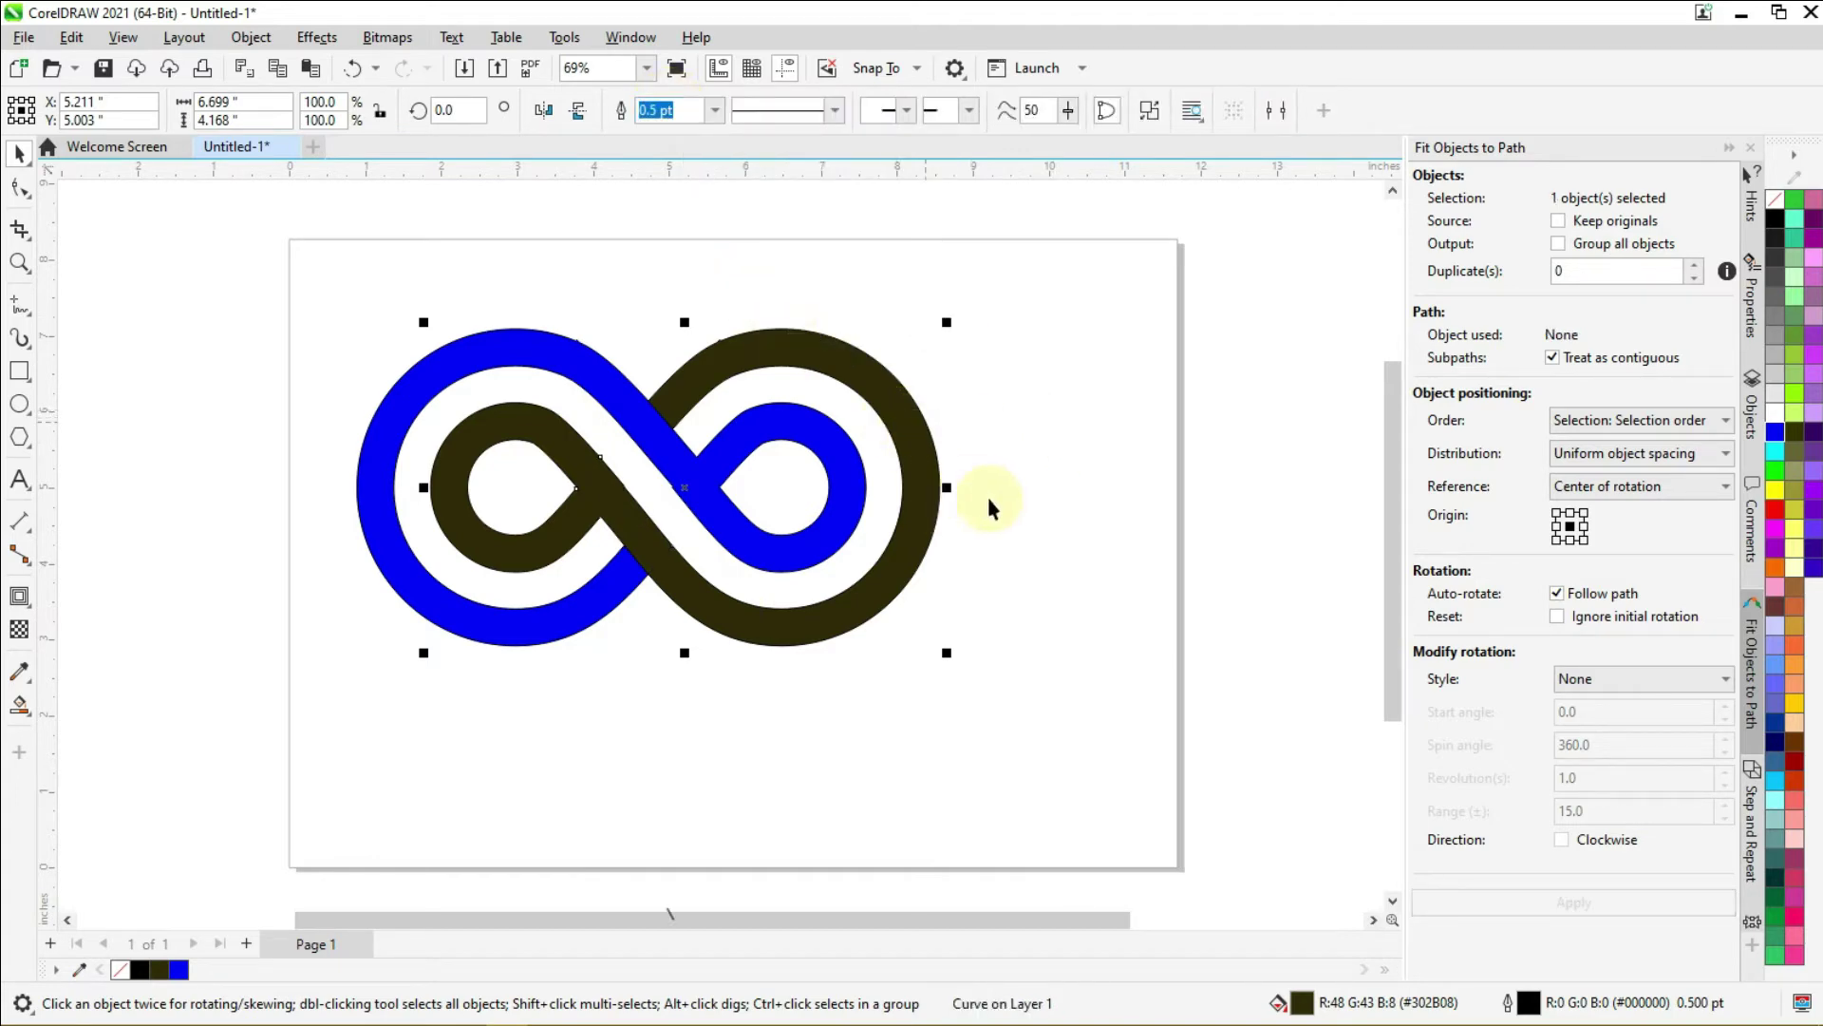
Step: Fill the dark brown welded shape red (#FF0000) and remove the outlines from both the blue and red shapes
left_click(1776, 524)
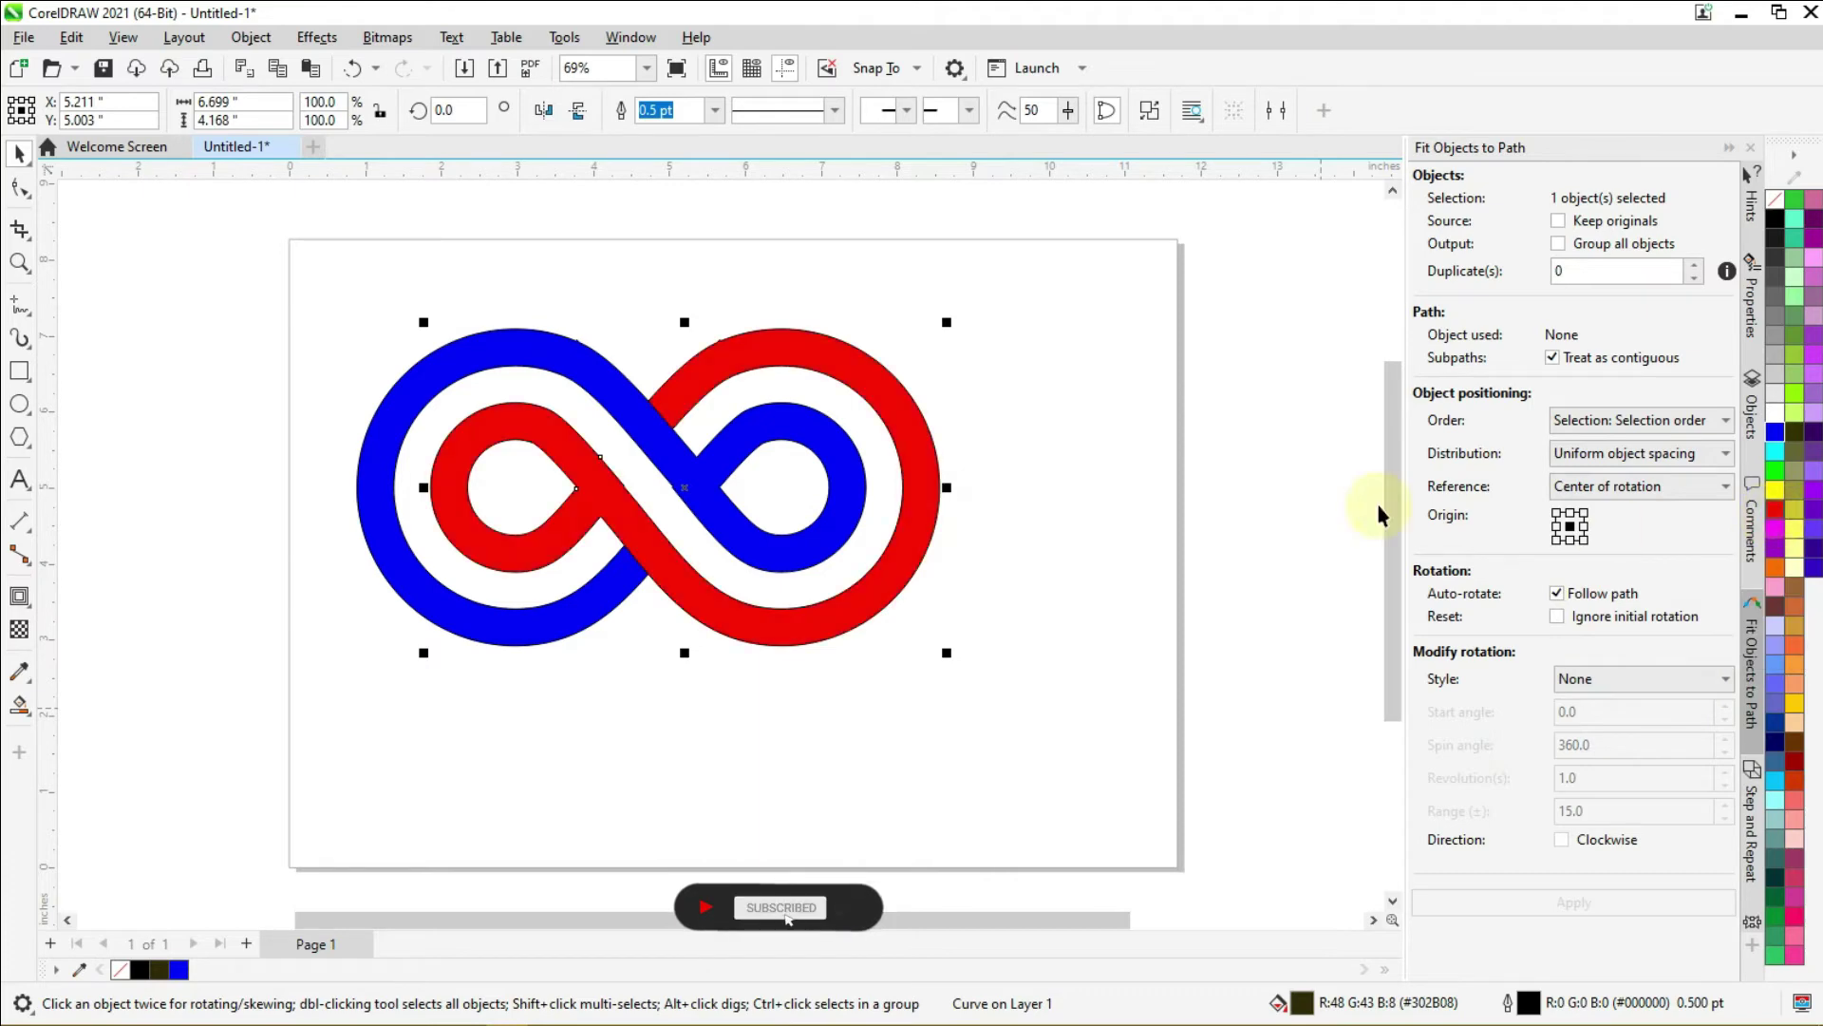
left_click(999, 437)
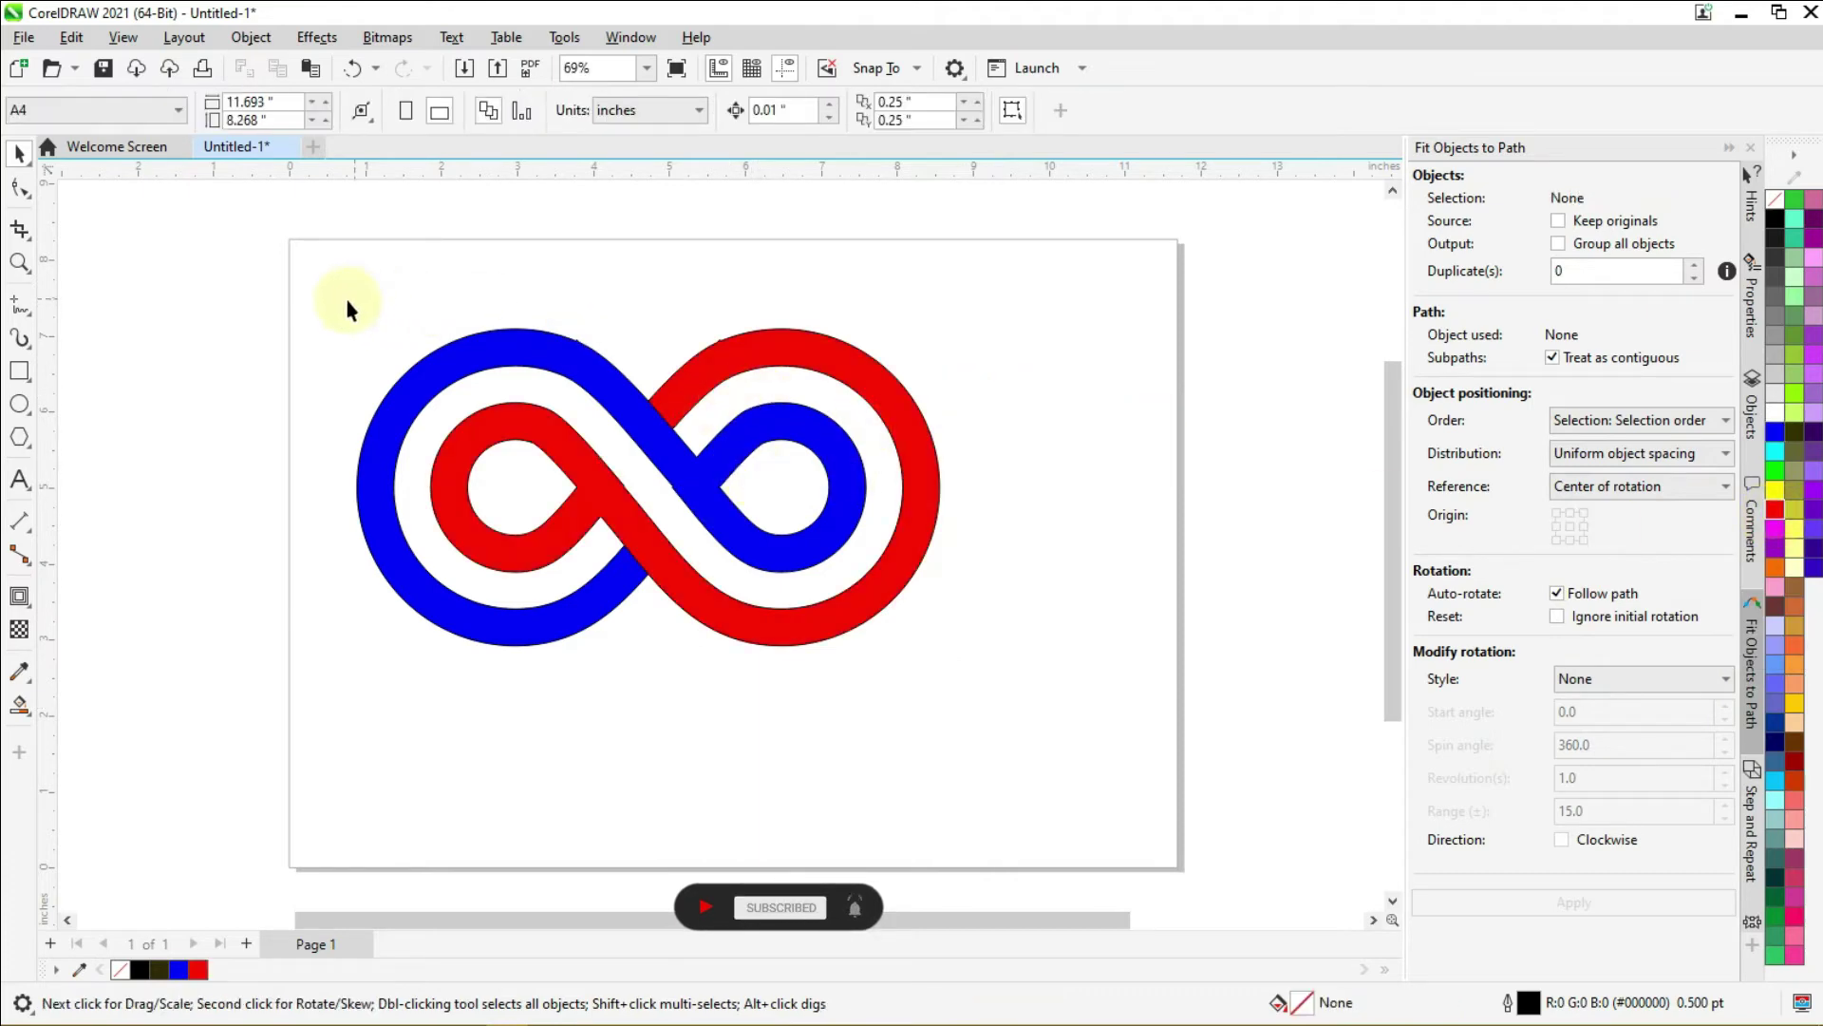
left_click_drag(351, 427, 1000, 756)
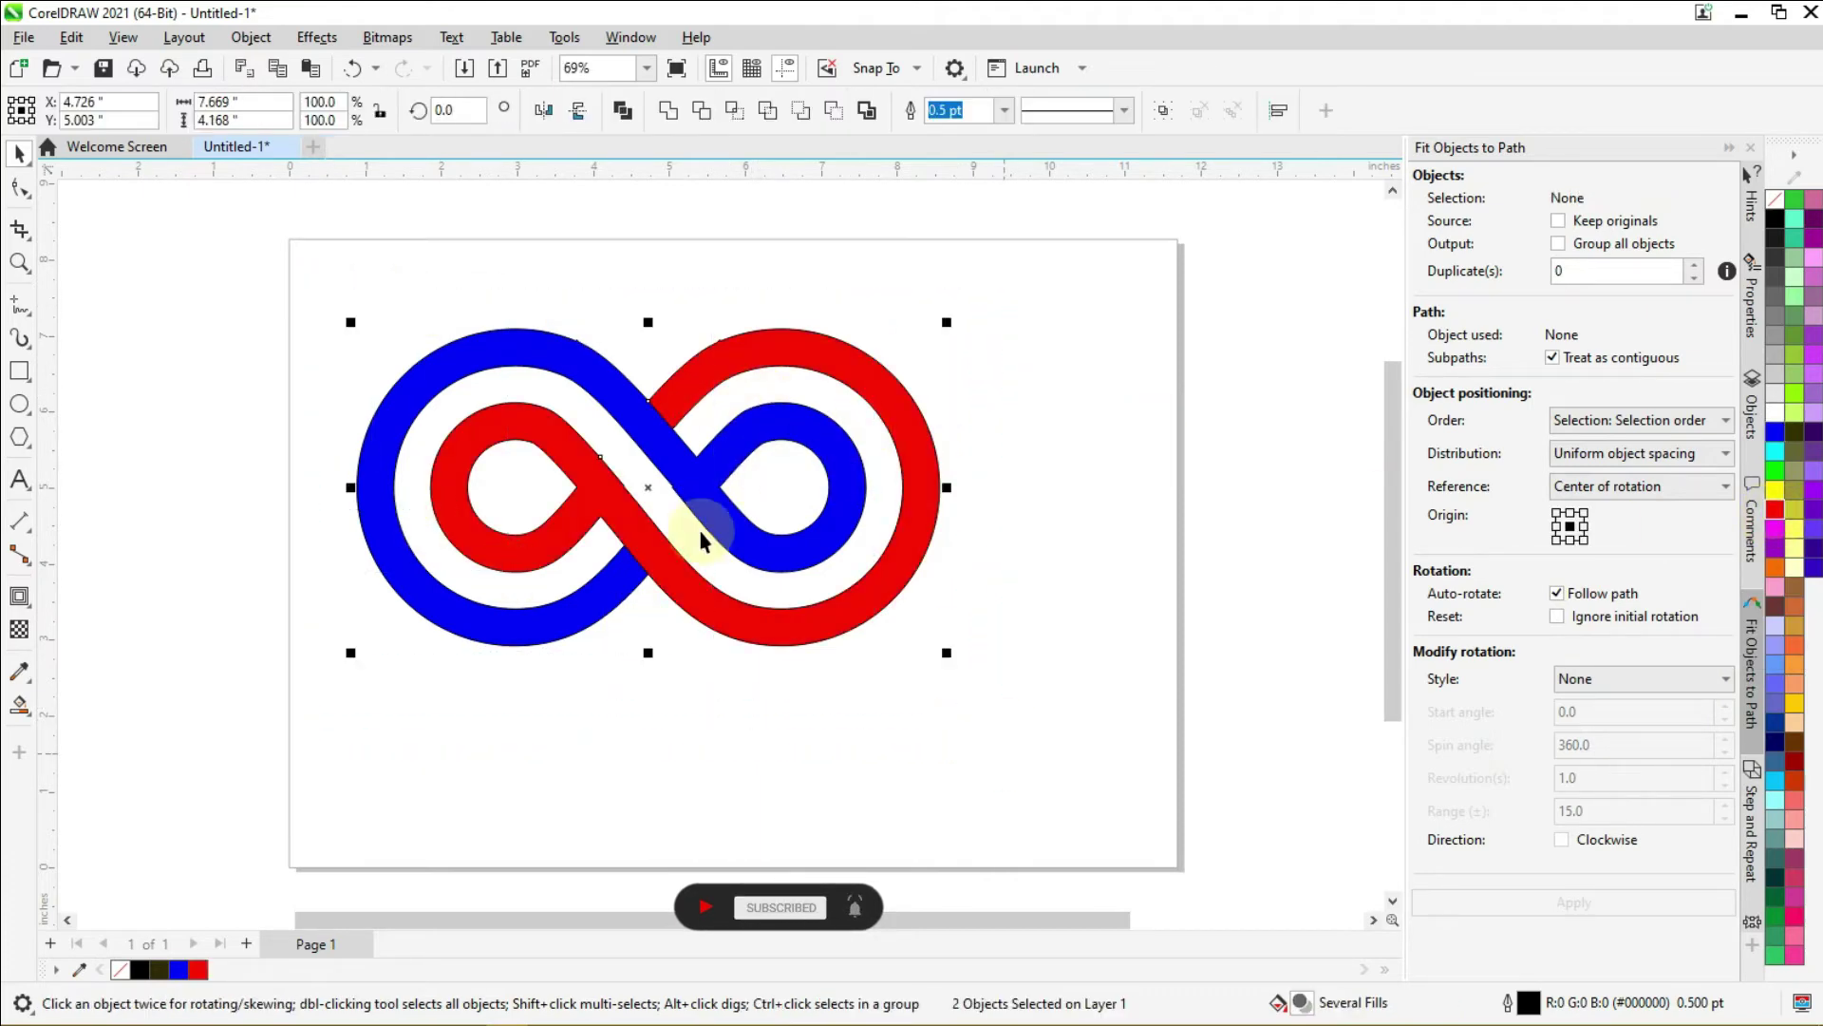
left_click(787, 458)
left_click(1005, 112)
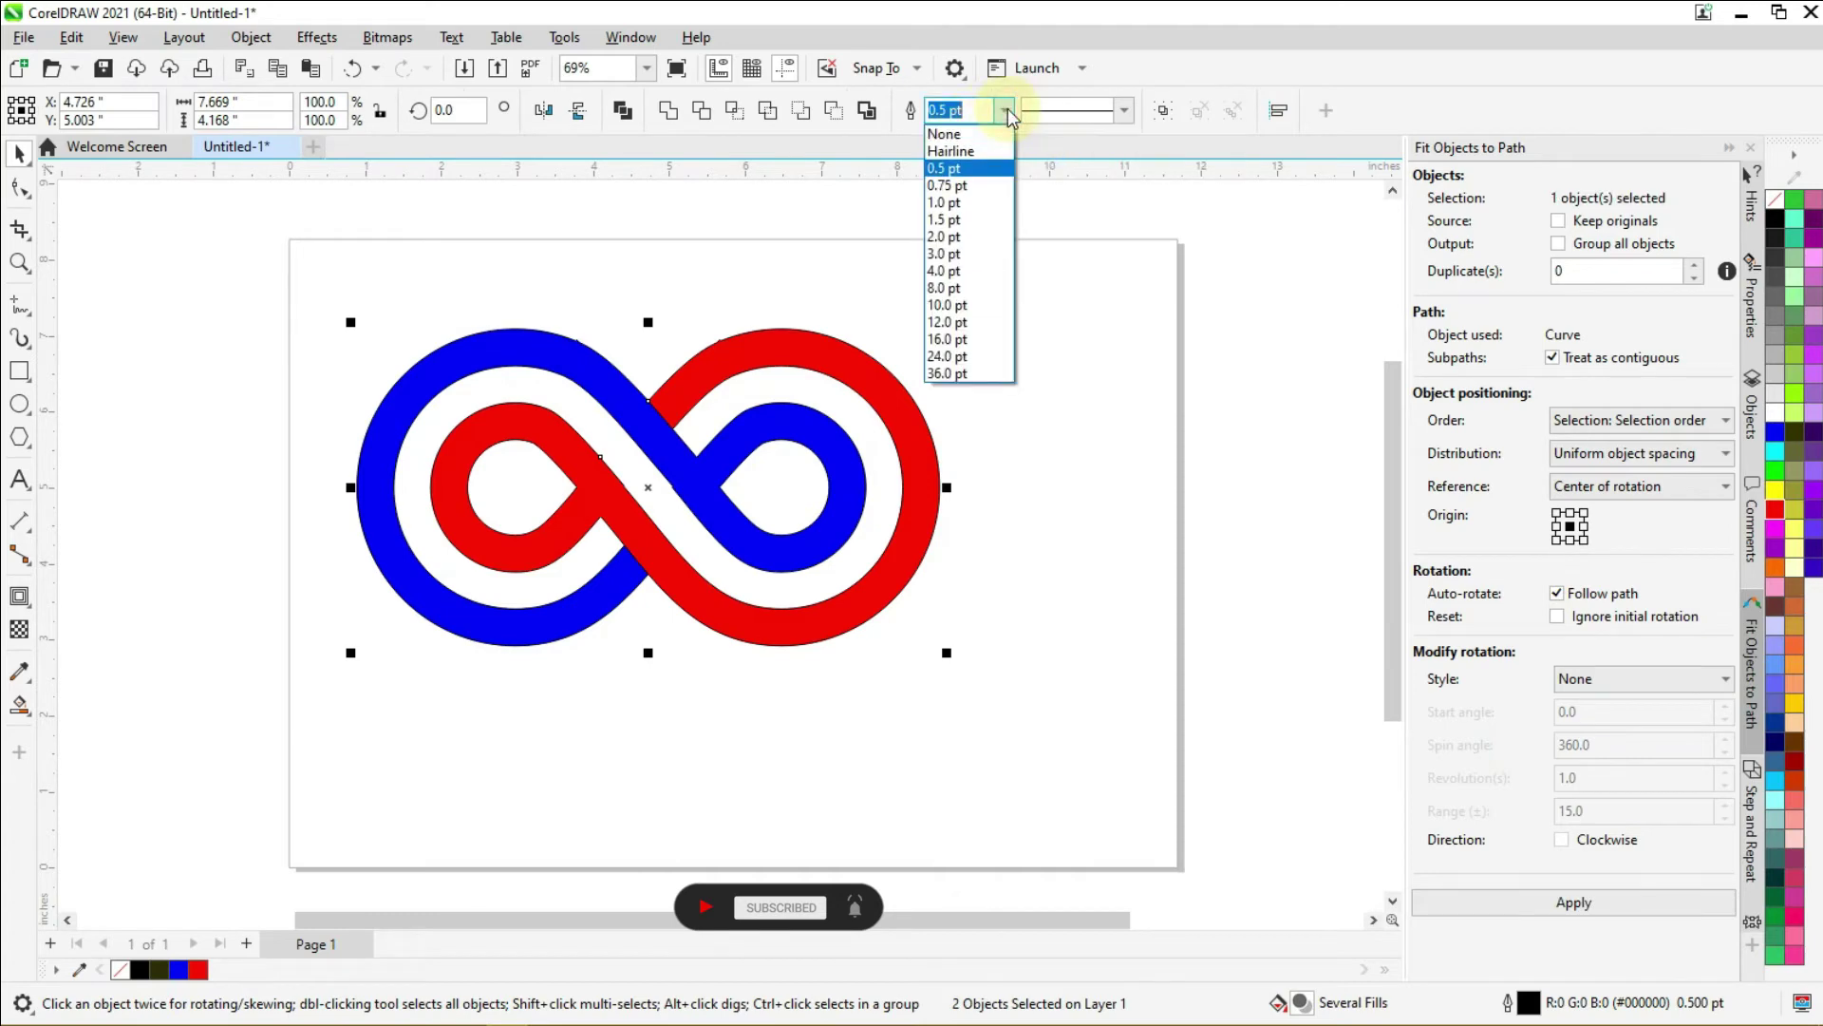
left_click(959, 142)
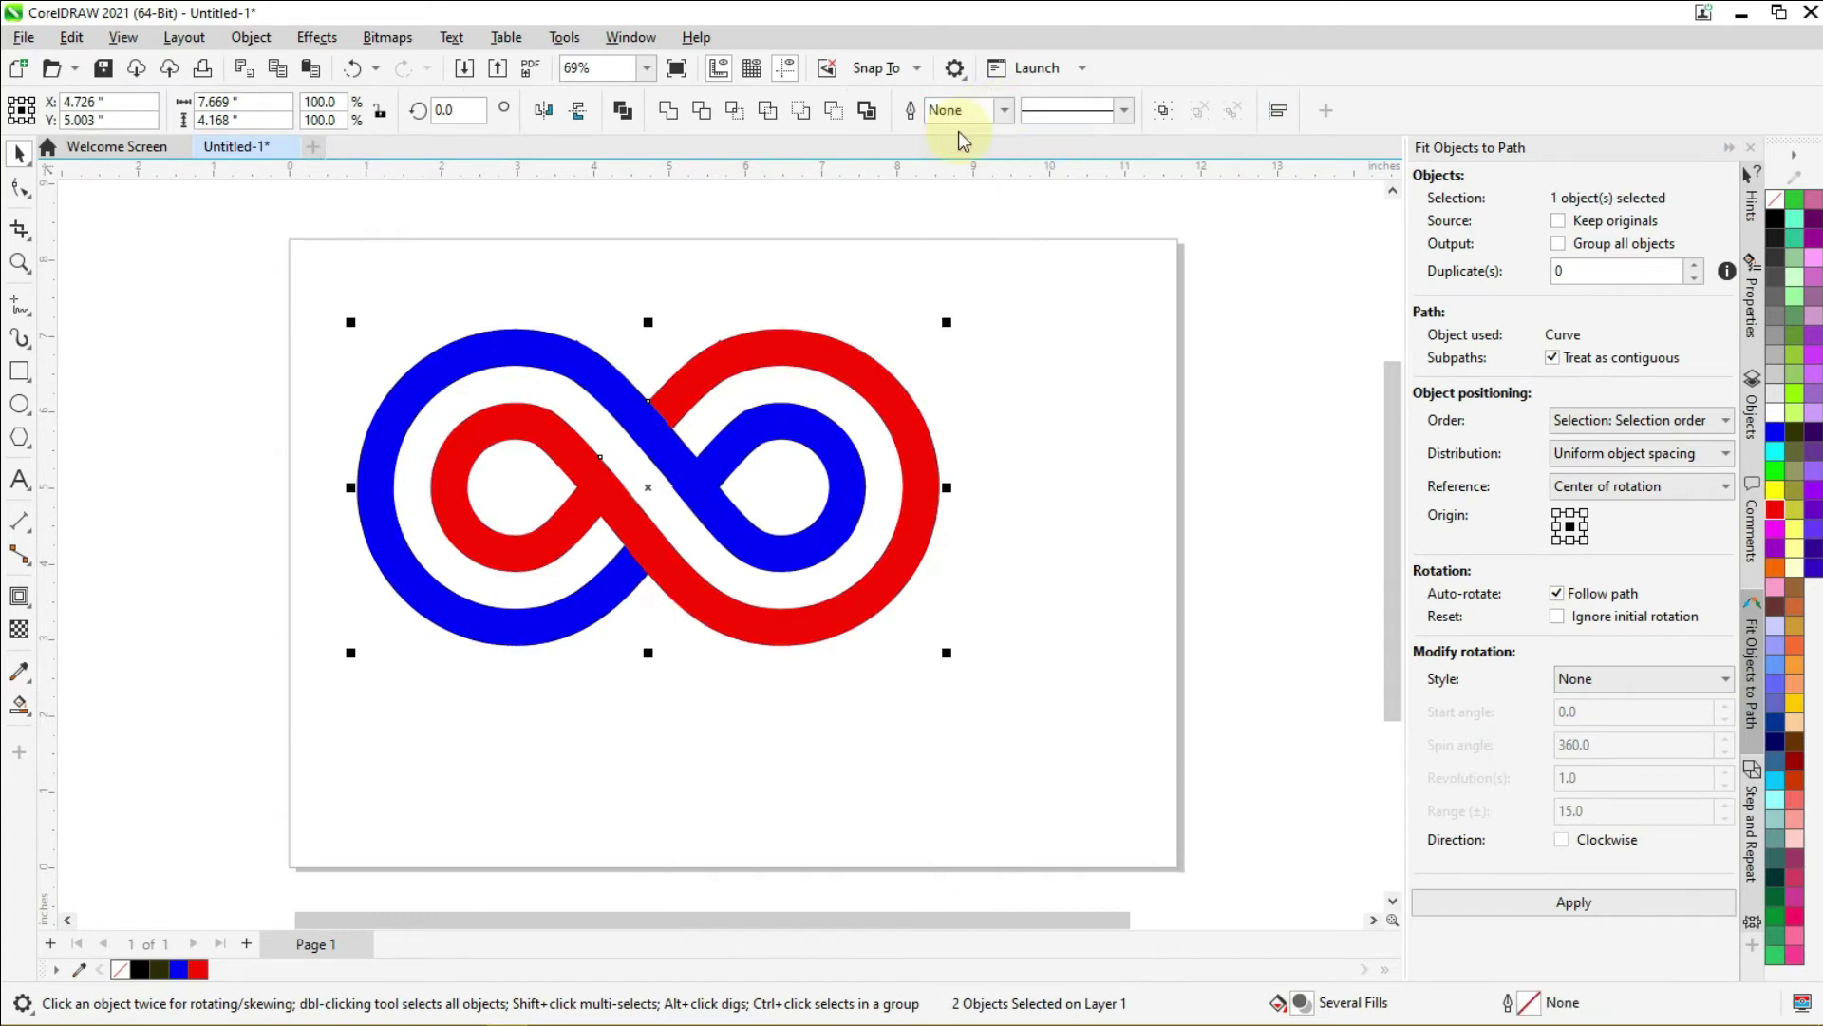
left_click(1042, 358)
Step: Apply a linear fountain fill across the full width of the blue shape with Walnut (#663300) at both end nodes
left_click(653, 421)
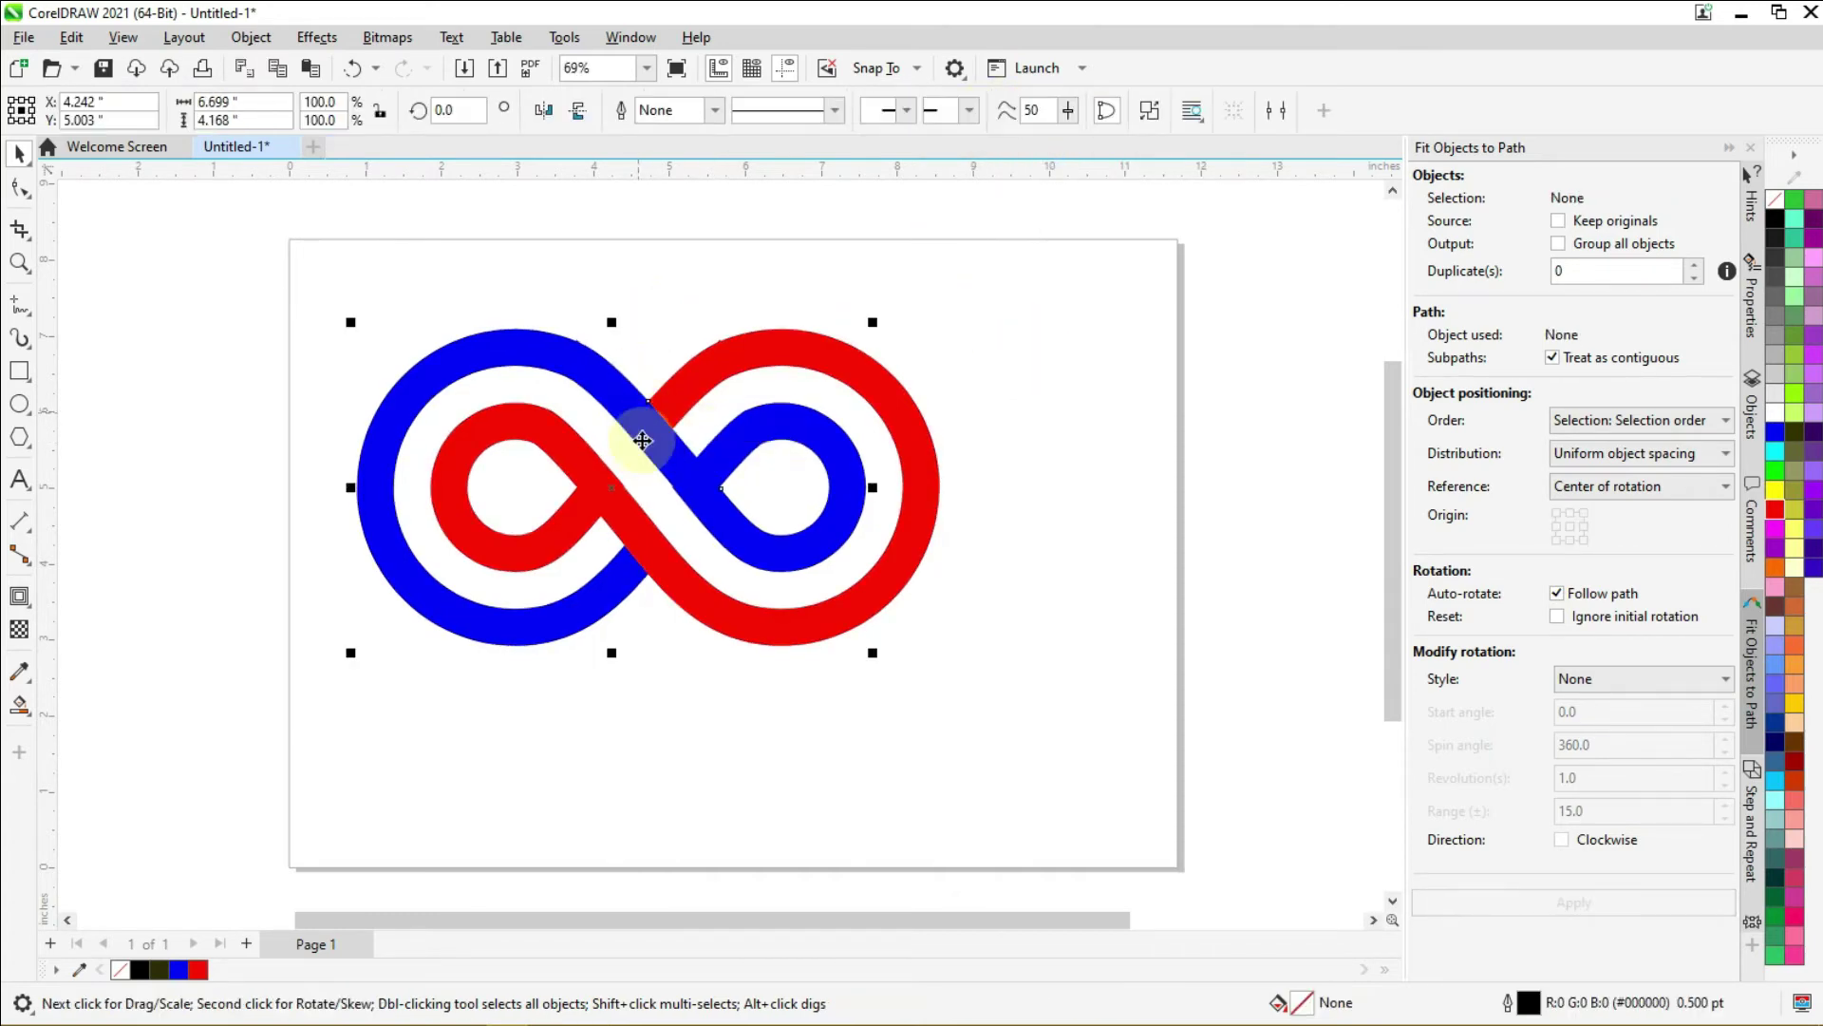
left_click(22, 712)
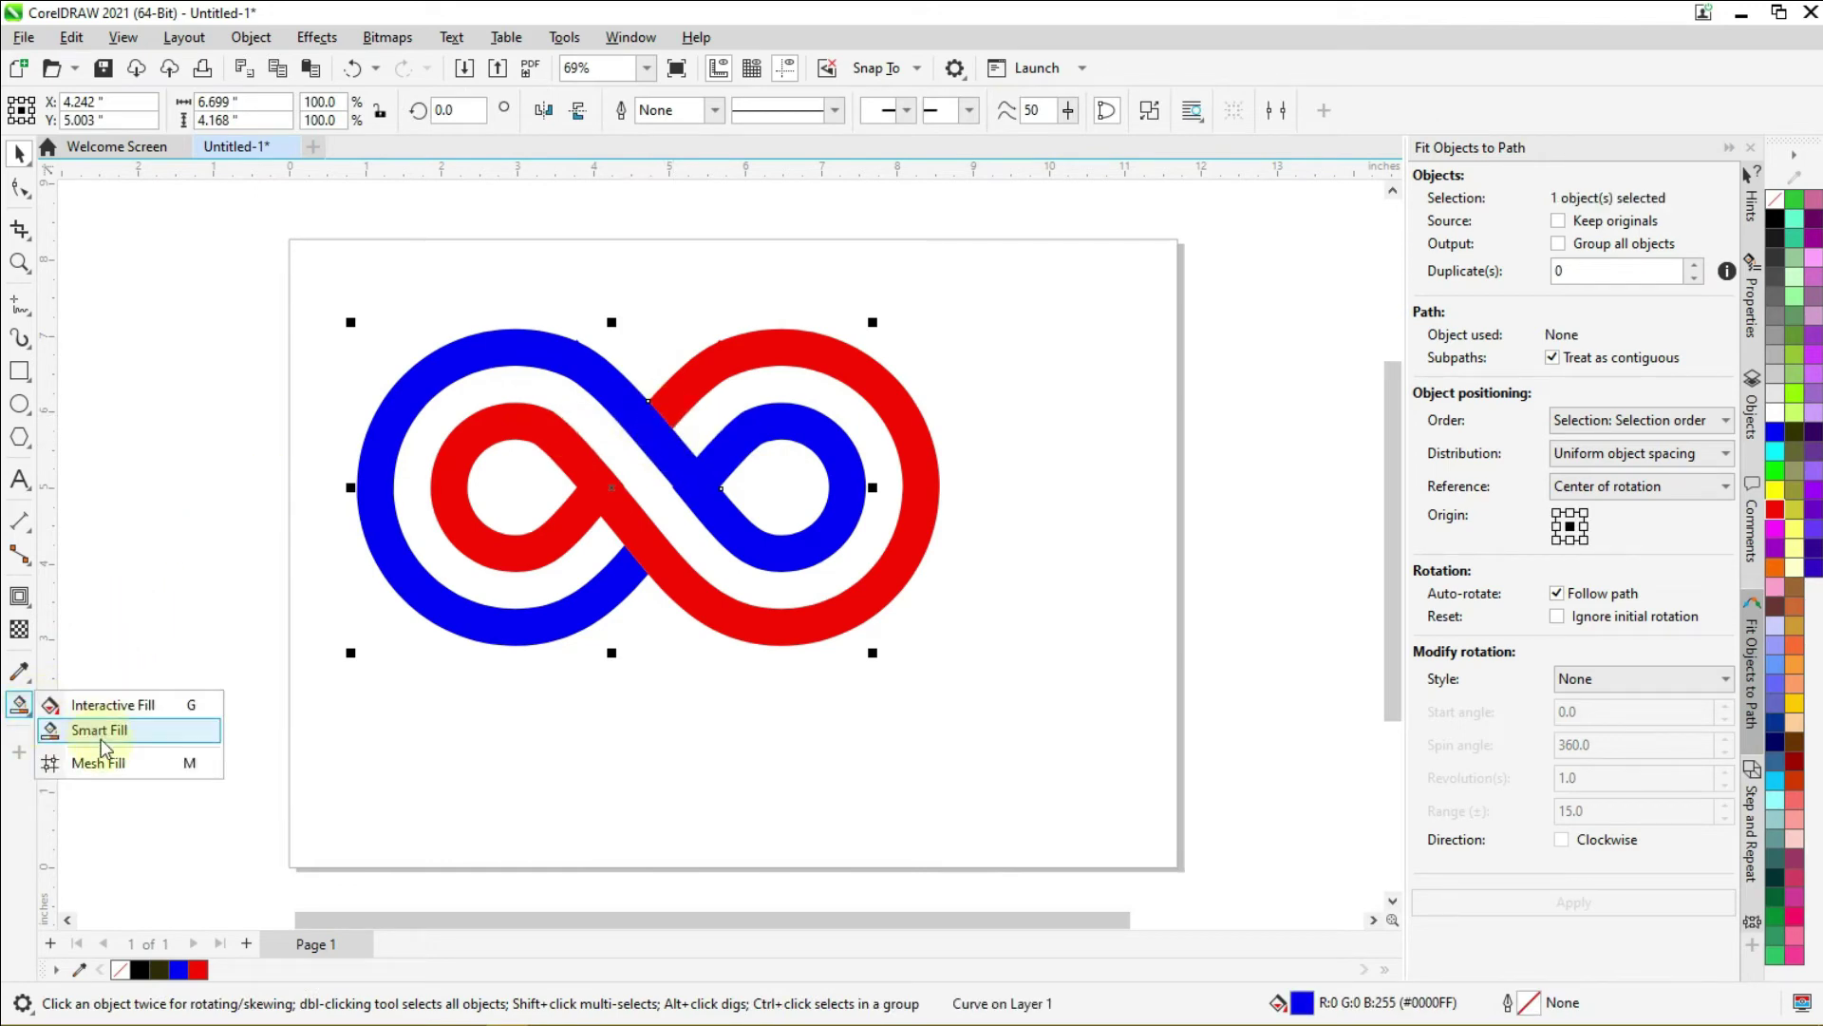
left_click(100, 704)
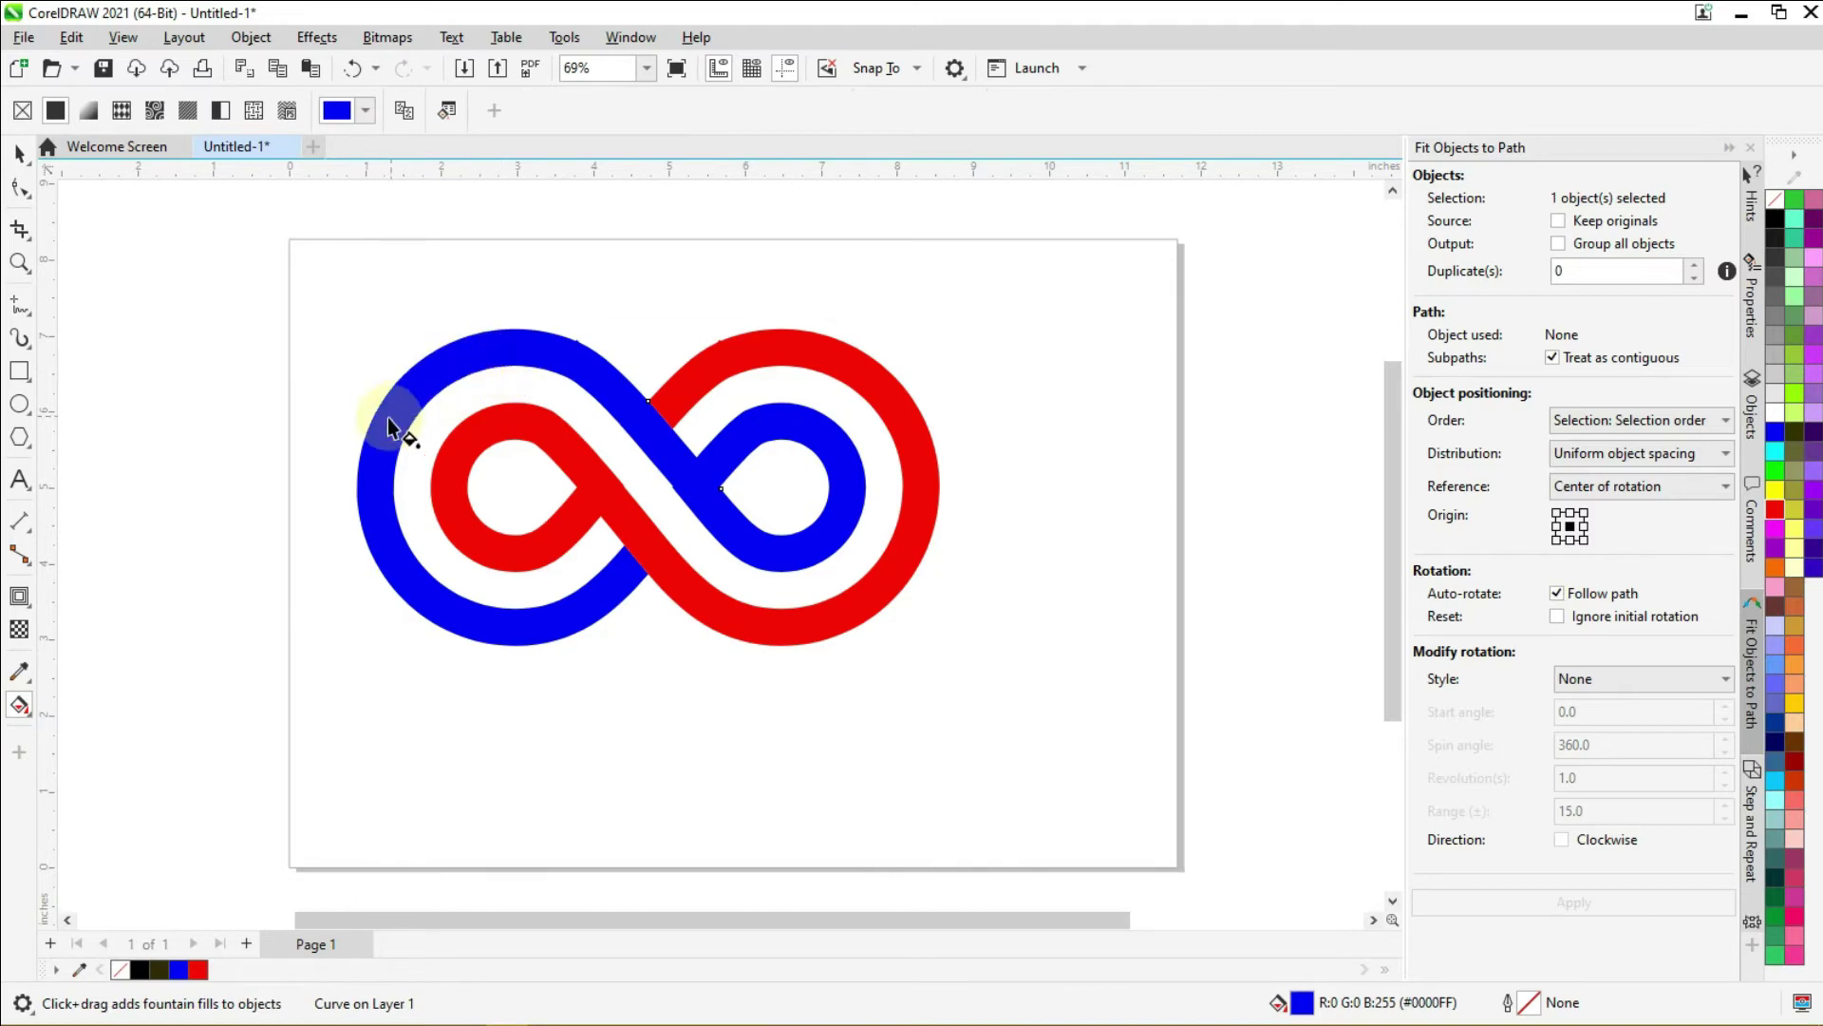
left_click_drag(374, 460, 866, 493)
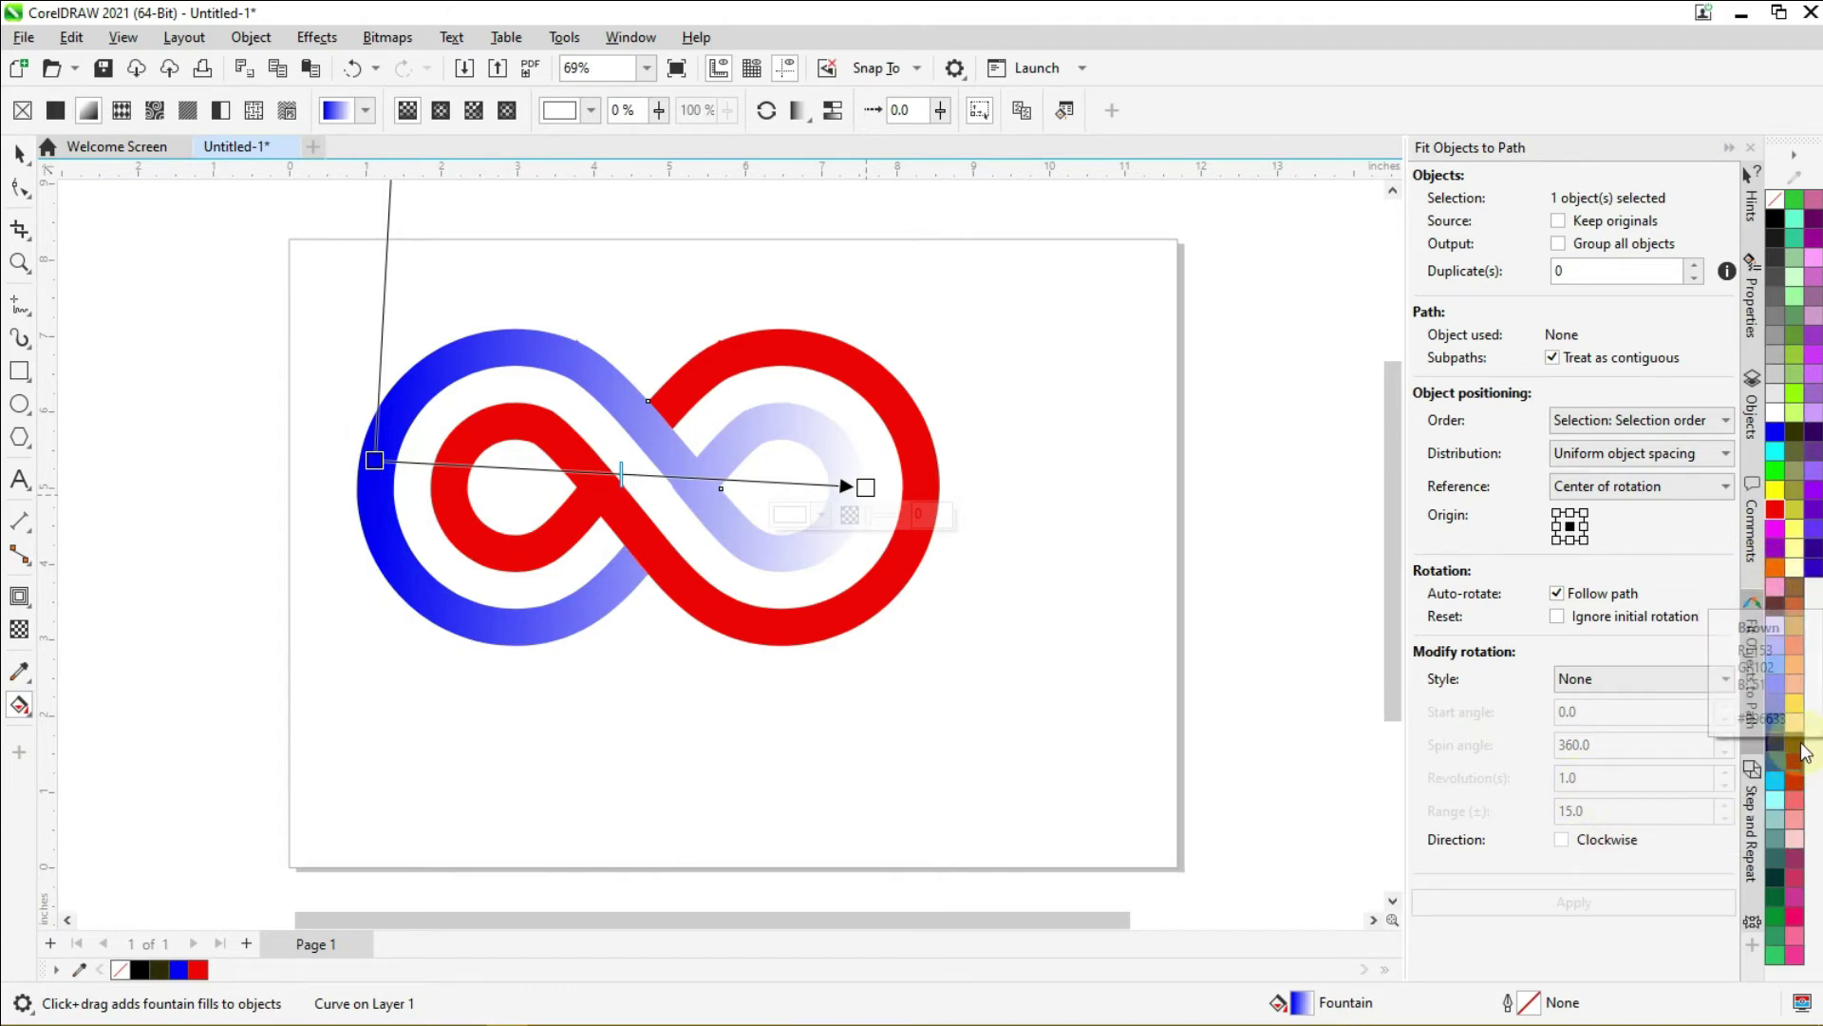
left_click_drag(1805, 758, 867, 490)
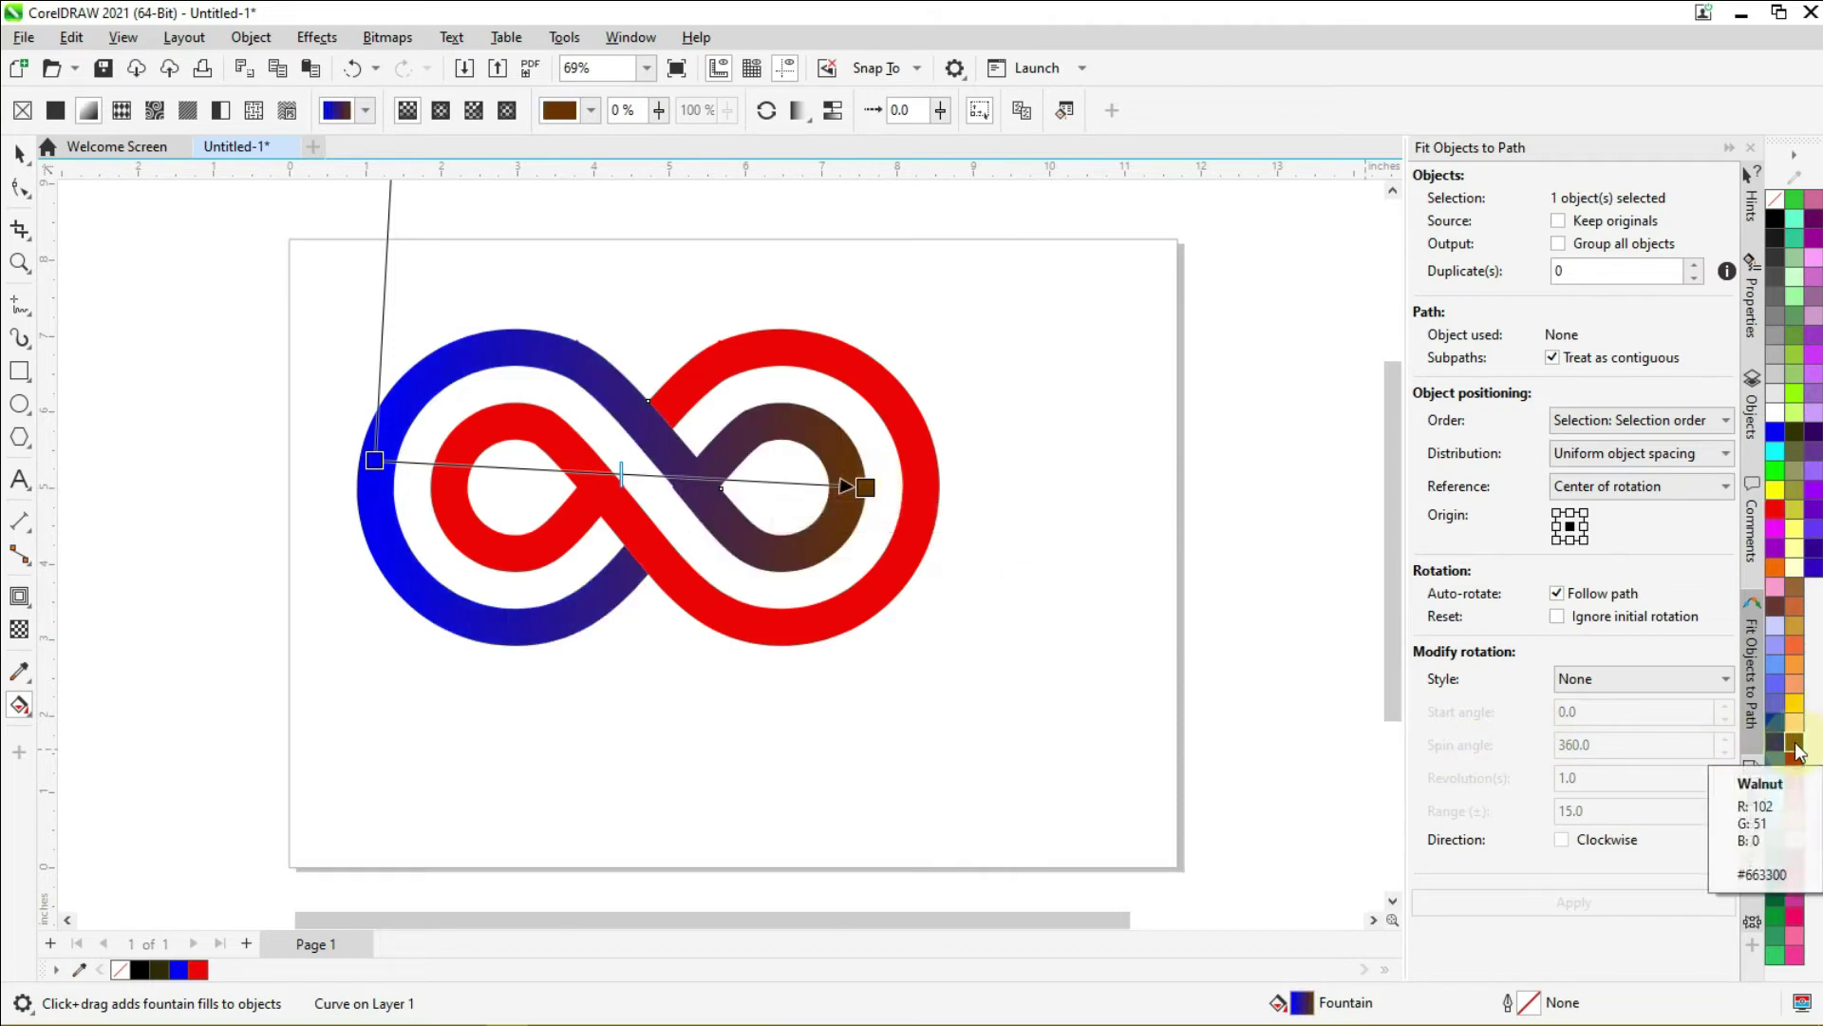
left_click_drag(1808, 745, 375, 462)
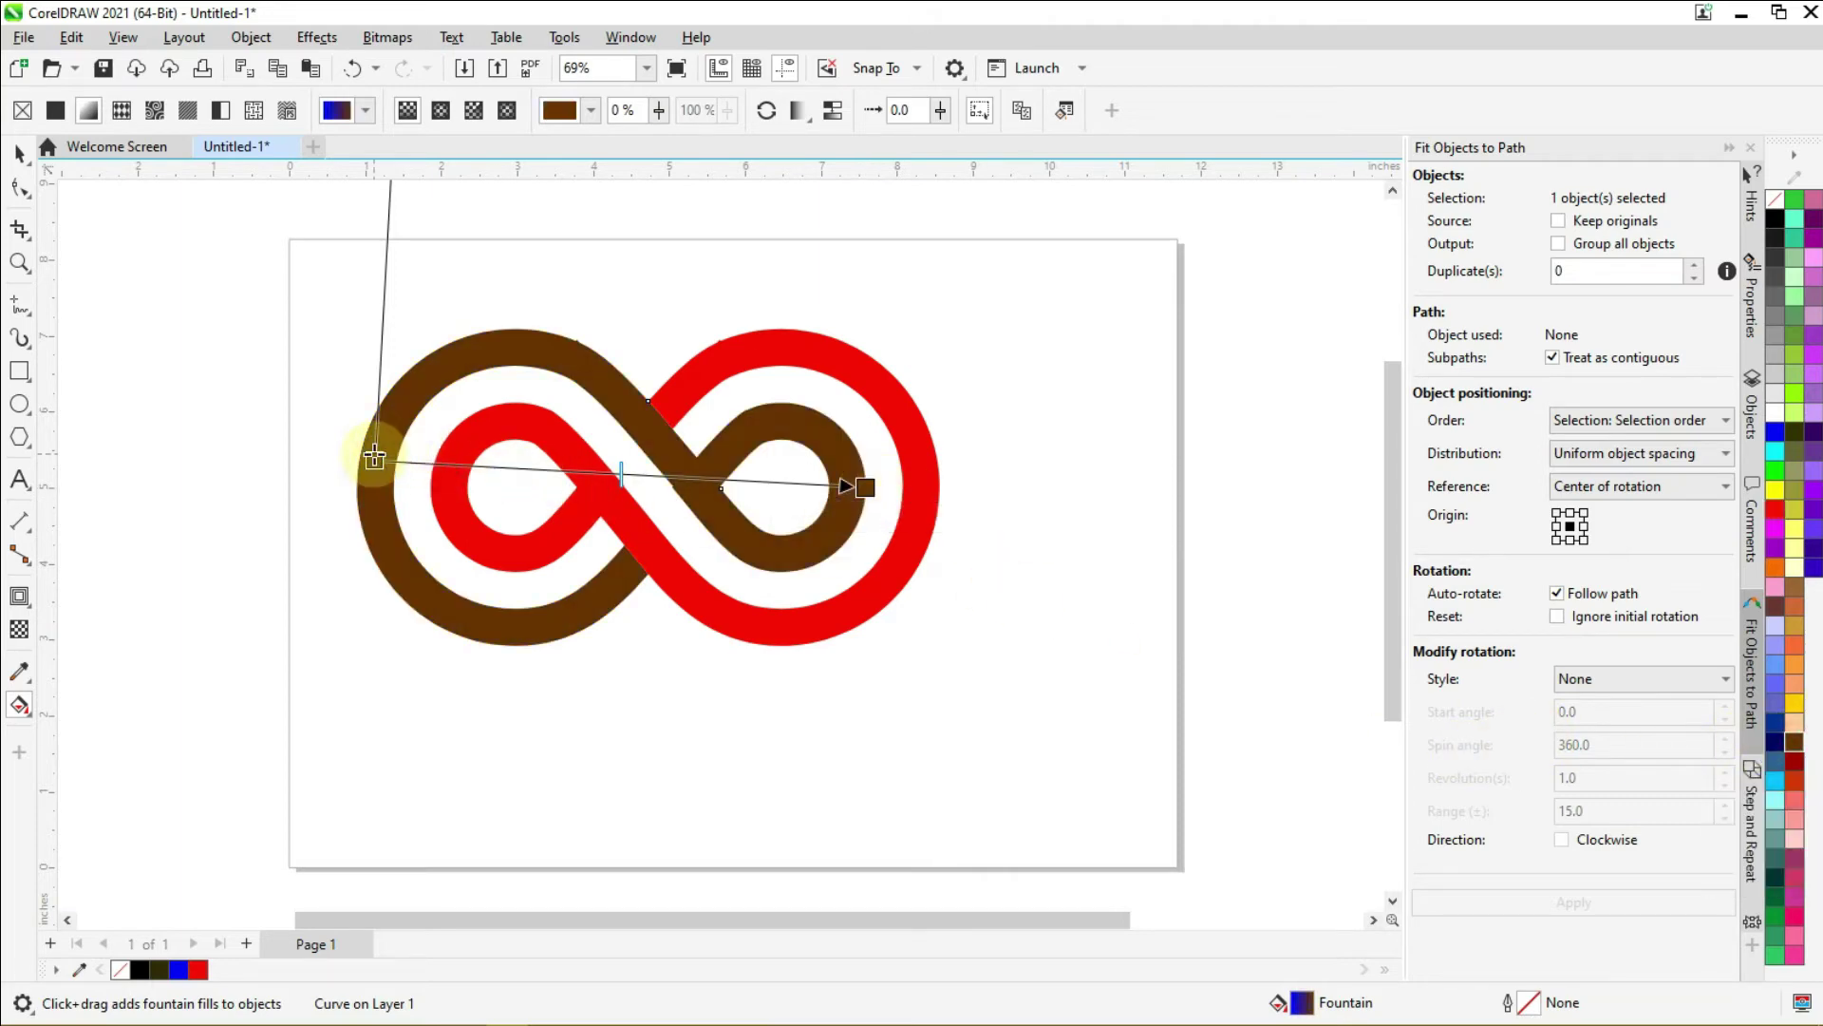
Step: Add a Light Yellow (#FFFF66) node near the middle of the brown fountain fill and move both end nodes farther outward
left_click_drag(866, 488, 904, 487)
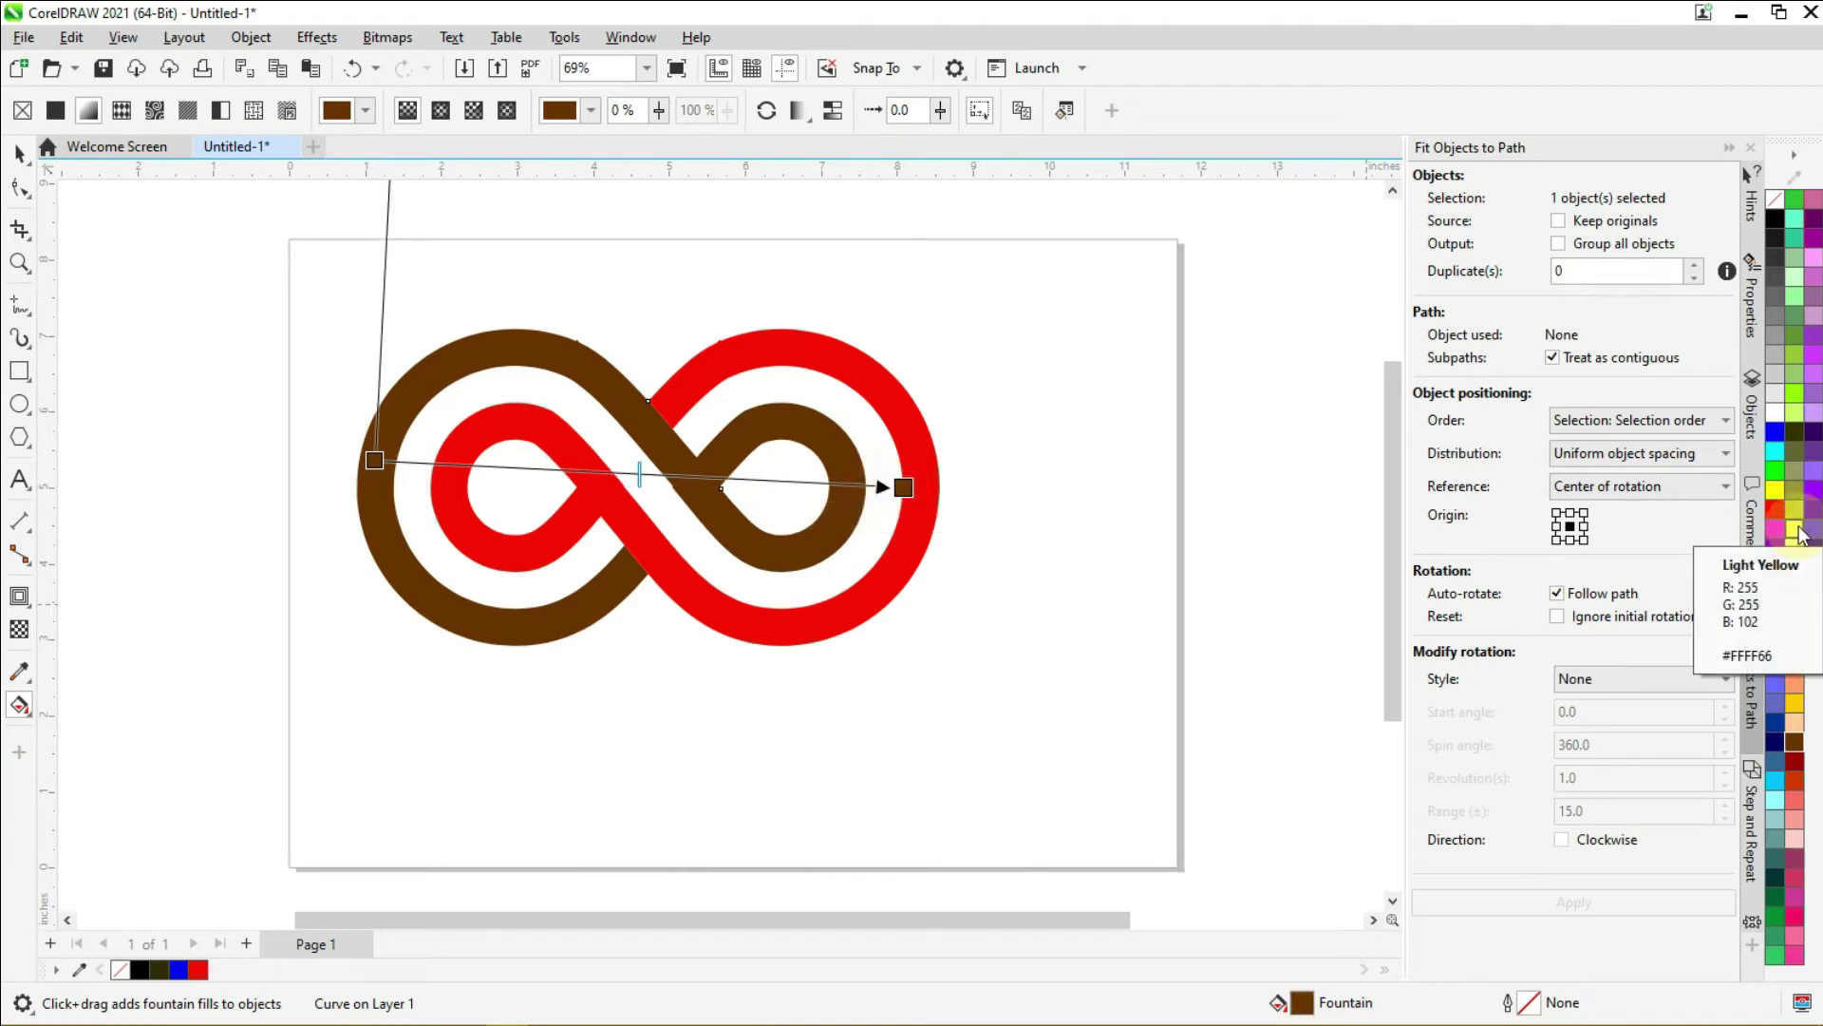
left_click_drag(1805, 528, 617, 473)
left_click_drag(361, 462, 334, 471)
left_click_drag(907, 485, 915, 485)
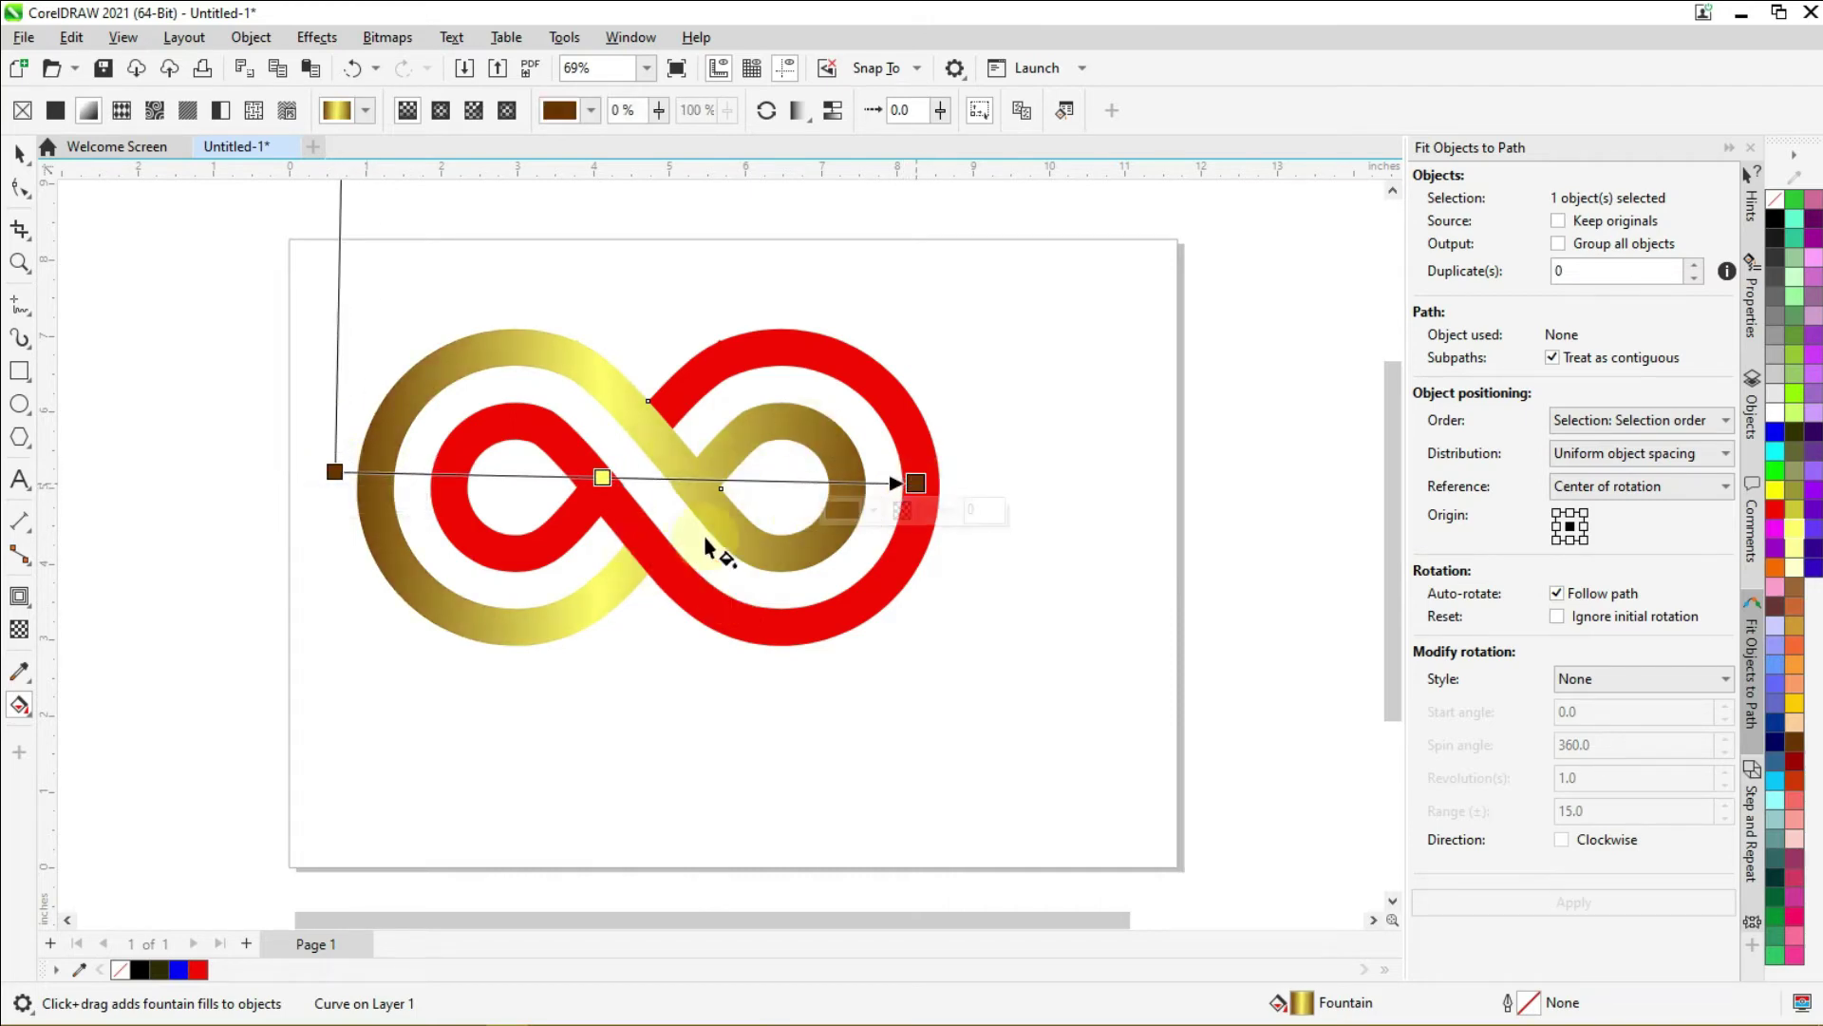
Step: Apply a linear fountain fill across the red shape with 50% Black at both ends and a 10% Black node midway
left_click(748, 345)
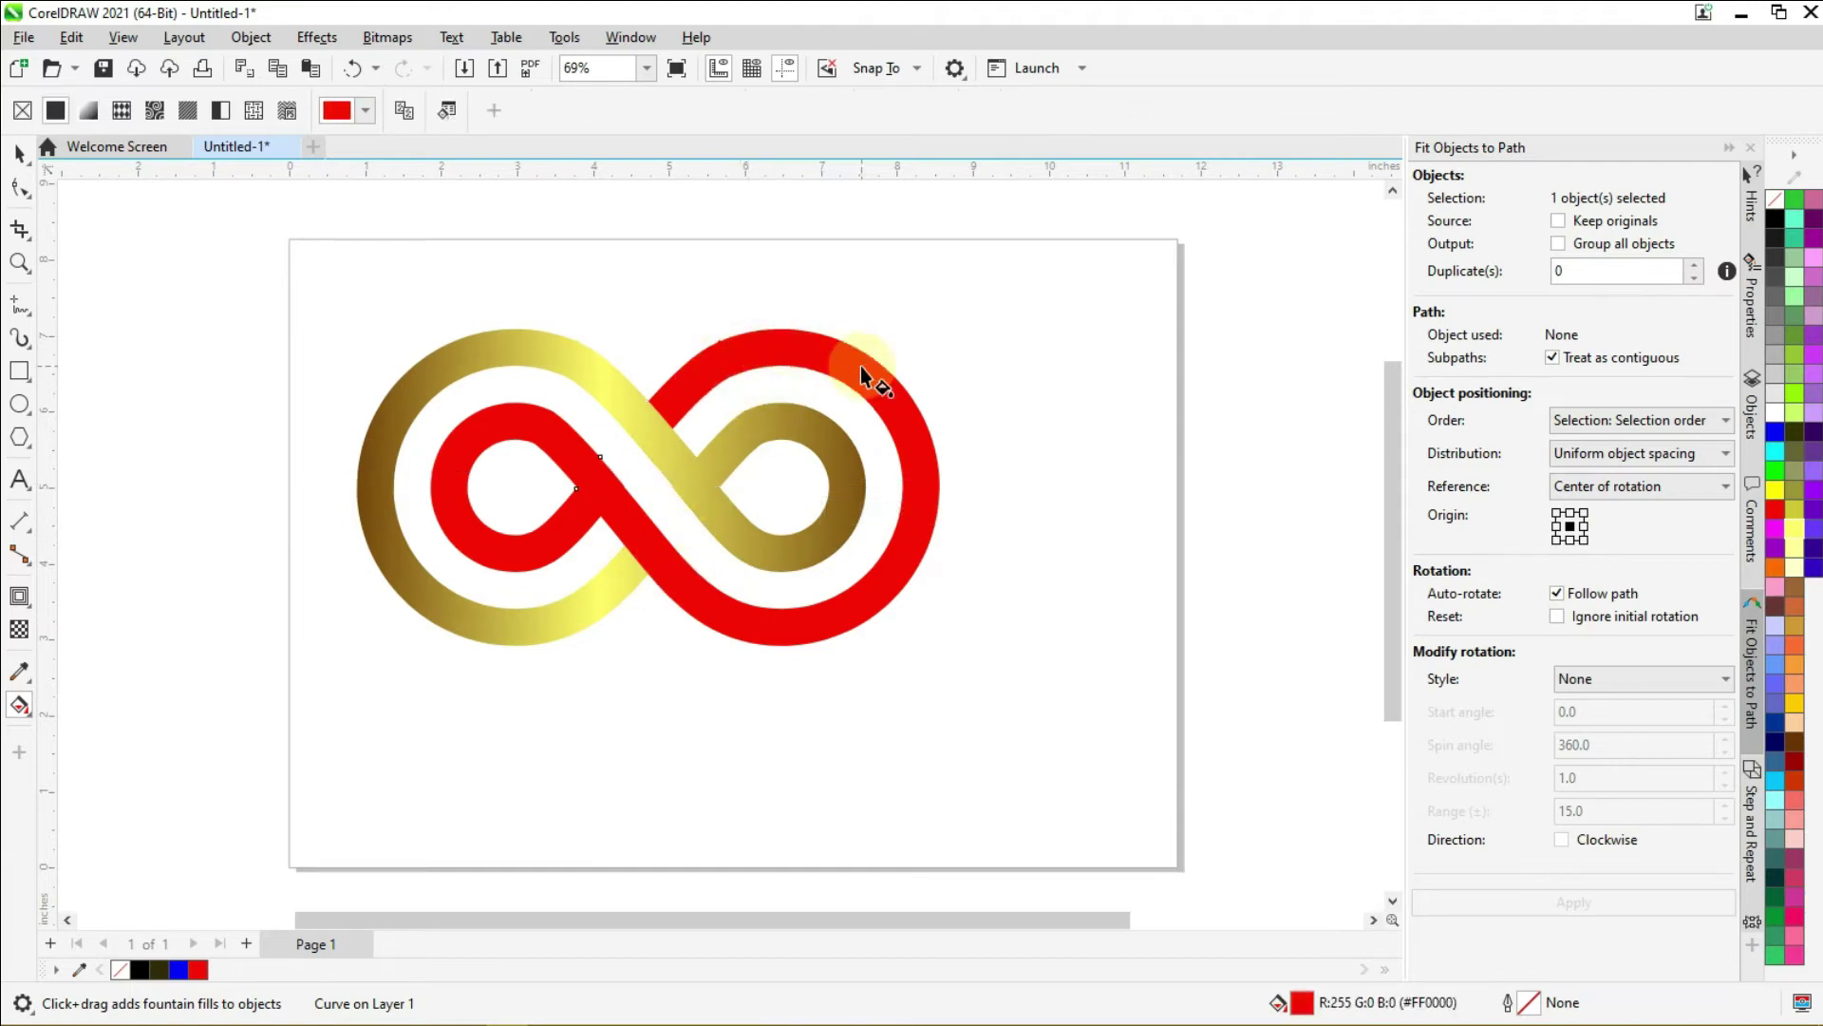
left_click_drag(453, 471, 946, 511)
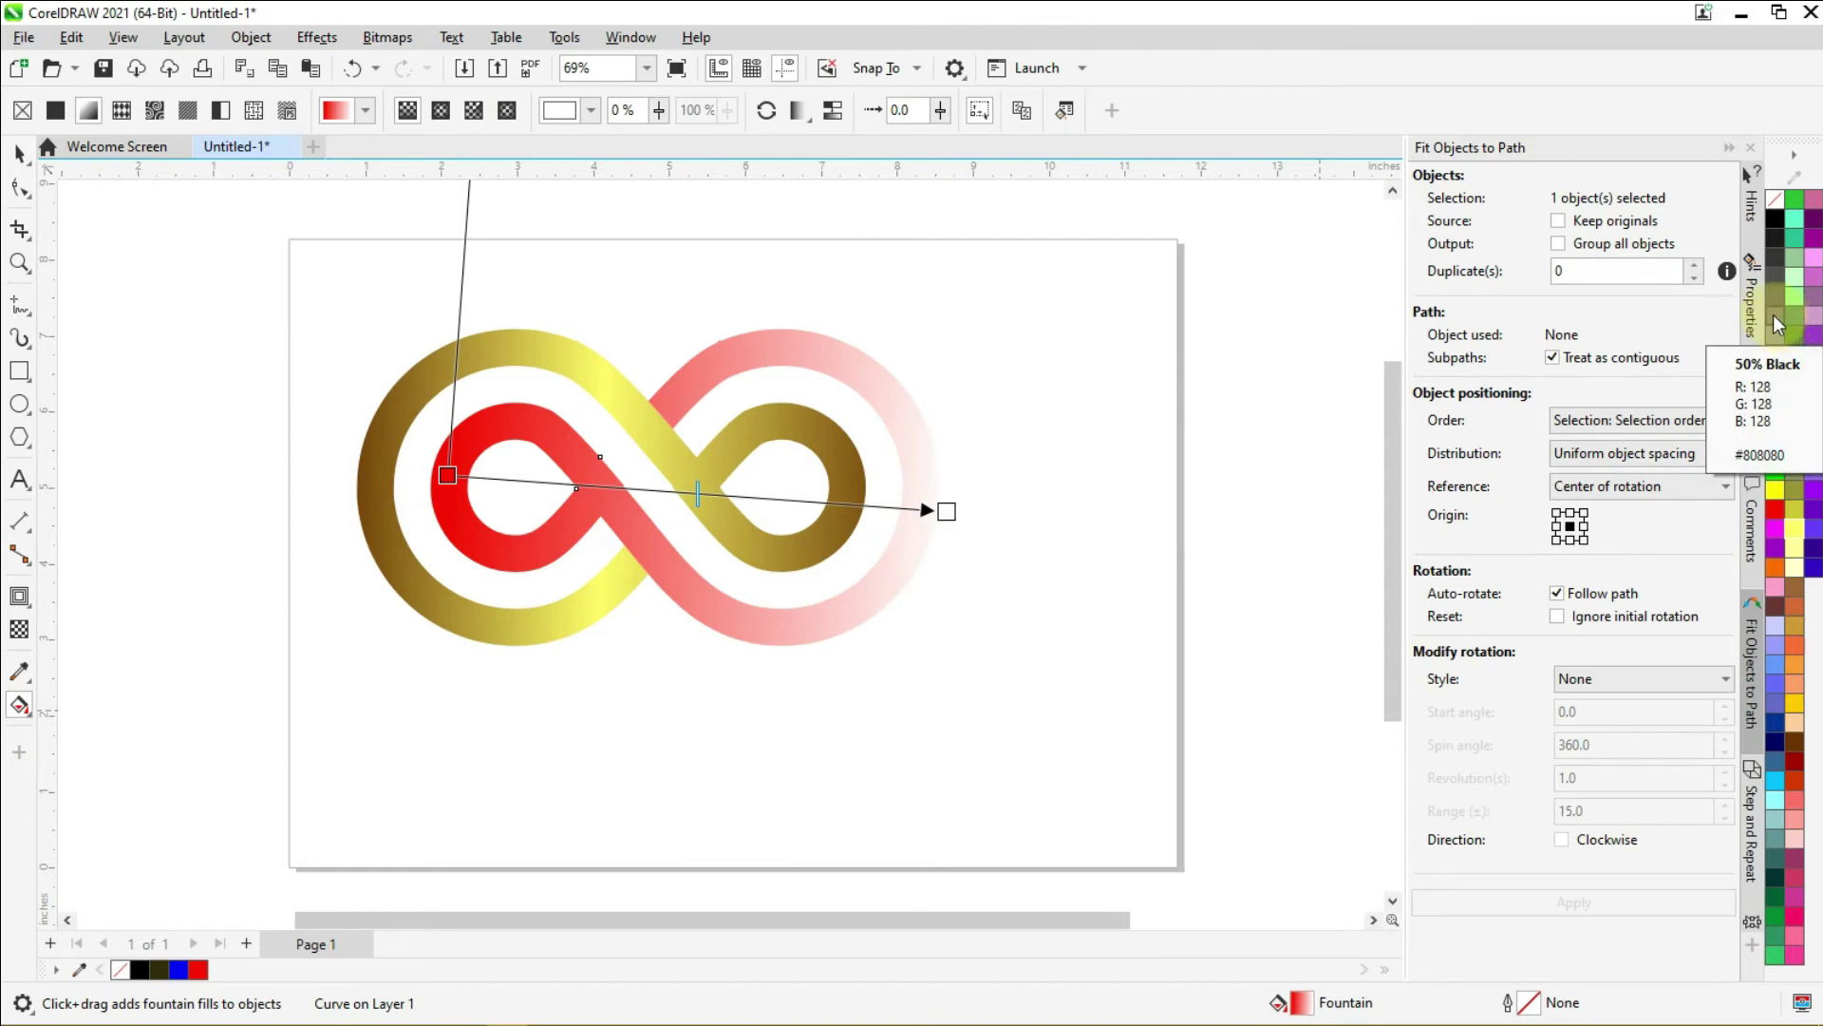
left_click_drag(1774, 319, 1069, 463)
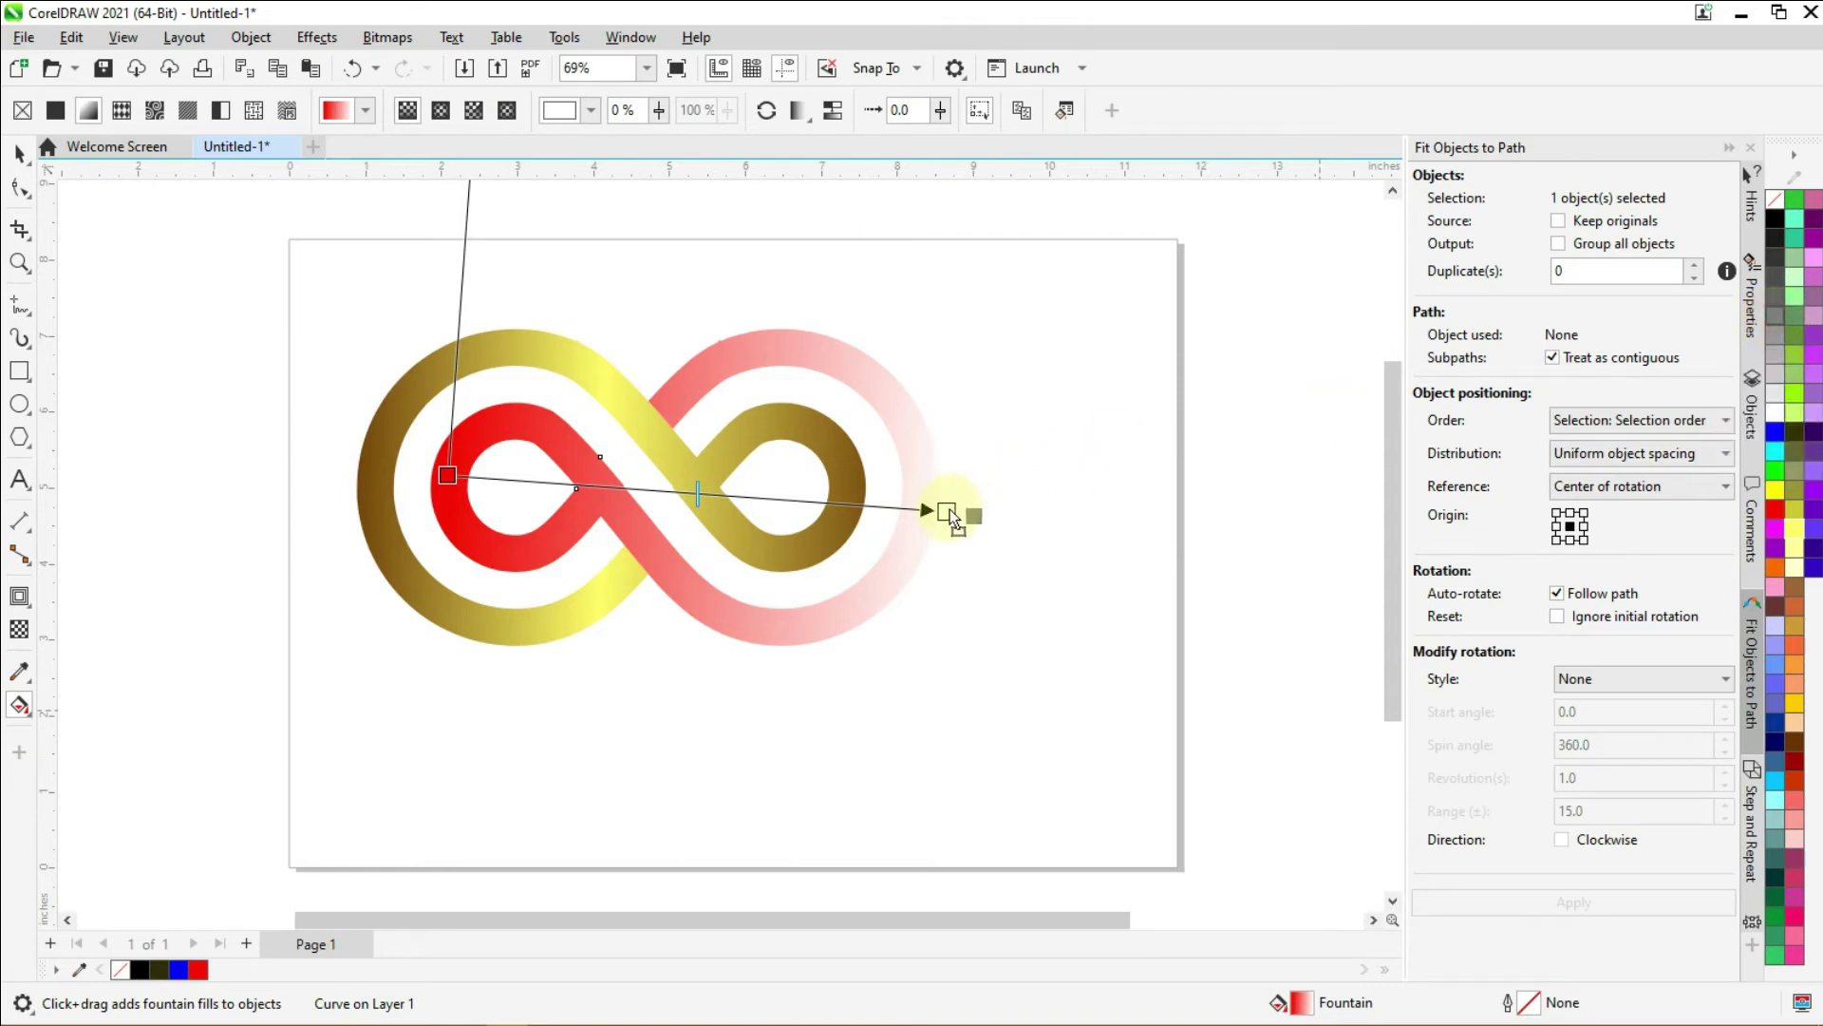
left_click_drag(952, 516, 948, 513)
mouse_move(1774, 317)
left_mouse_down()
mouse_move(928, 367)
mouse_move(564, 433)
mouse_move(472, 484)
mouse_move(448, 477)
left_mouse_up()
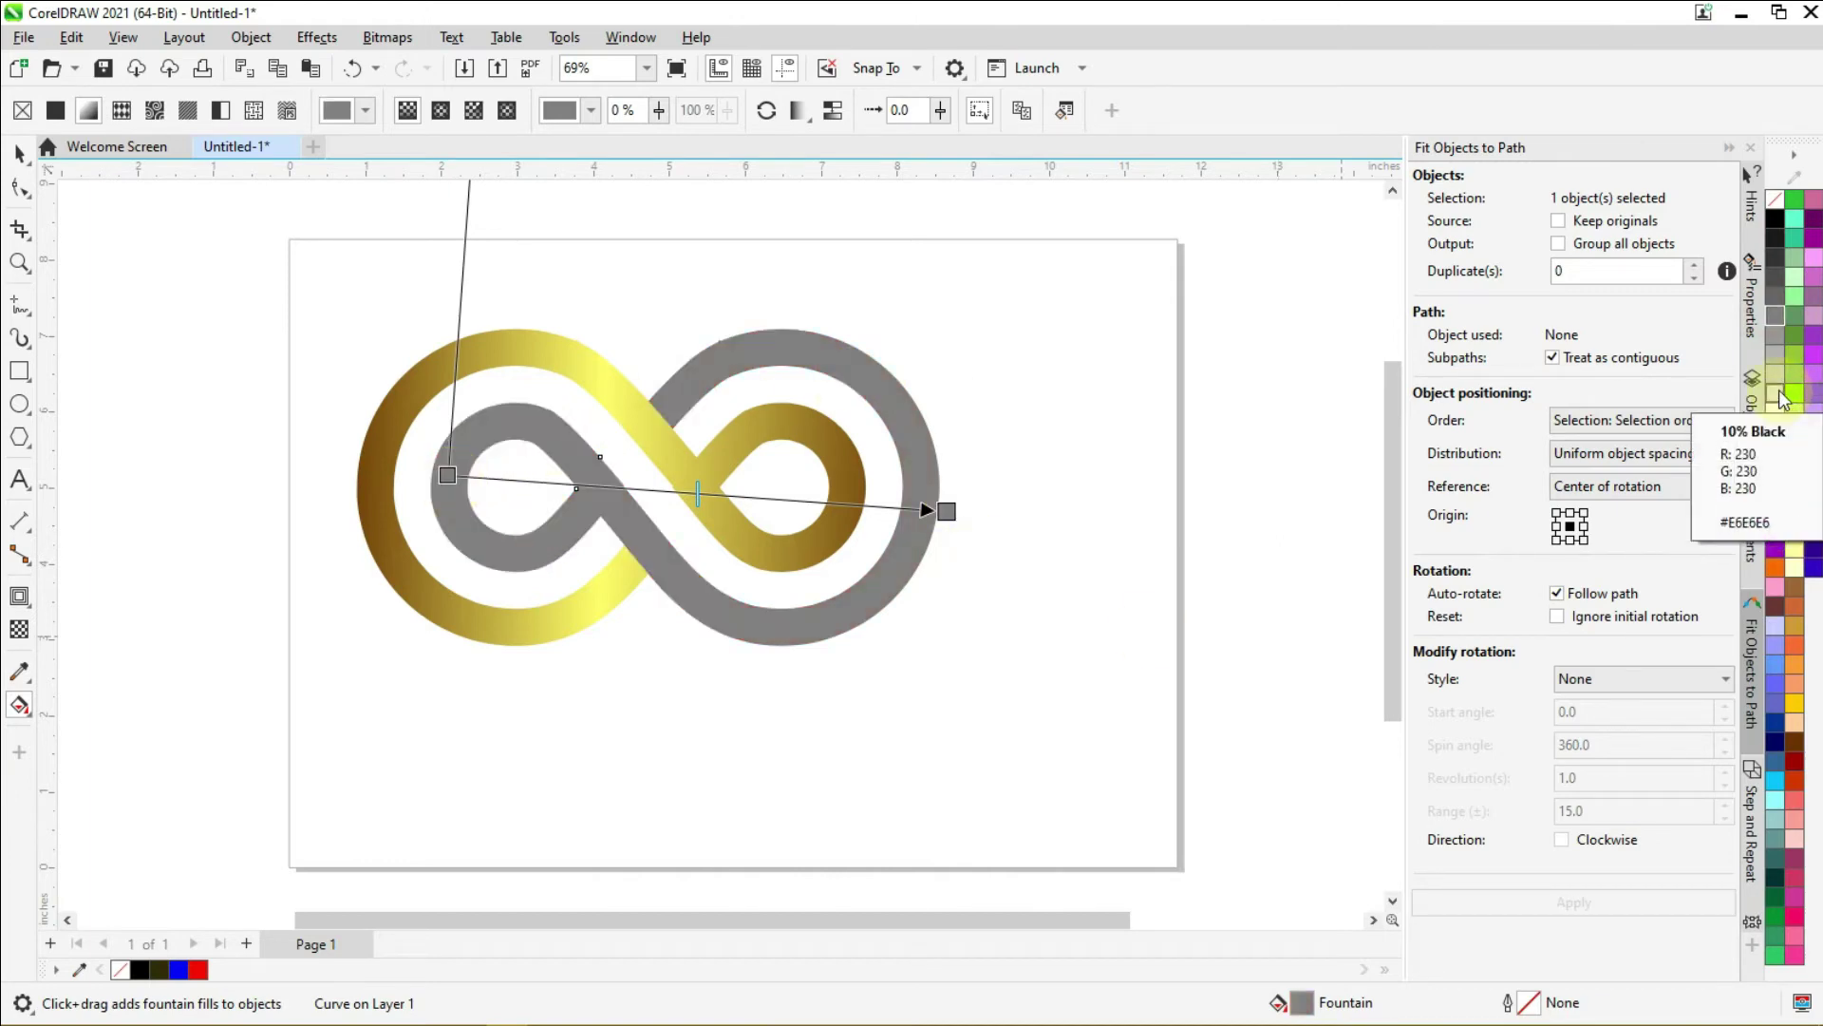
left_click_drag(1781, 399, 714, 510)
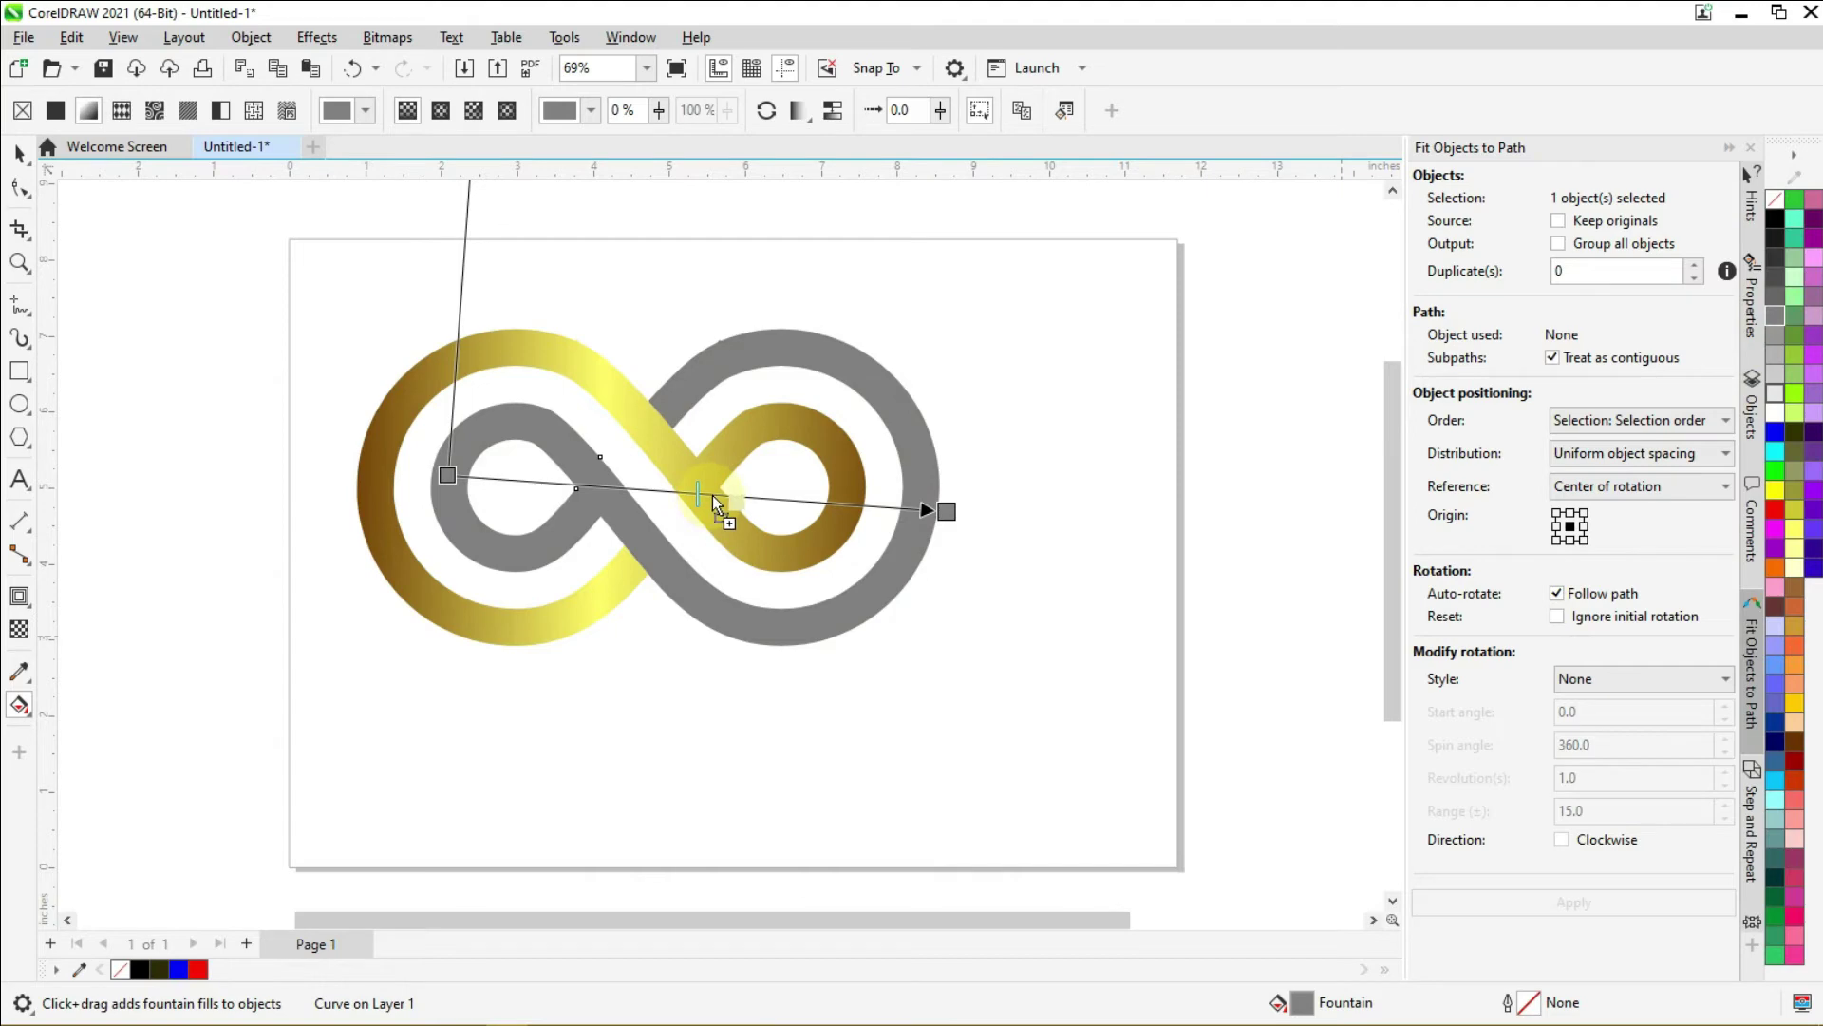
double_click(712, 494)
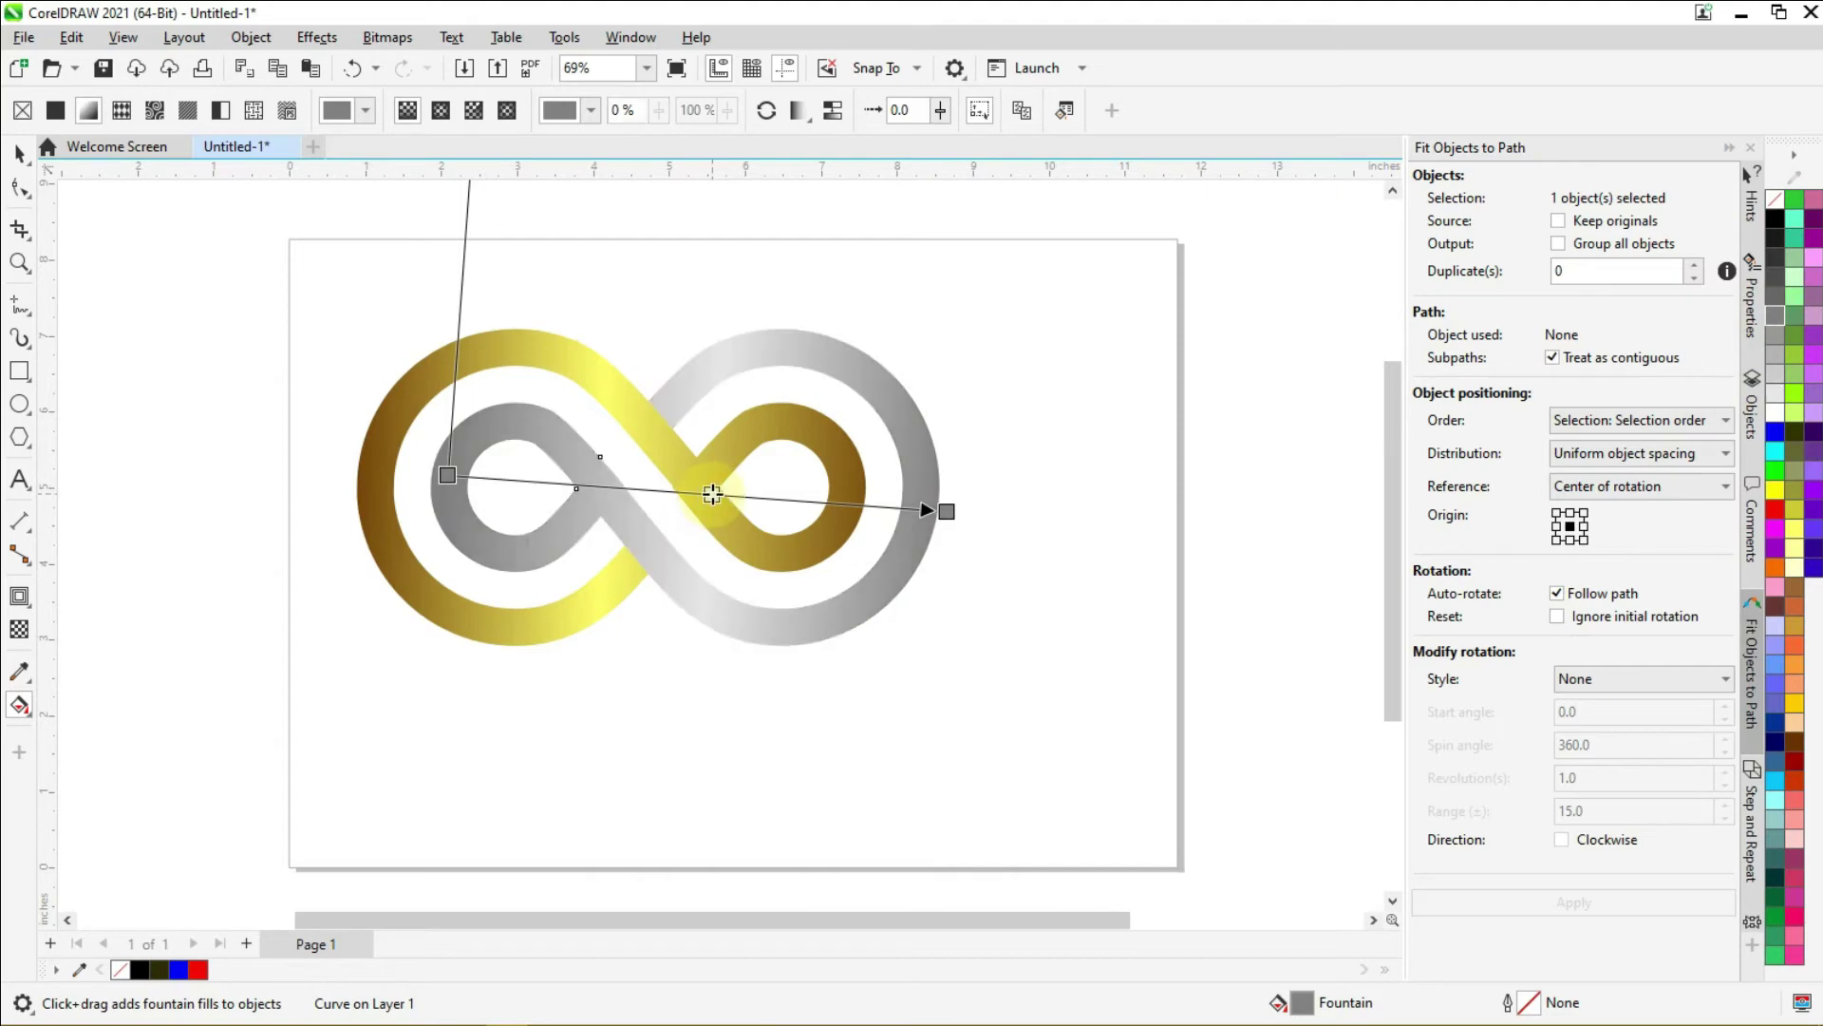
Step: Recolour both end nodes of the grey fountain fill to near-black and move them slightly outward
left_click(947, 510)
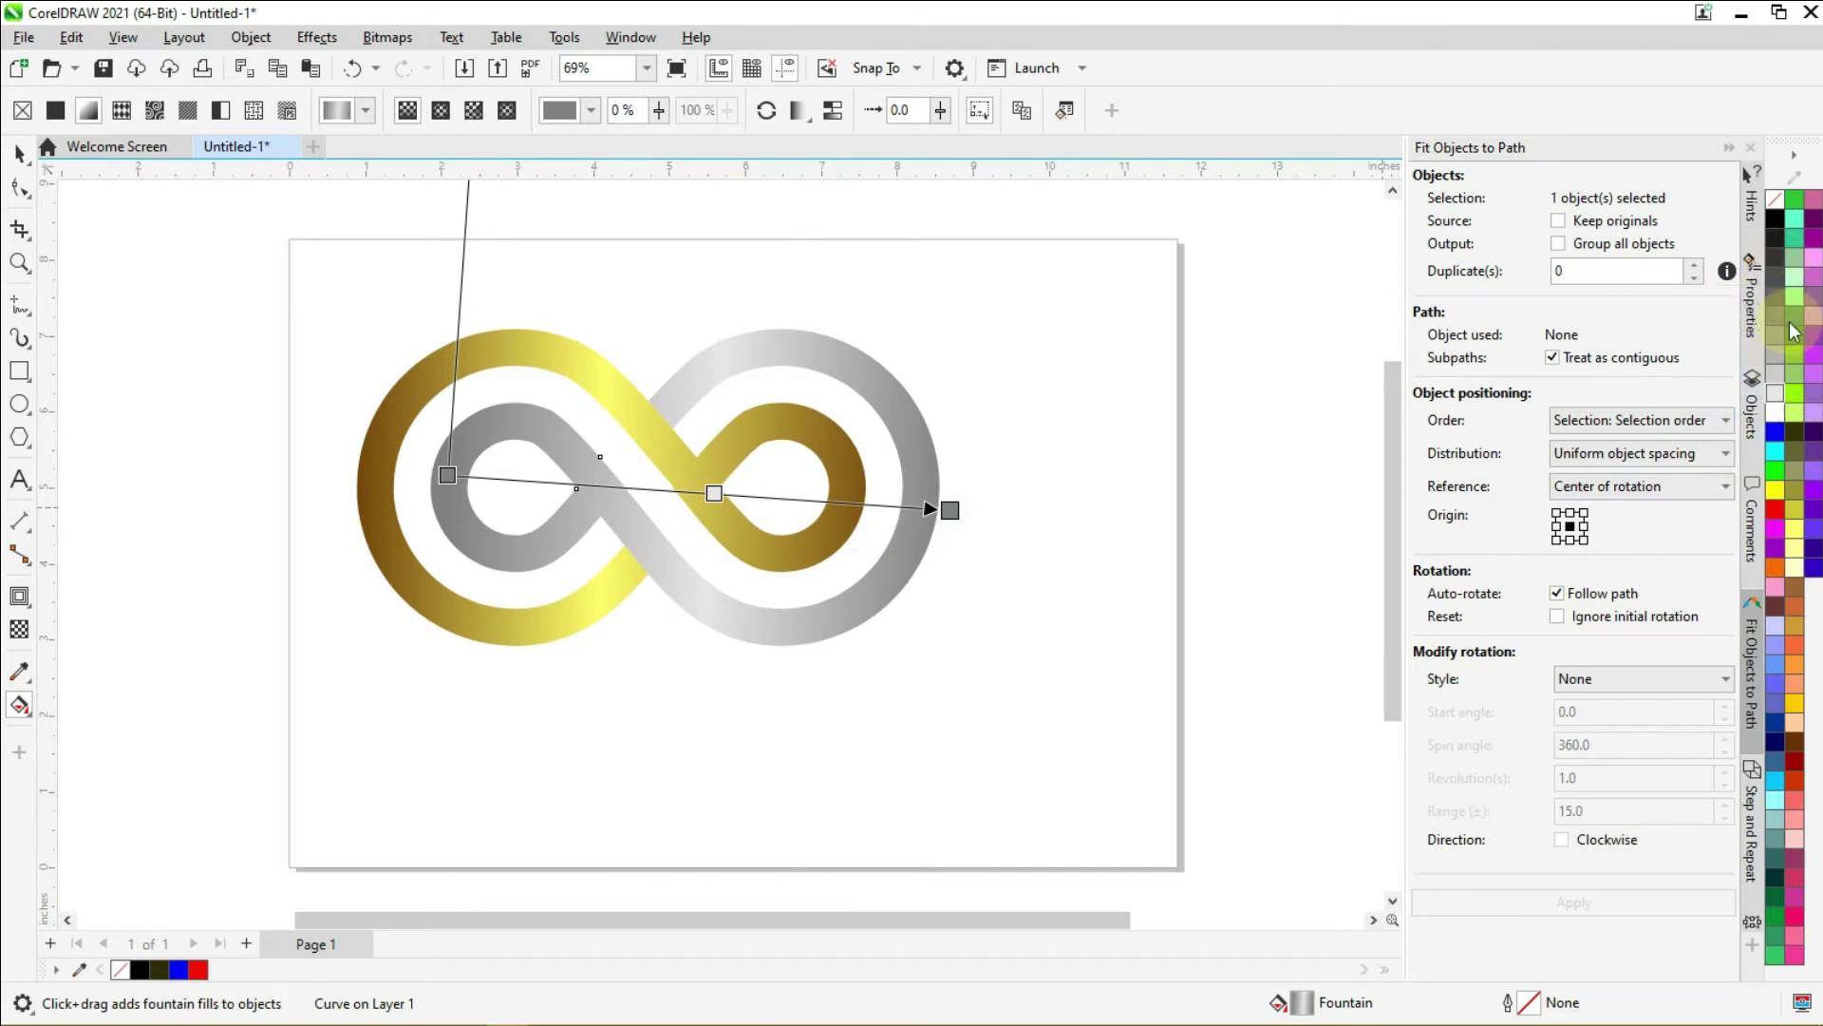
left_click_drag(1782, 266, 952, 507)
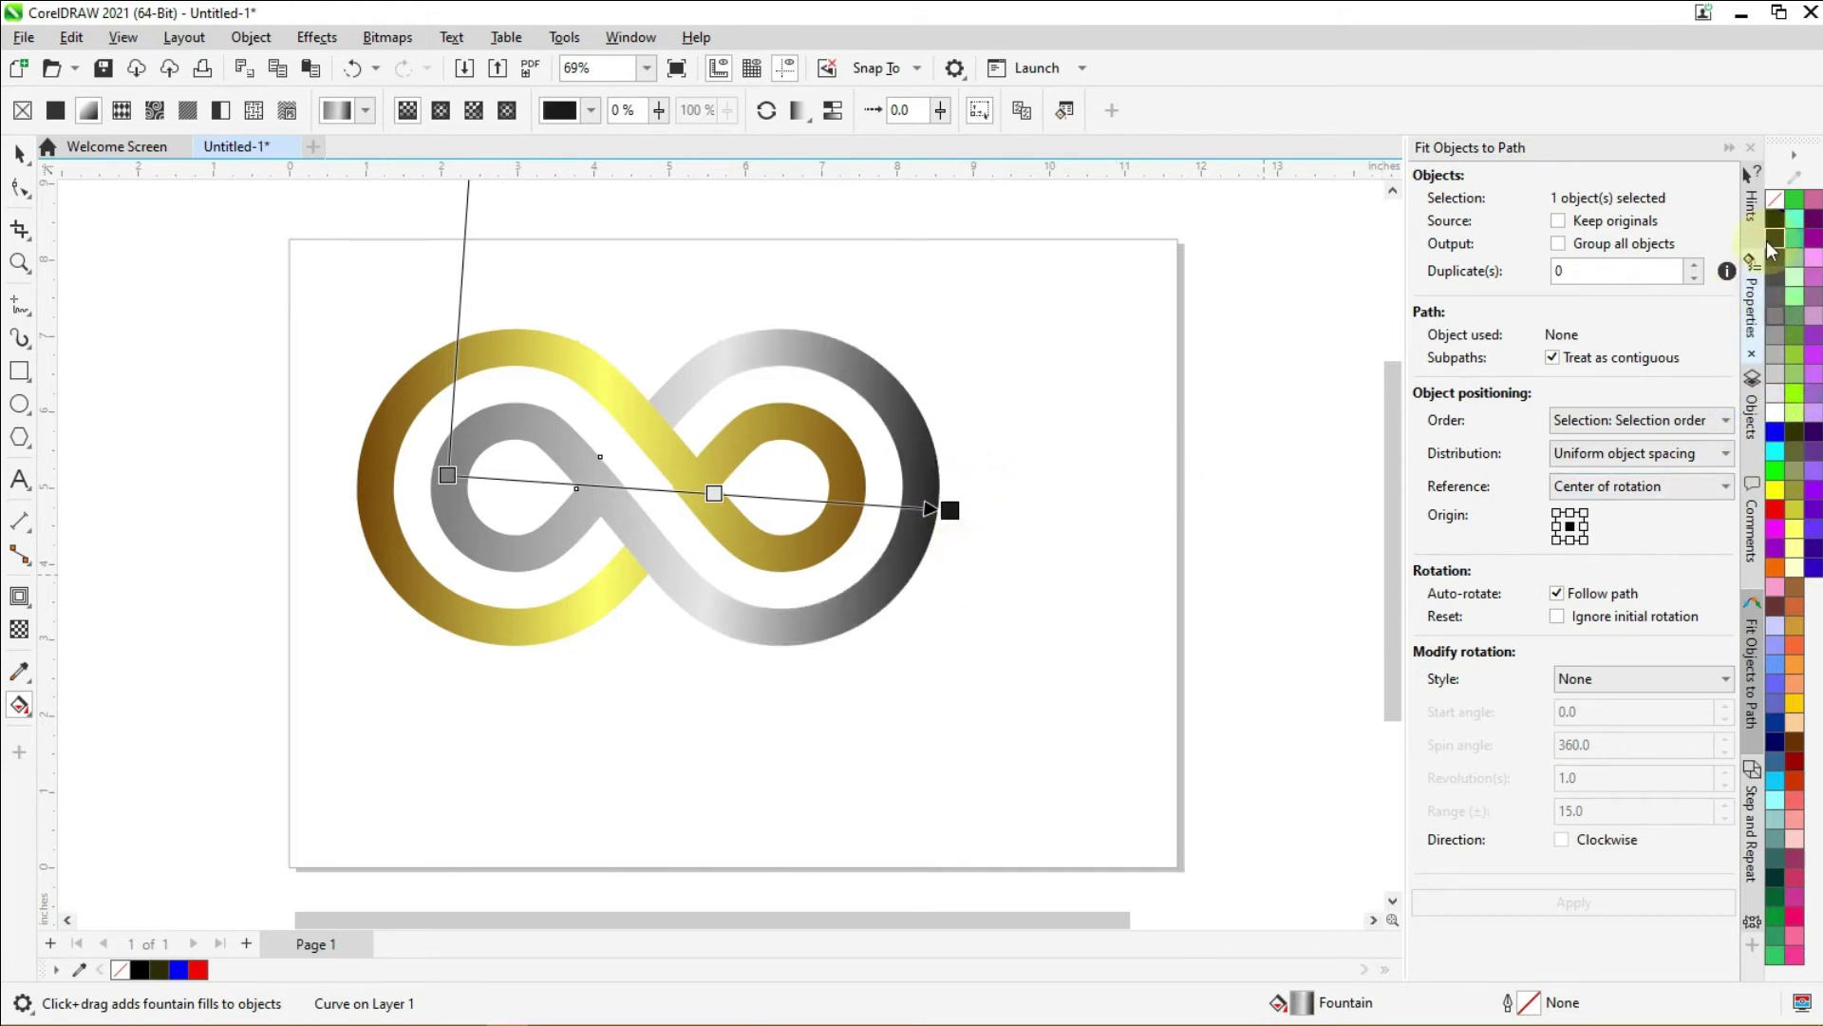
left_click_drag(1779, 235, 585, 471)
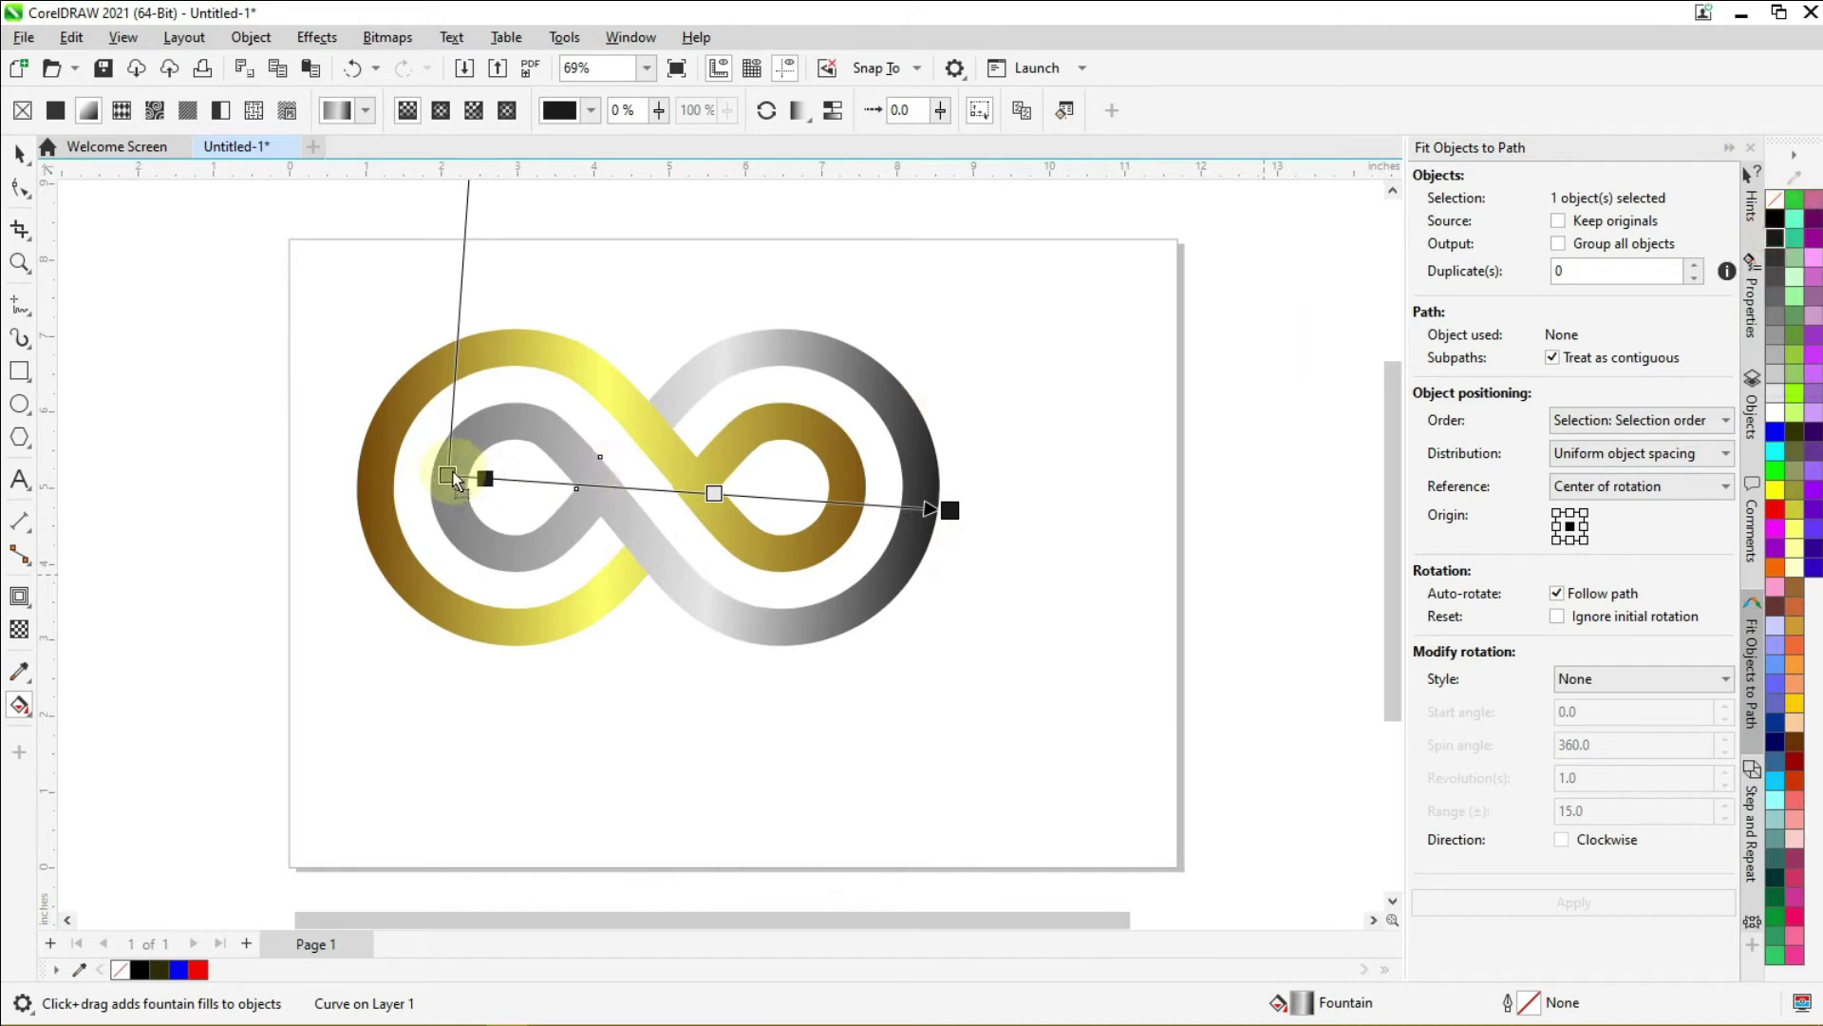
left_click_drag(456, 482, 423, 472)
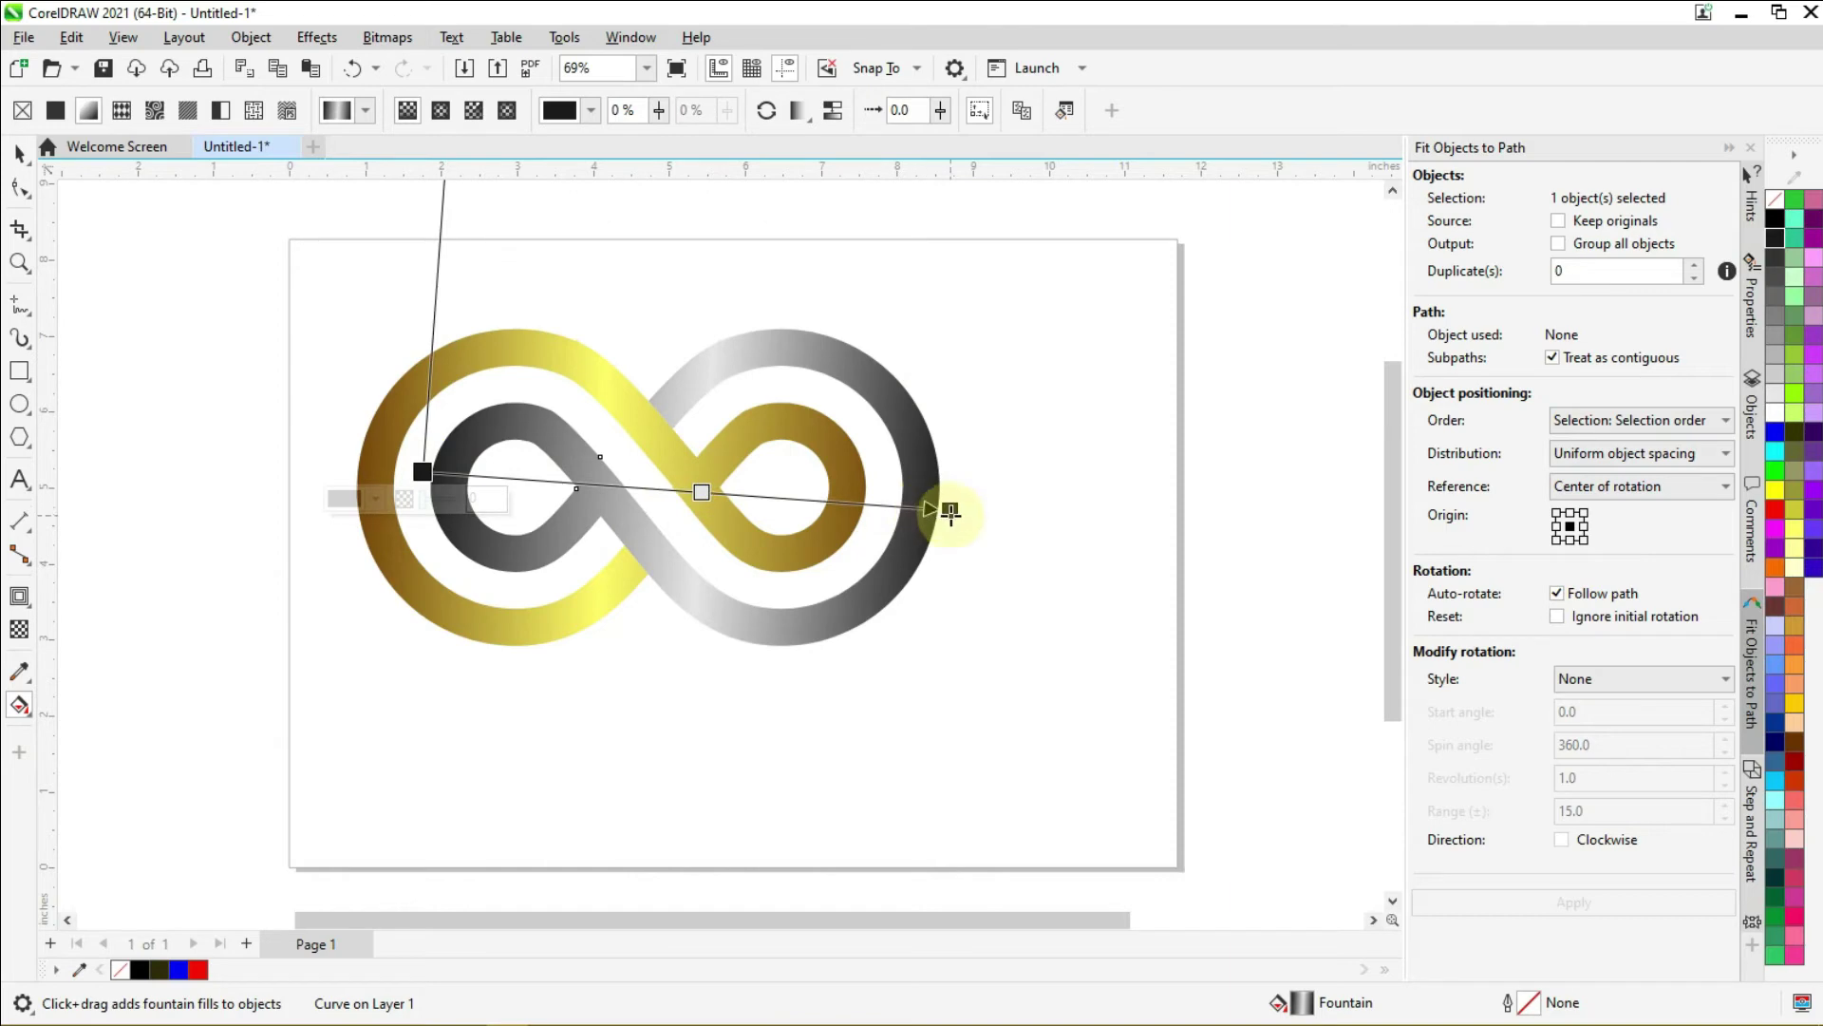
left_click_drag(952, 511, 960, 515)
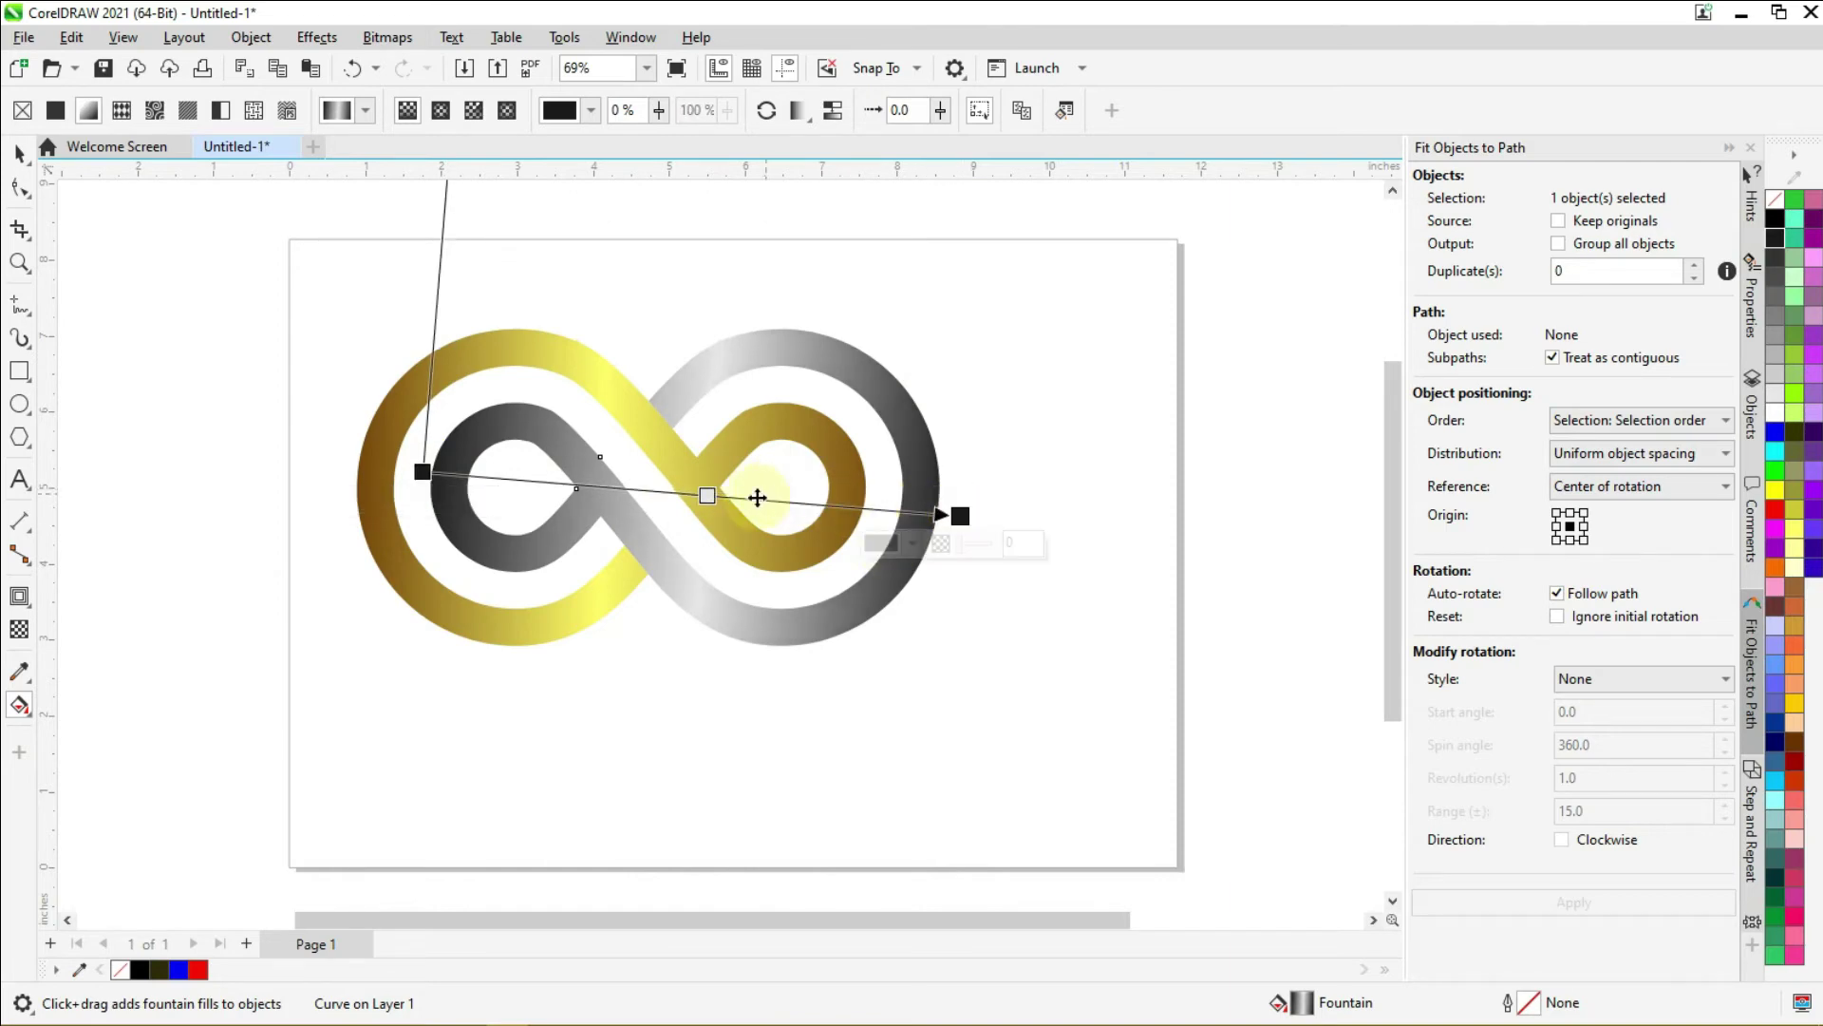
Step: Shift the grey fill's middle node to about 49%, recolour it 20% Black (#CCCCCC), and move both end nodes farther outward
left_click_drag(704, 497, 685, 506)
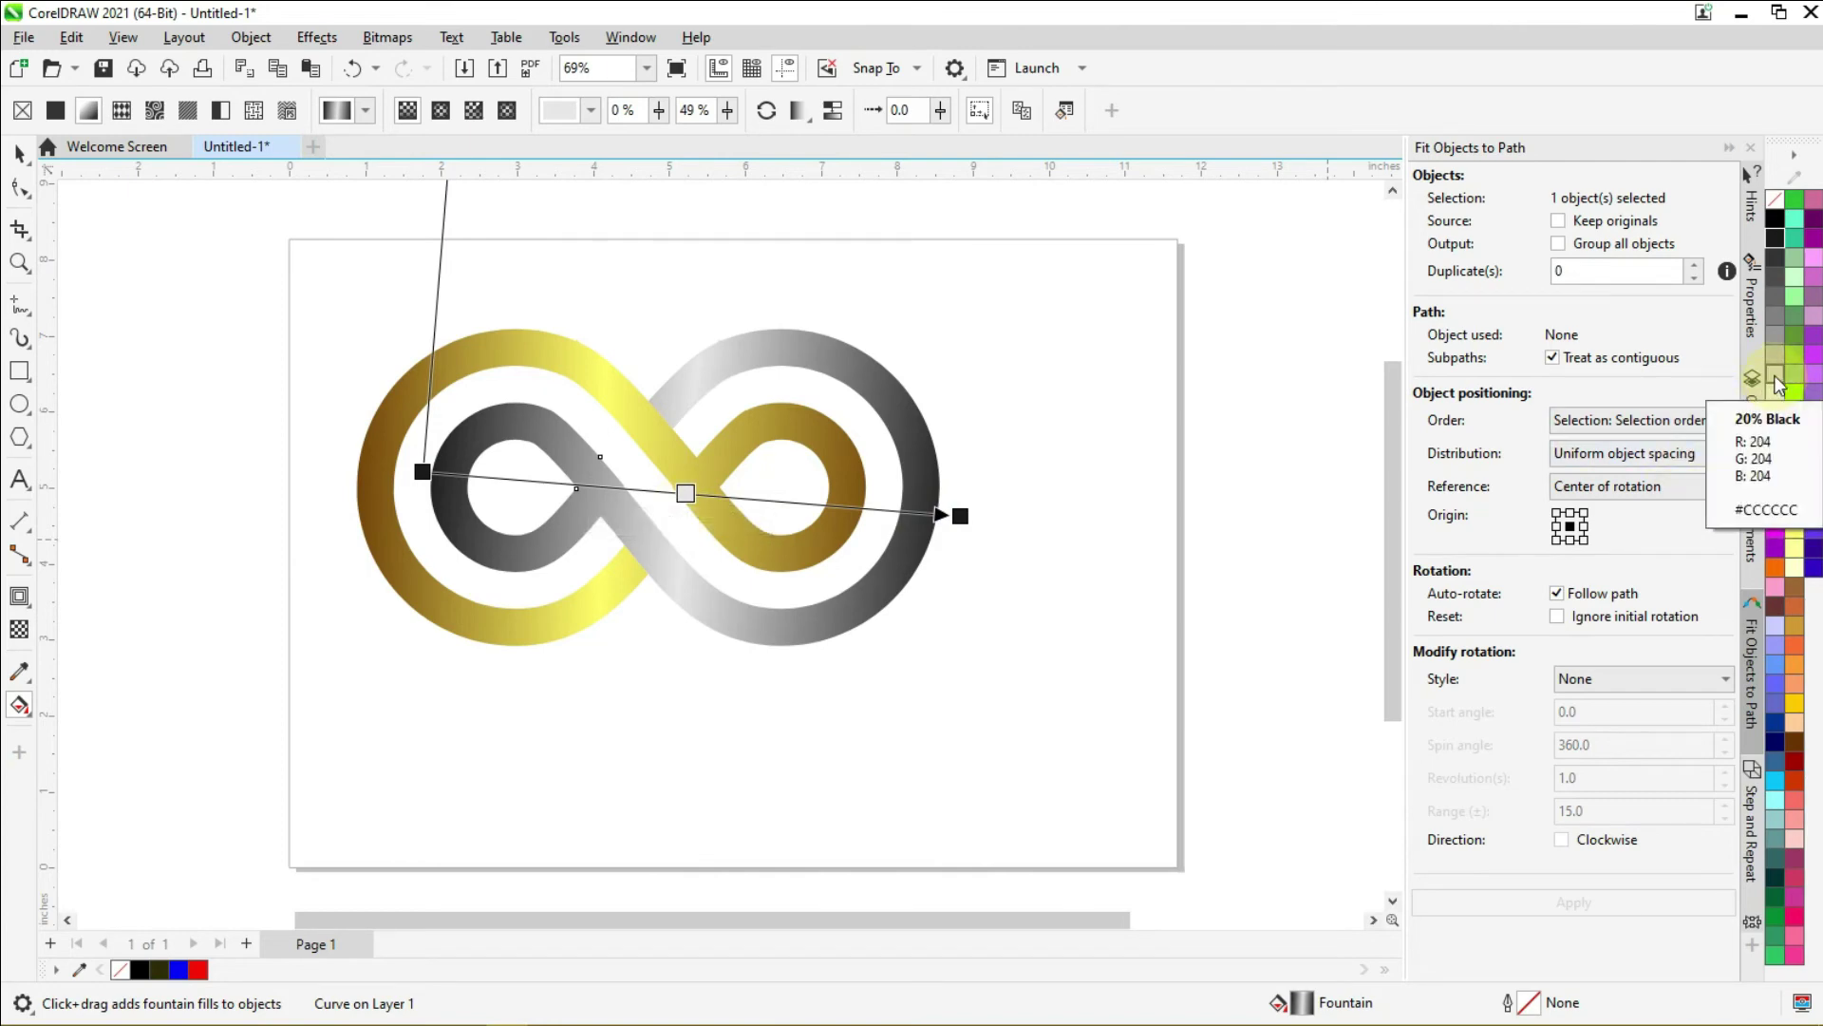
left_click_drag(1779, 384, 694, 498)
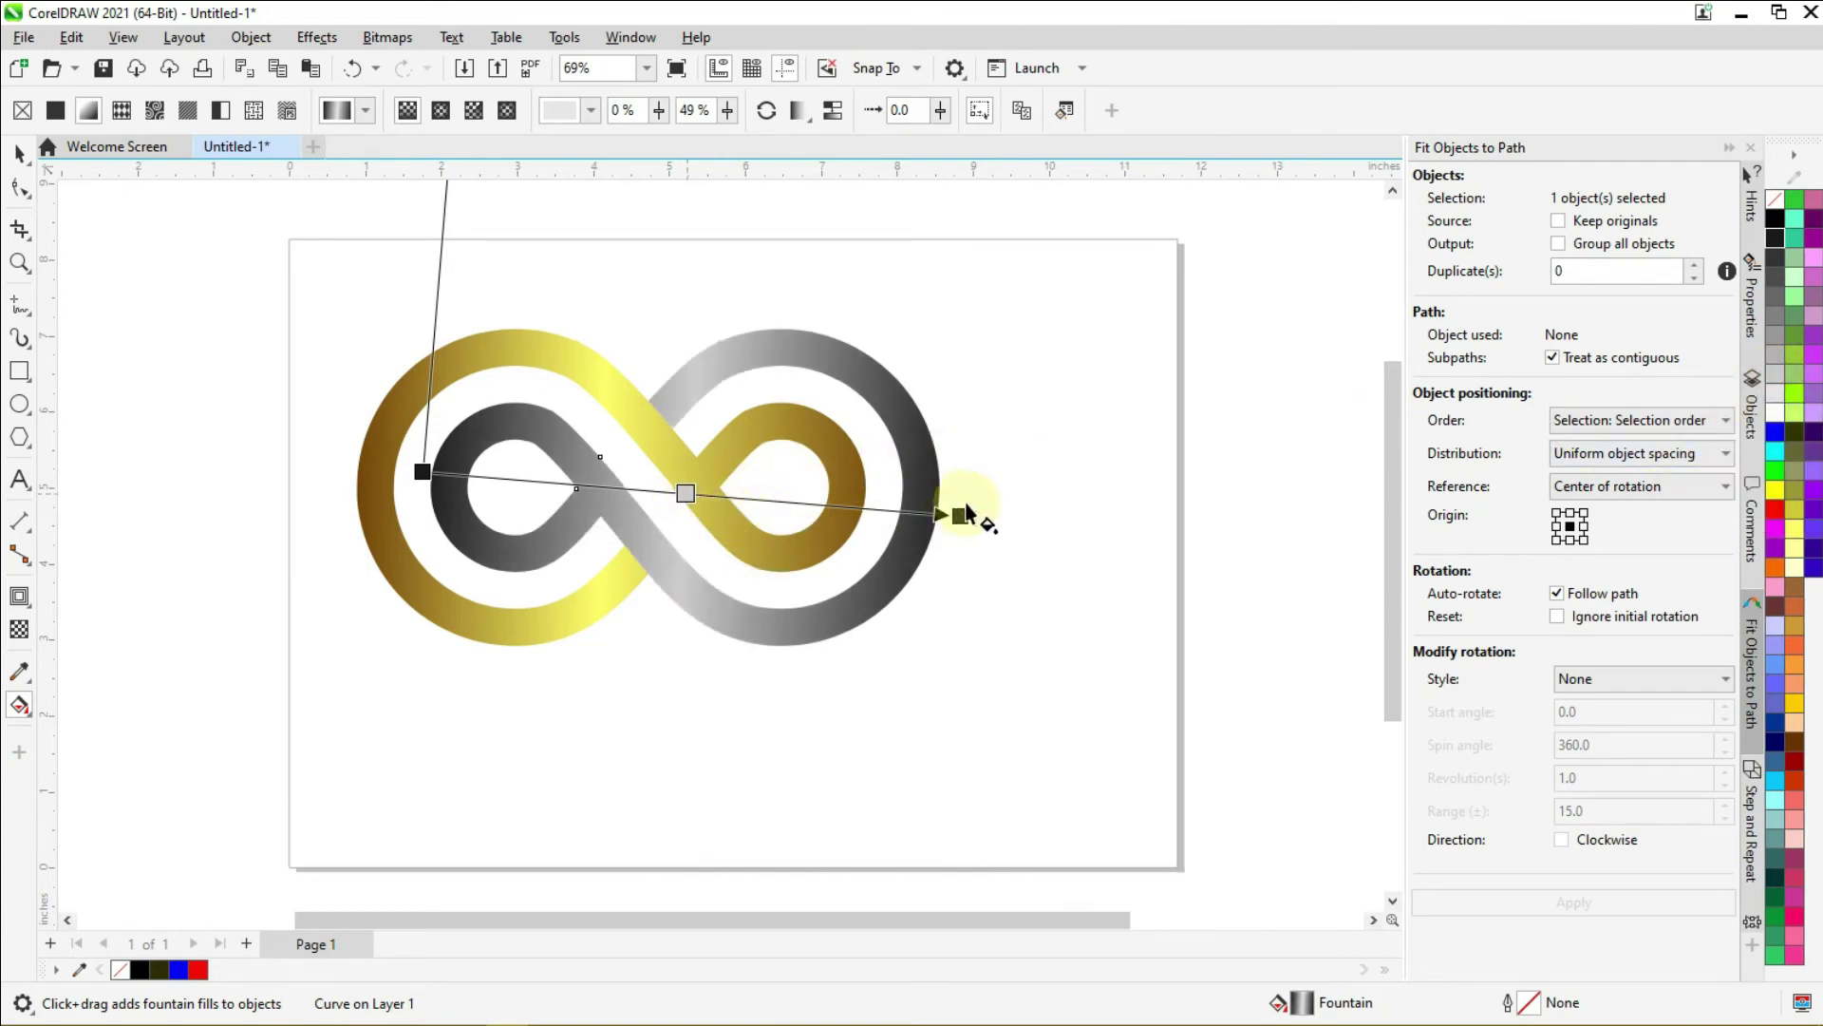
left_click_drag(966, 510, 1005, 517)
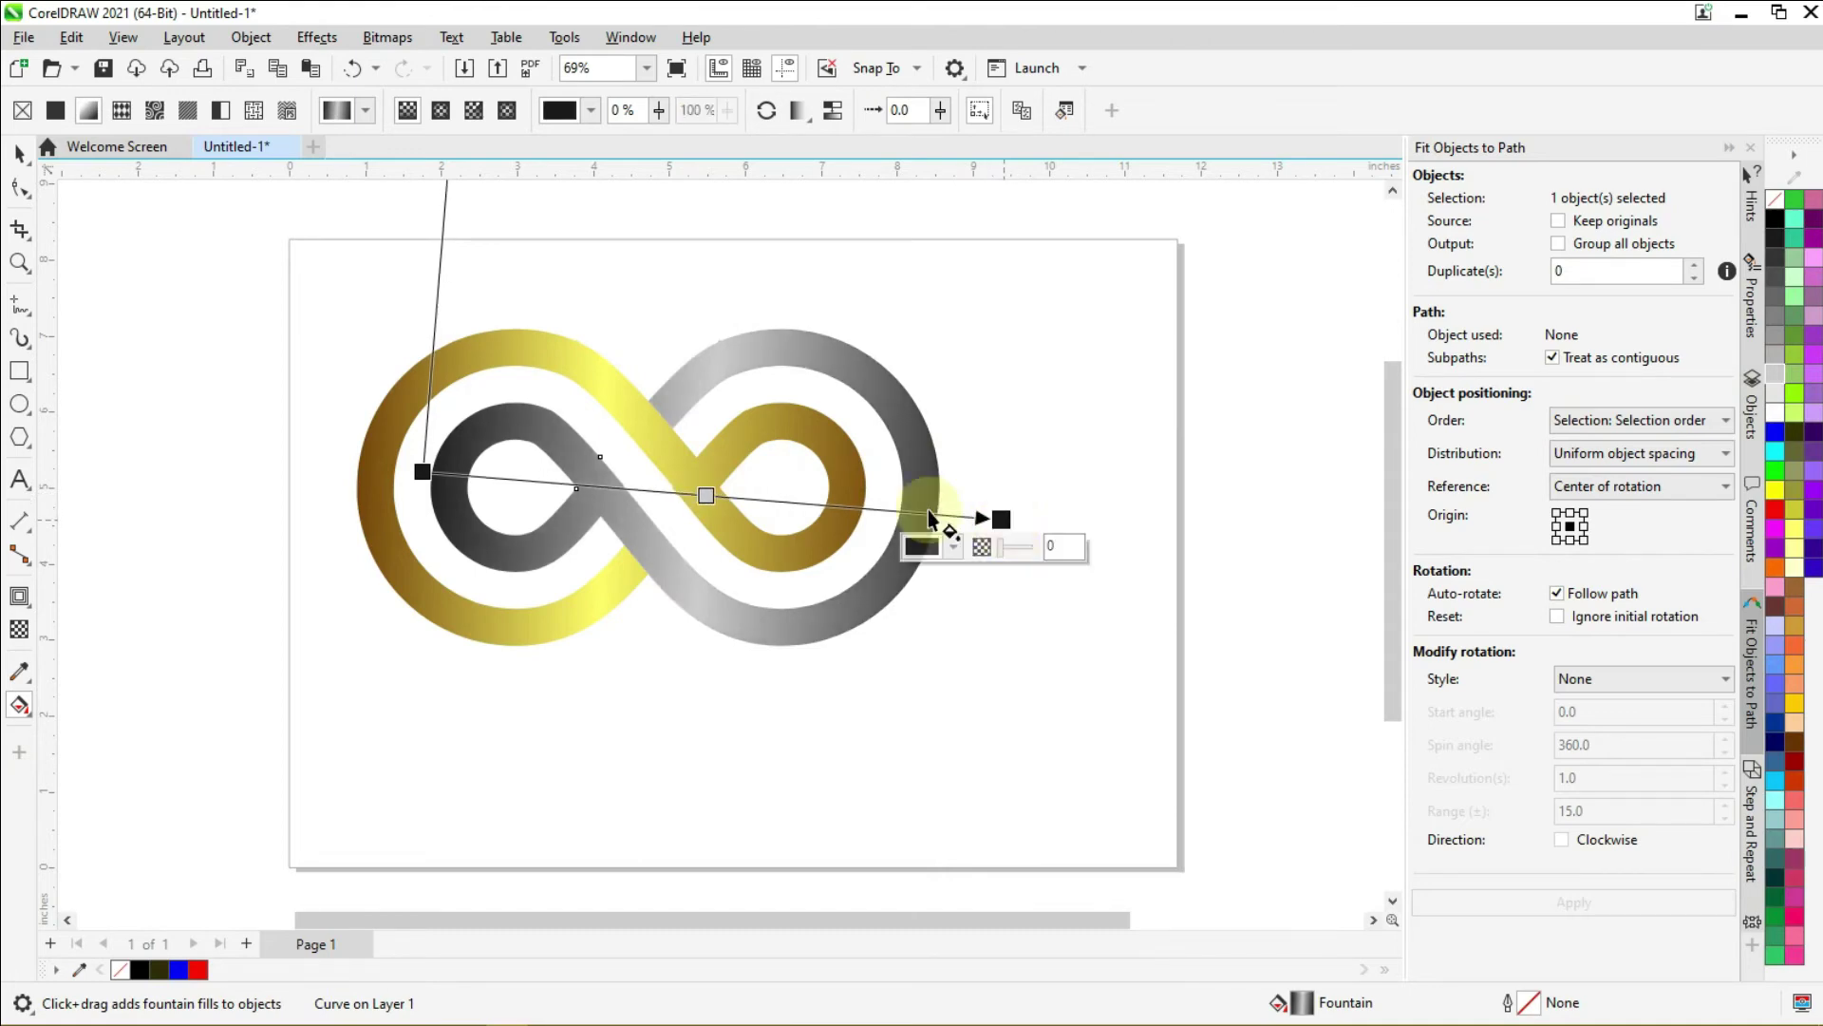
left_click_drag(427, 467, 412, 463)
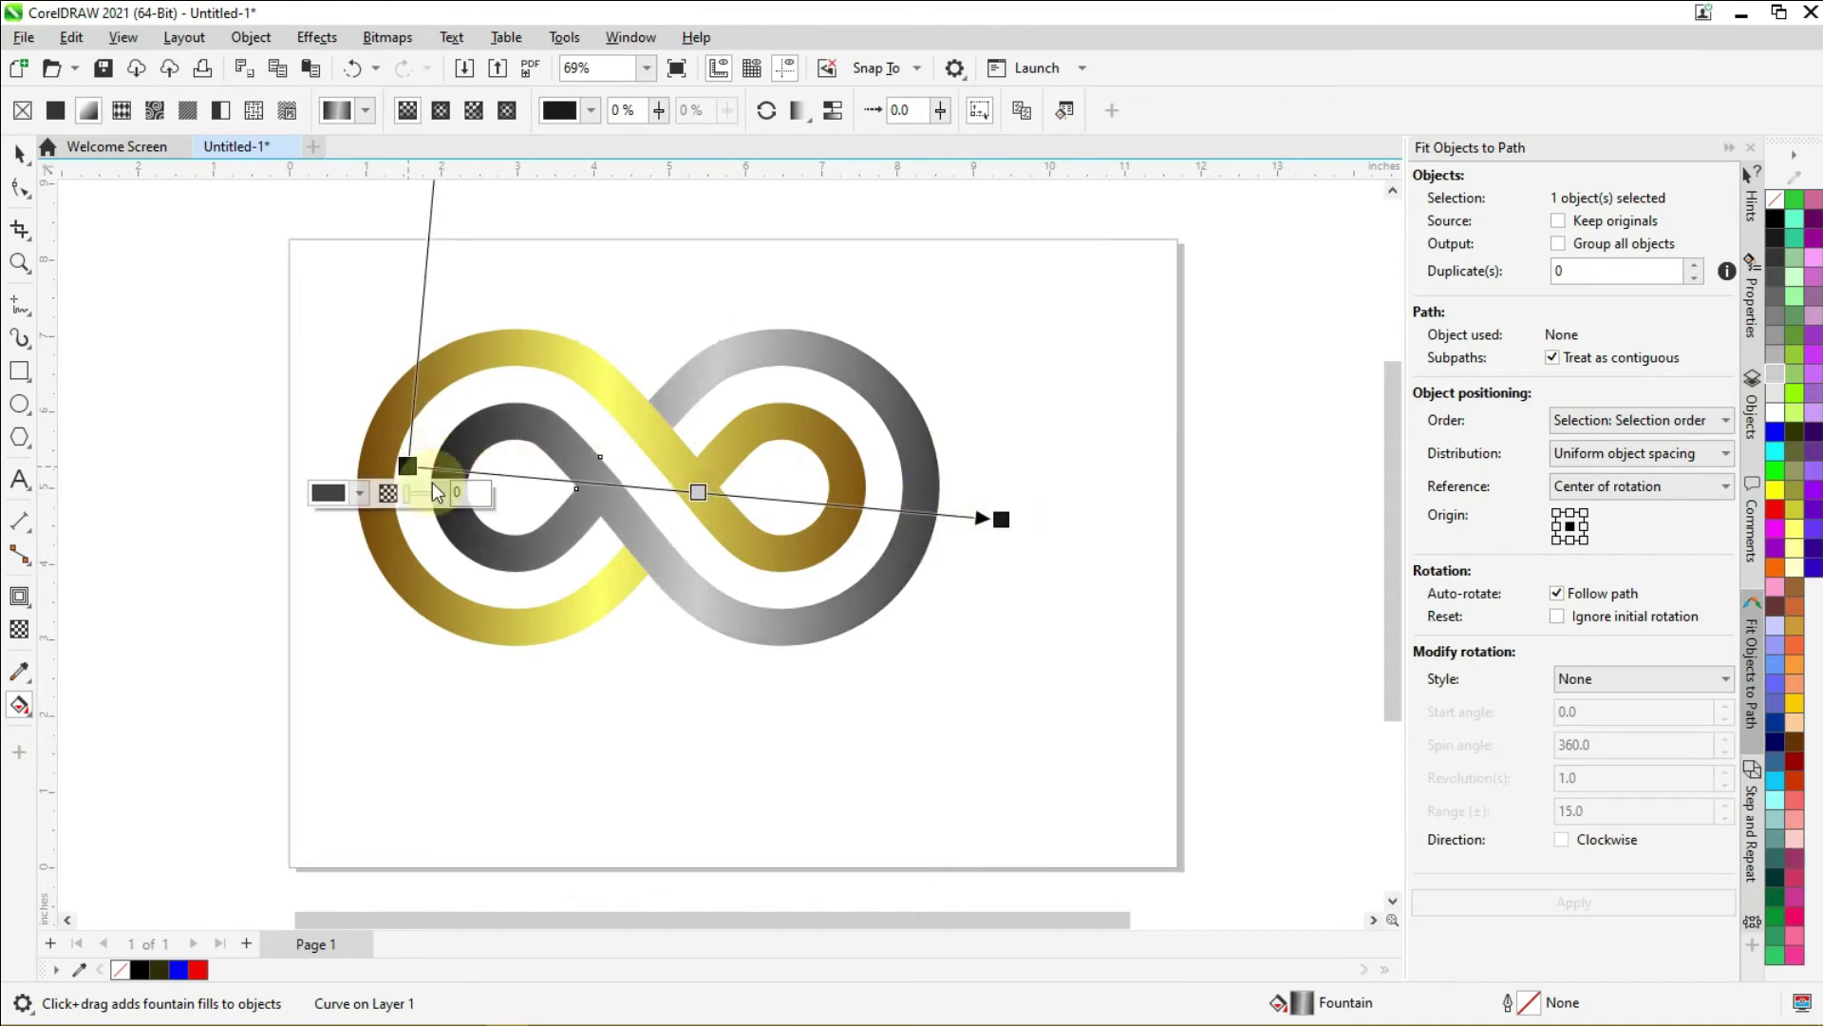
Step: Select both the gold and grey shapes and place a copy of the logo off the page to its left
scroll(775, 517, "down", 1)
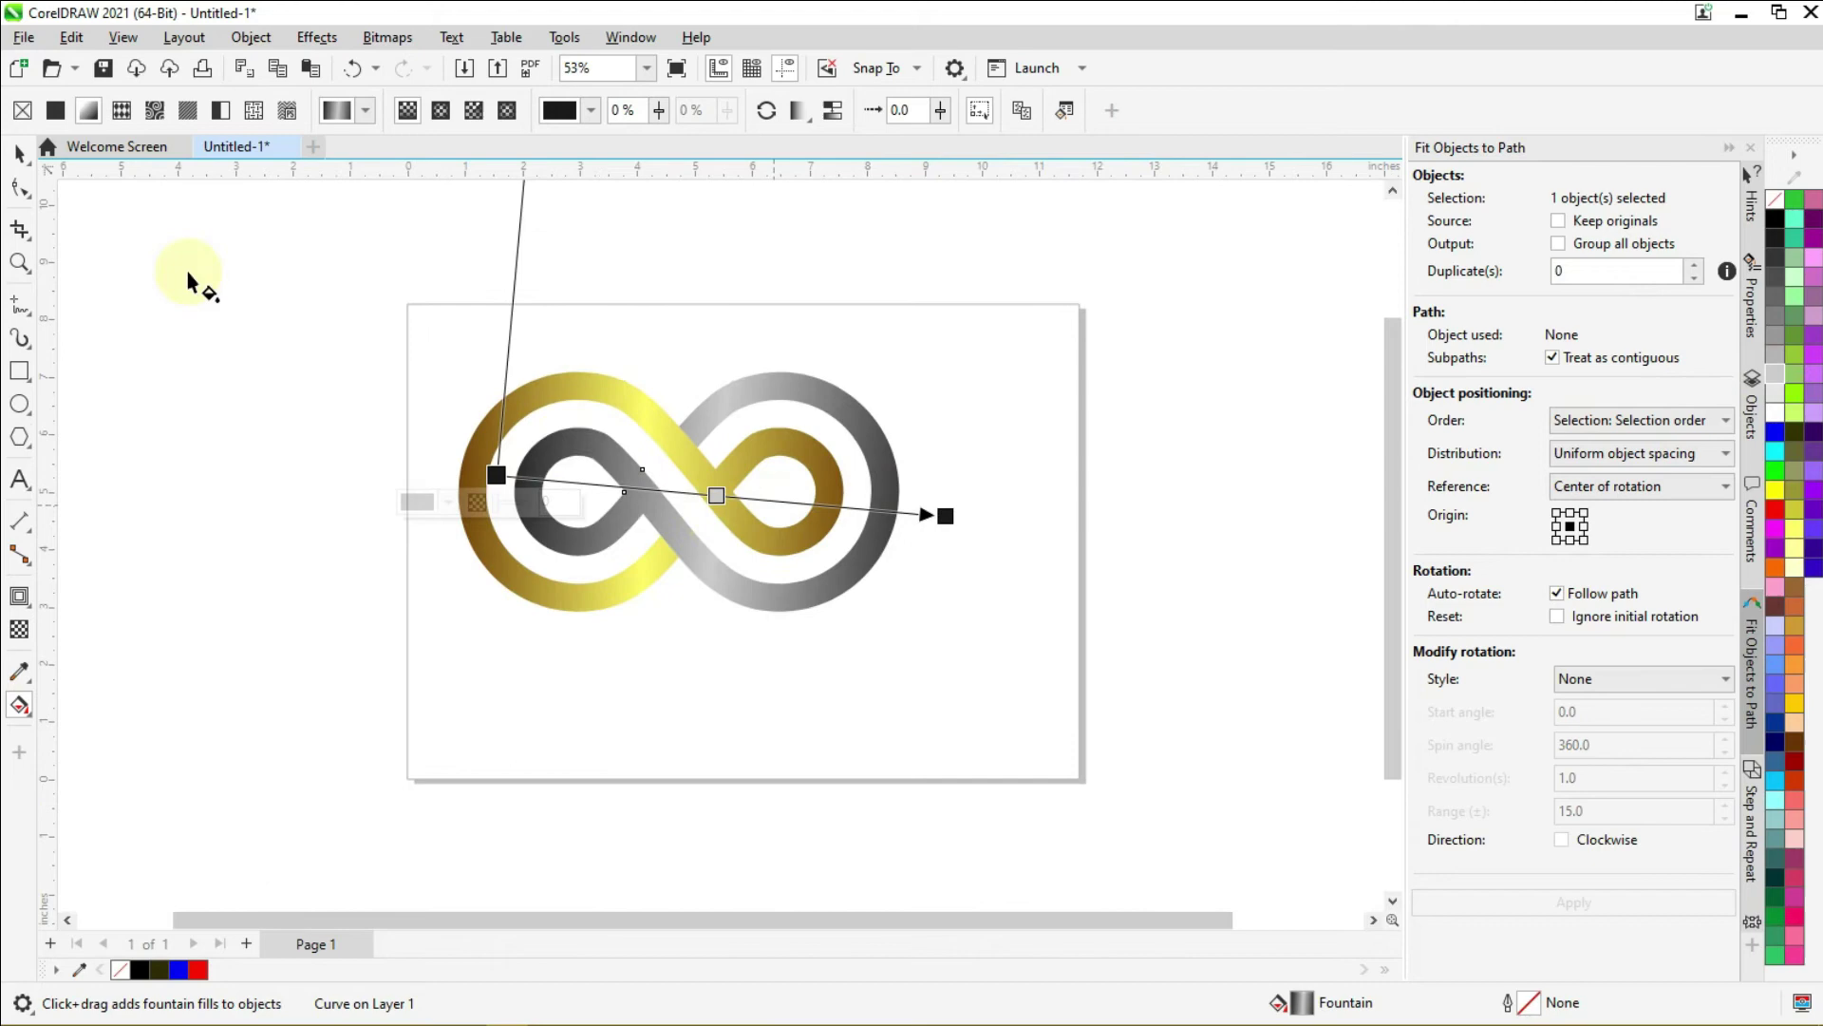
left_click(20, 154)
left_click_drag(350, 296, 759, 571)
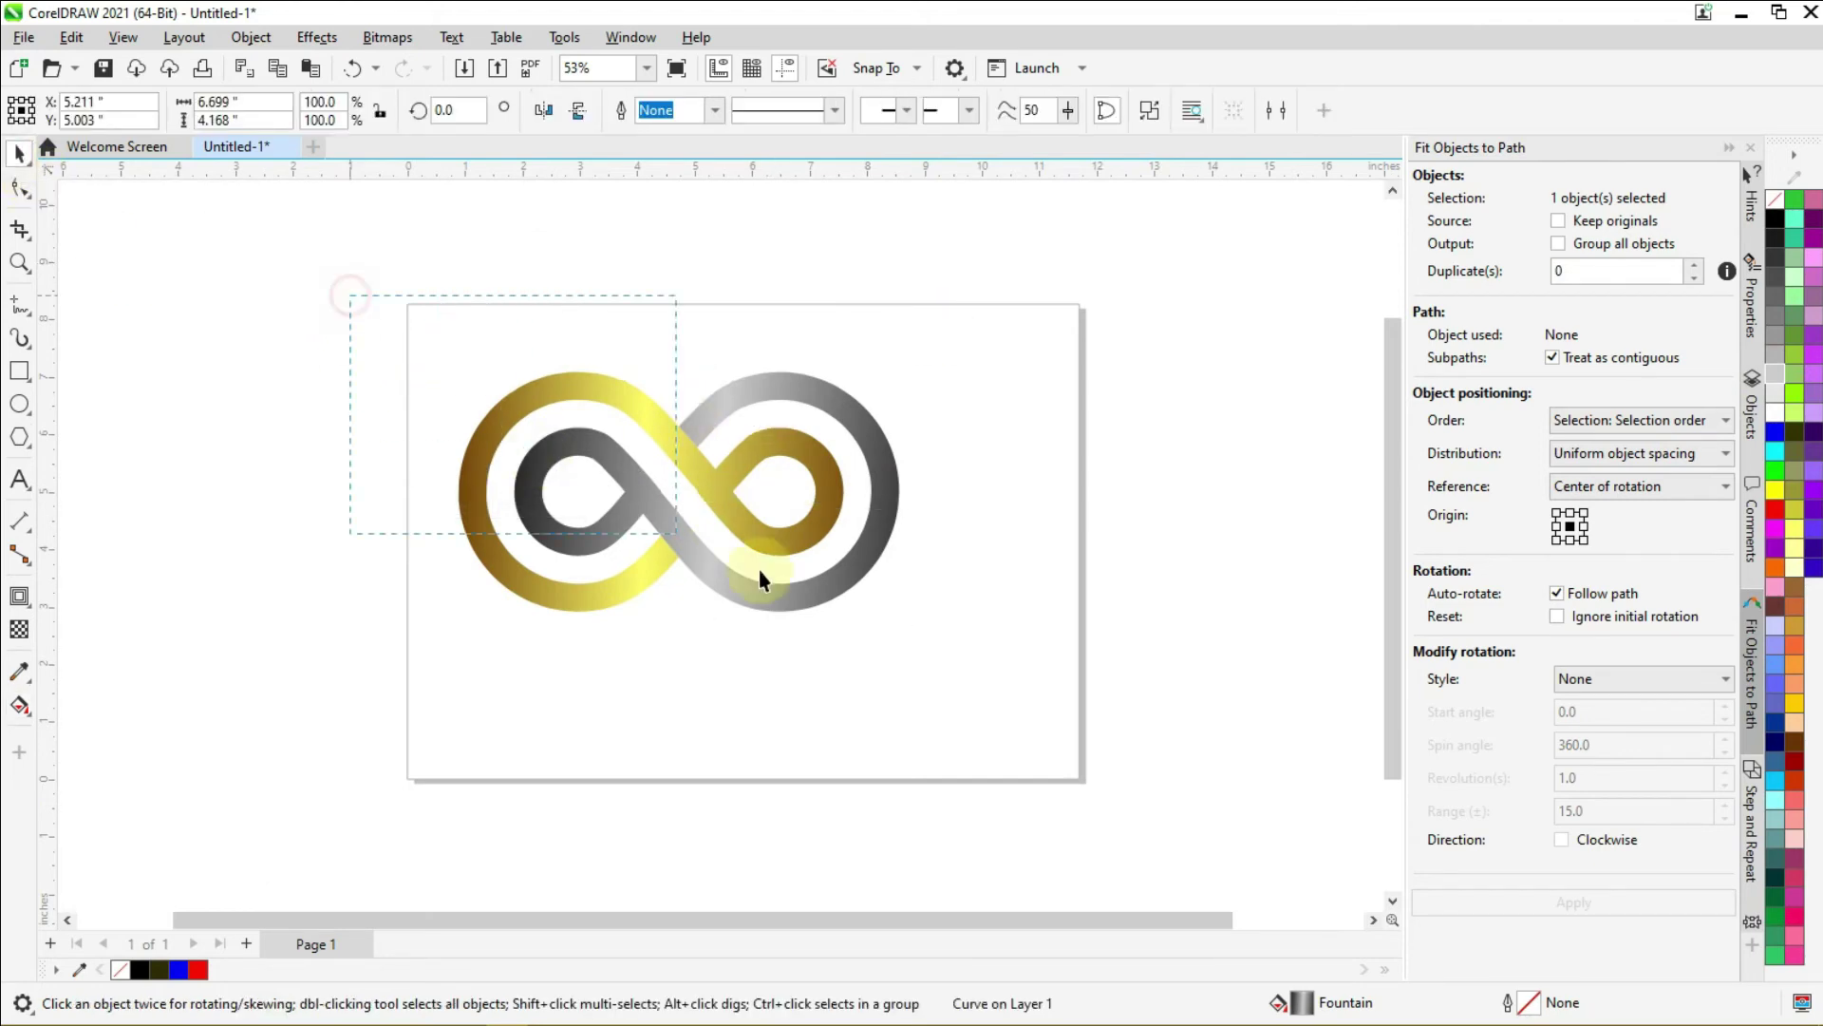
left_click_drag(1079, 716, 1079, 716)
left_click(851, 541, "shift")
scroll(737, 496, "down", 2)
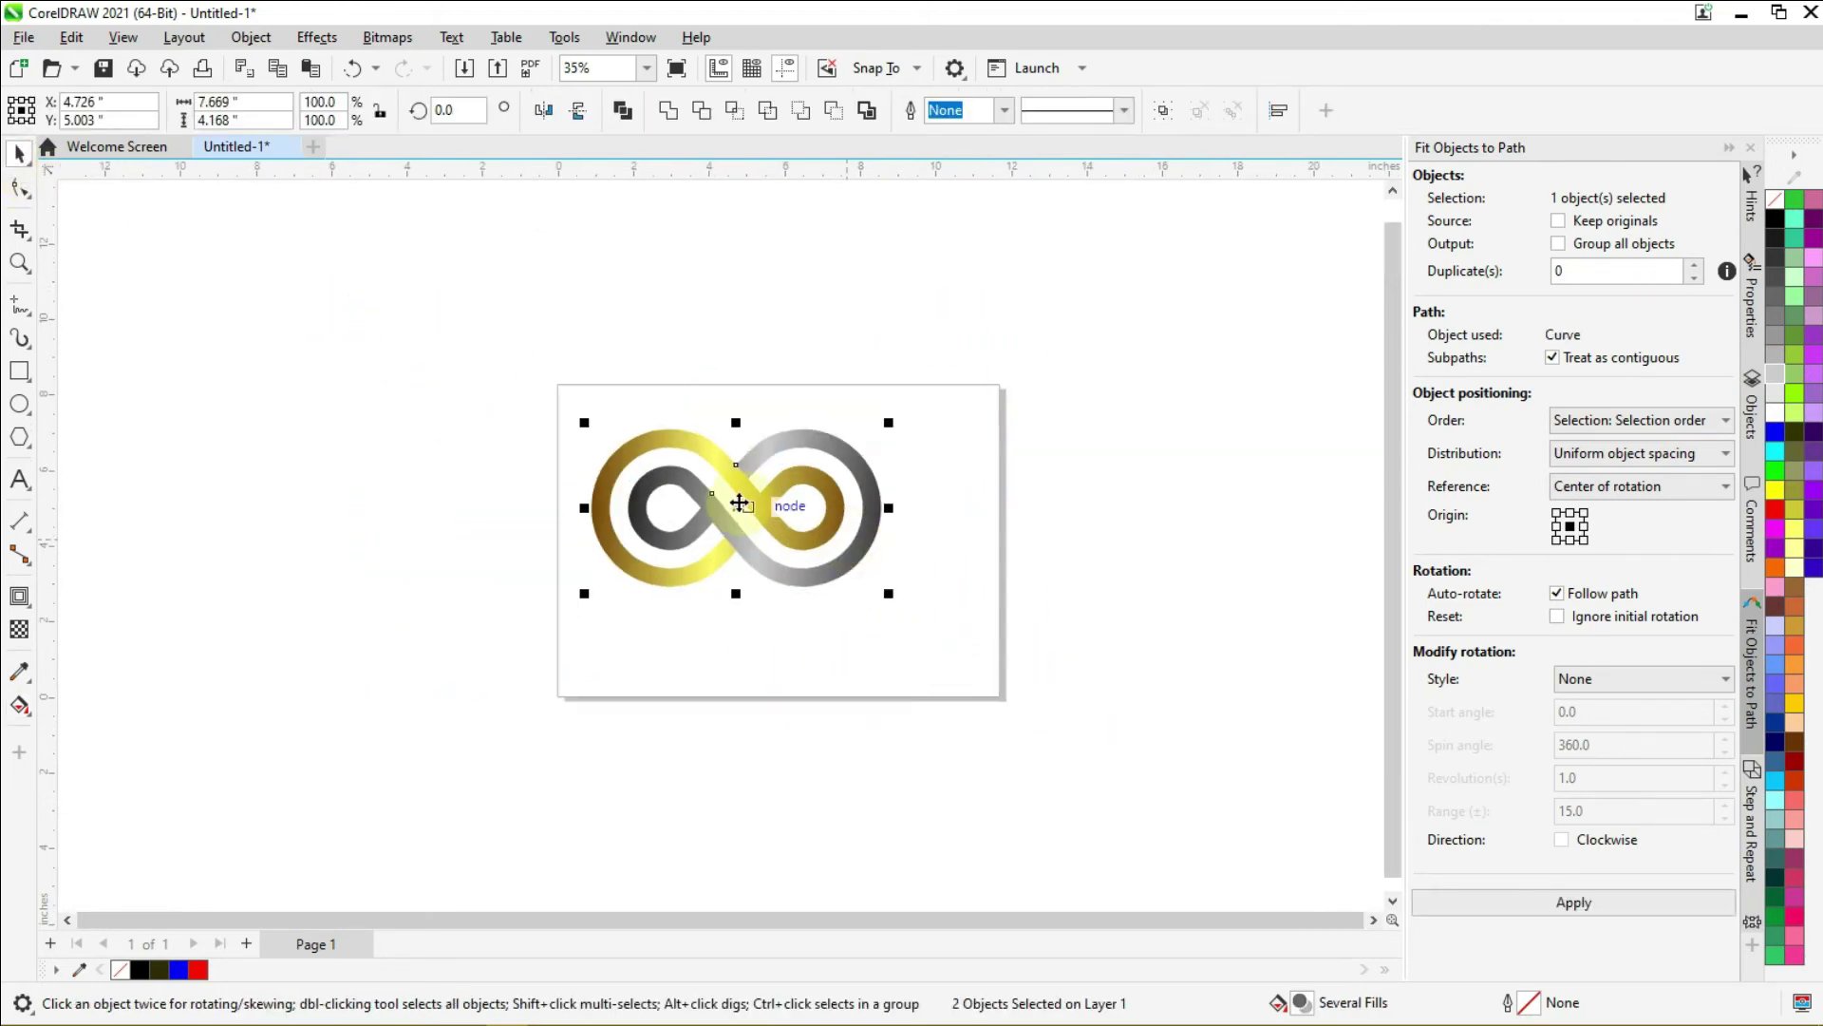
left_click_drag(749, 512, 380, 477)
Step: Weld the gold and grey shapes of the logo on the page into one shape
scroll(766, 519, "up", 4)
left_click(1081, 294)
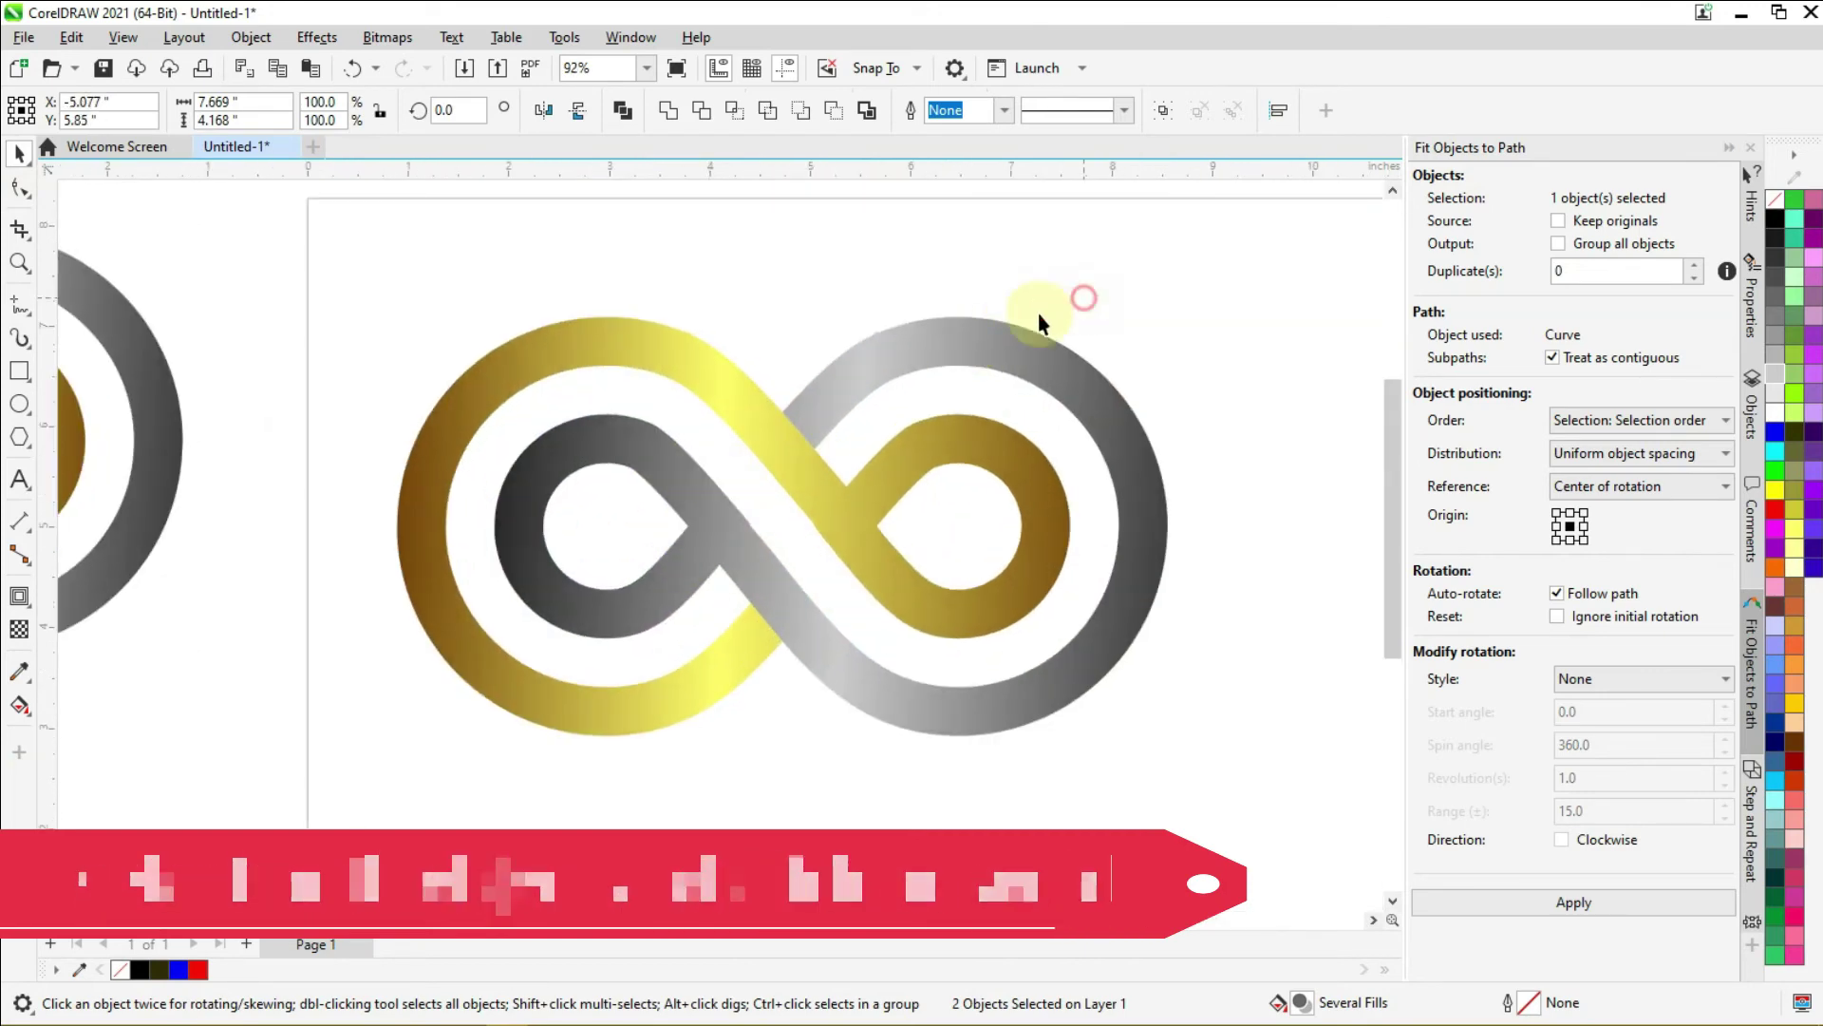
left_click(664, 354)
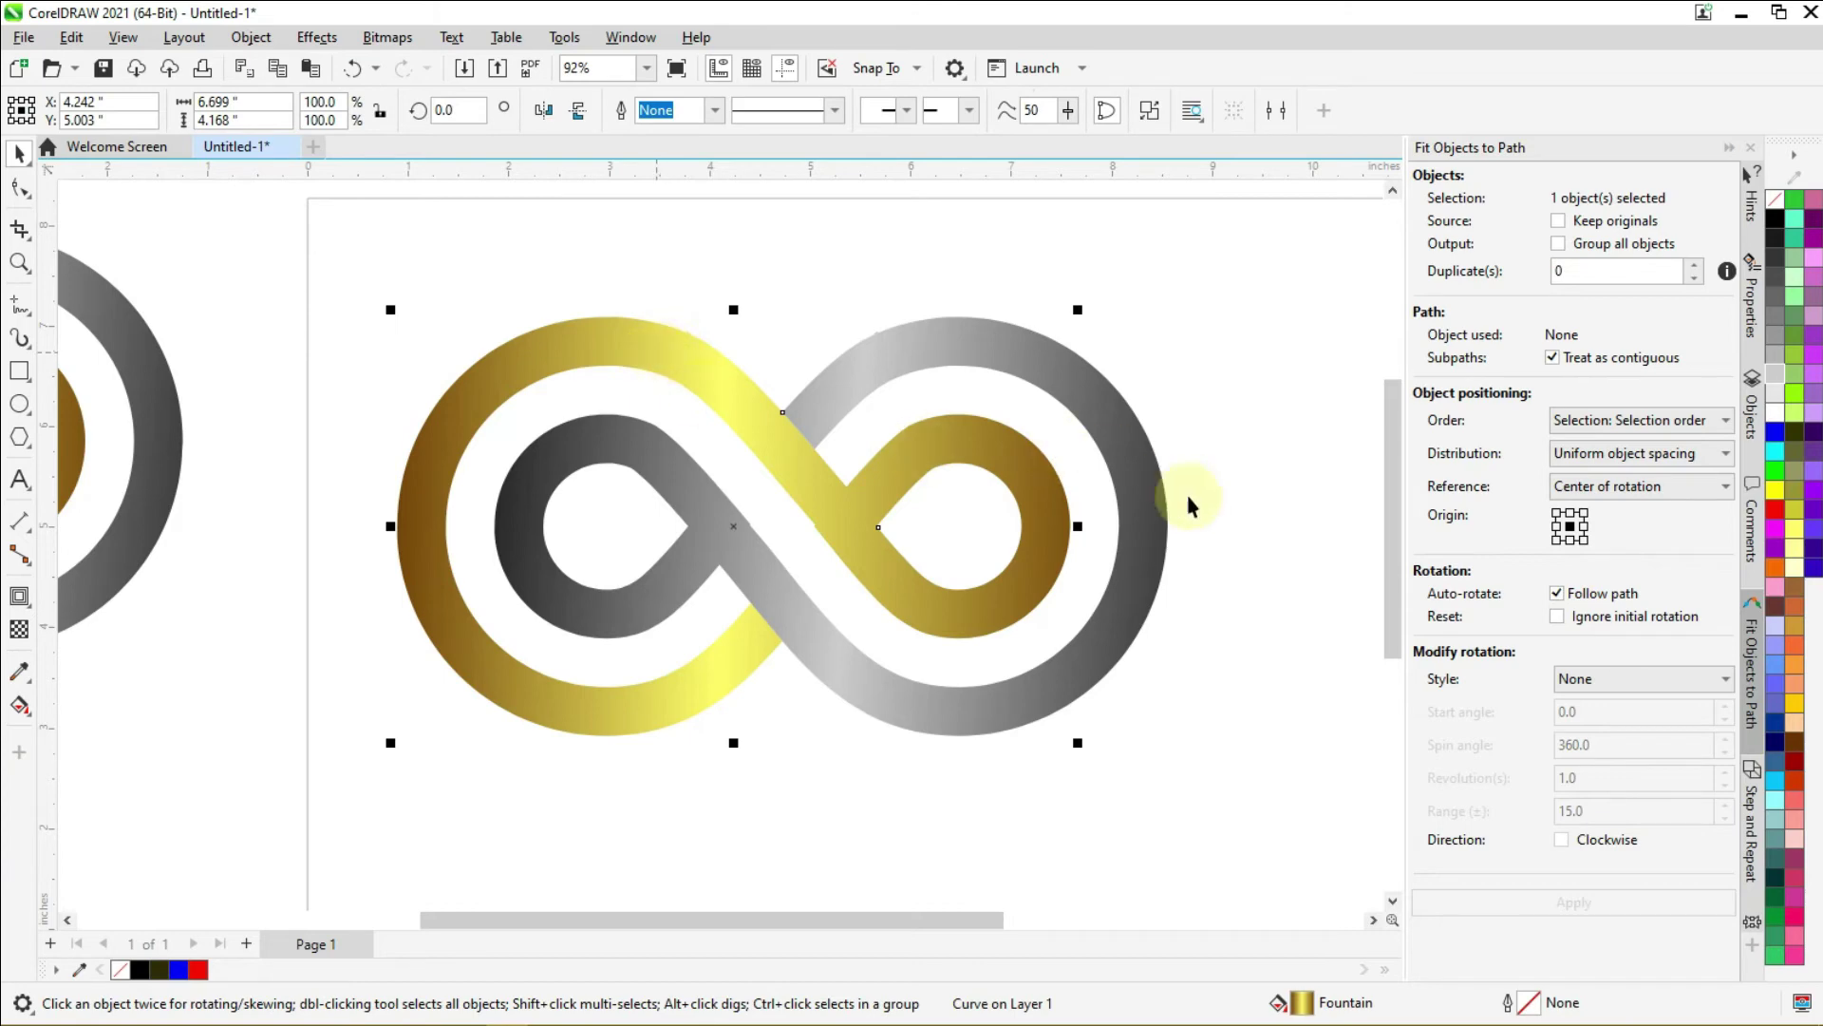
left_click(1154, 499, "shift")
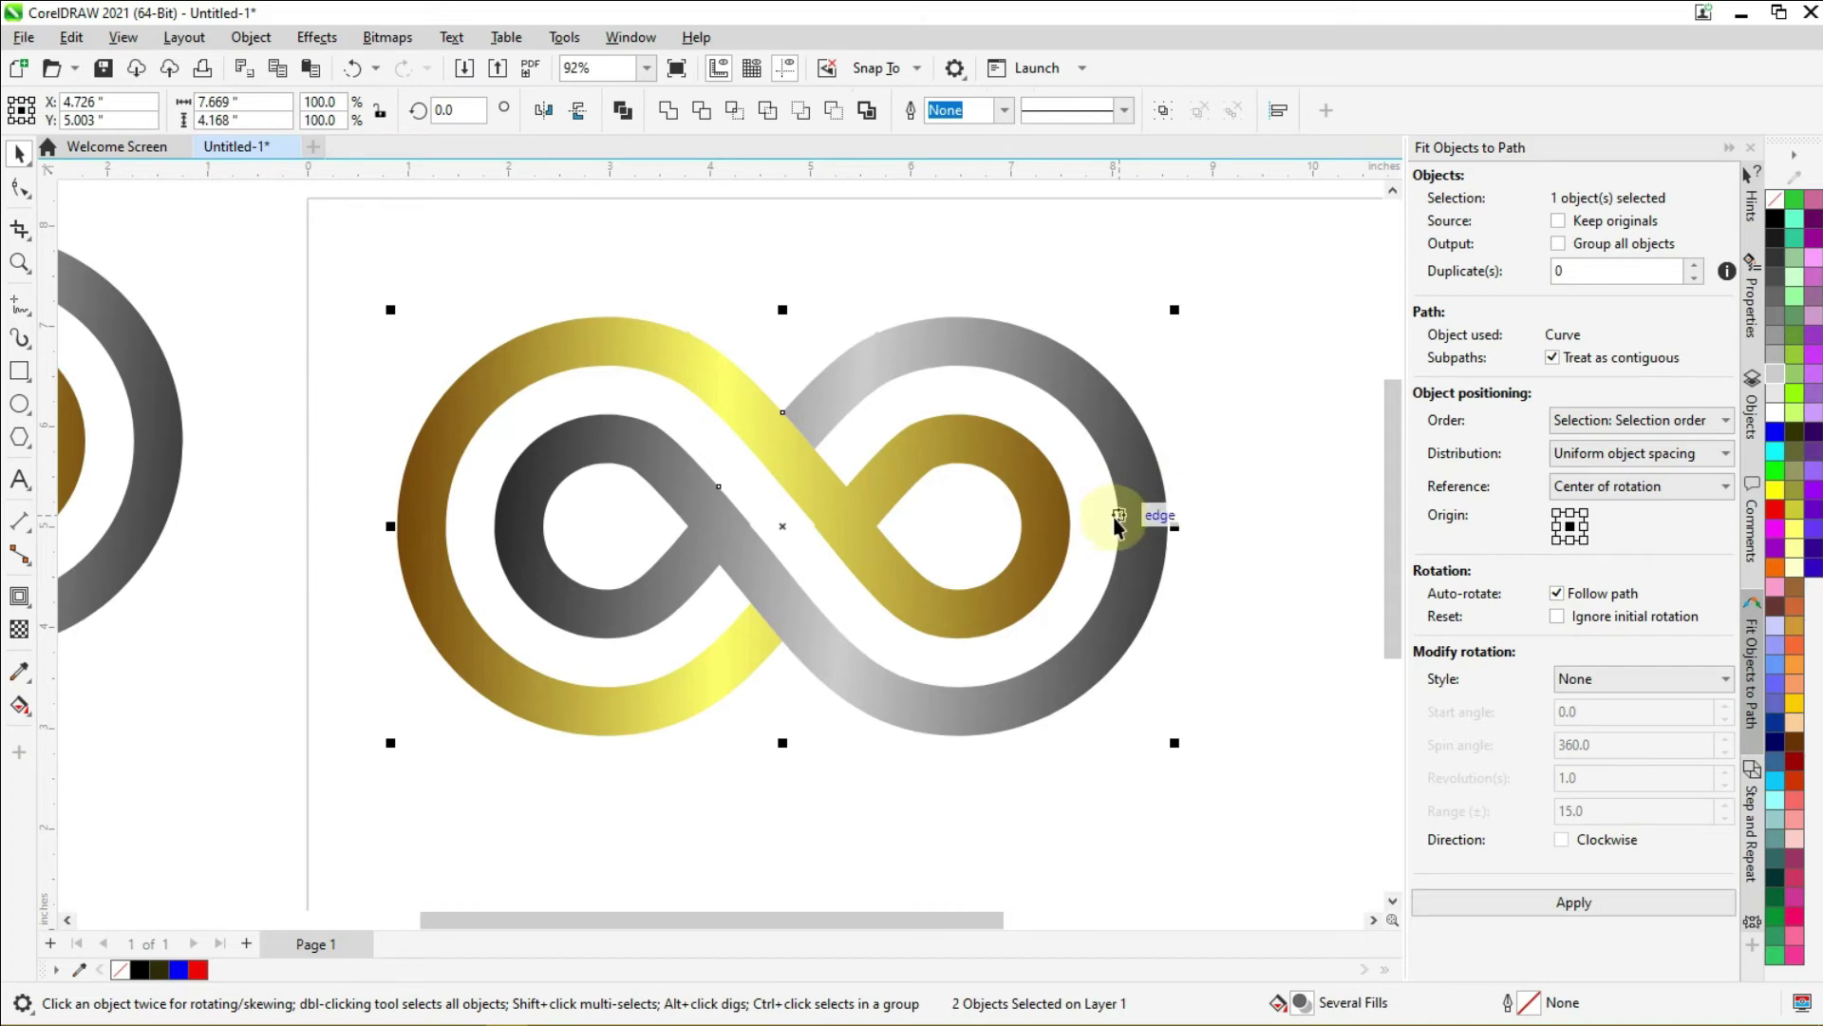
left_click(670, 111)
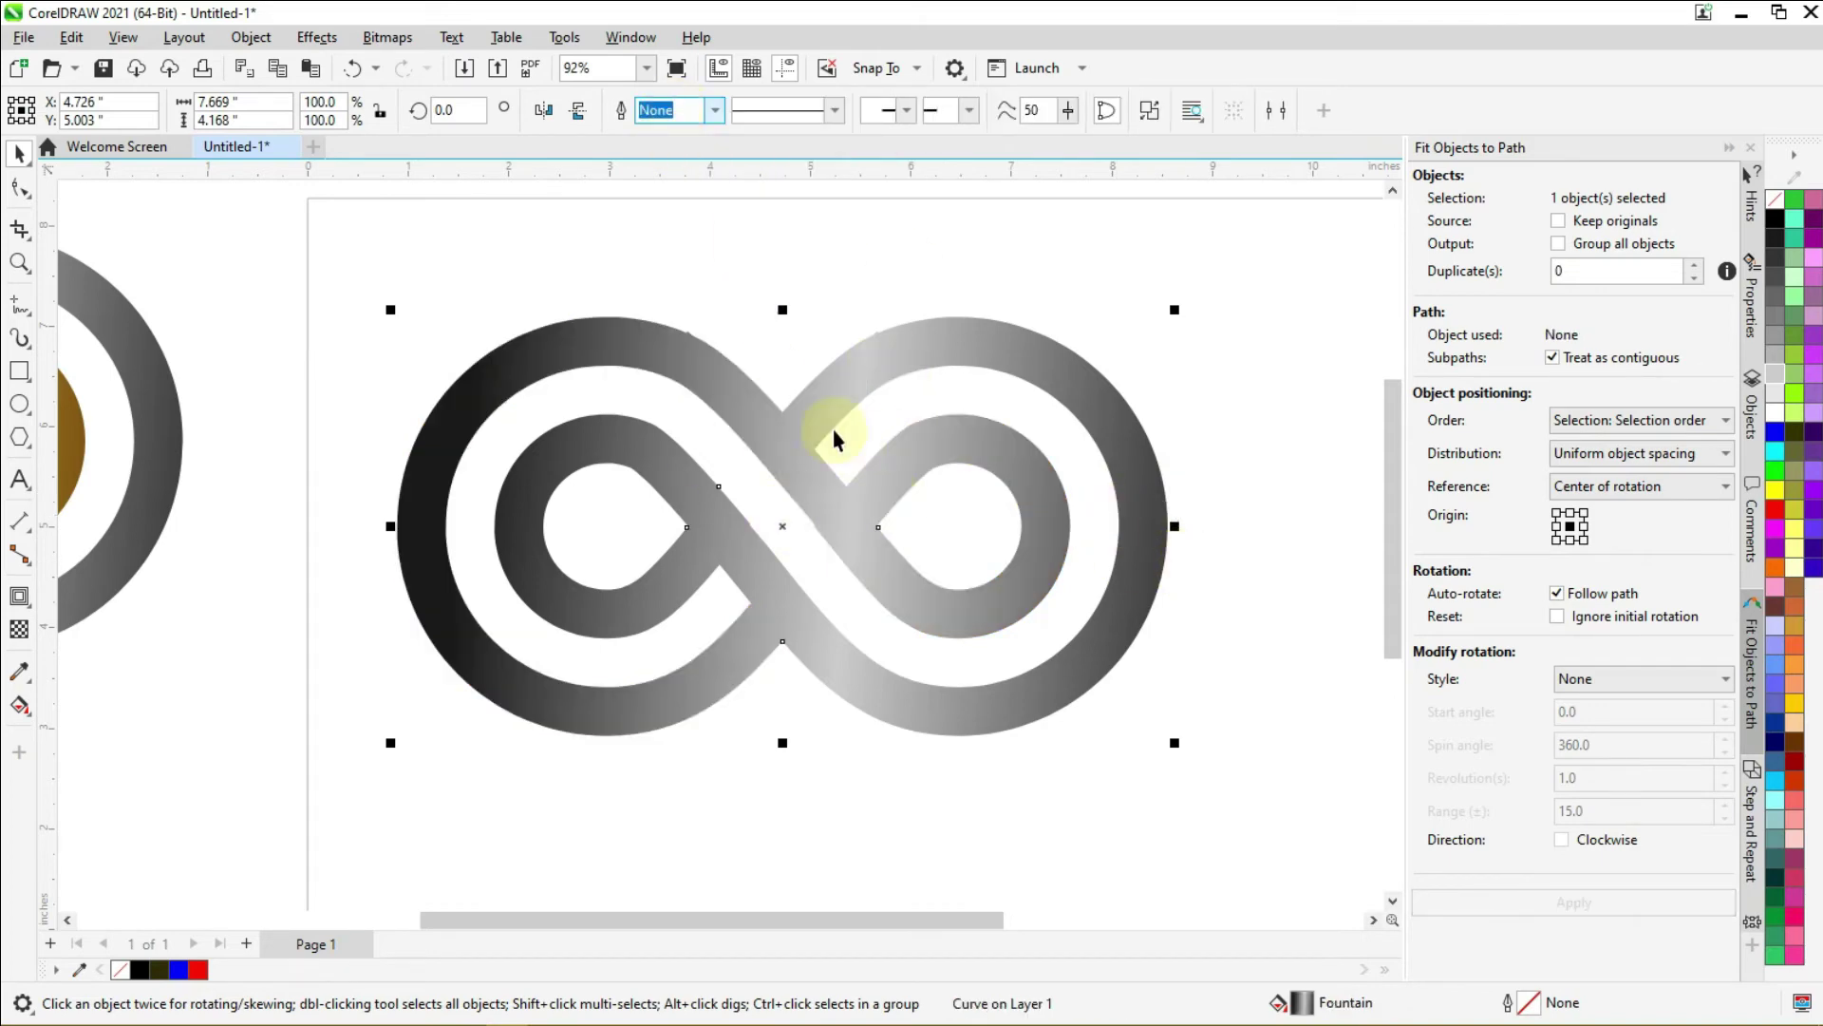
Step: Extrude the welded infinity shape with a vanishing point just below its centre
scroll(843, 463, "down", 3)
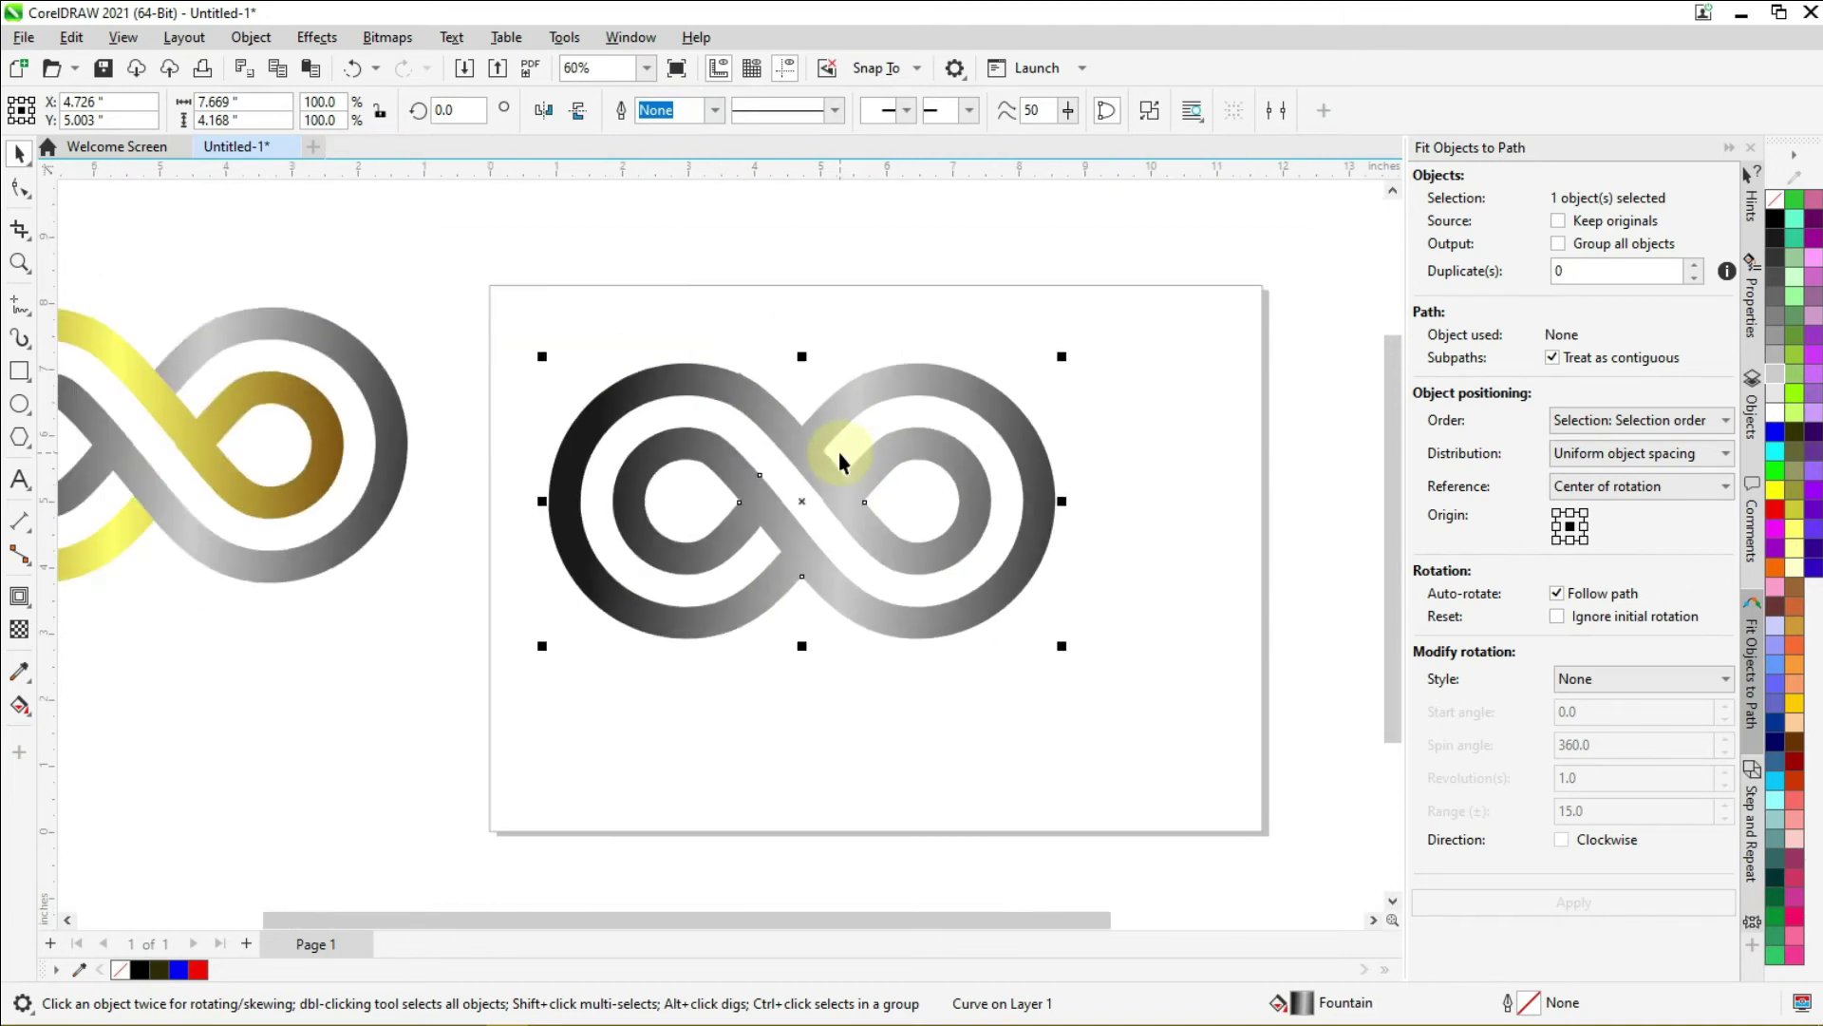
scroll(839, 454, "up", 2)
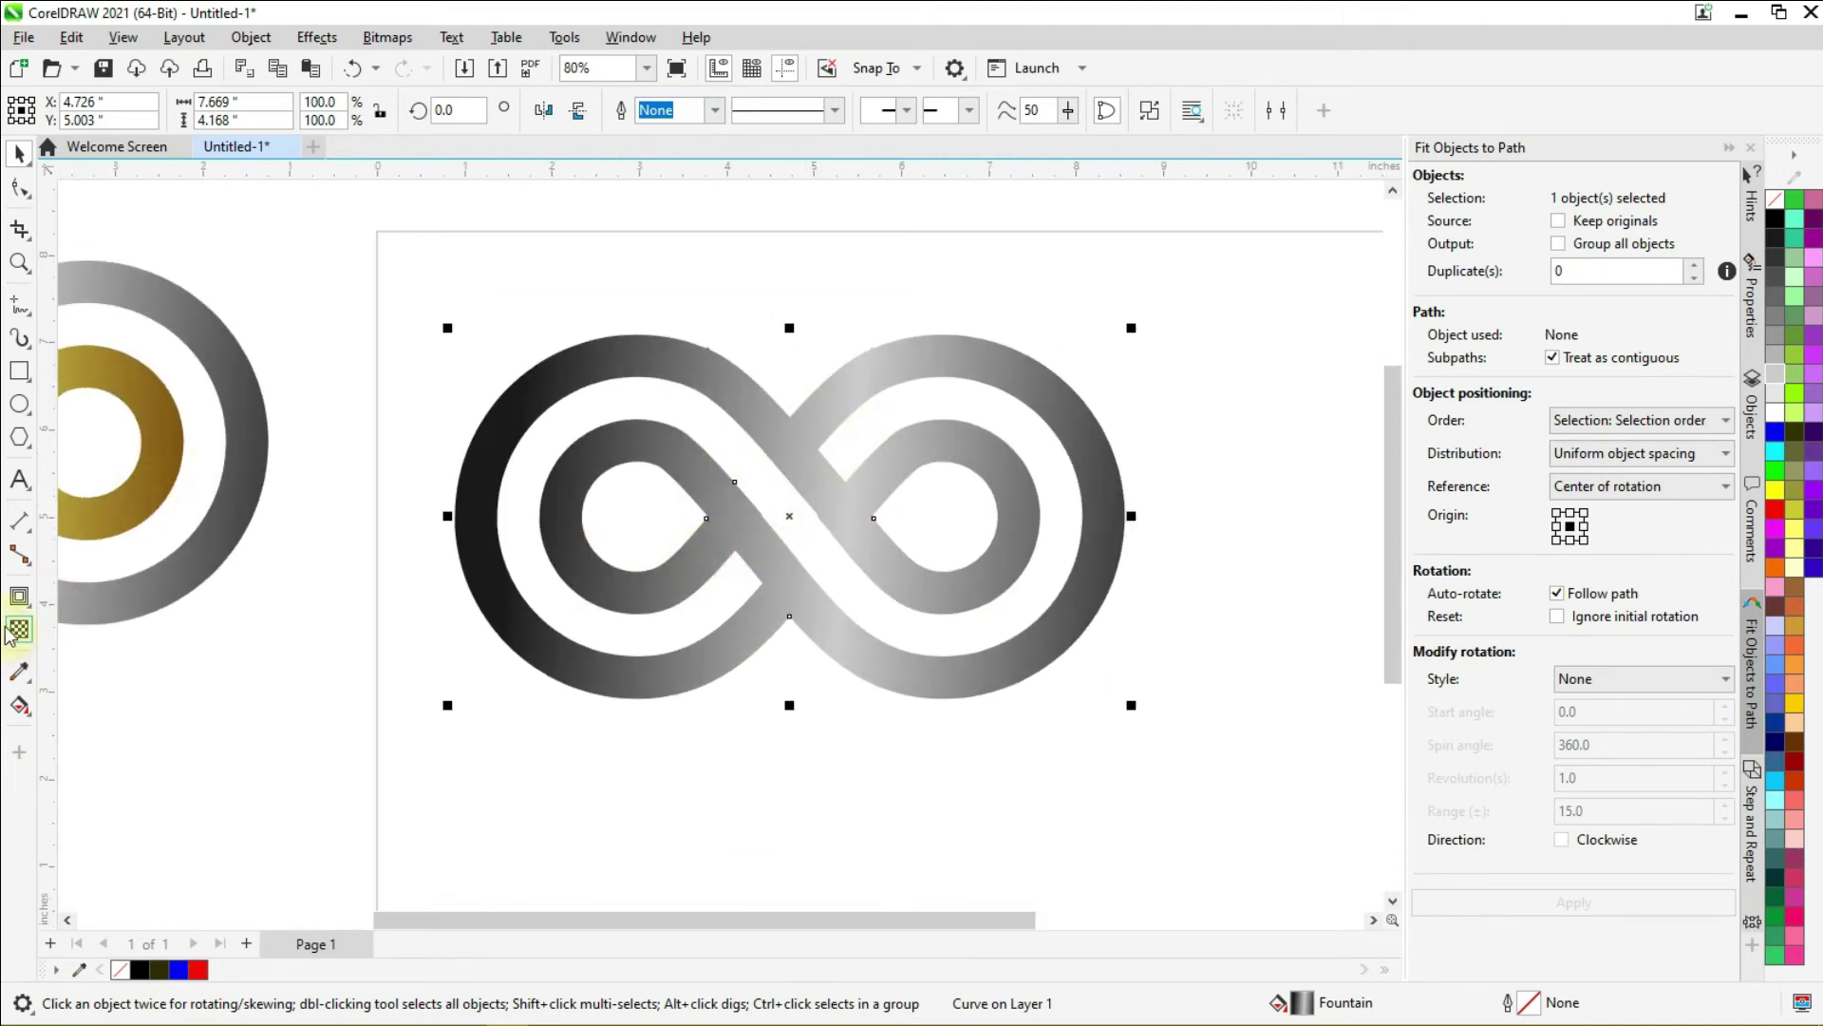
left_click(23, 600)
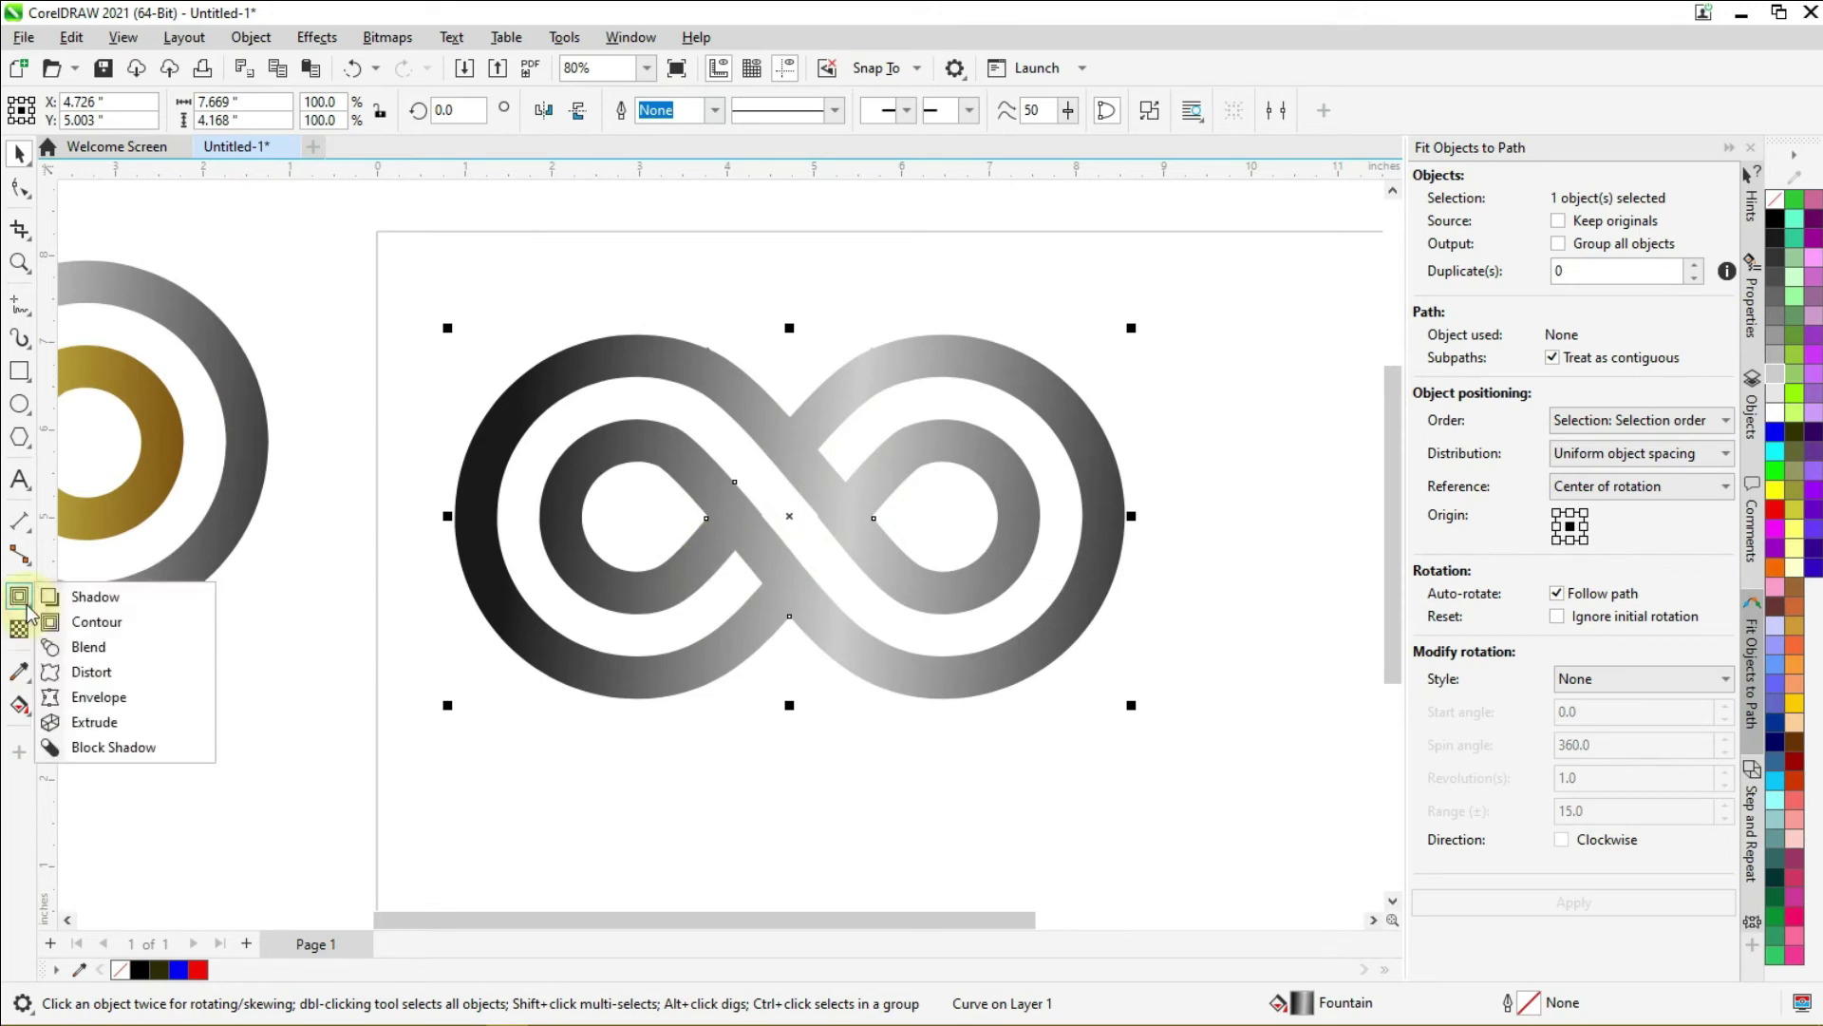
left_click(112, 724)
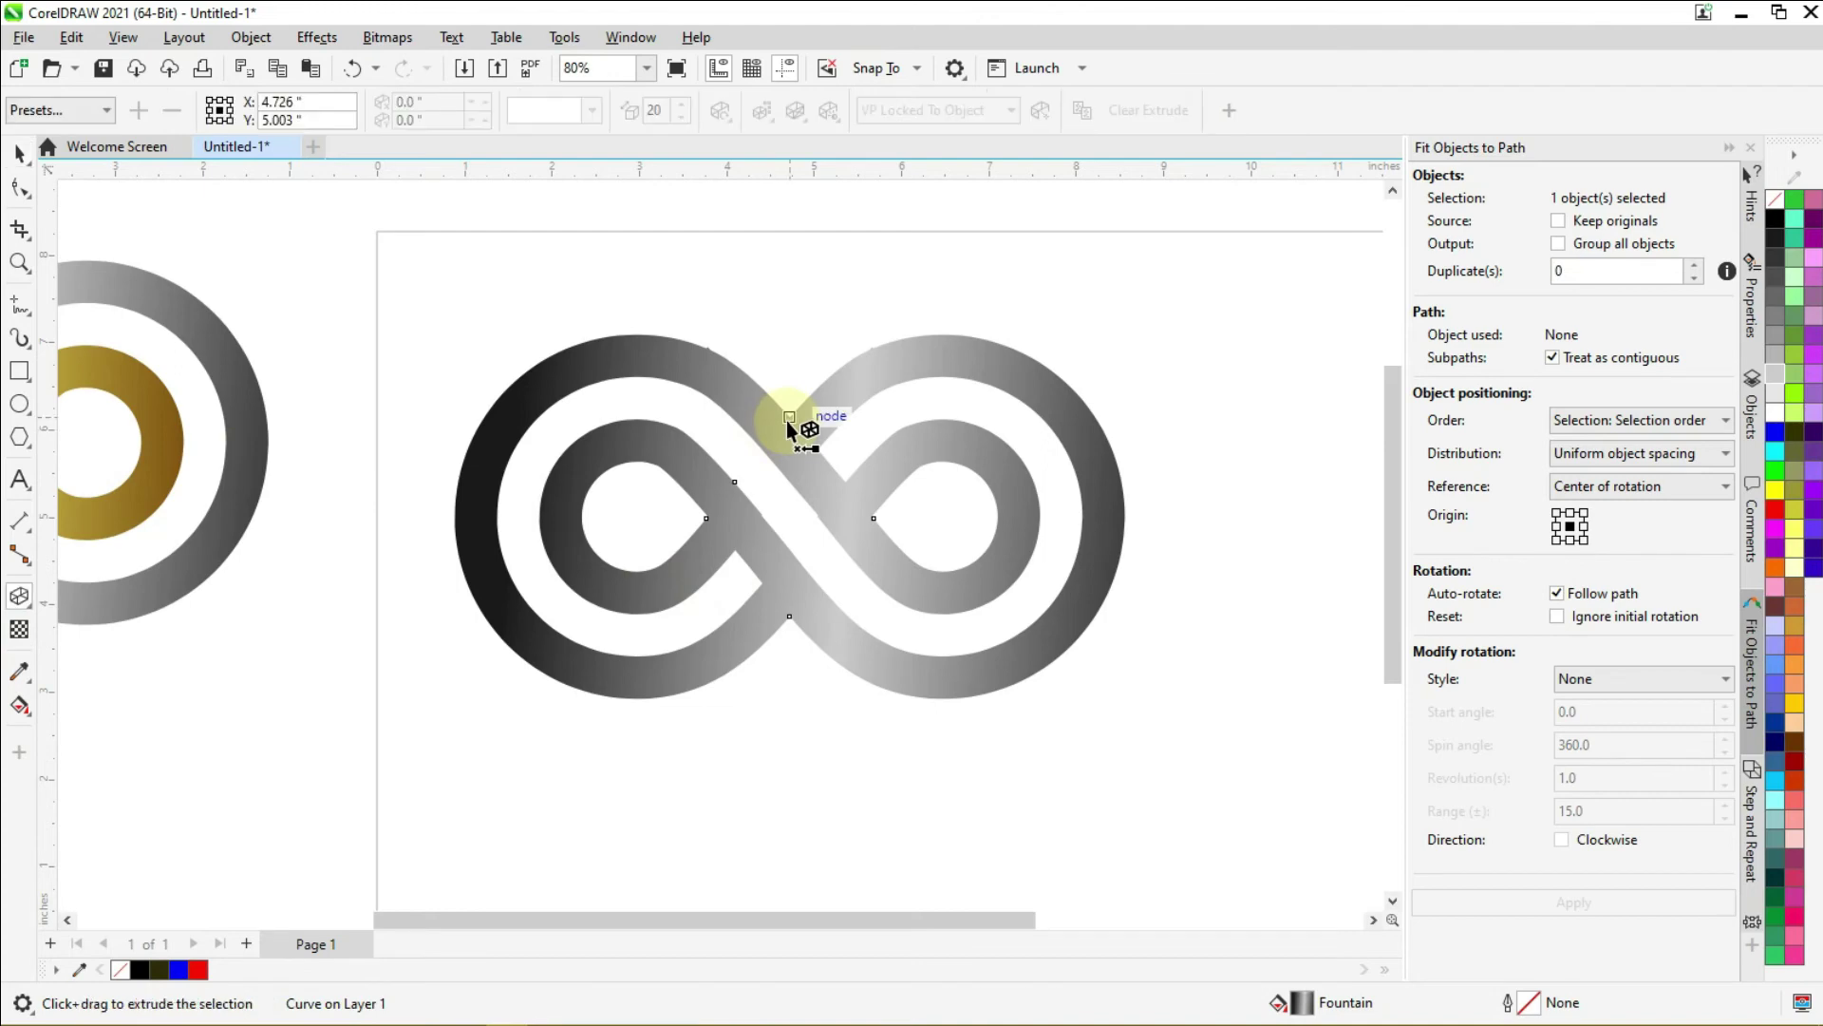
left_click_drag(786, 419, 790, 567)
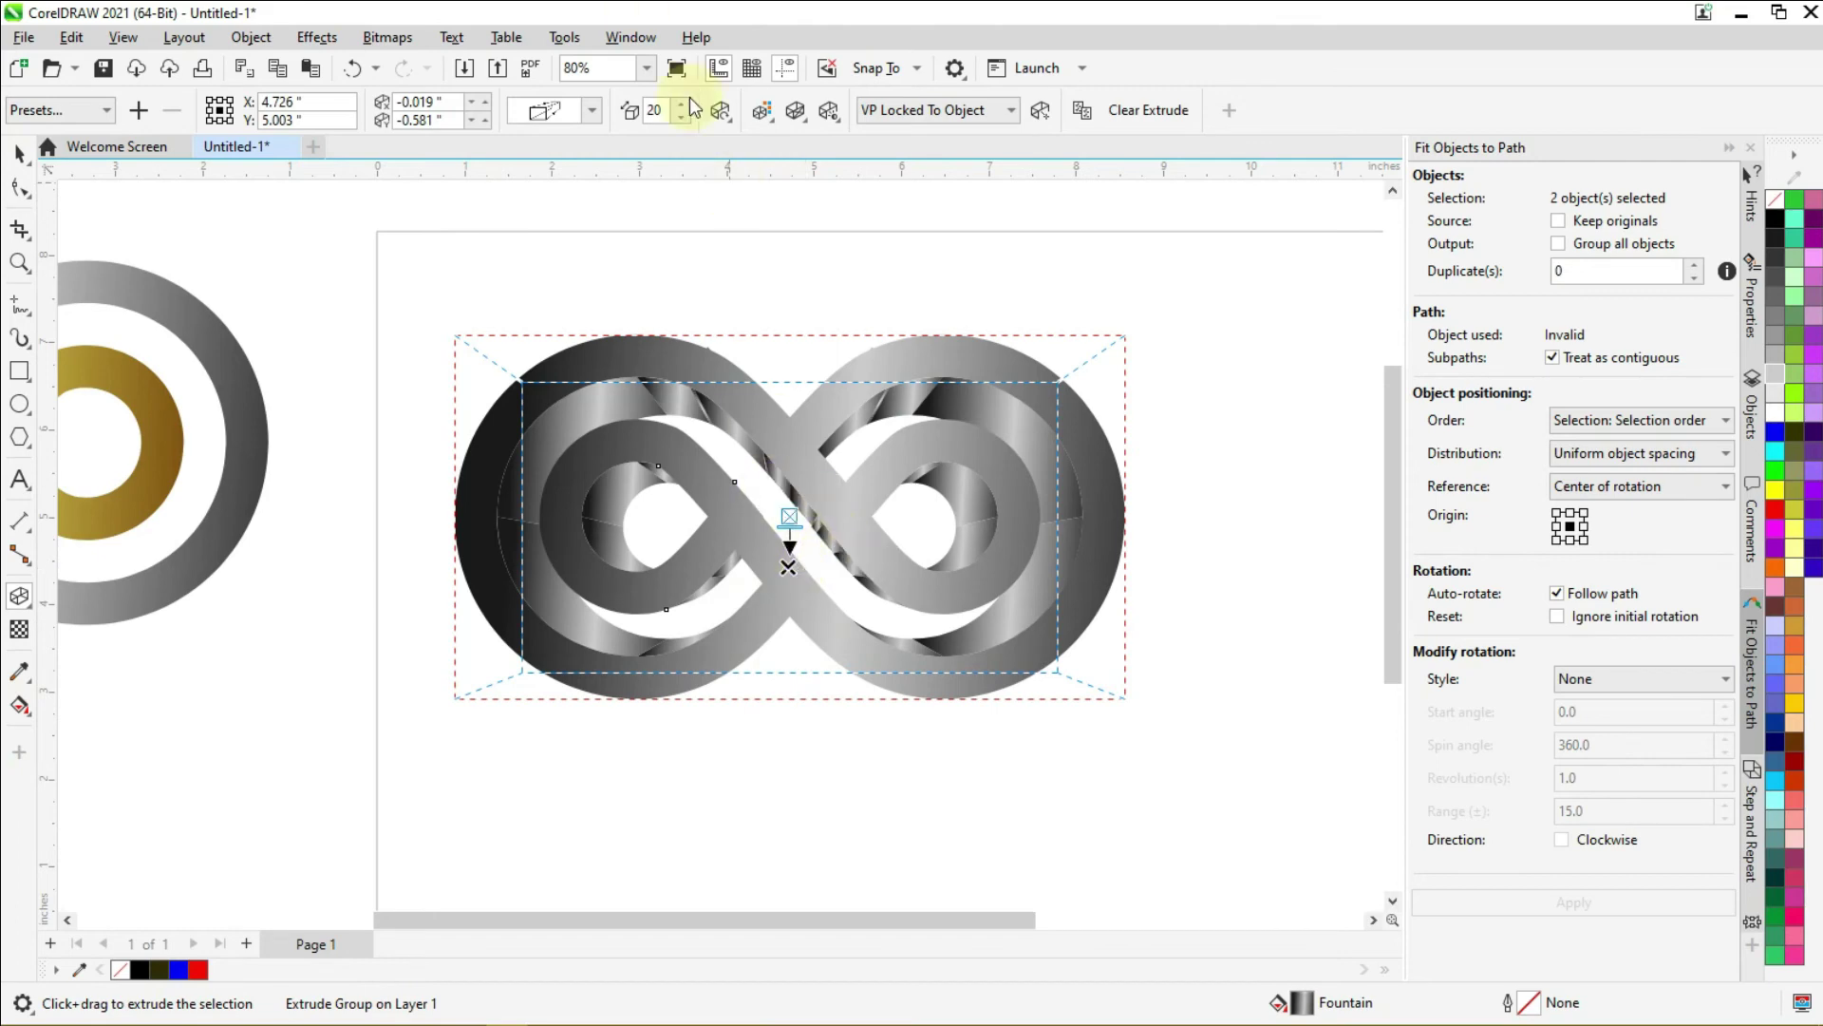
Step: Rotate the extrusion in 3D so its top face tilts back, slants slightly and exposes the front side walls
left_click(718, 114)
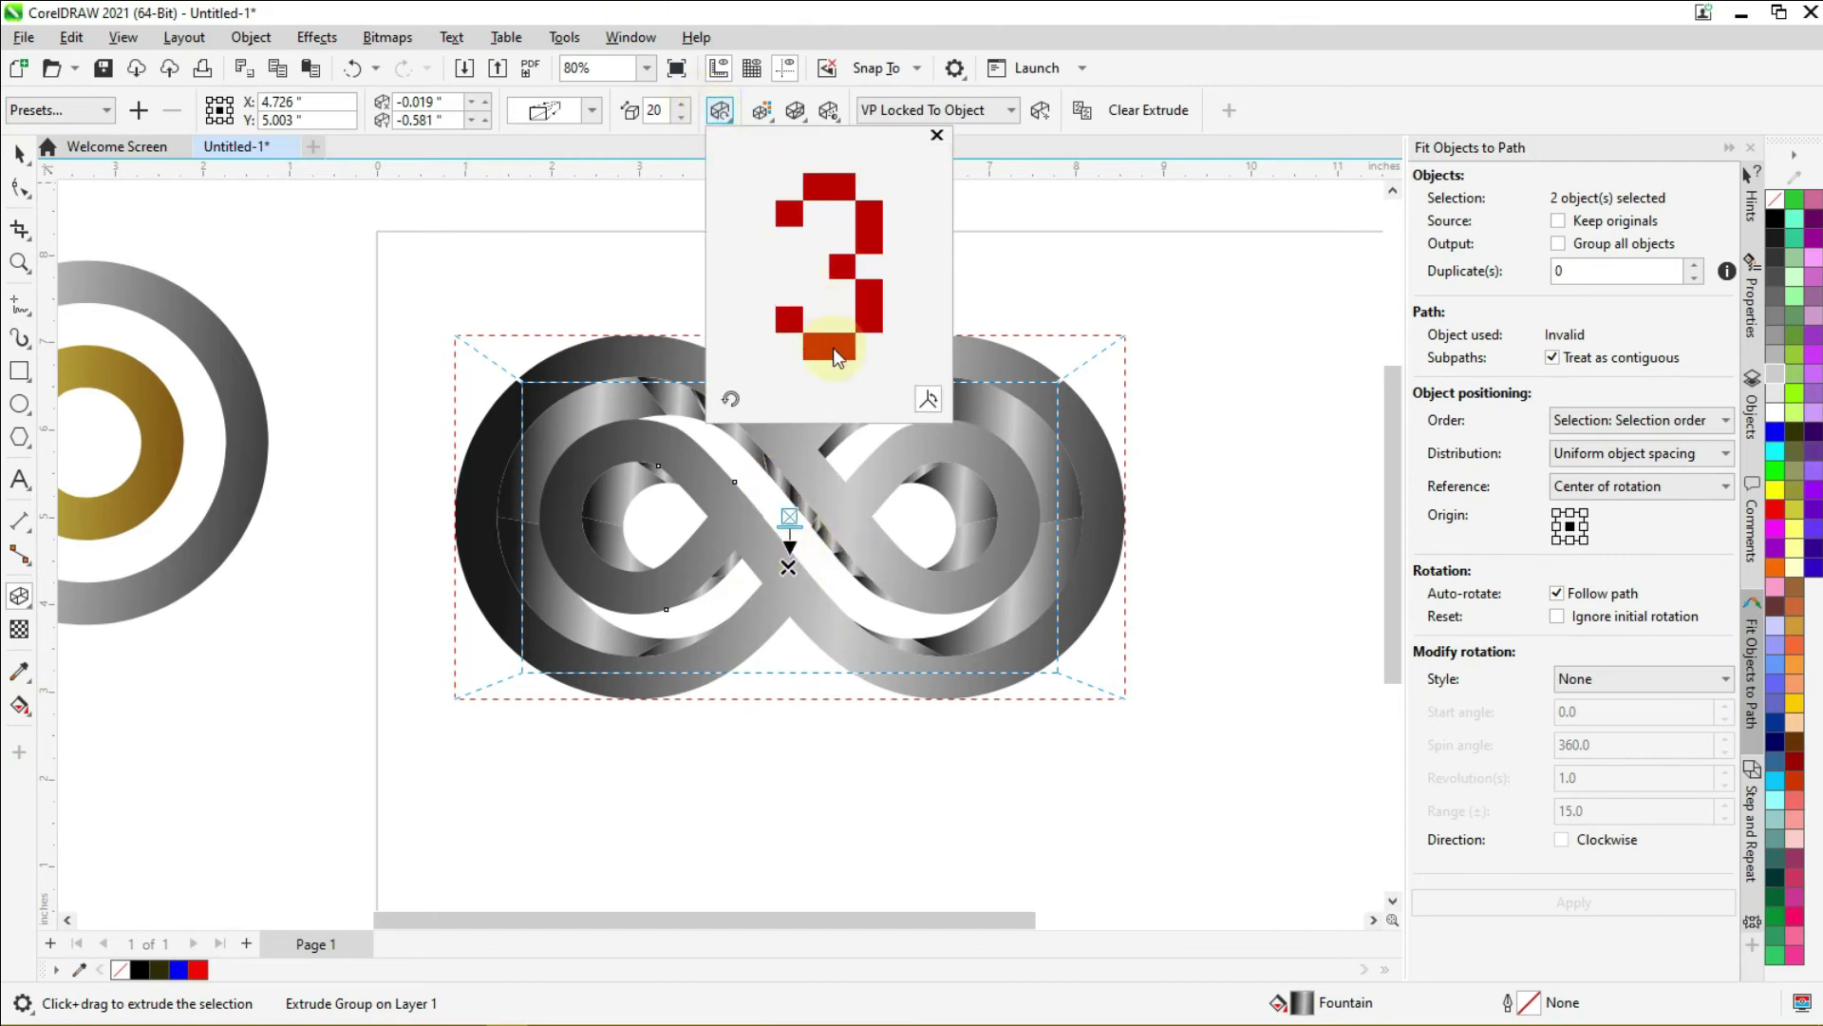
left_click_drag(834, 348, 843, 262)
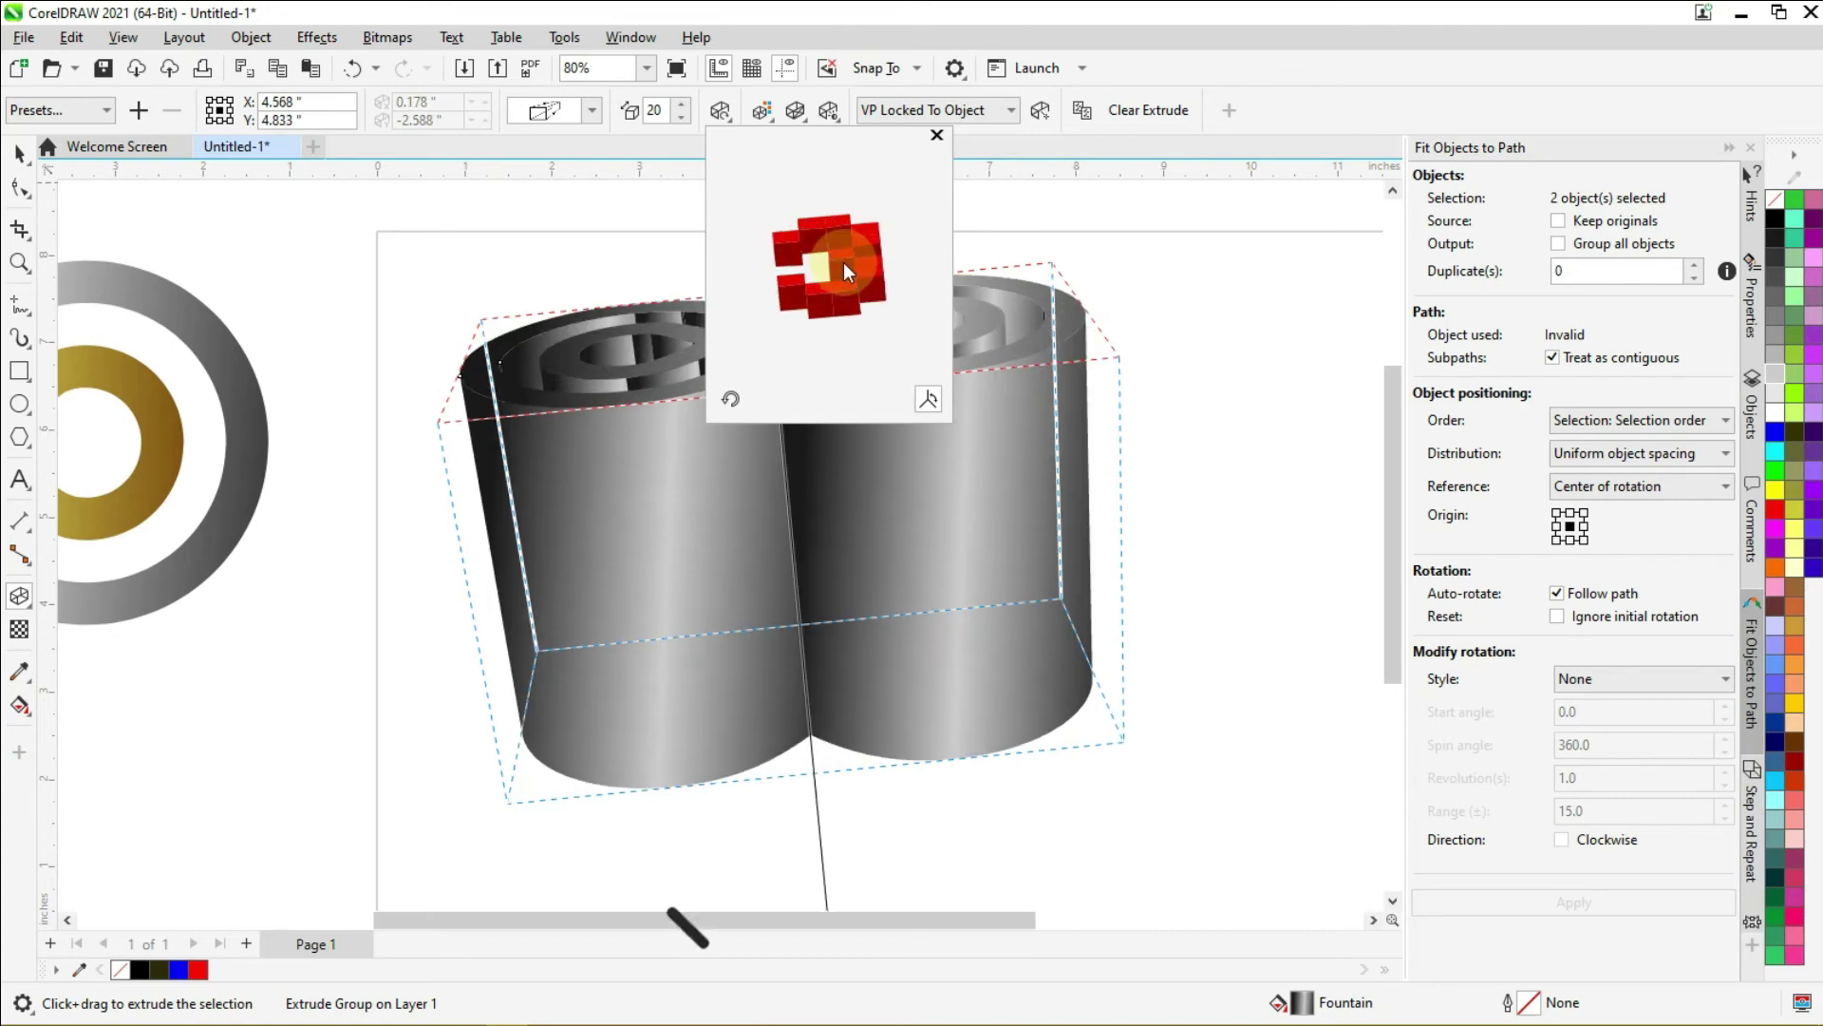
left_click(796, 536)
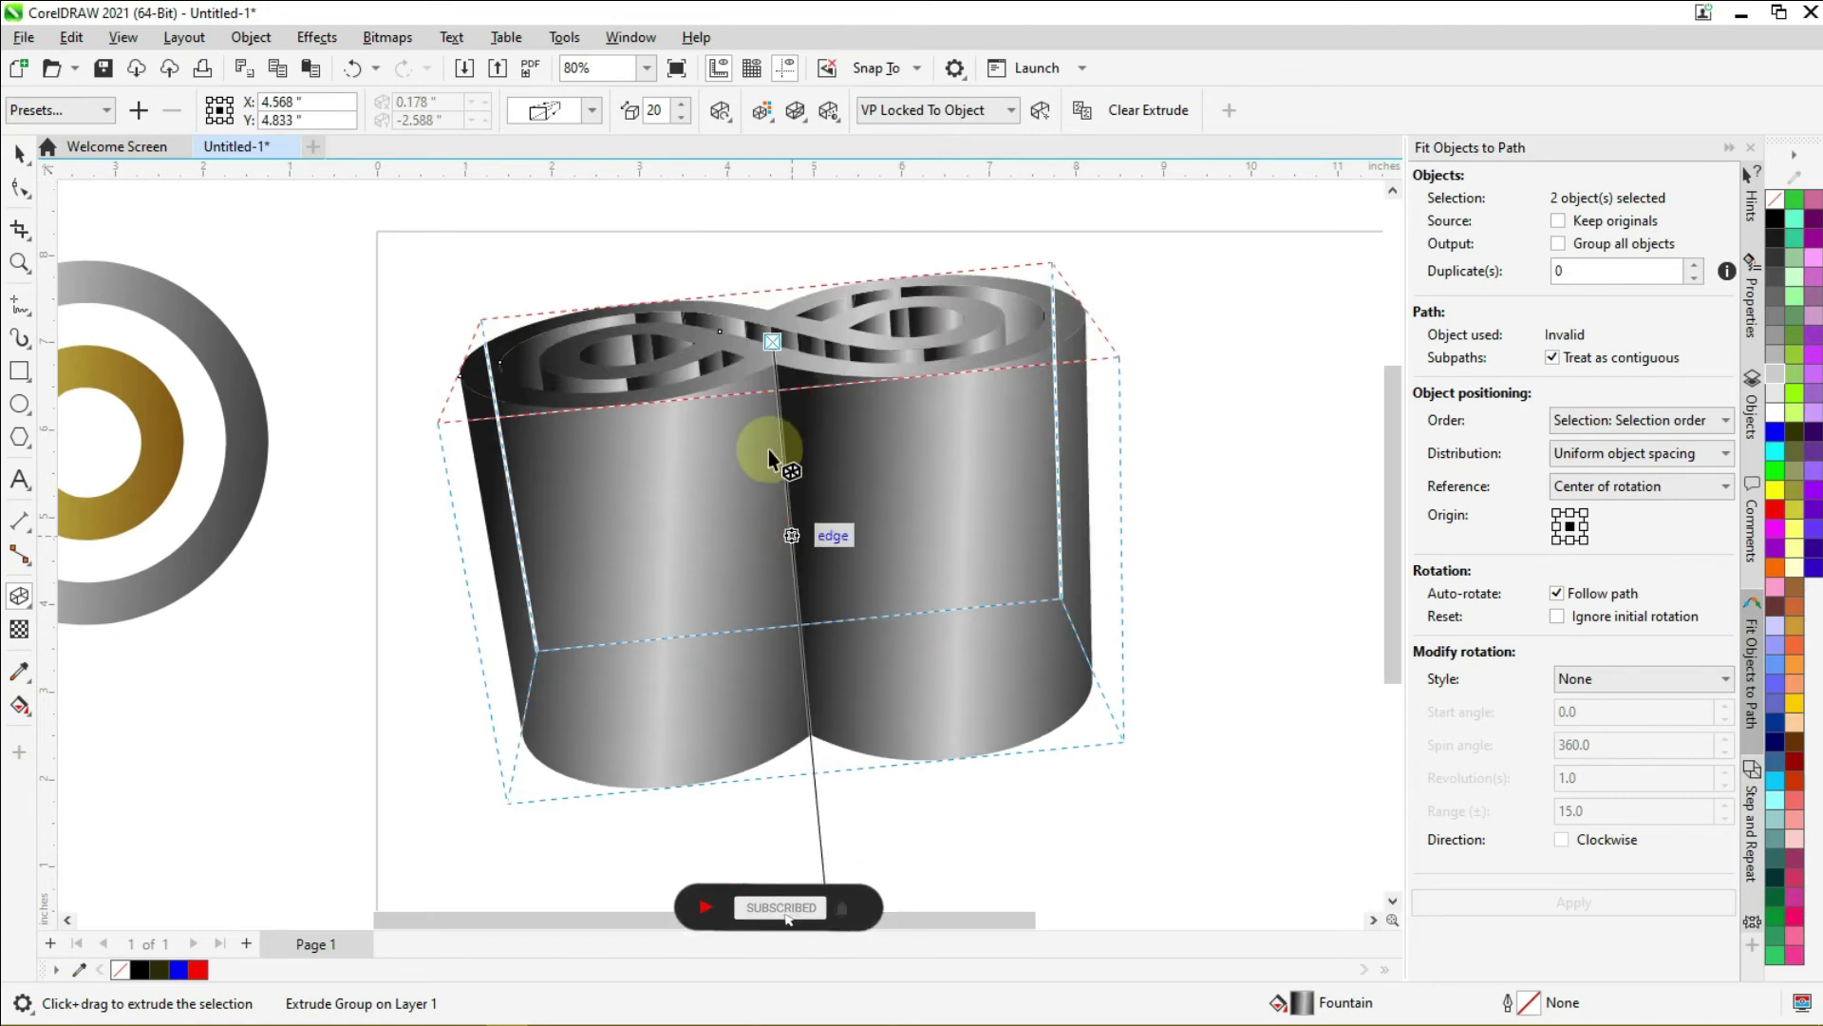
Step: Reduce the extrusion depth to 6 so the logo's side walls become shallow
scroll(750, 395, "down", 3)
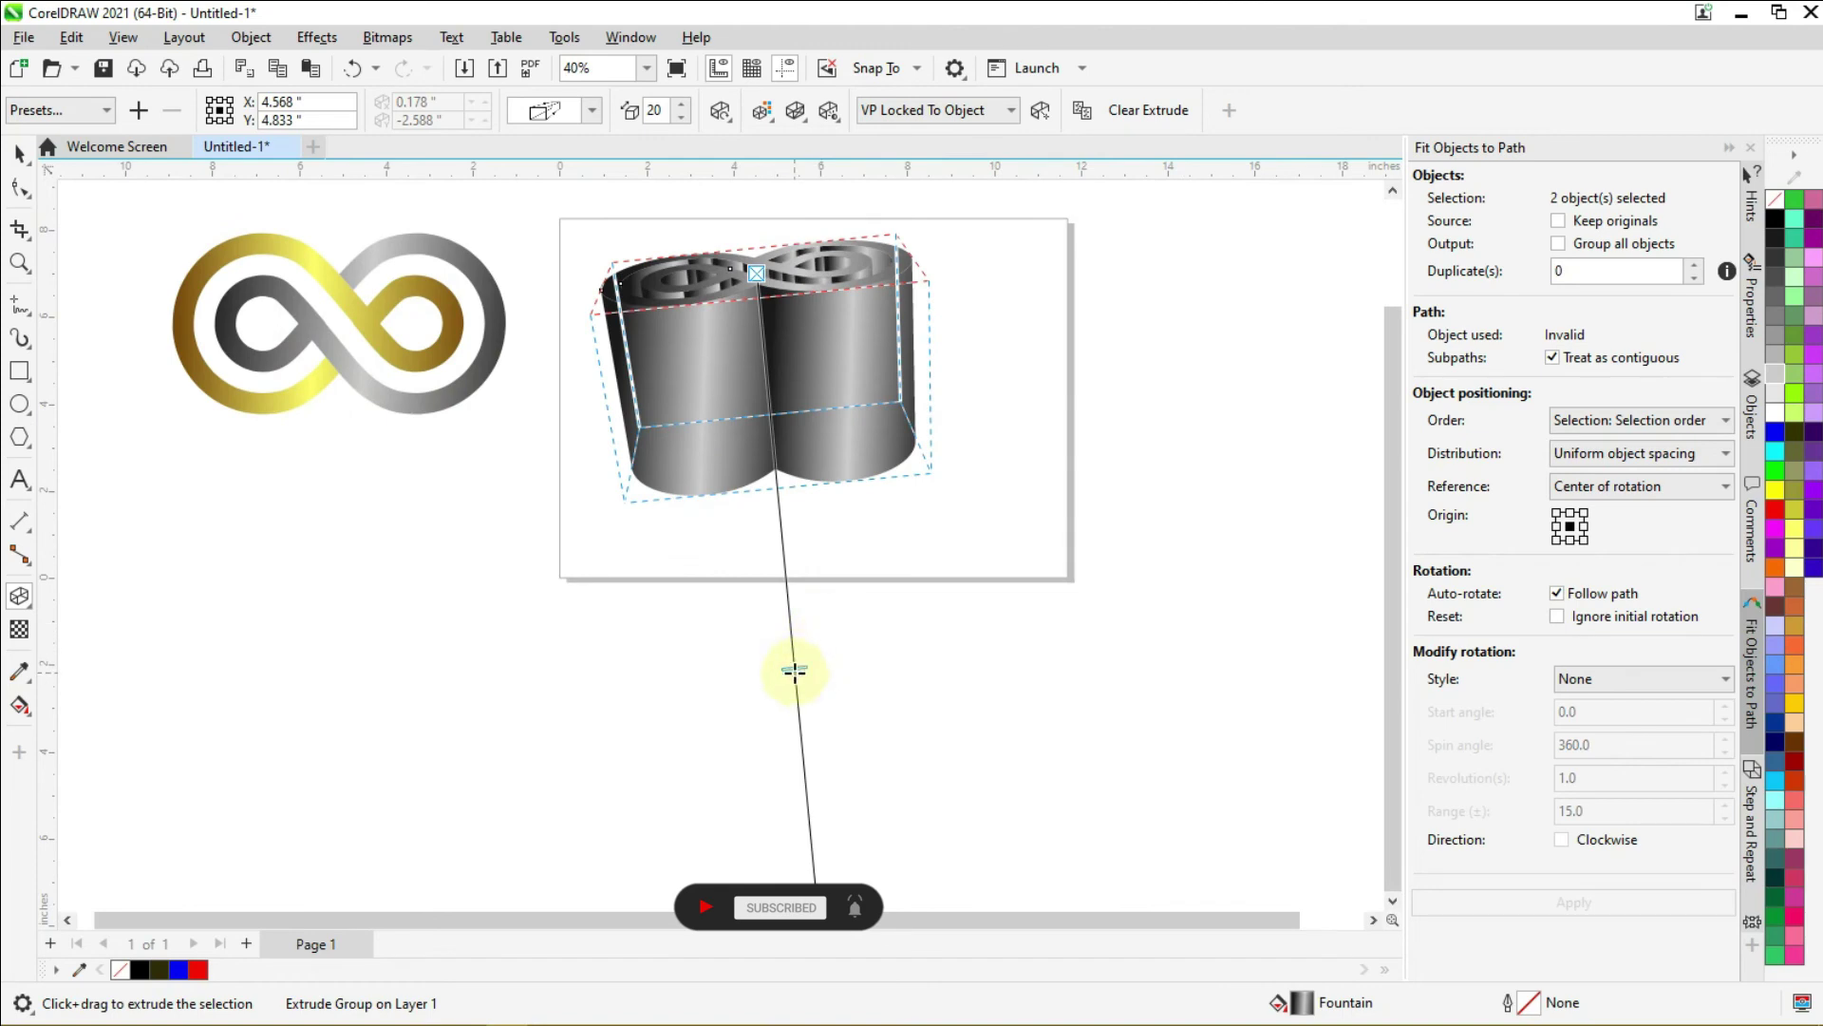
left_click_drag(791, 671, 773, 406)
scroll(769, 380, "up", 2)
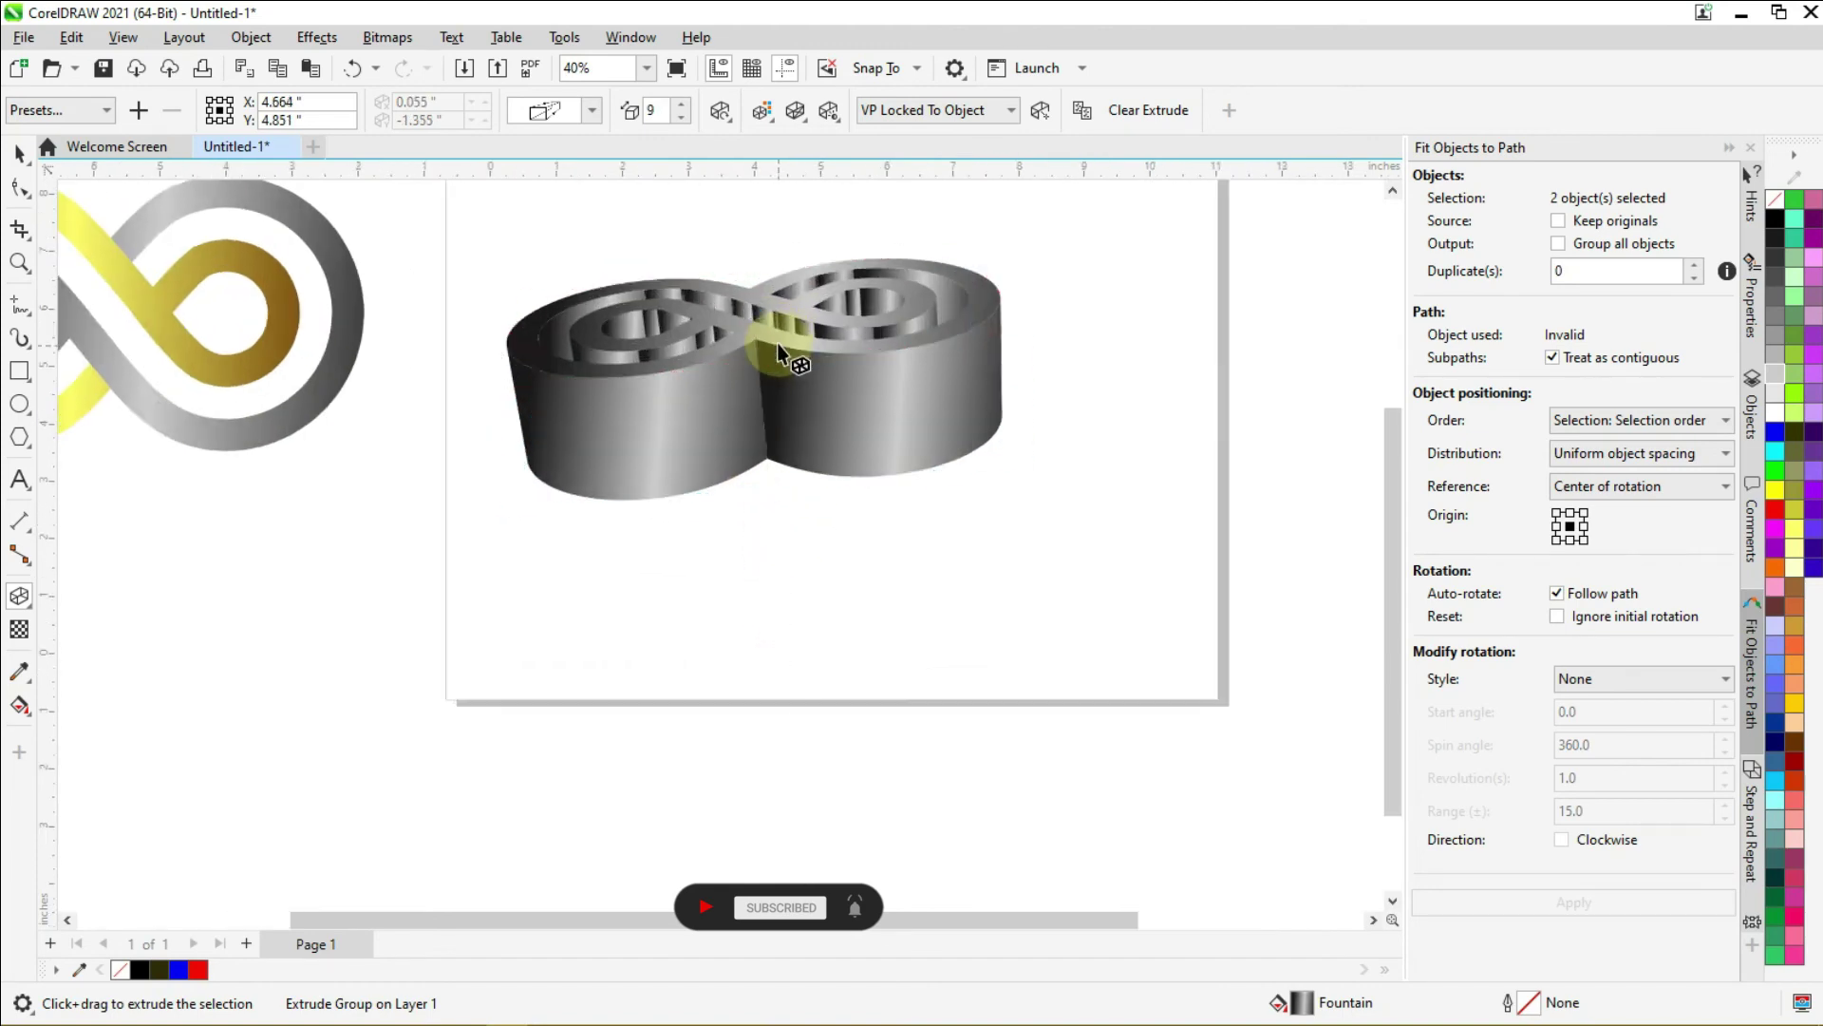
left_click_drag(779, 584, 771, 514)
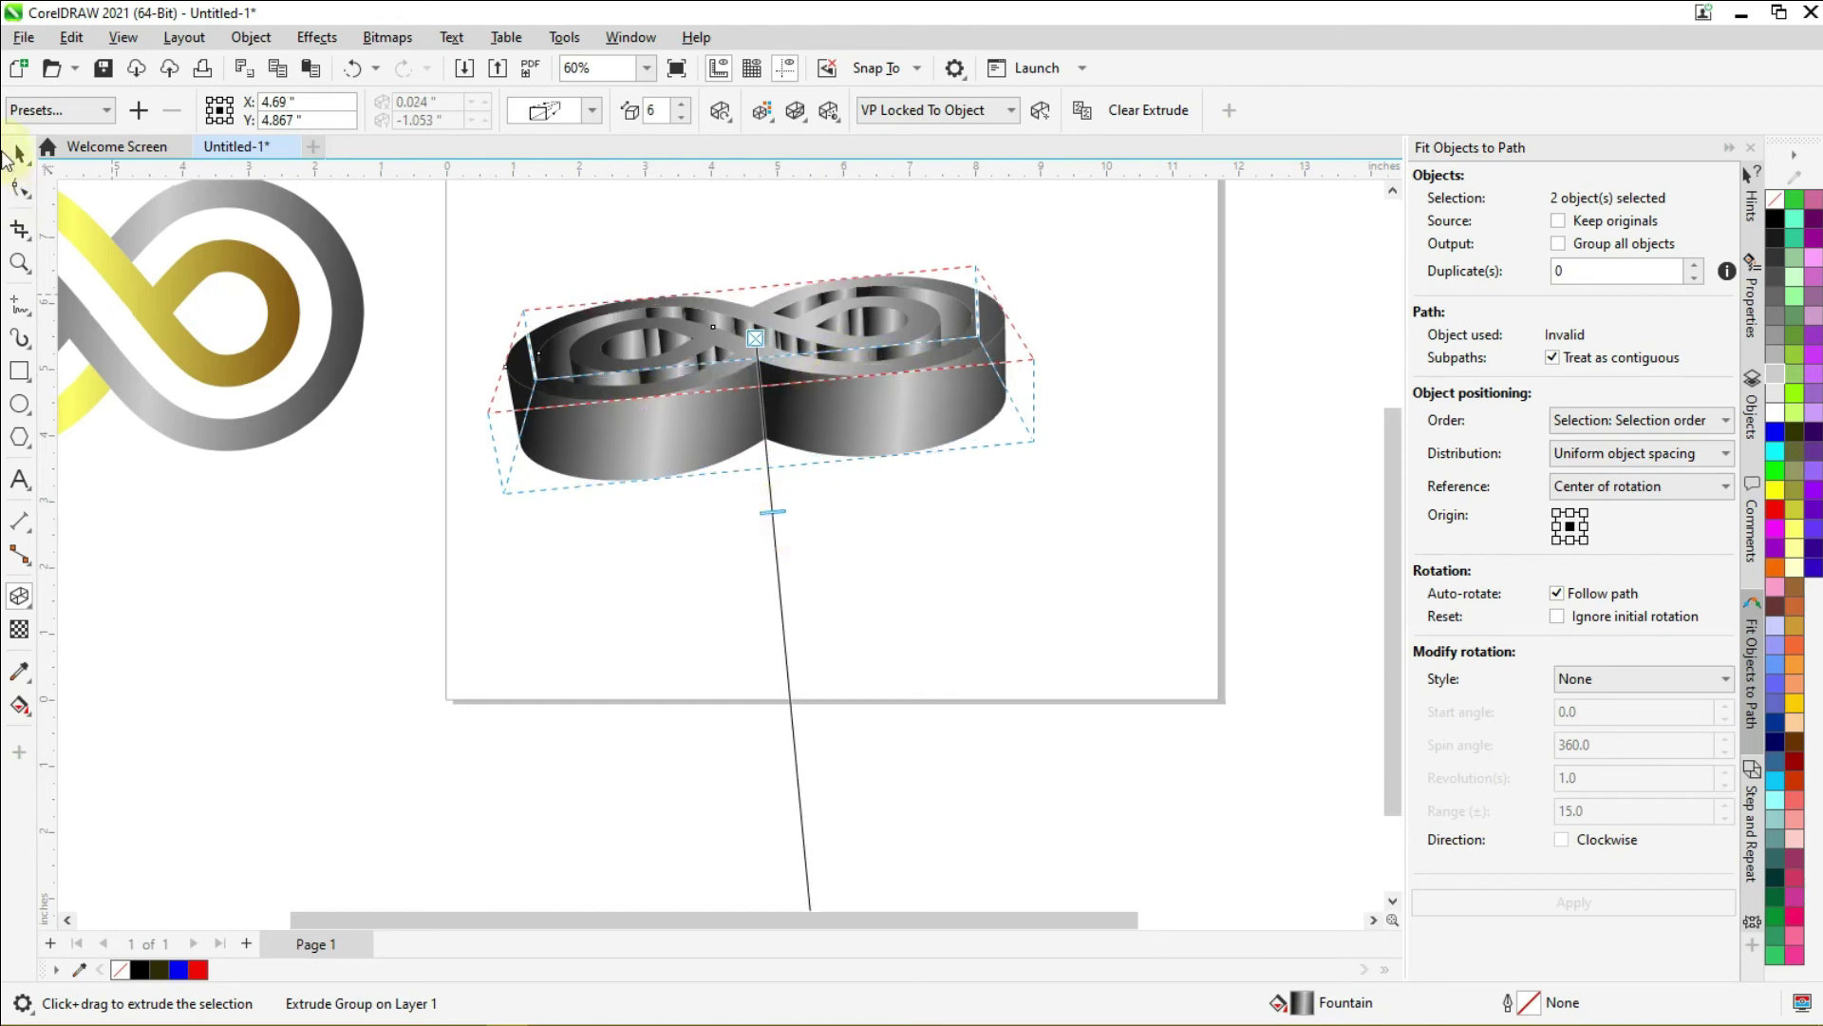
Step: Break the extrude group apart, ungroup the resulting pieces and clear the selection
left_click(19, 154)
scroll(721, 275, "up", 2)
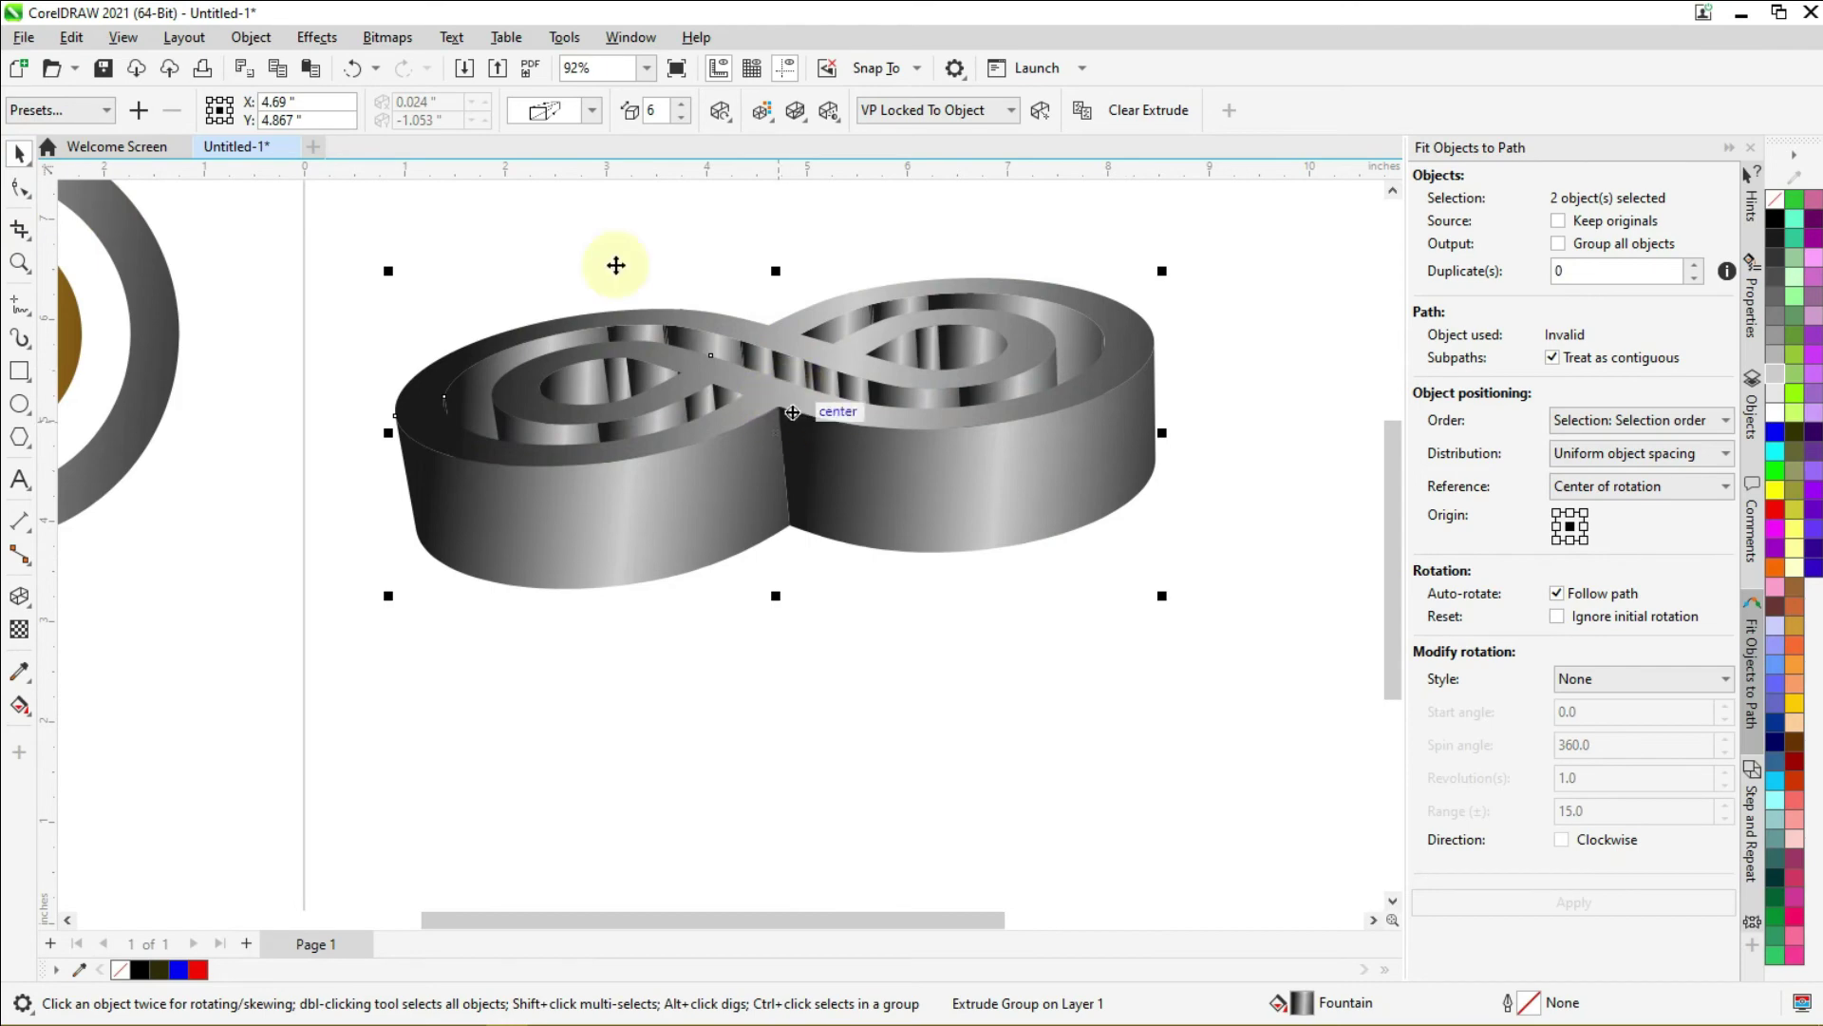
left_click(255, 39)
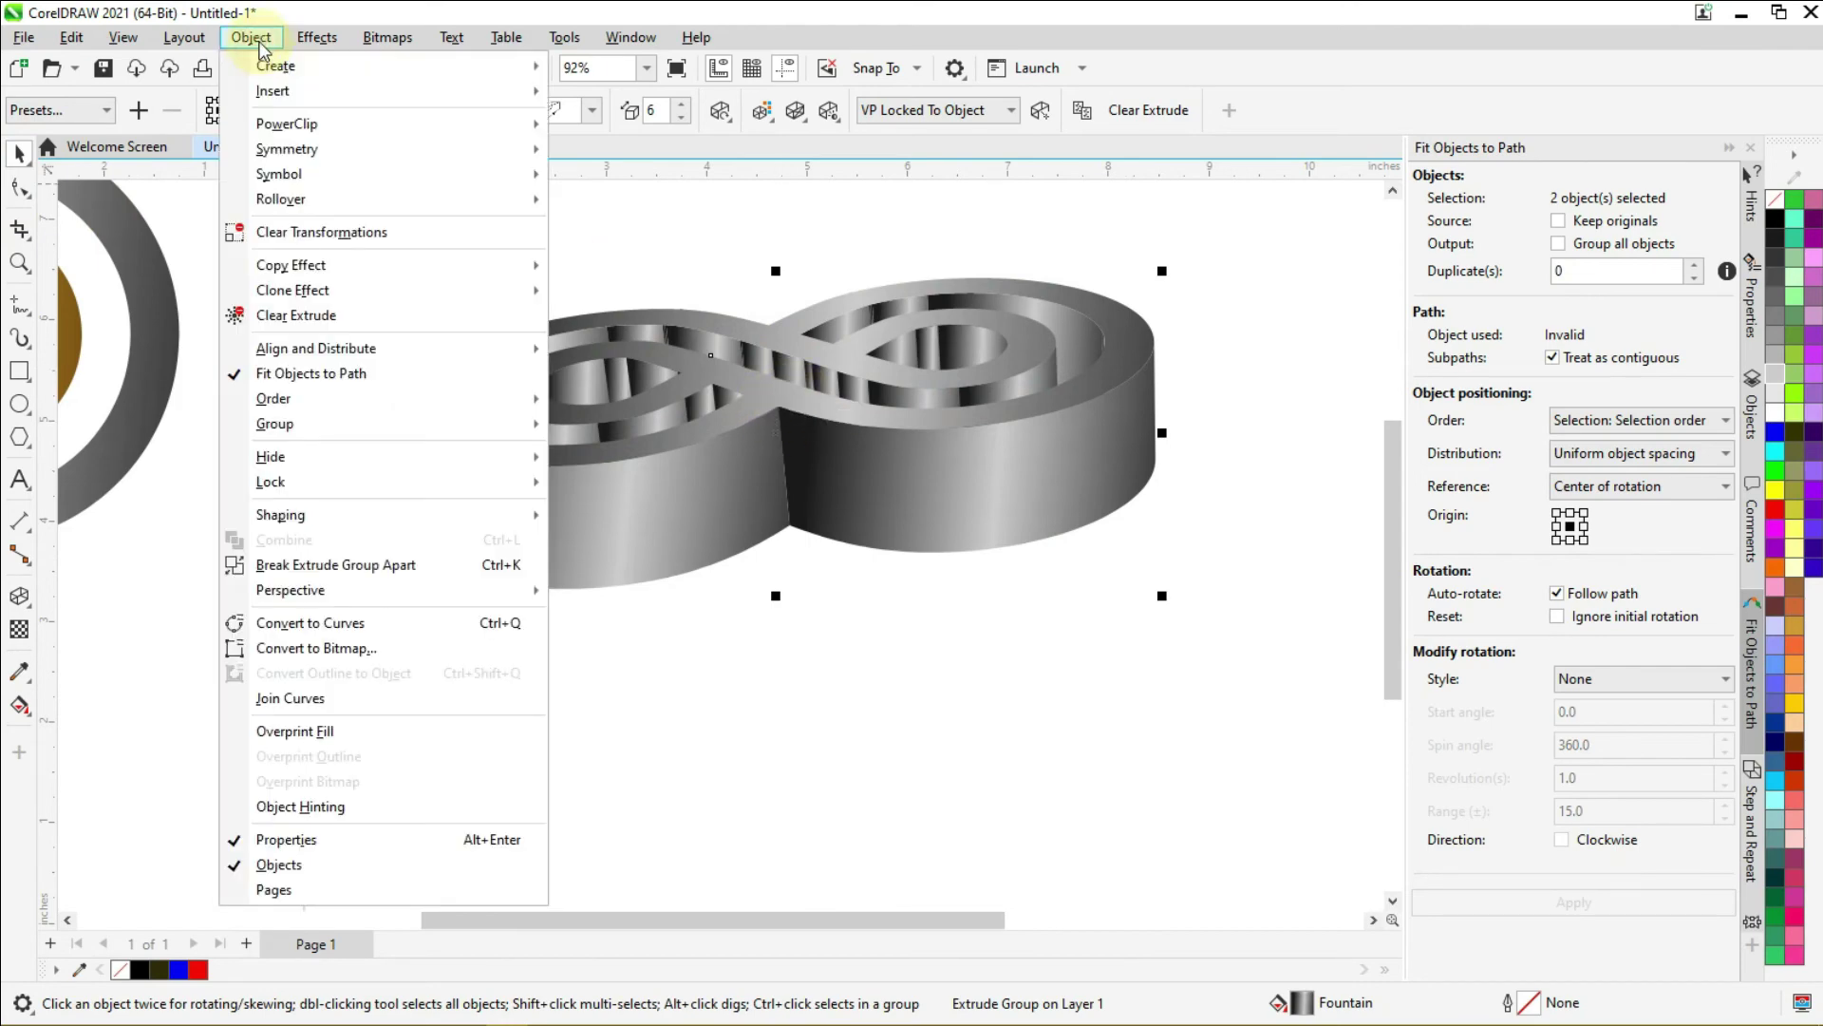
left_click(365, 565)
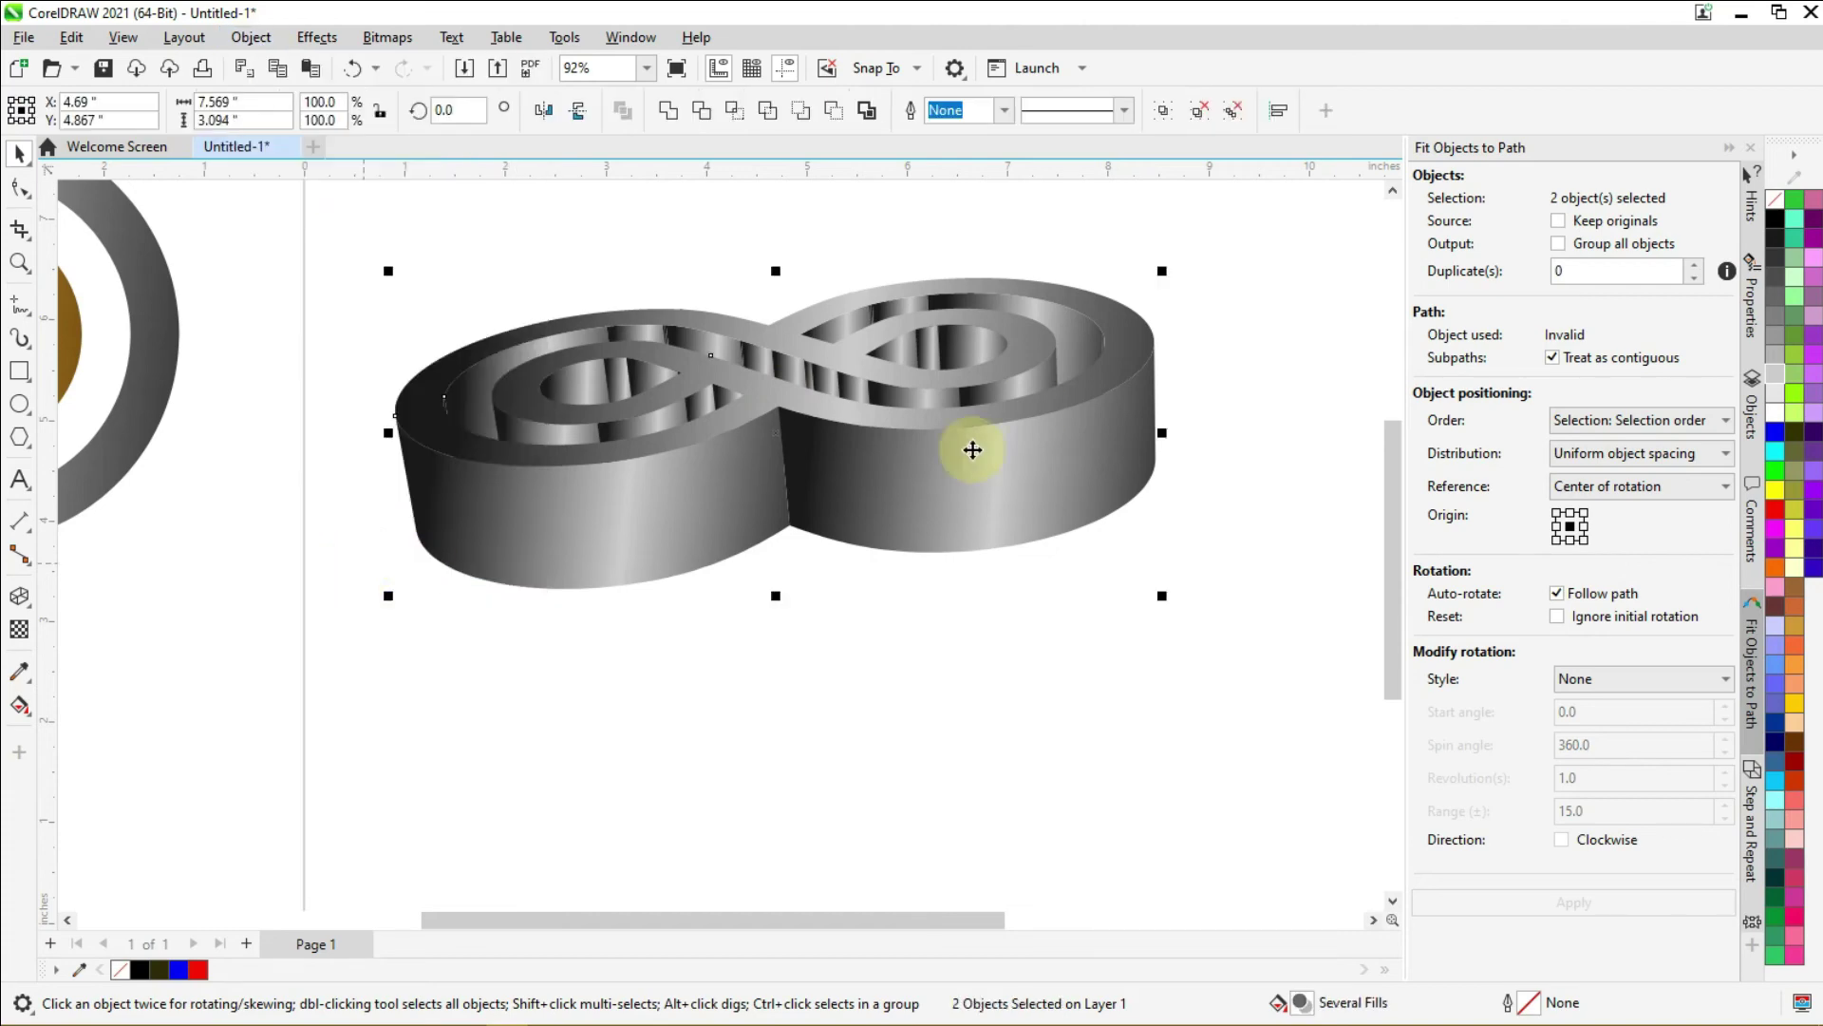
left_click(1198, 121)
left_click(1255, 357)
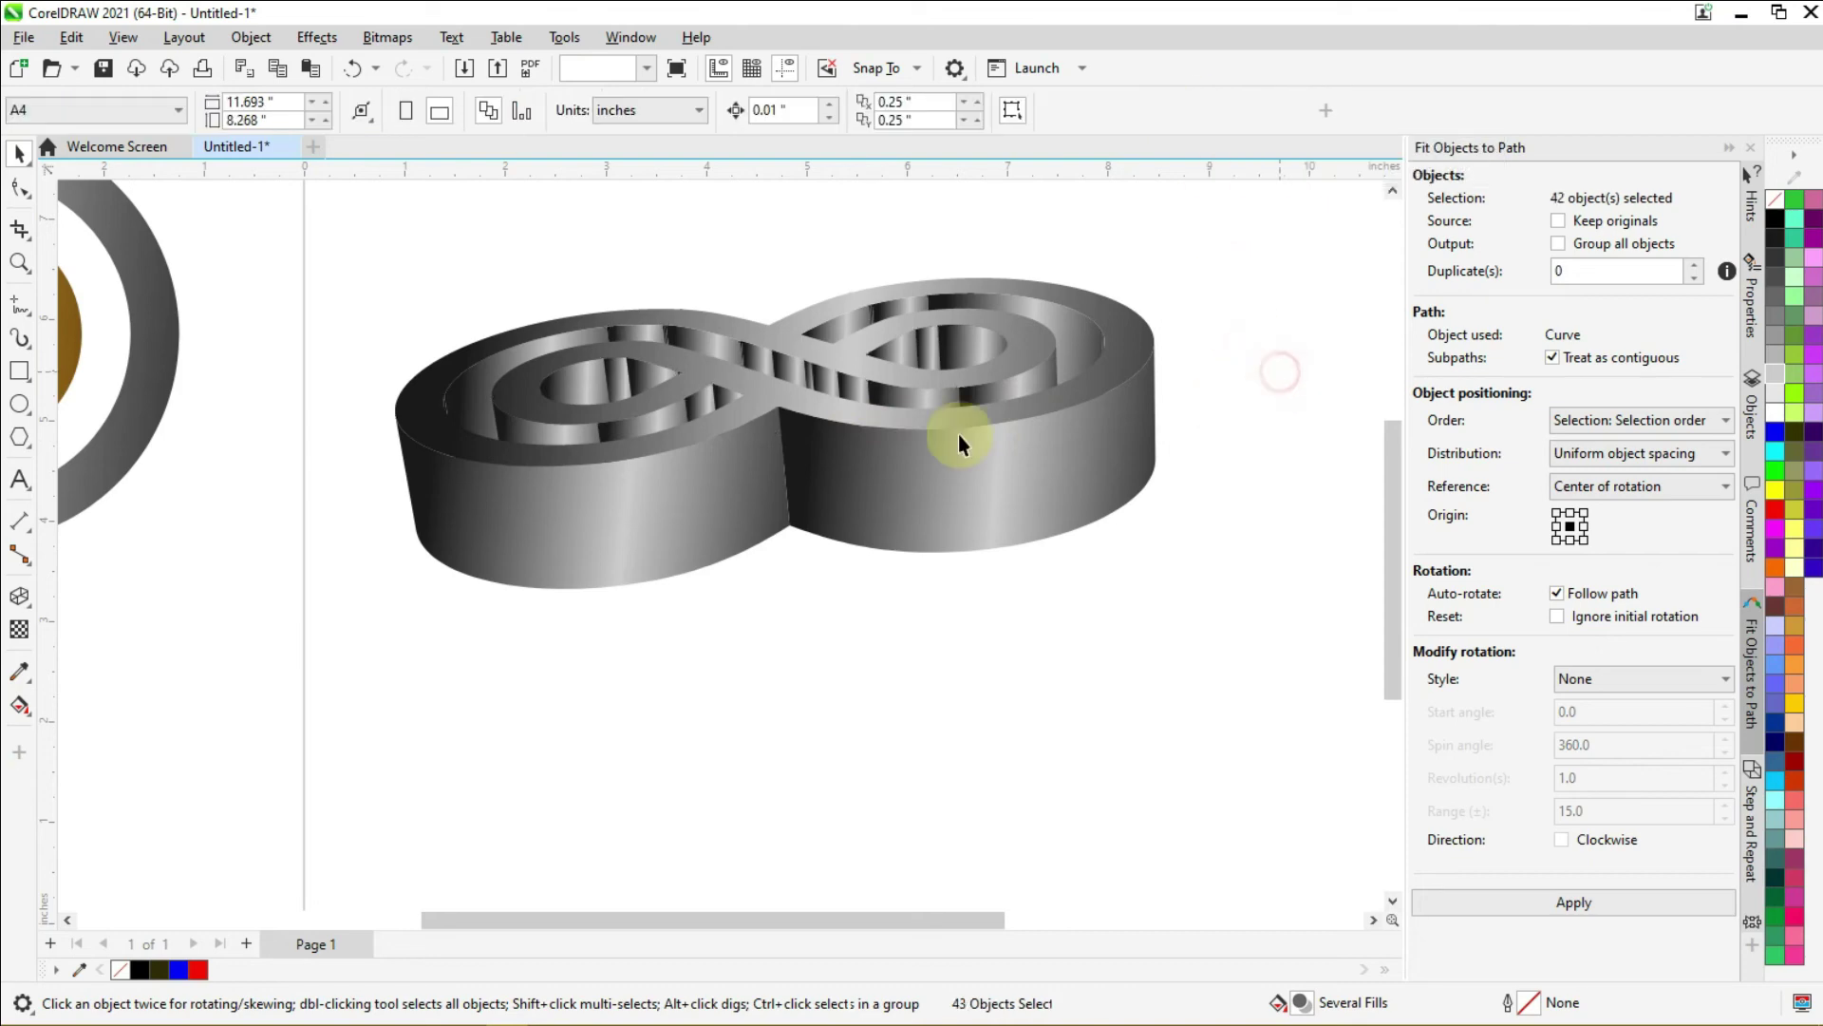
Step: Copy the gold fountain fill from the flat logo onto the left front wall and shift the gradient slightly right
left_click(612, 515)
scroll(725, 506, "down", 2)
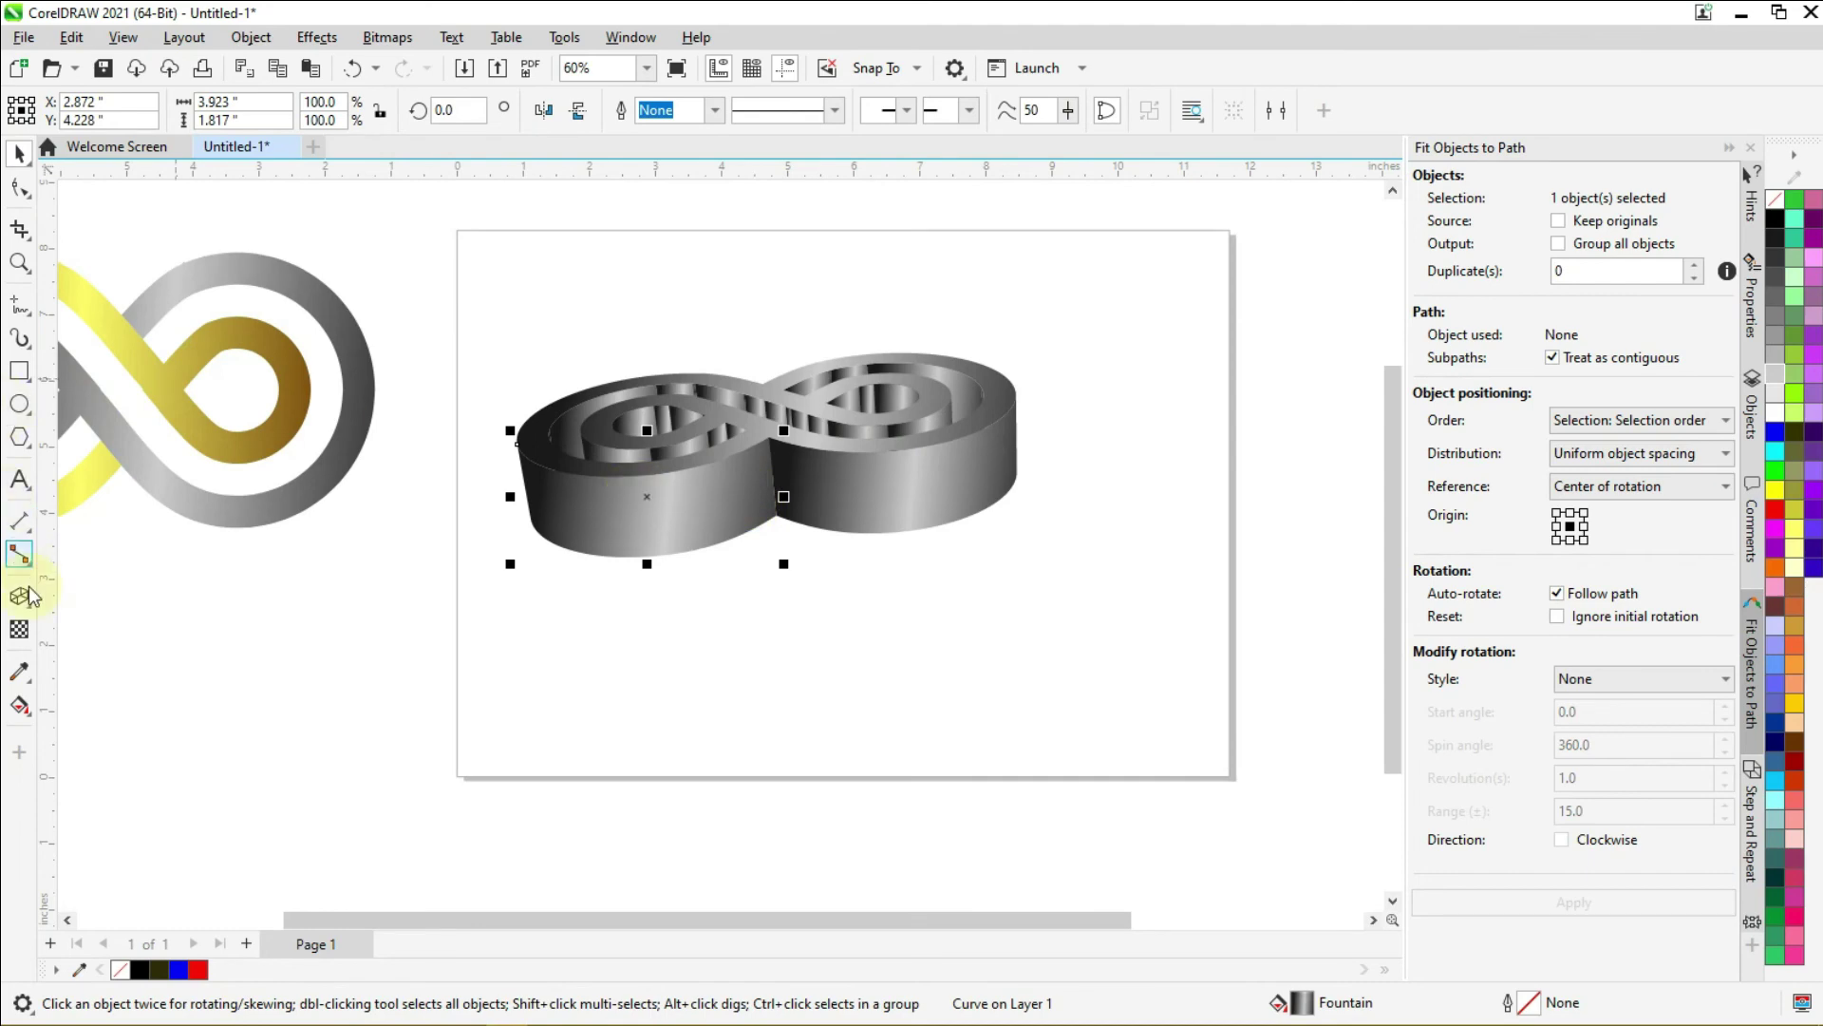
left_click(28, 712)
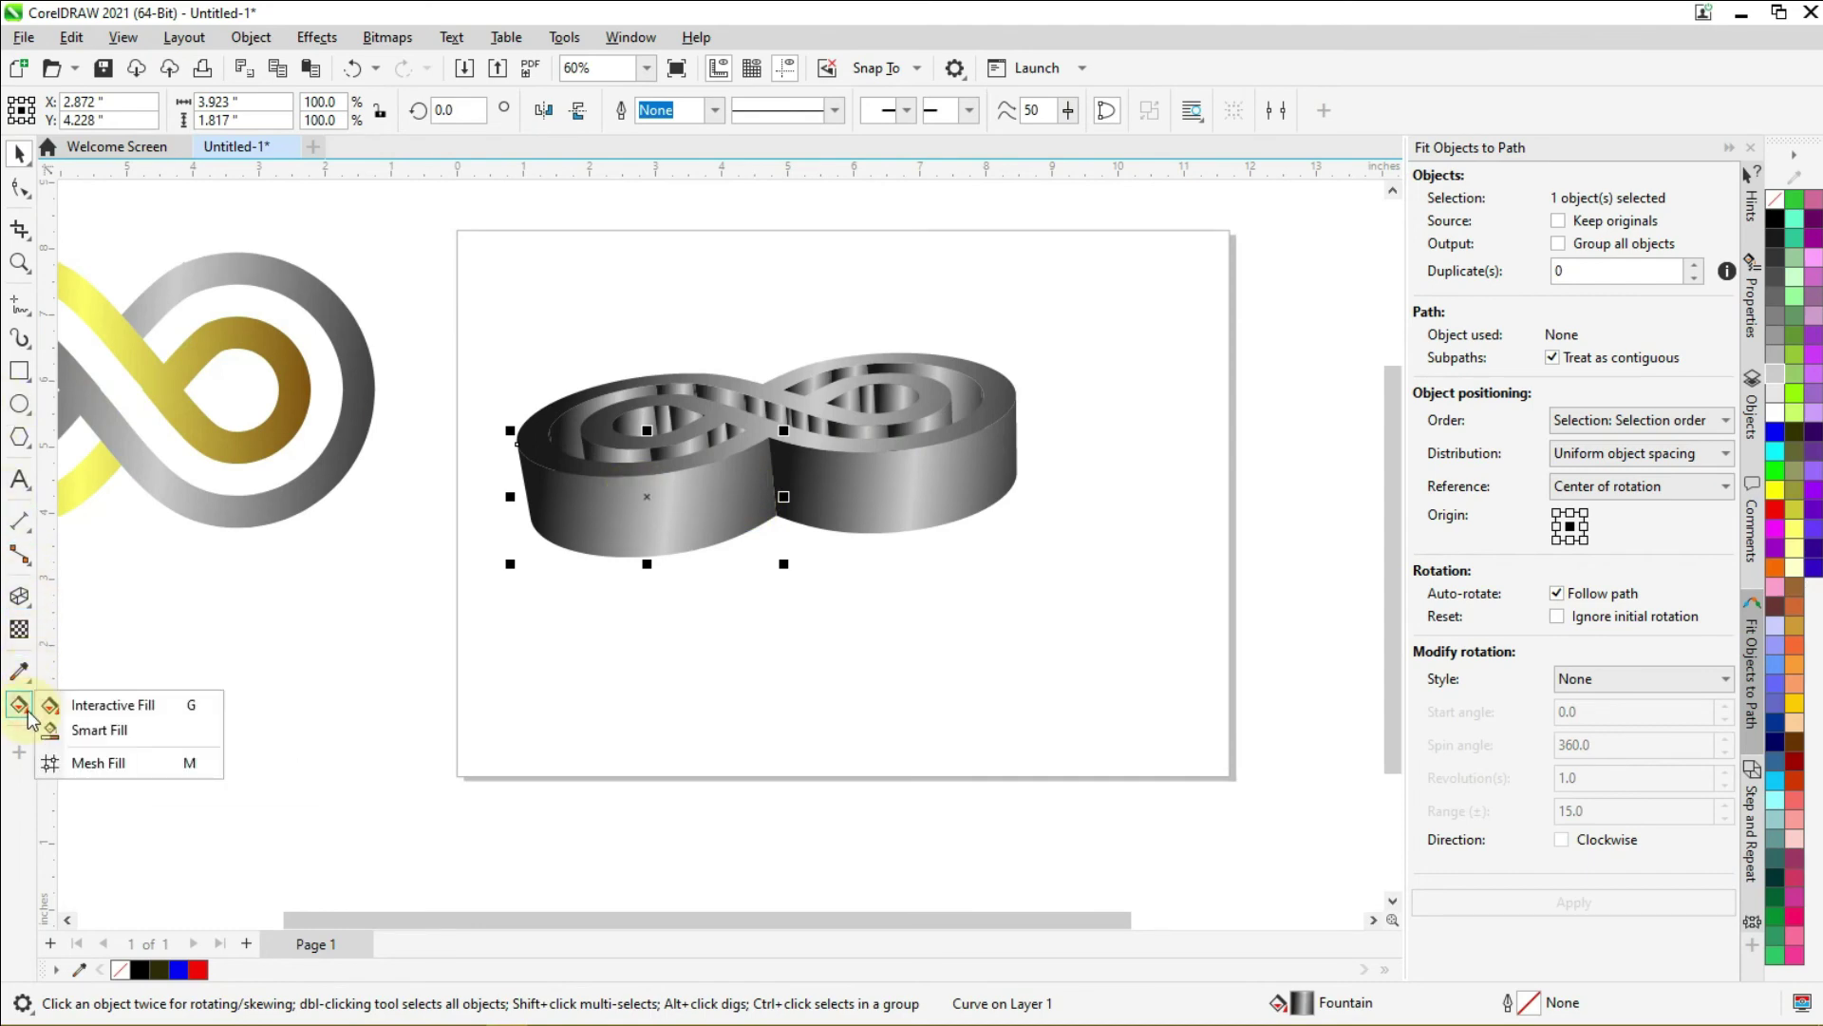
left_click(142, 706)
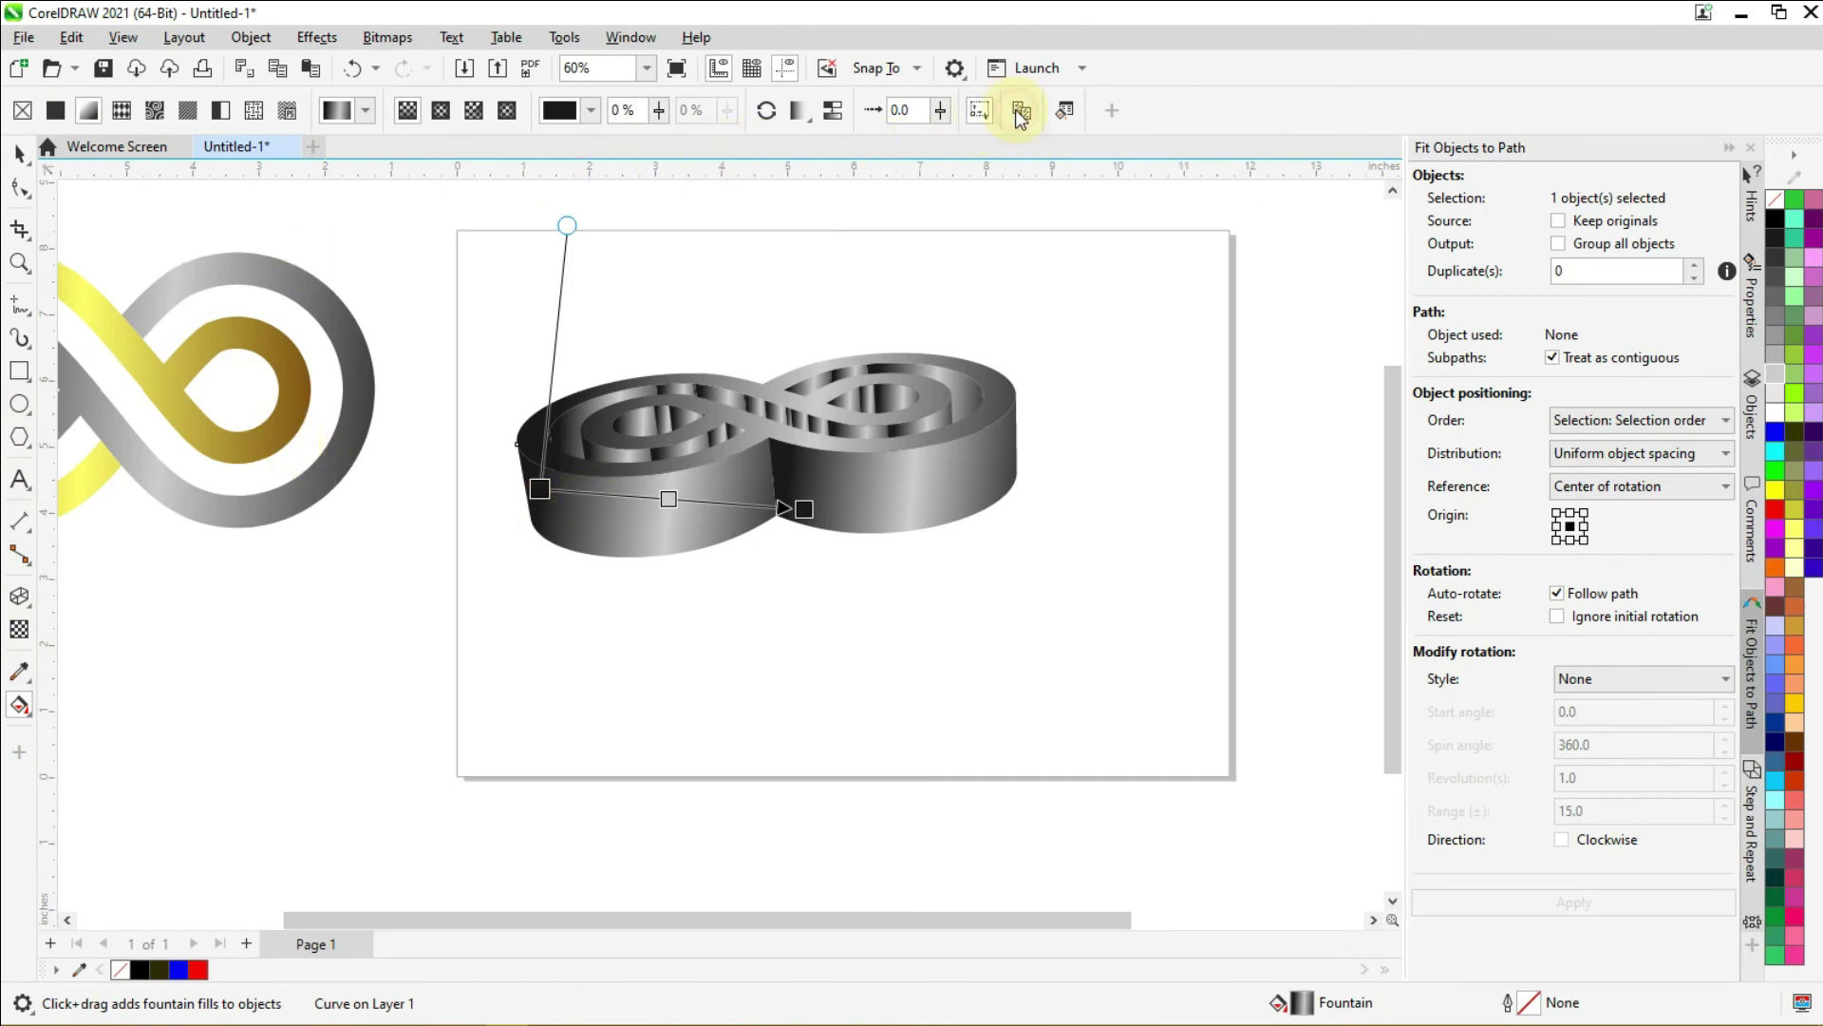
left_click(1021, 114)
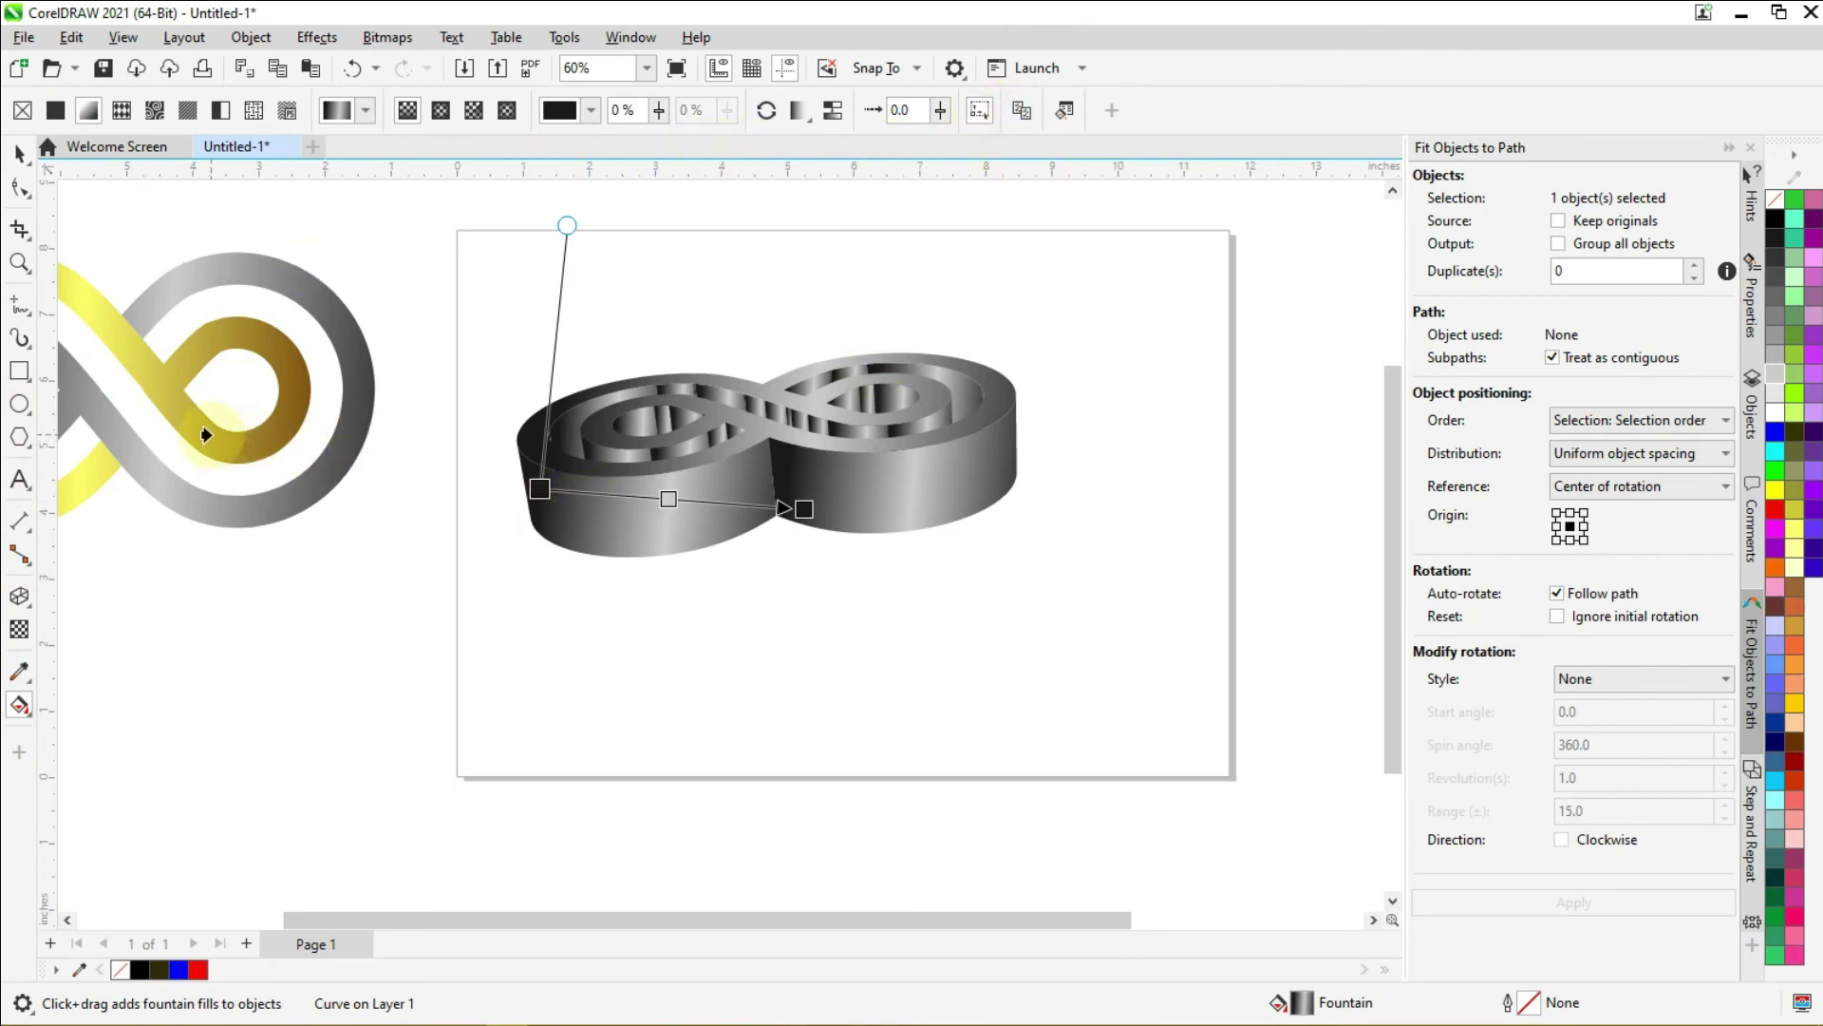
left_click(211, 435)
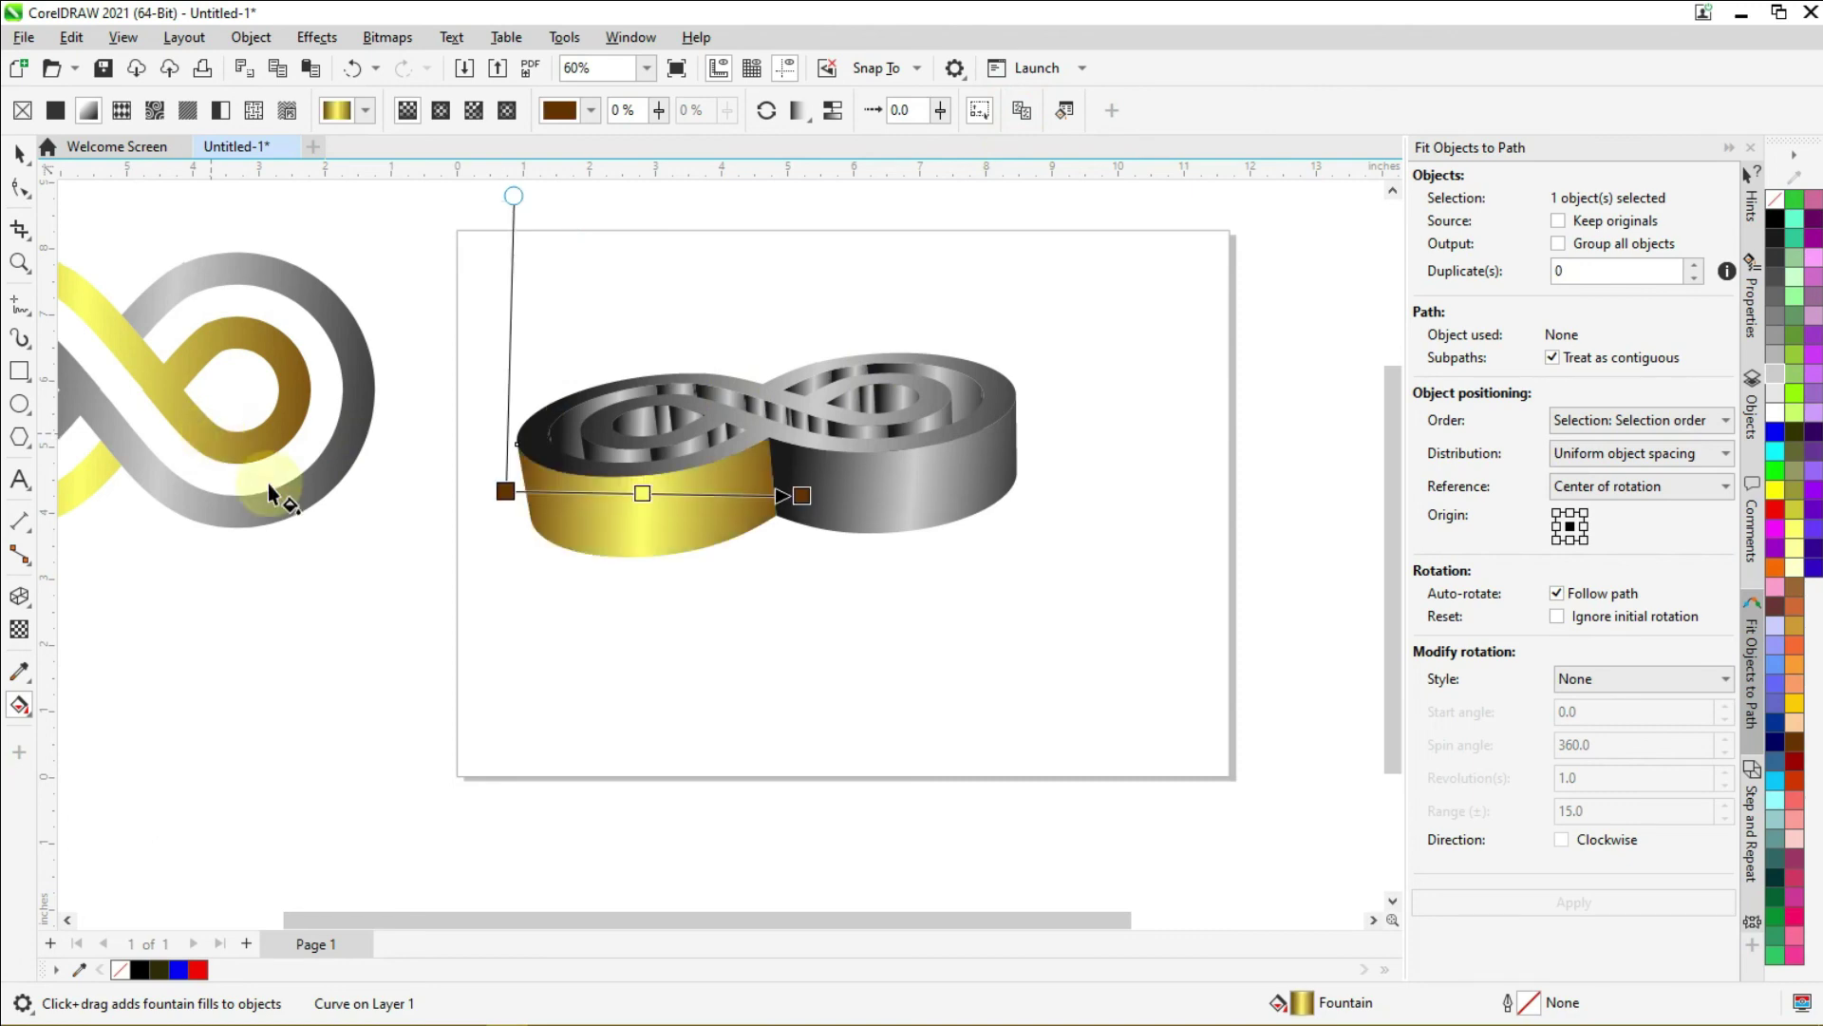
left_click(800, 496)
left_click_drag(679, 494, 694, 495)
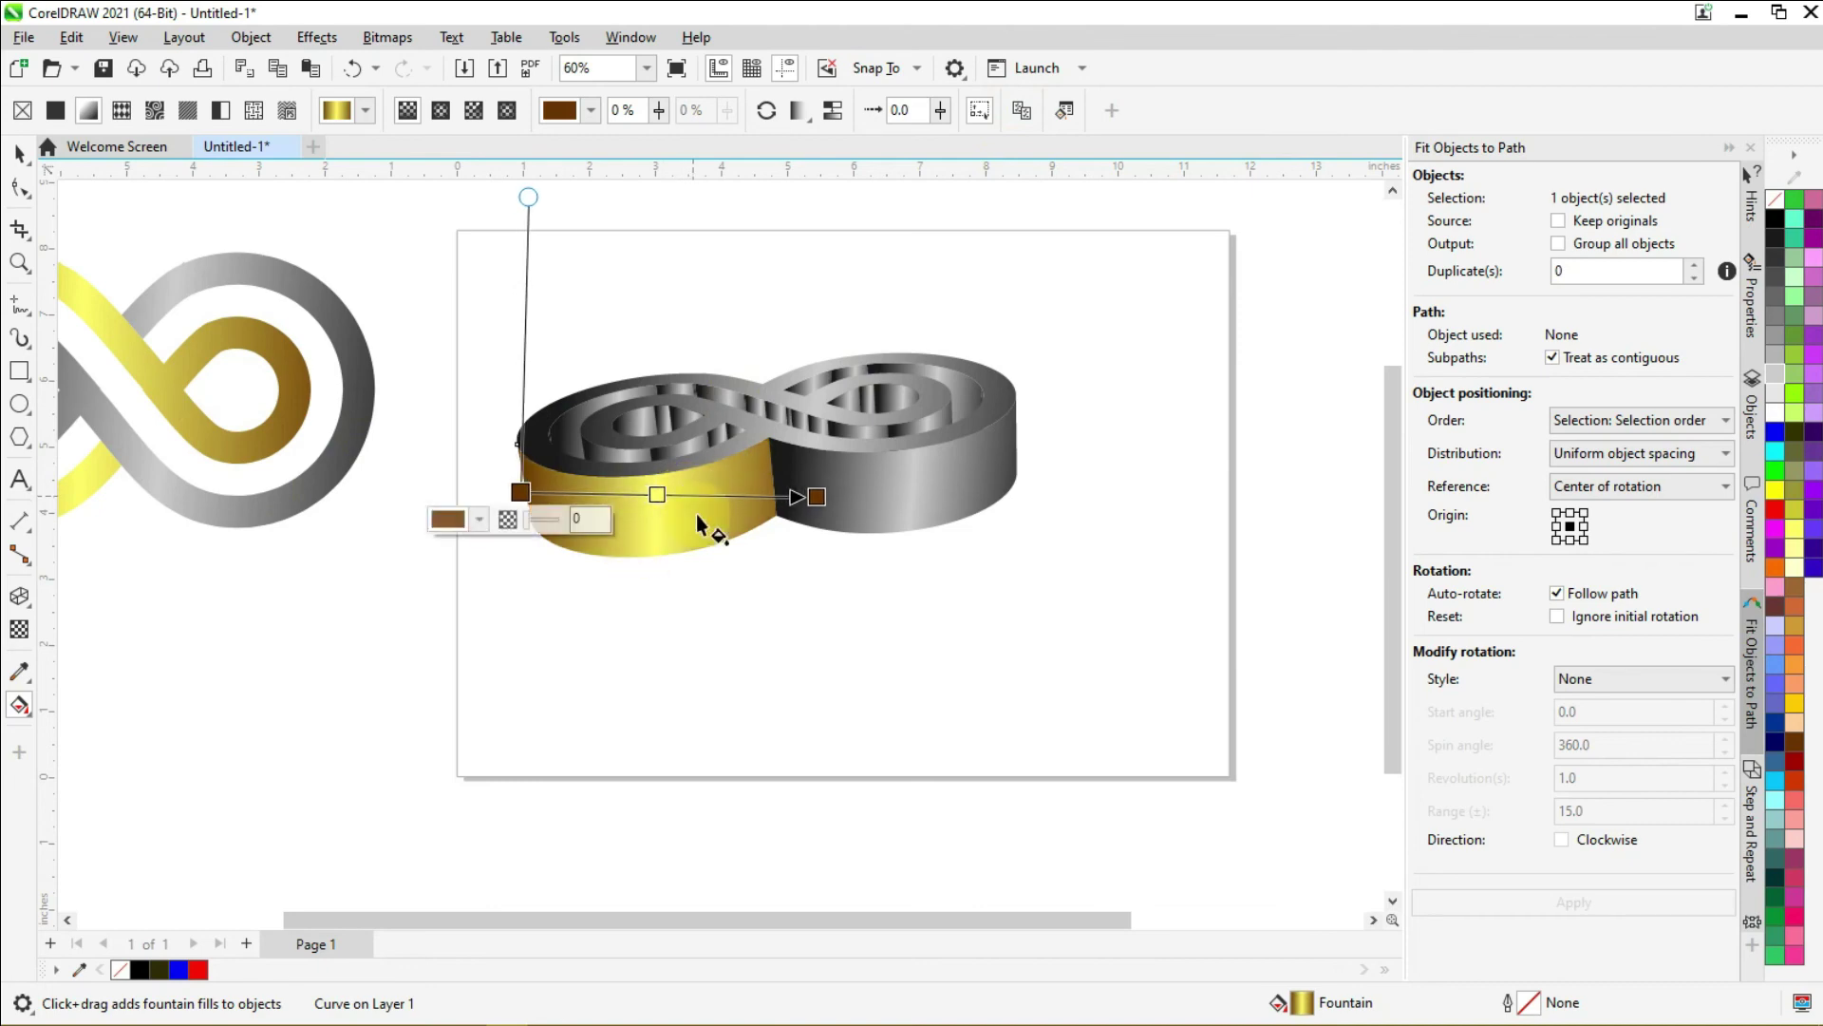
Step: Copy the left wall's gold fountain fill onto the right front wall and shift the gradient slightly right
left_click(885, 494)
left_click(1023, 111)
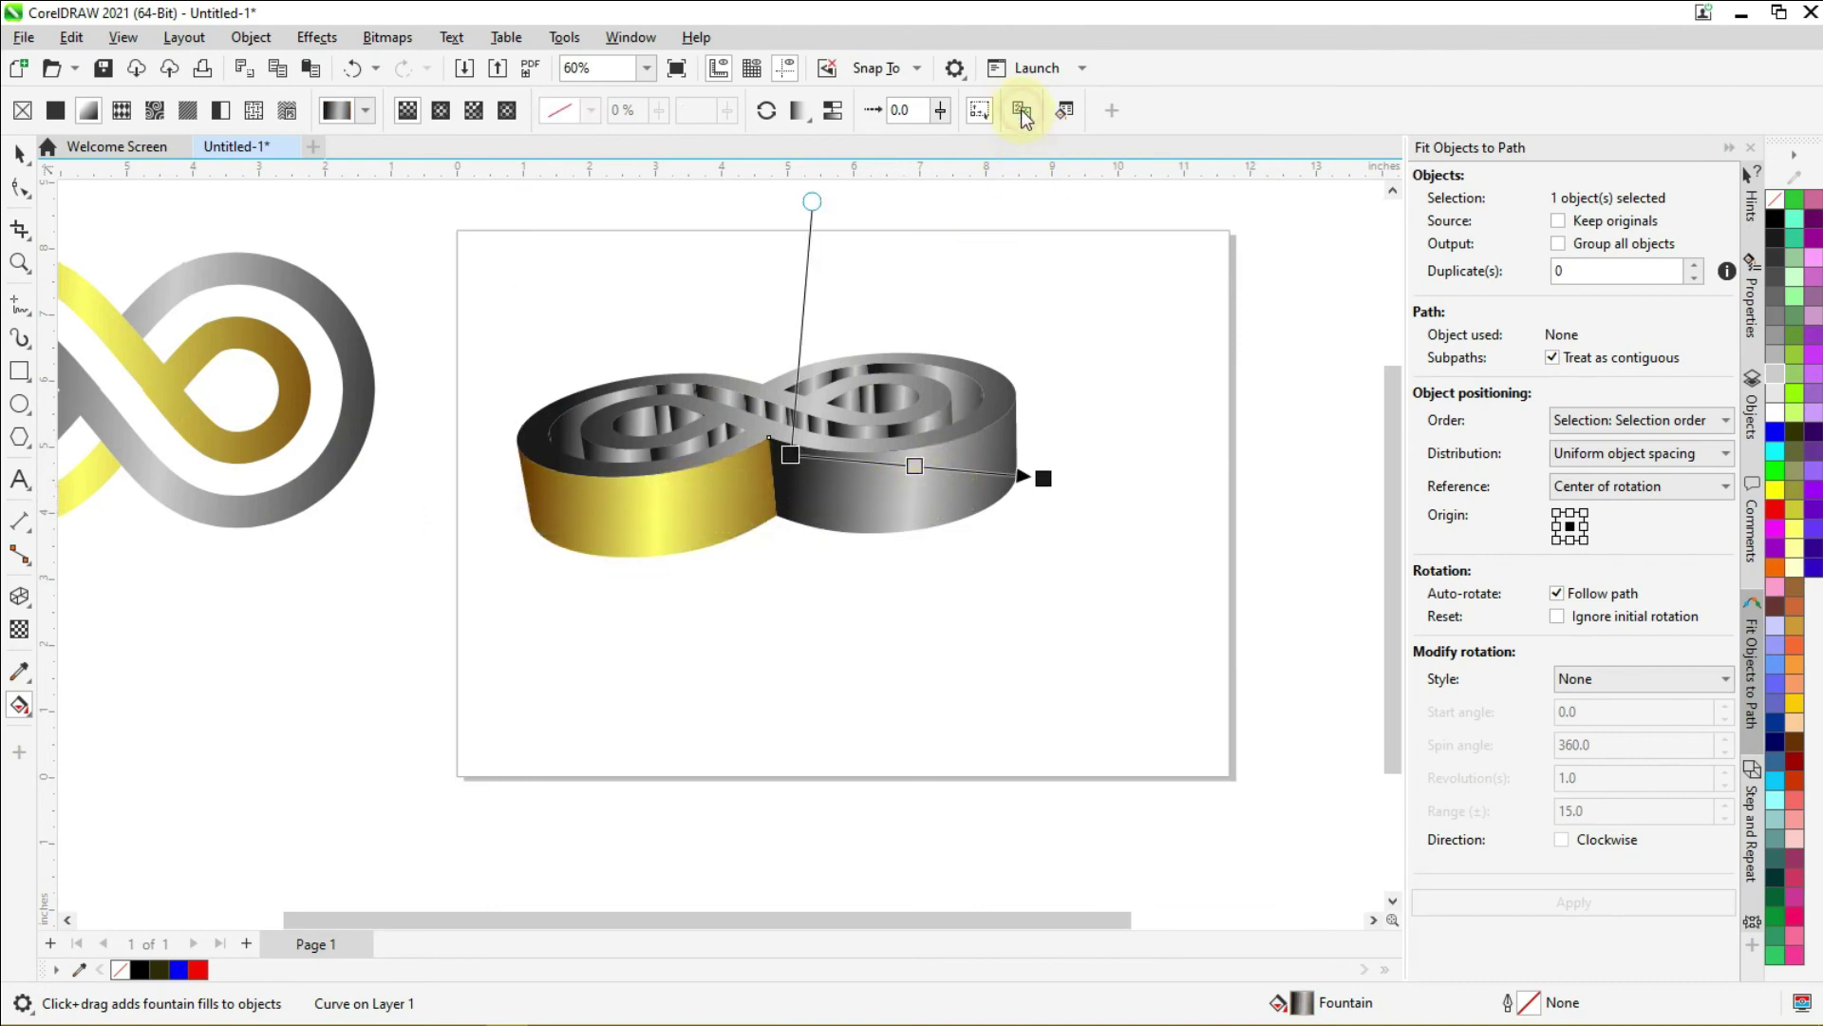
left_click(685, 508)
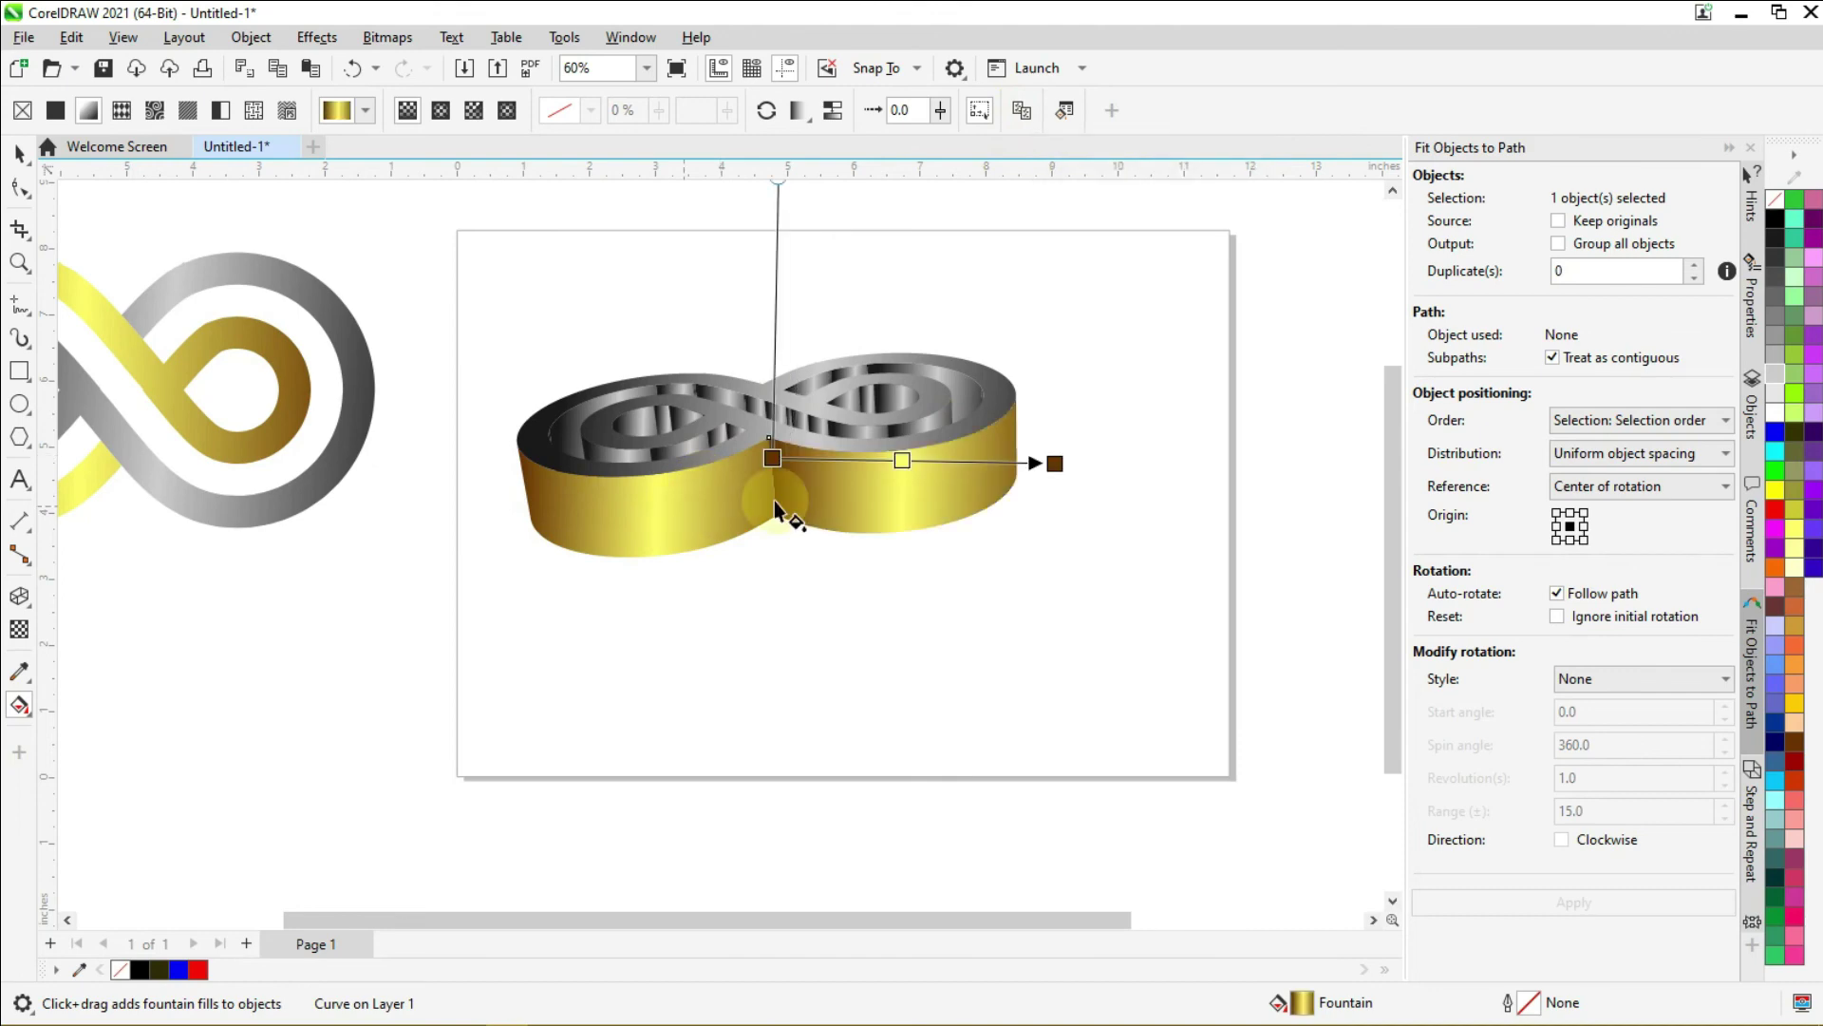
left_click_drag(930, 462, 958, 472)
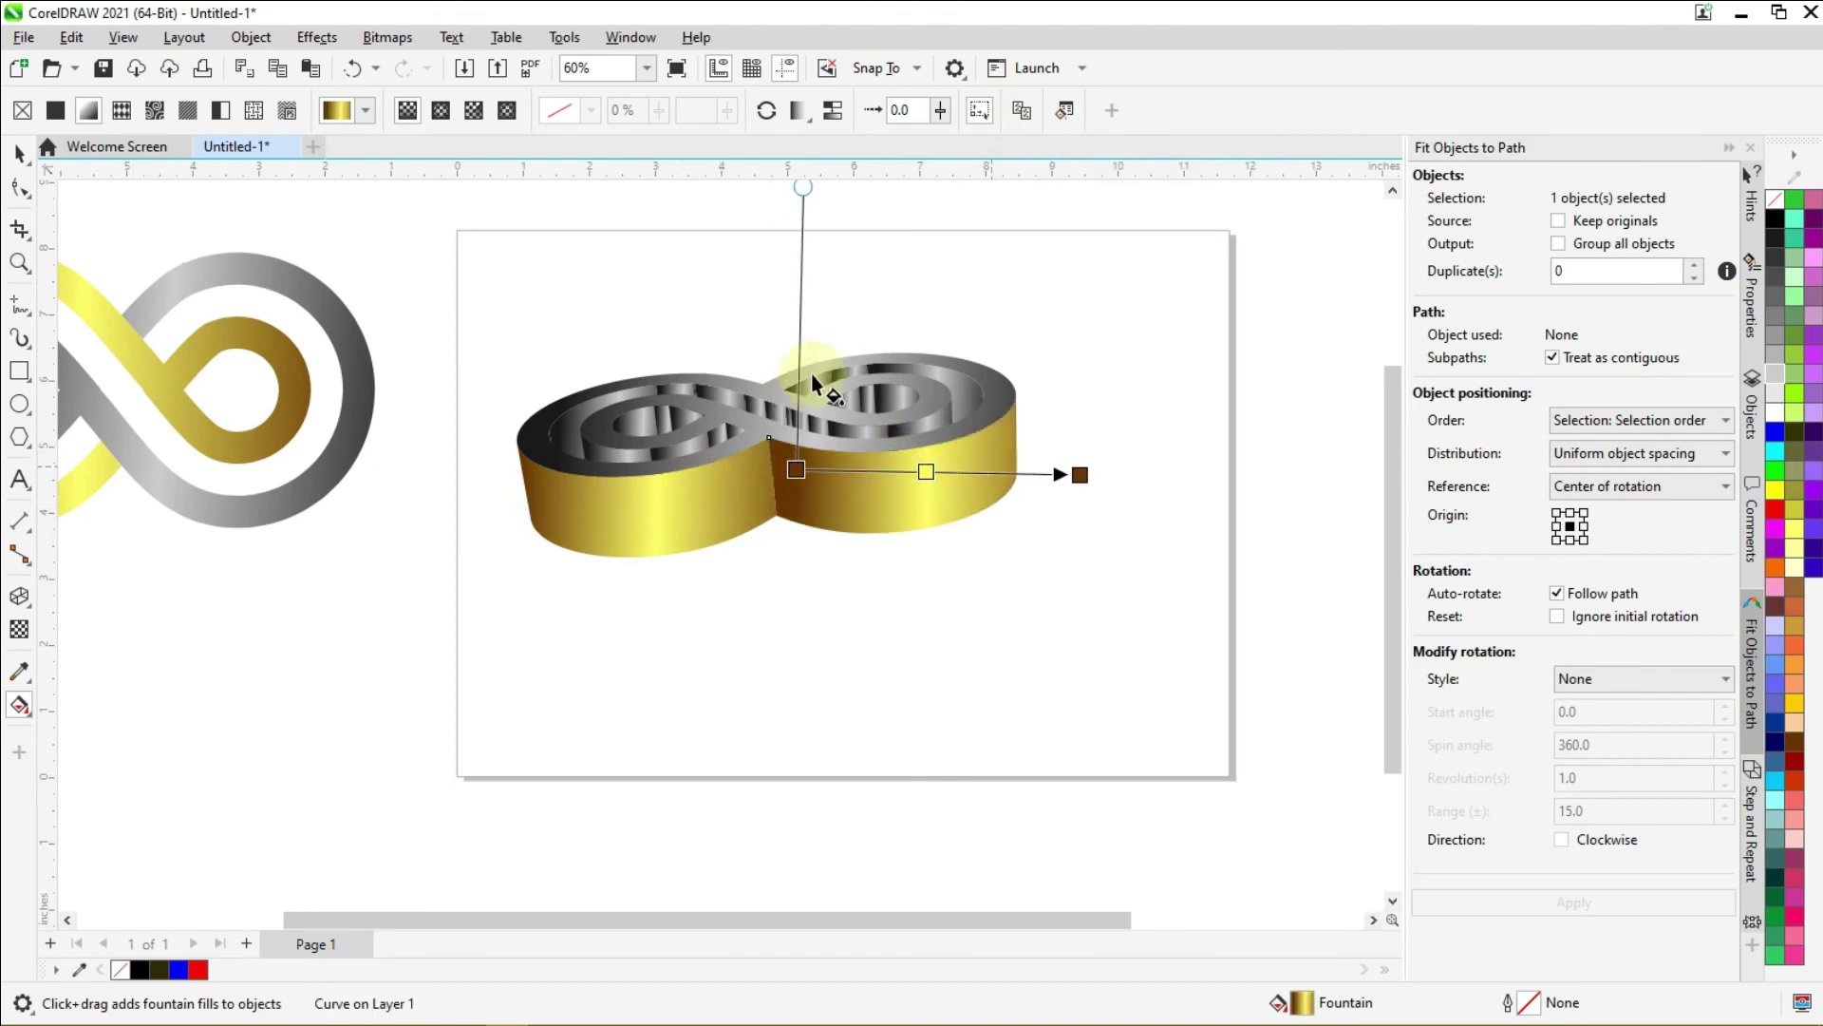
scroll(818, 378, "up", 1)
scroll(936, 512, "up", 2)
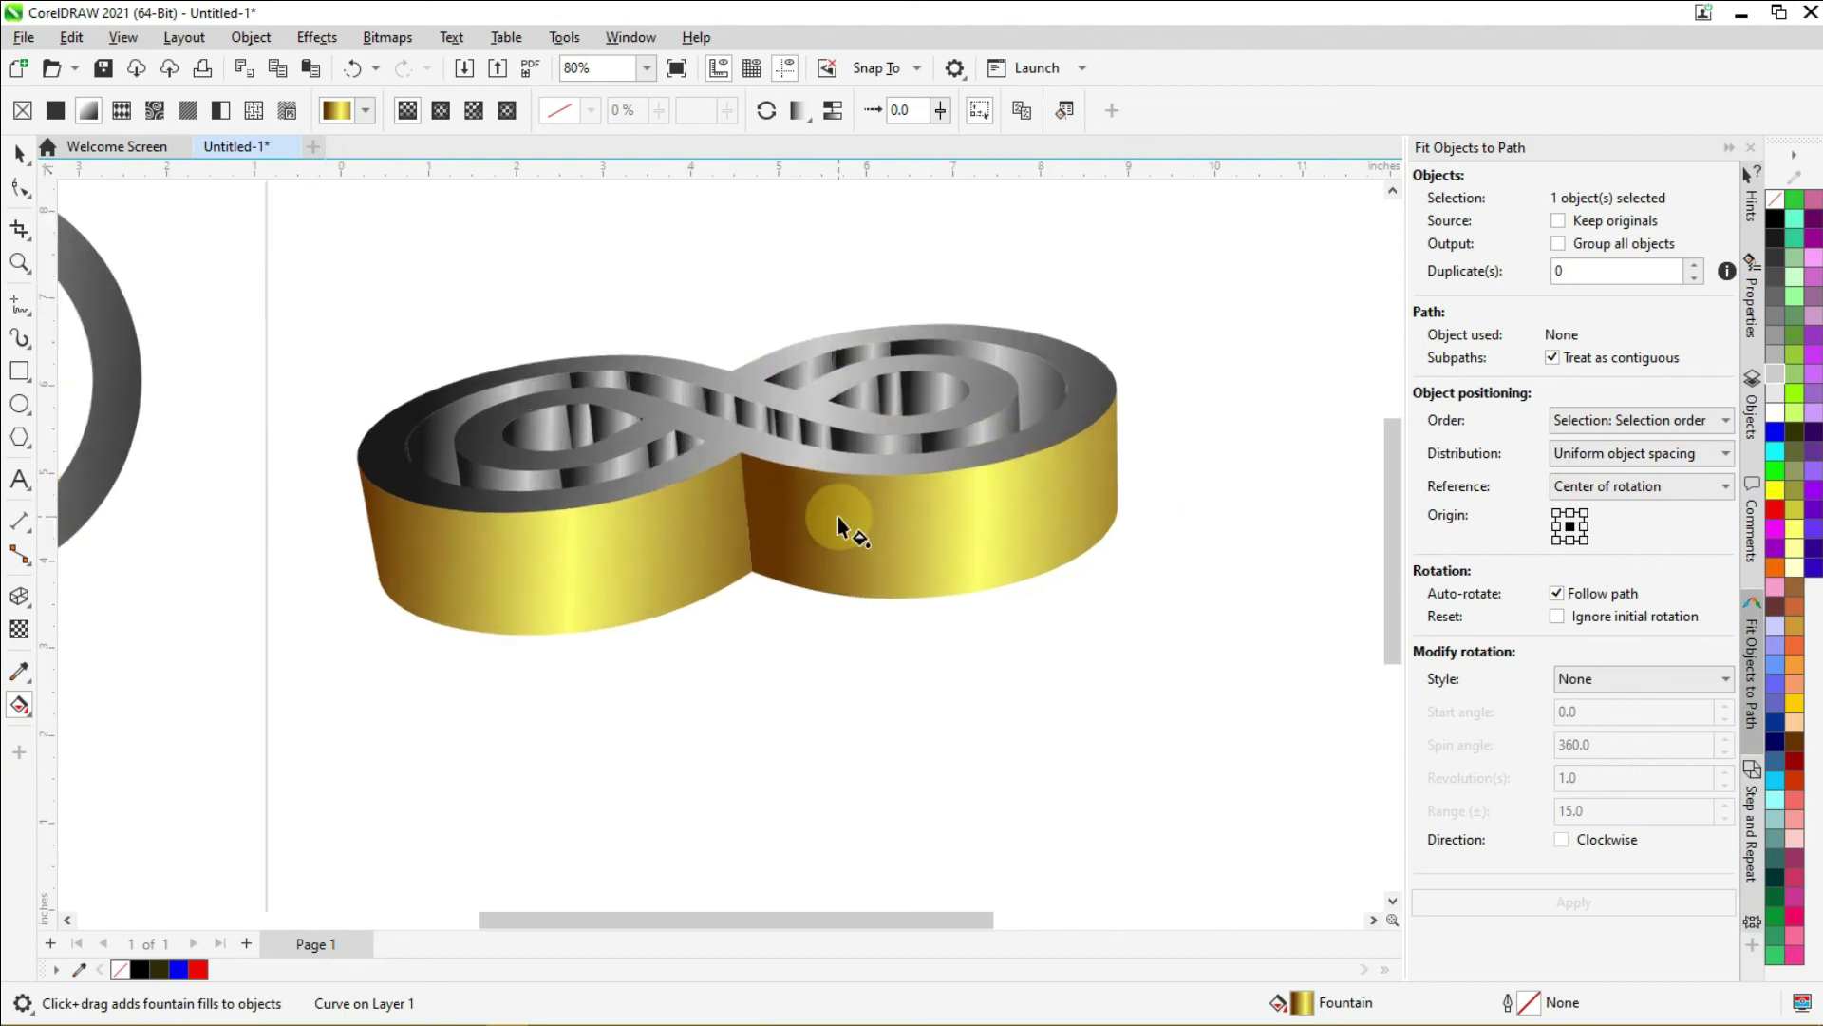
scroll(955, 532, "down", 4)
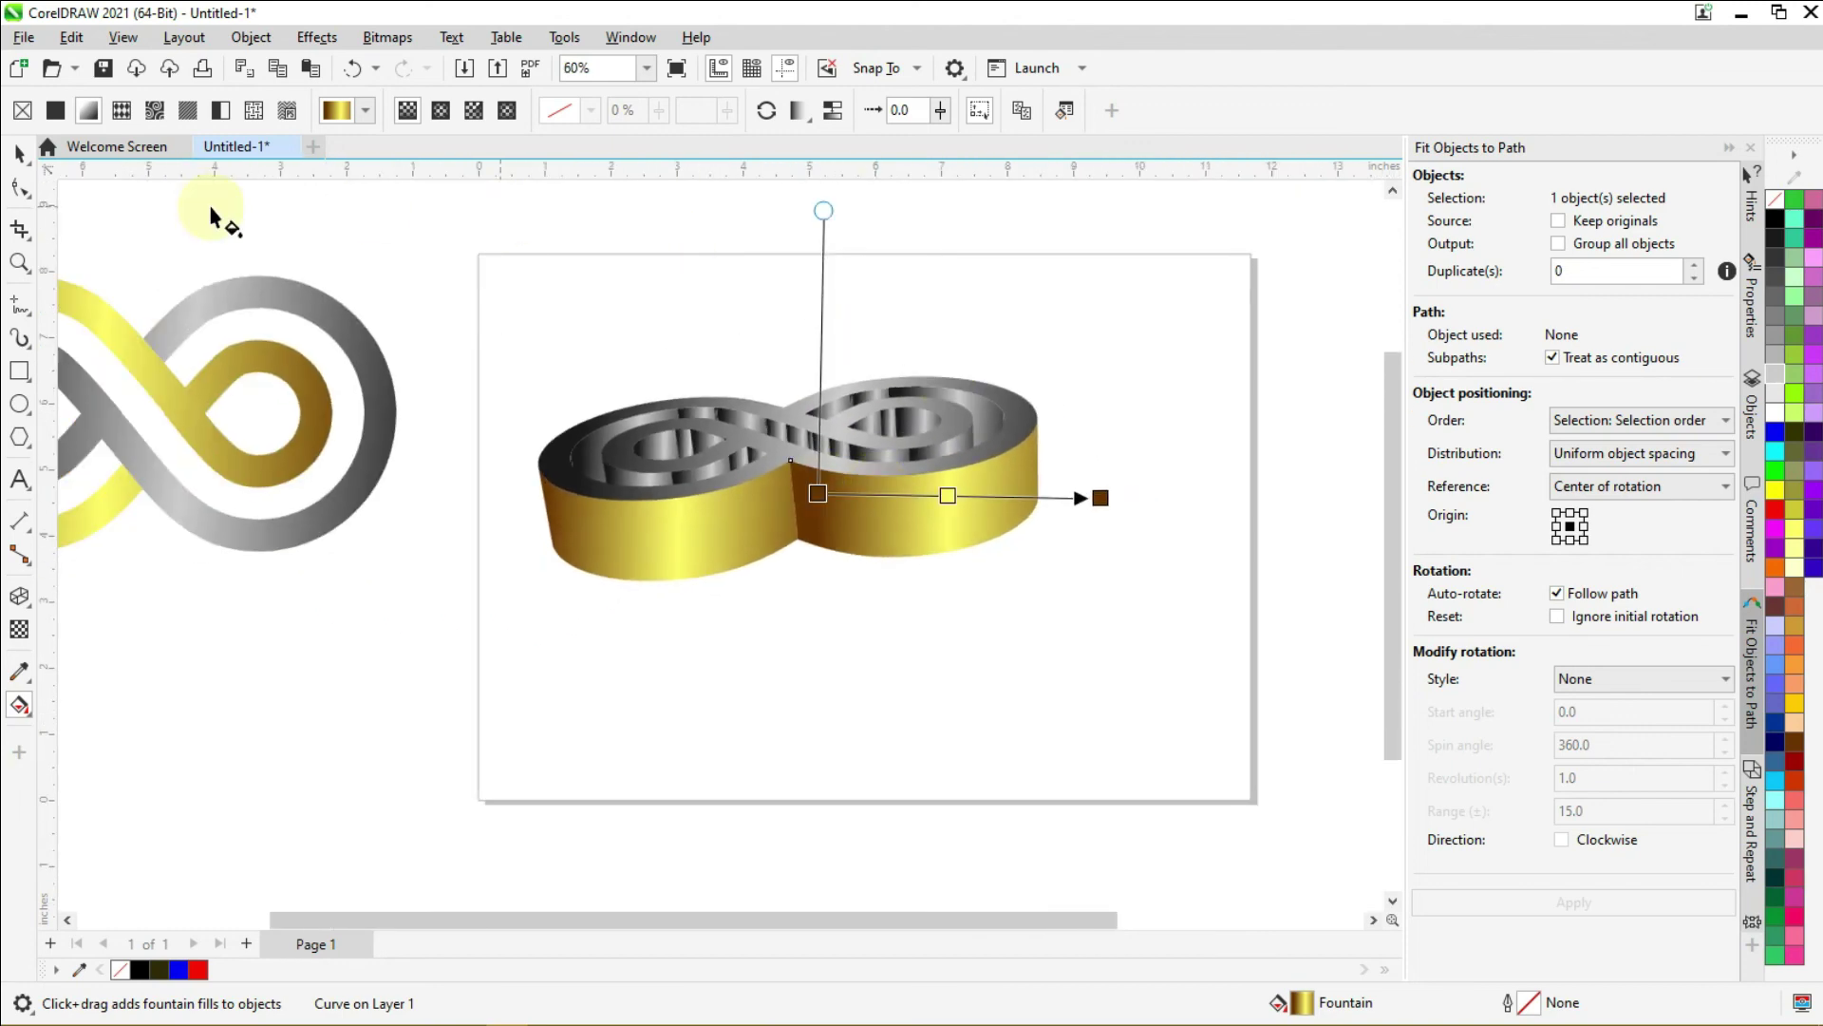
Step: Select all pieces of the extruded logo and move them together toward the page's lower right, to X 8.138", Y 3.509"
left_click(17, 155)
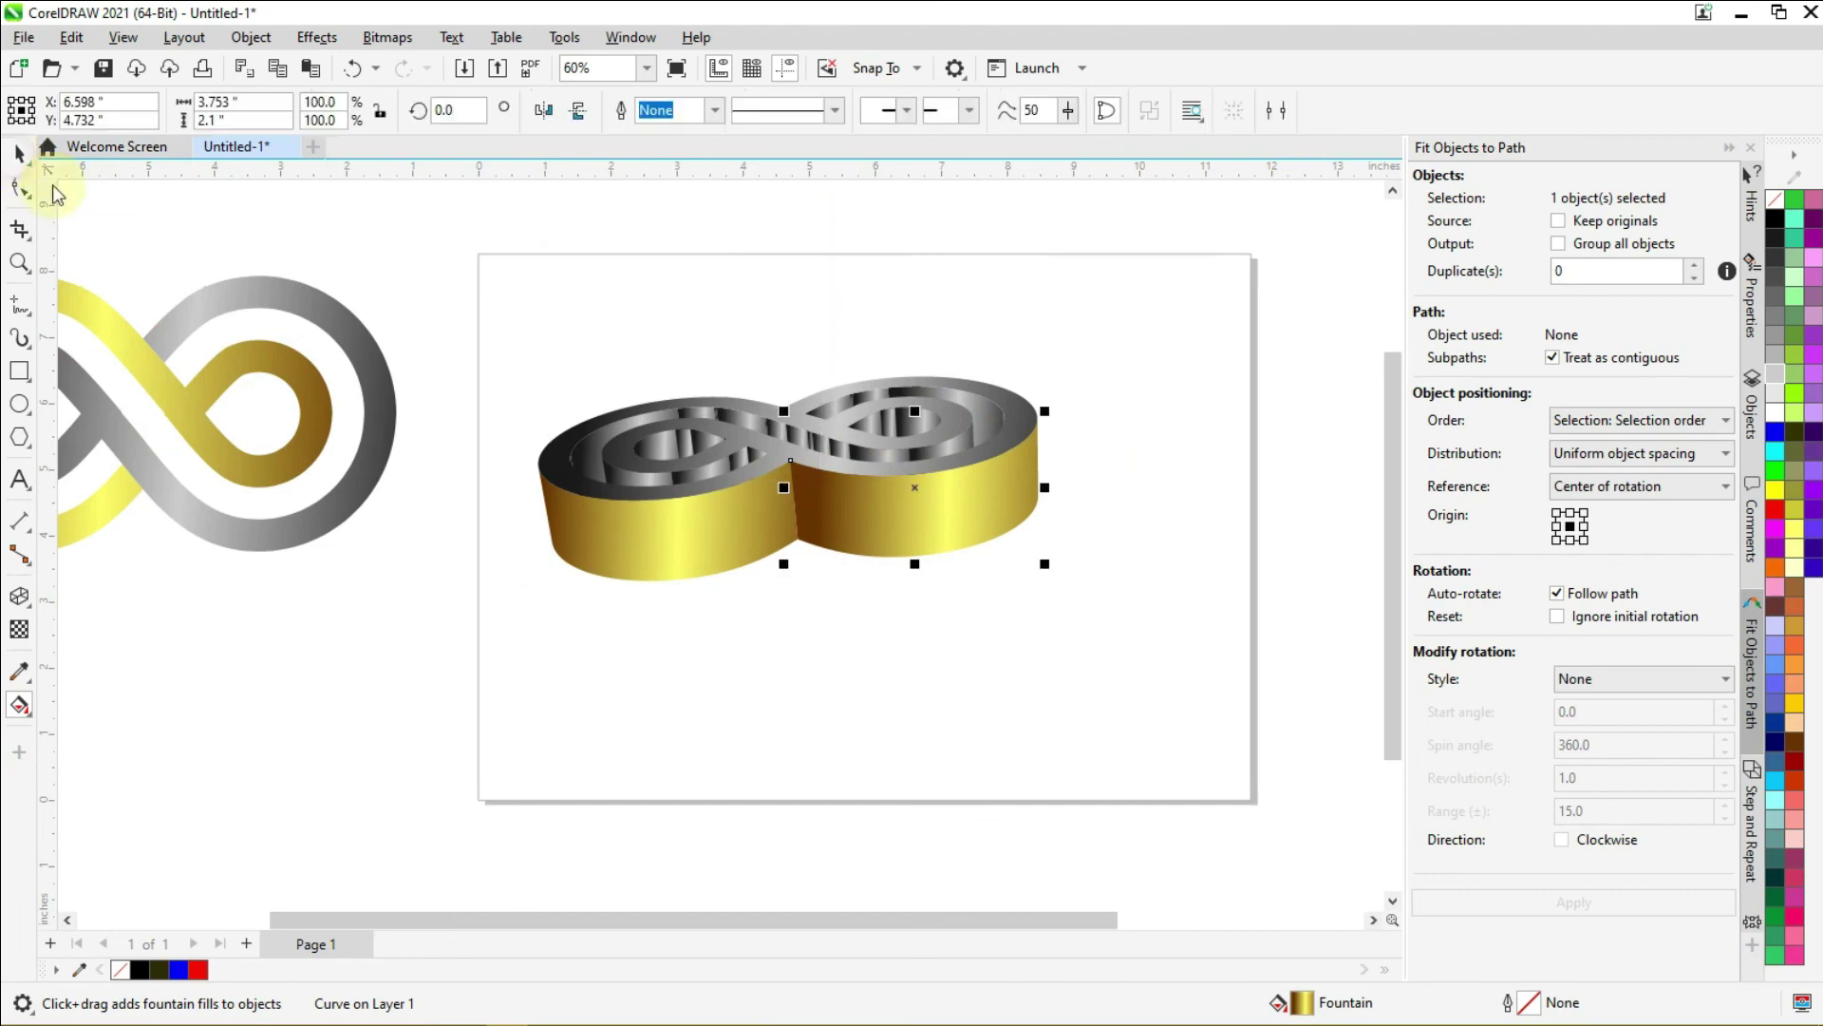
left_click(407, 224)
scroll(718, 489, "down", 2)
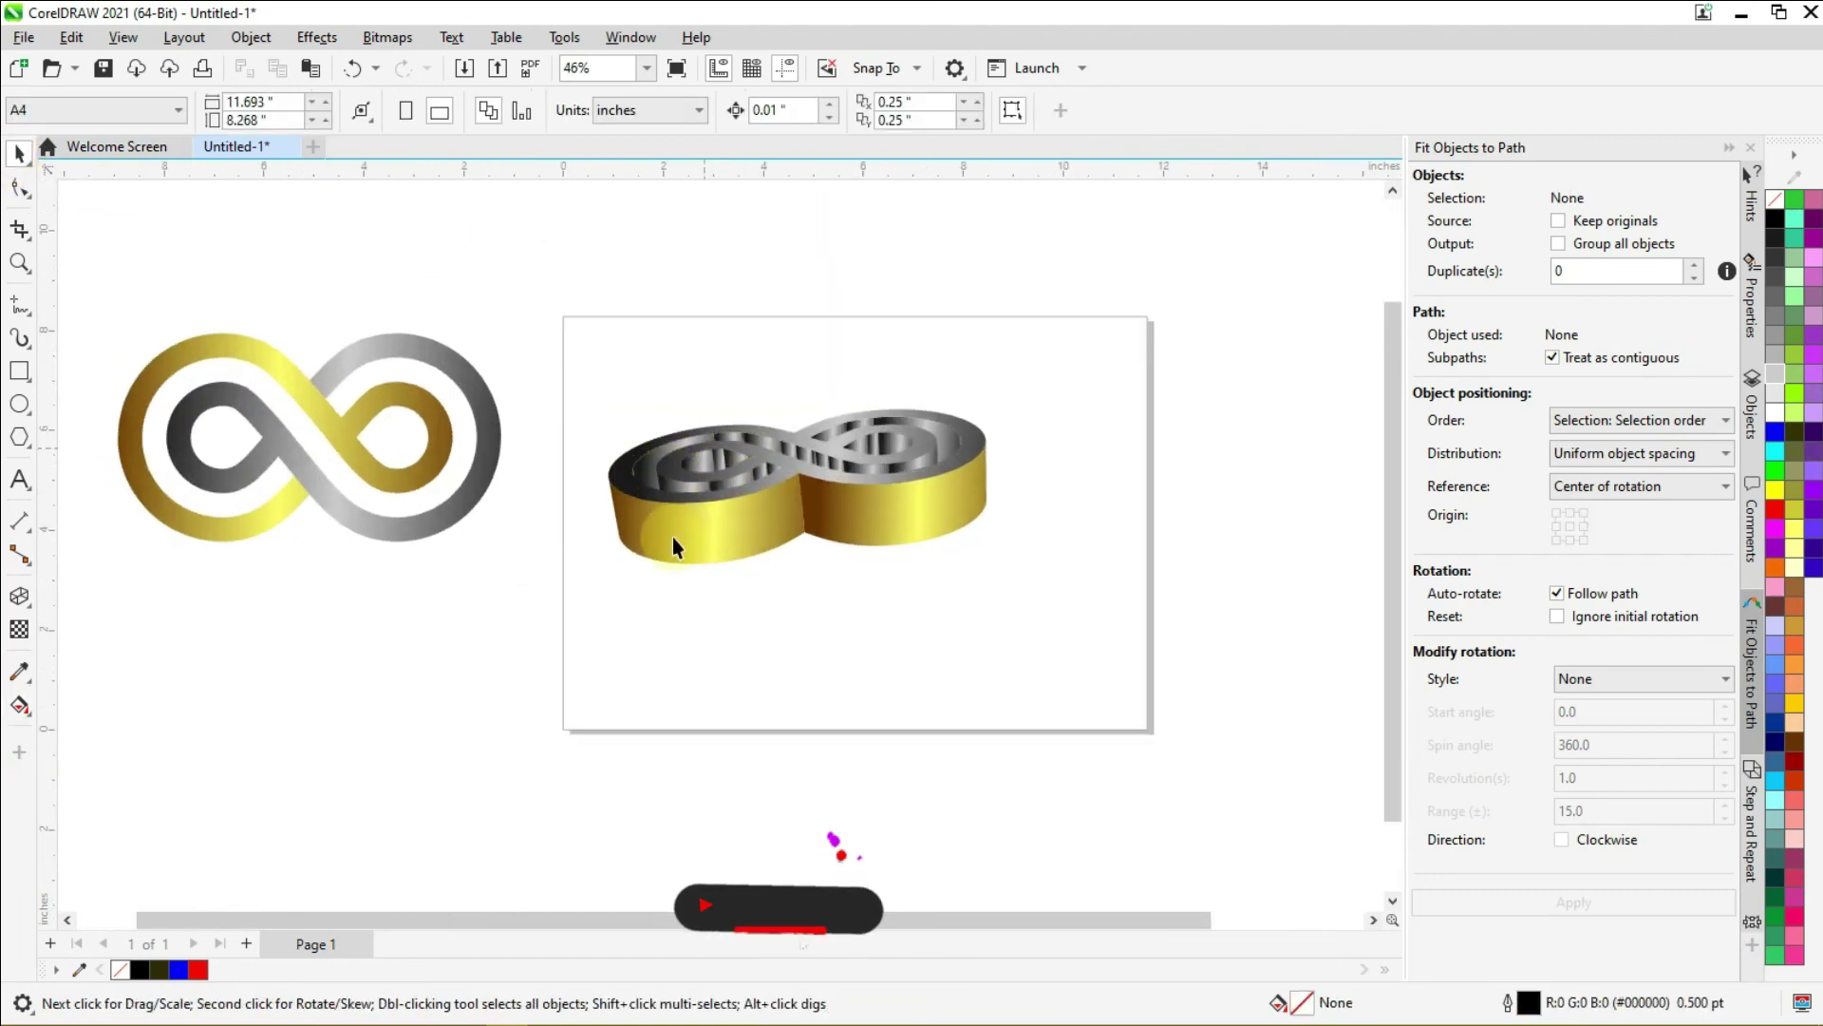
scroll(730, 477, "up", 2)
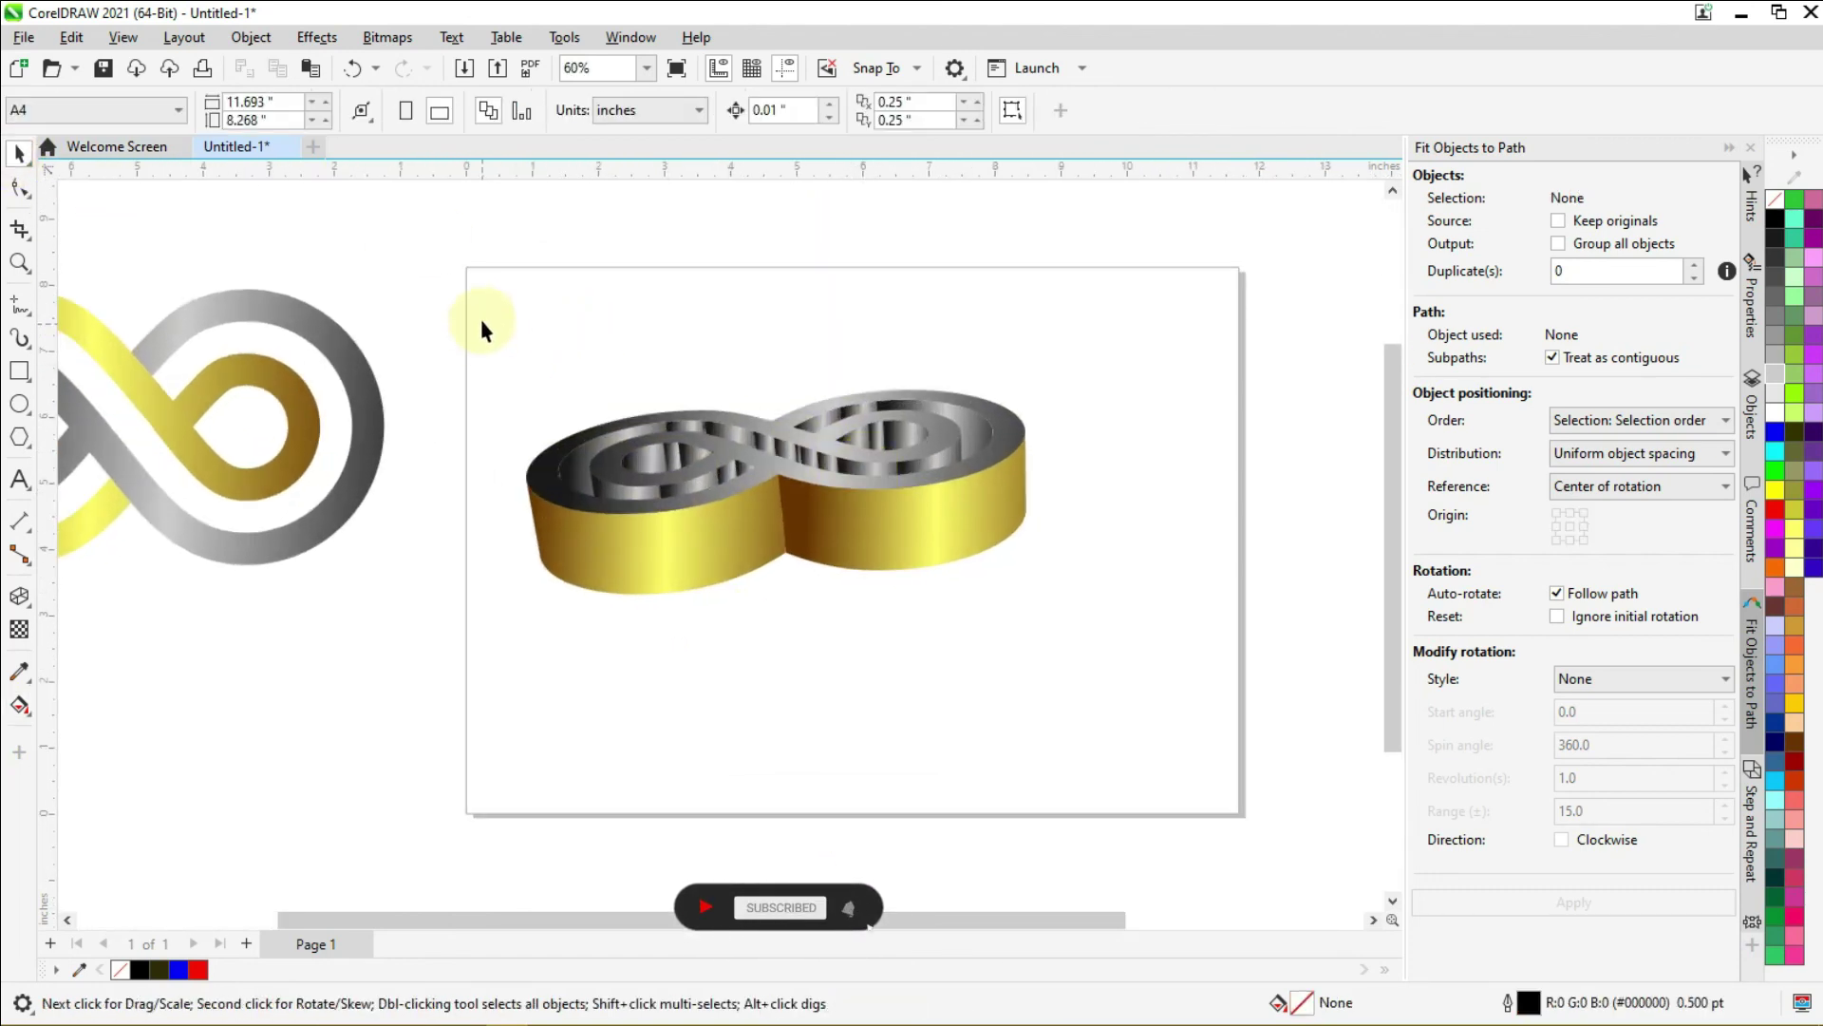
left_click_drag(466, 328, 1175, 664)
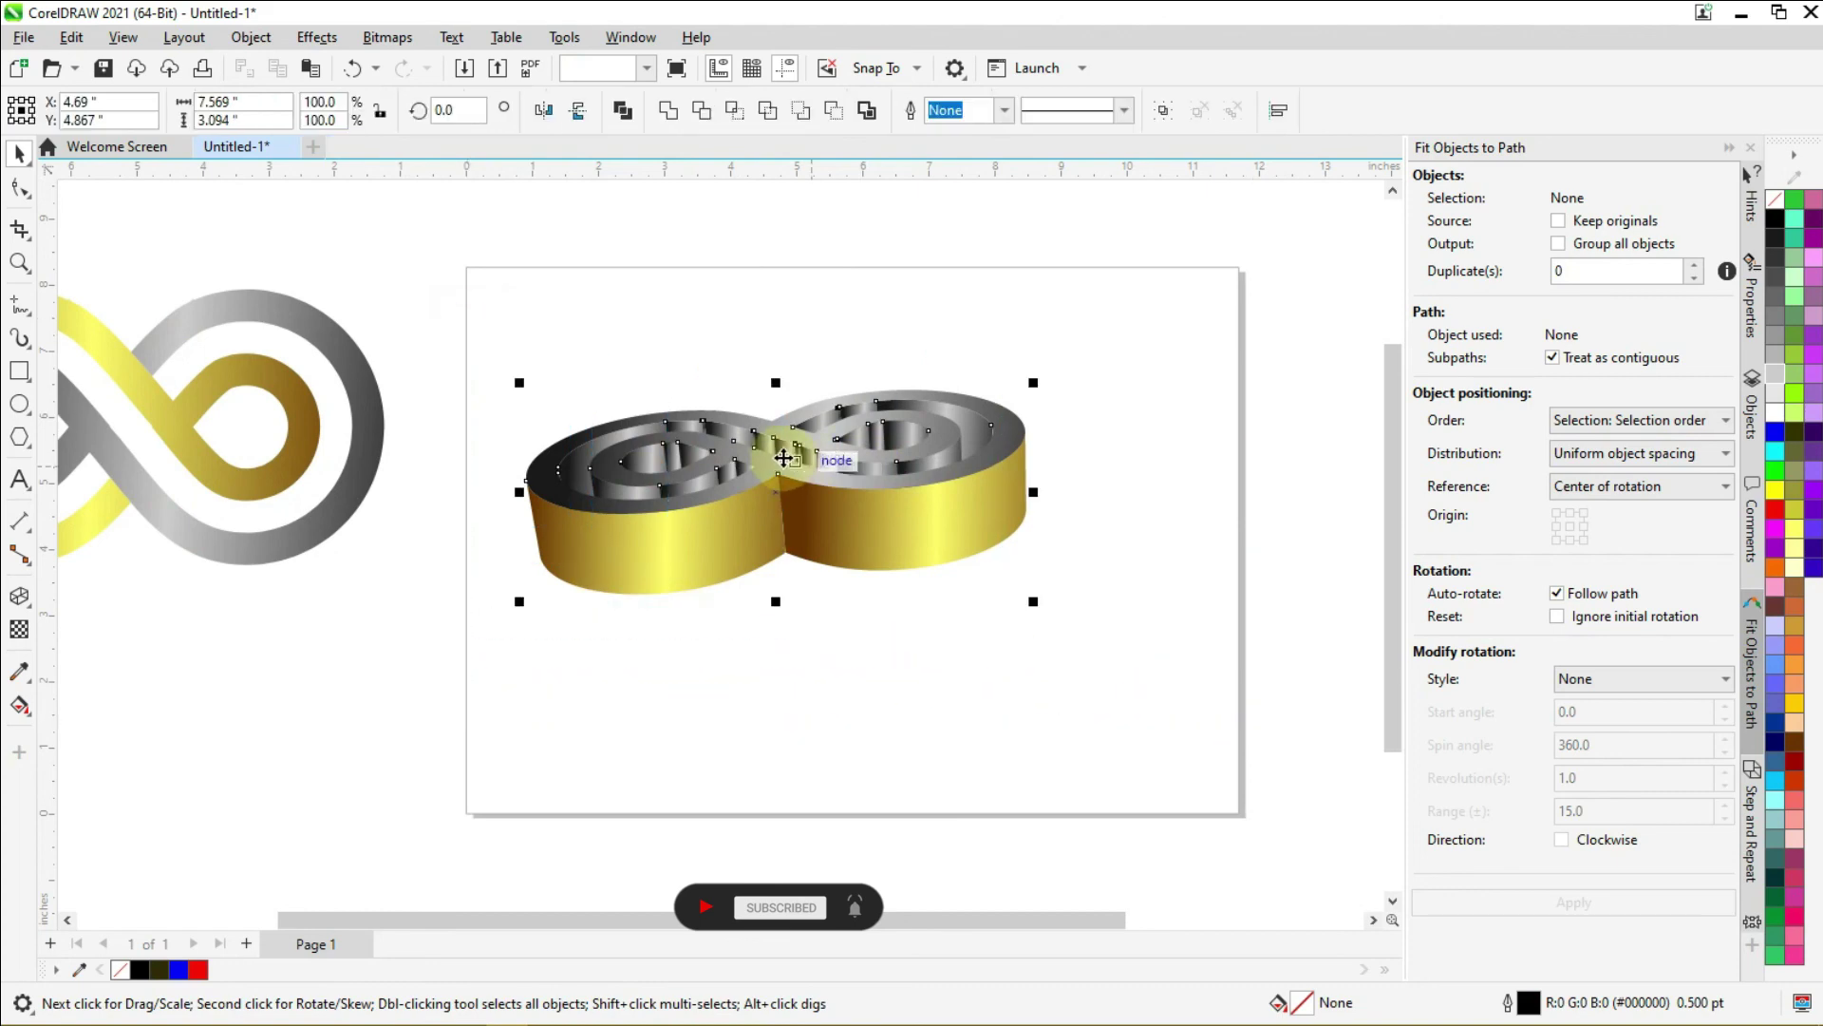
left_click_drag(785, 447, 1007, 549)
Step: Select the flat gold and grey logo and move it onto the page's upper-left area, to X 3.842", Y 6.745"
scroll(566, 439, "down", 1)
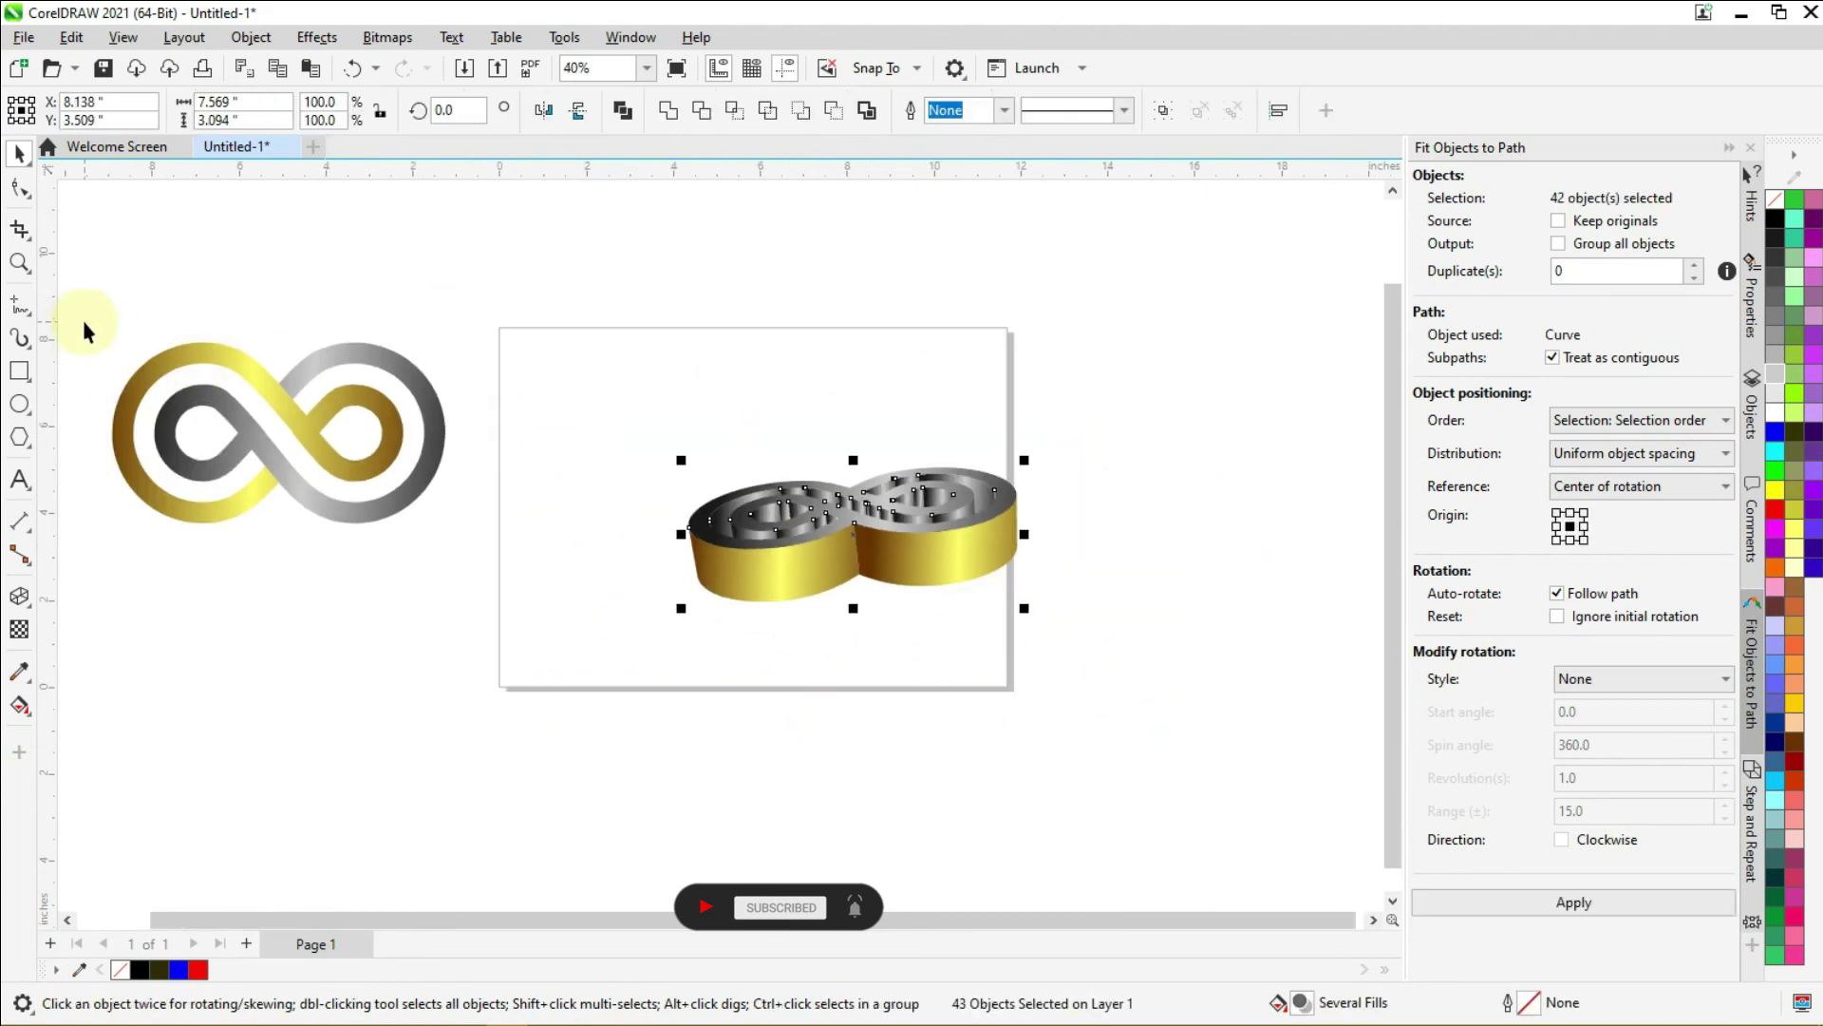
left_click_drag(83, 321, 487, 577)
left_click_drag(345, 427, 681, 393)
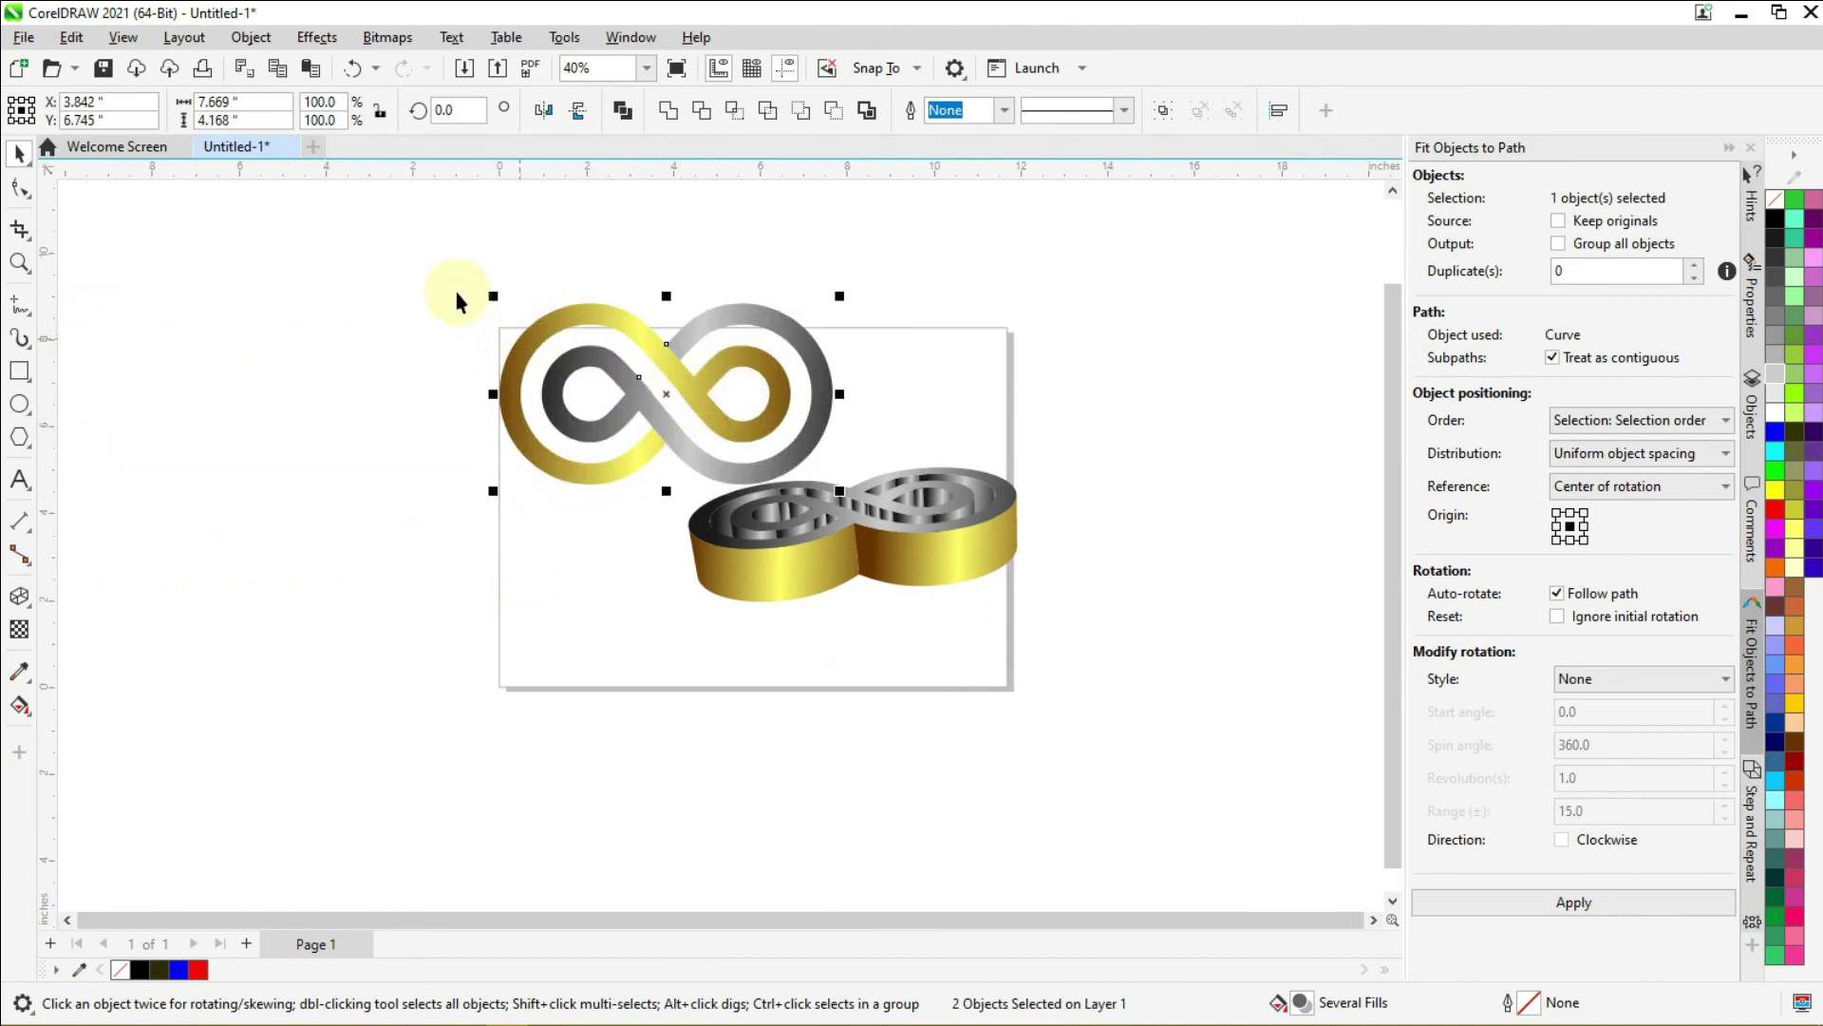
Step: Scale both logos down together to about 76%, and move the flat logo left to X 3.05", Y 6.255"
left_click(479, 299)
left_click_drag(1162, 697, 1163, 697)
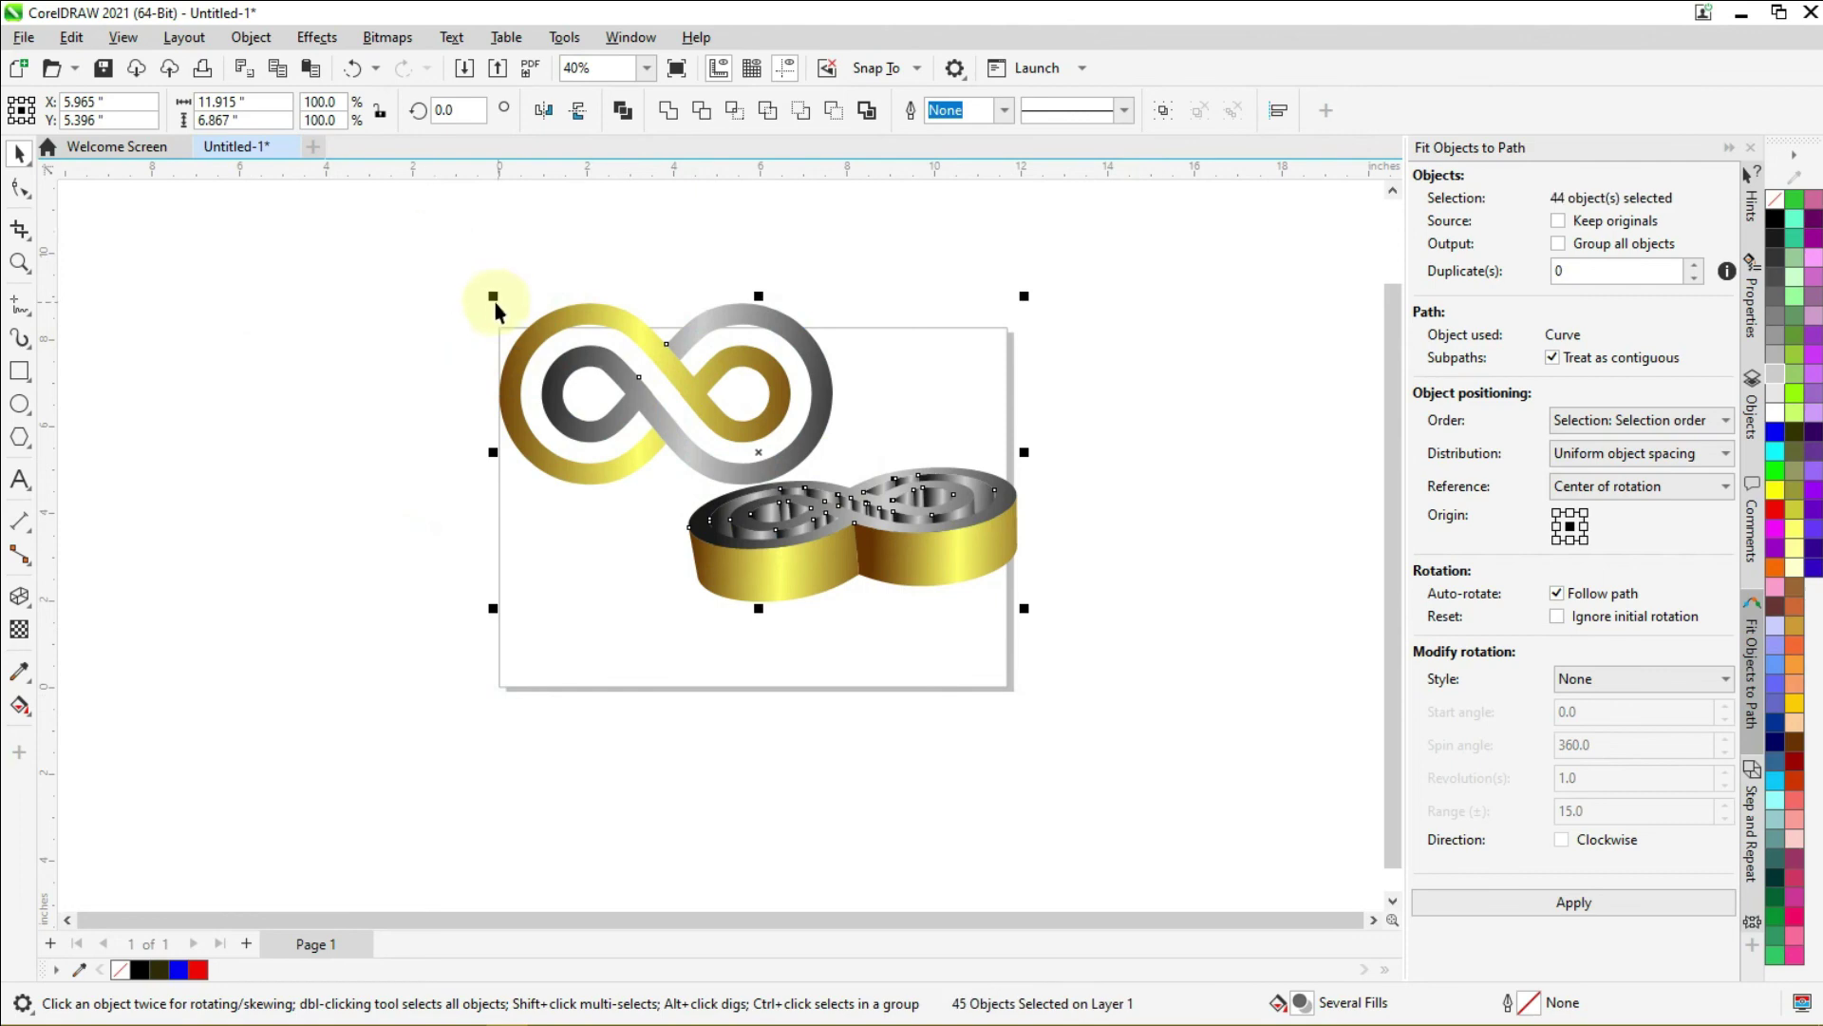
left_click_drag(492, 302, 852, 482)
left_click(820, 288)
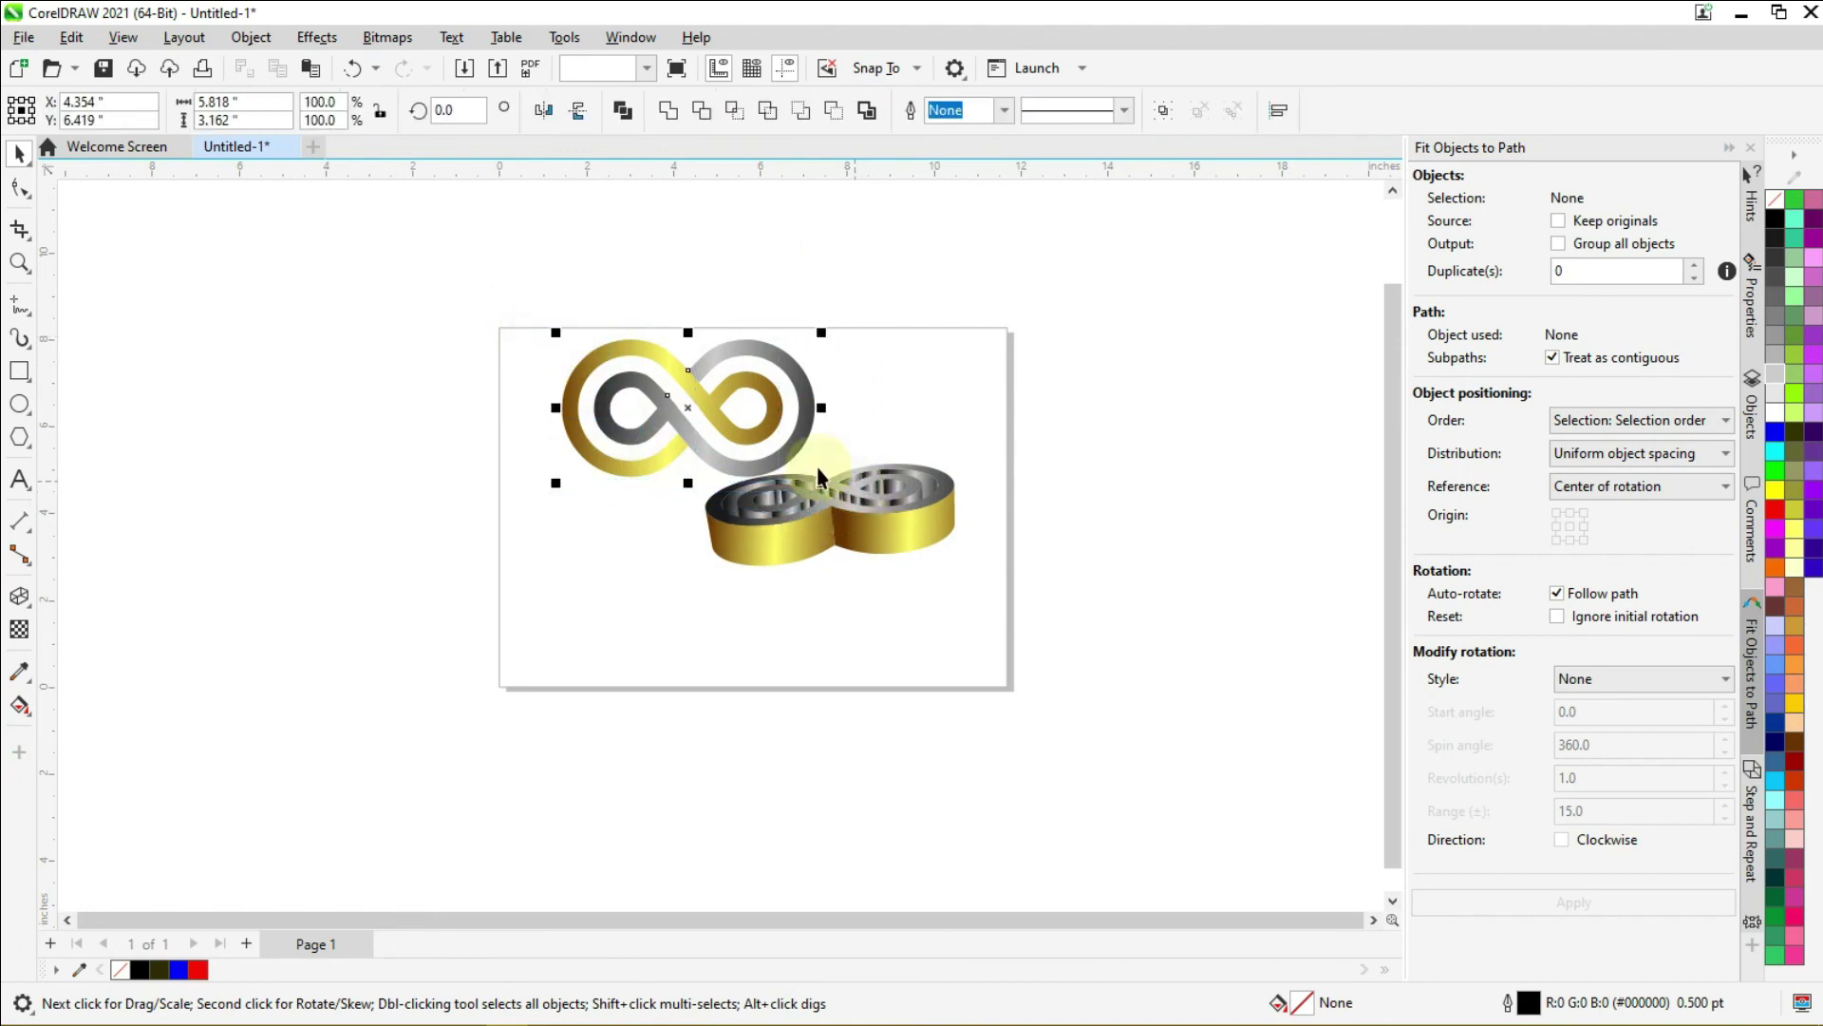
left_click_drag(727, 426, 669, 424)
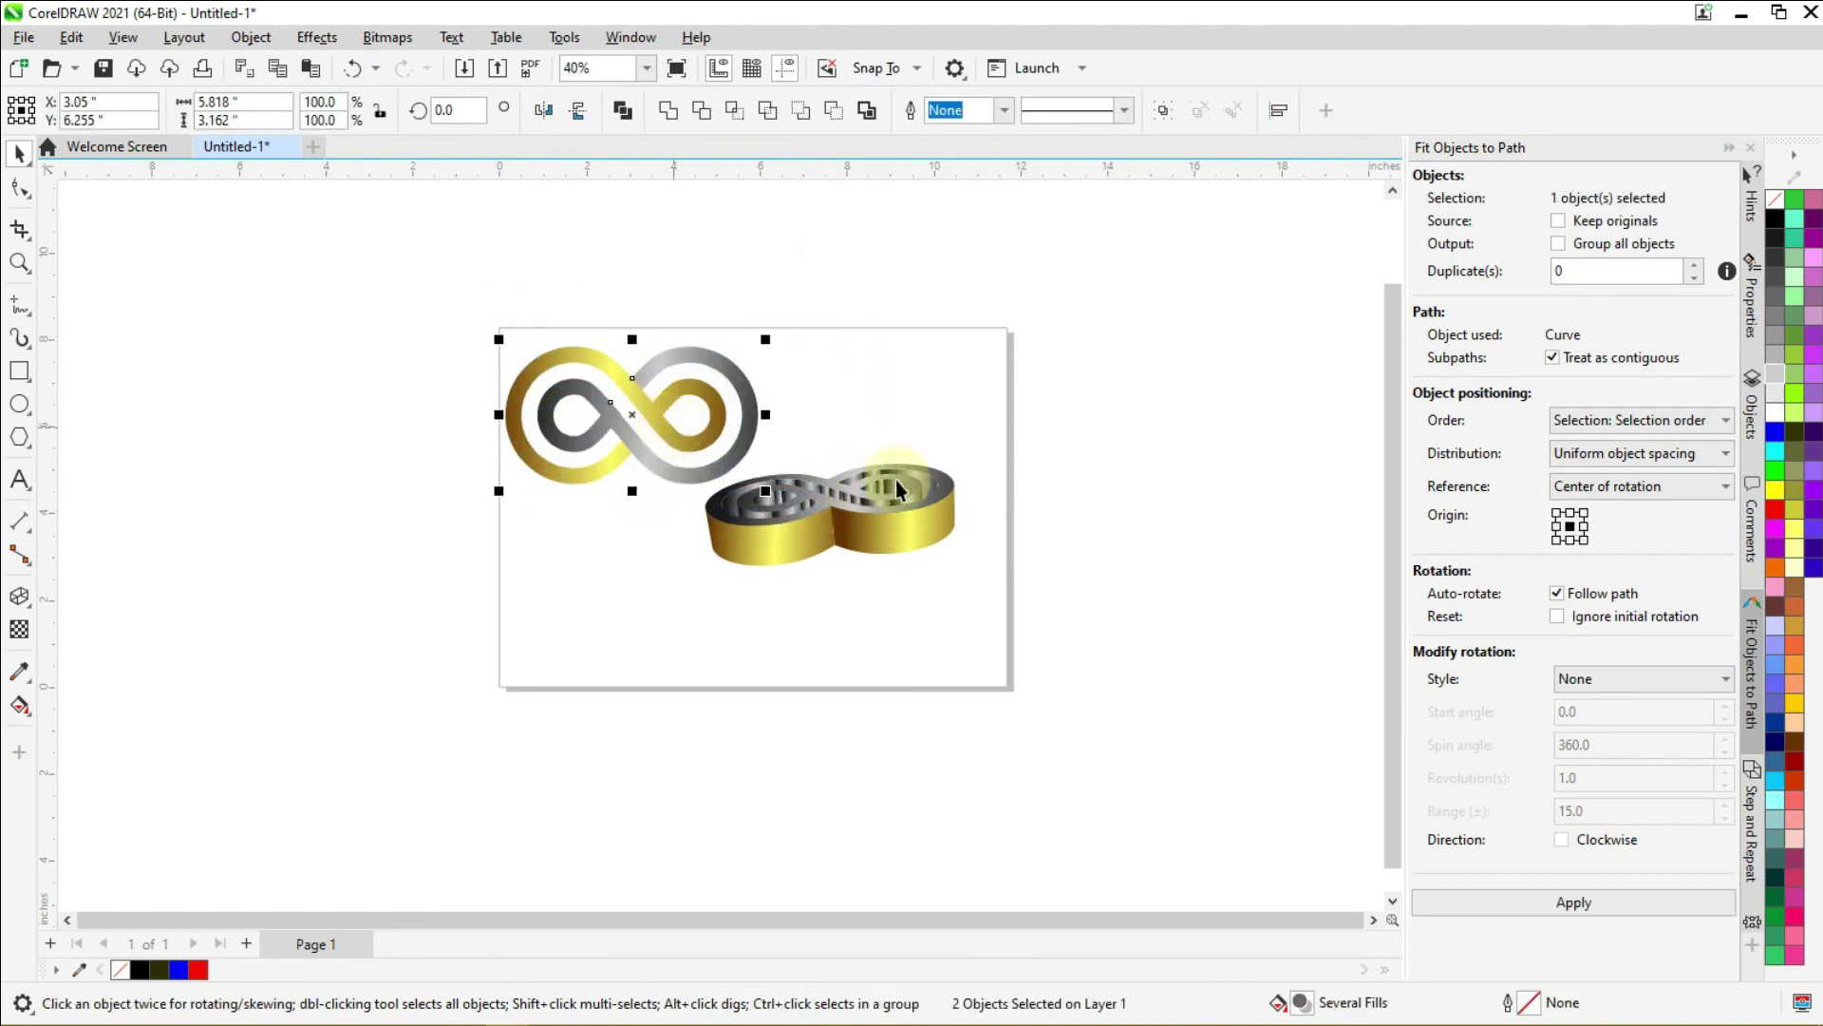
Step: Move the whole extruded logo down to X 8.096", Y 2.171" and the flat logo right to X 5.562", Y 6.225", and clear the selection
left_click_drag(686, 602, 685, 603)
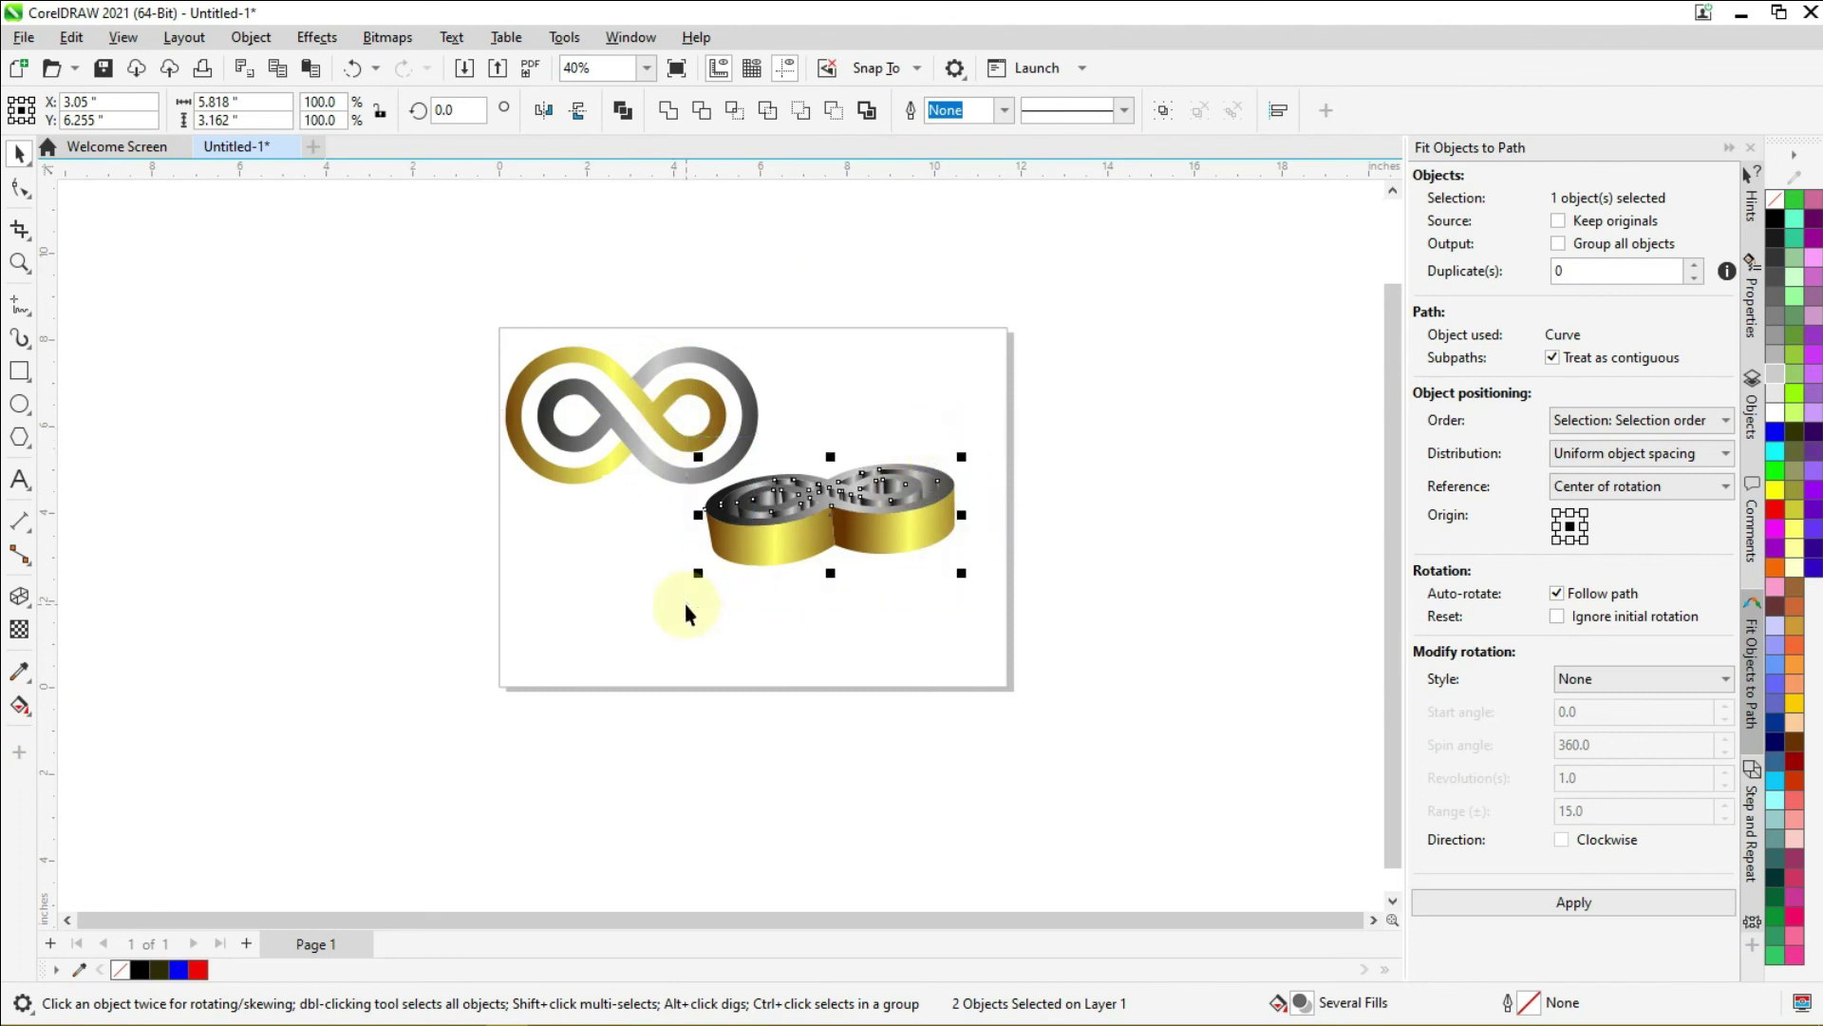
left_click_drag(807, 508, 826, 581)
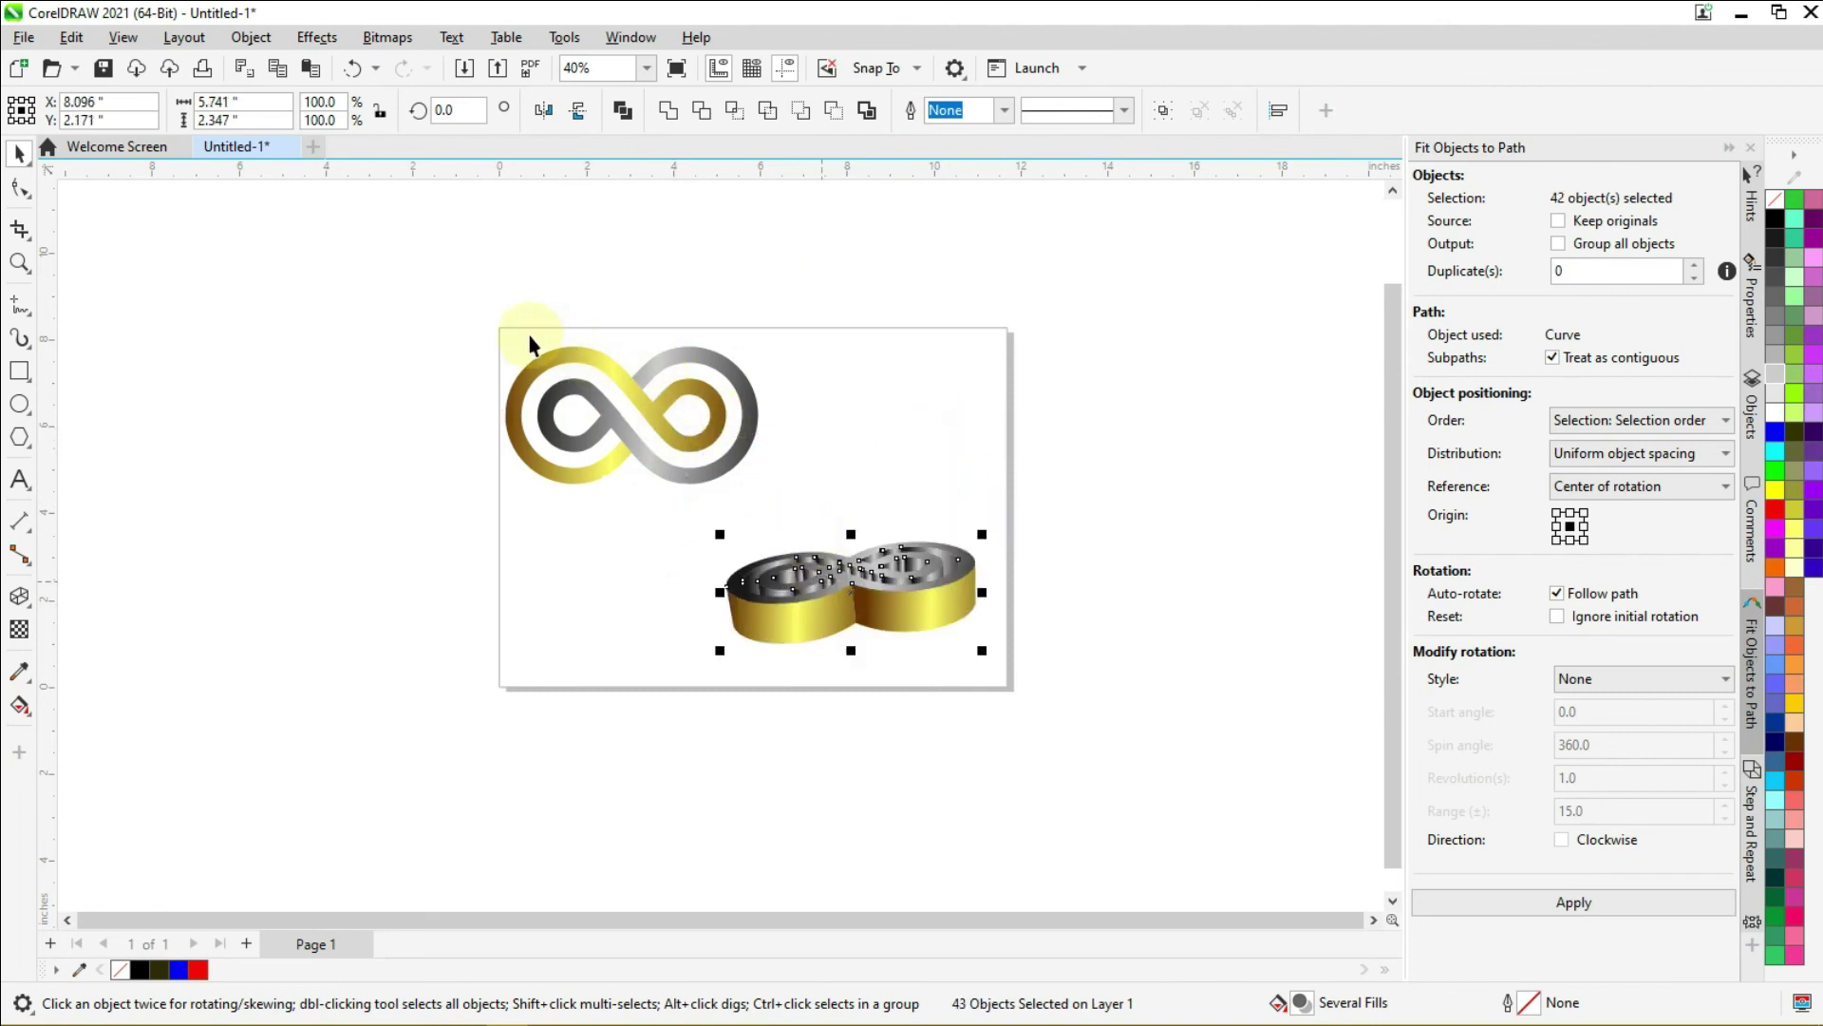
left_click_drag(489, 322, 524, 442)
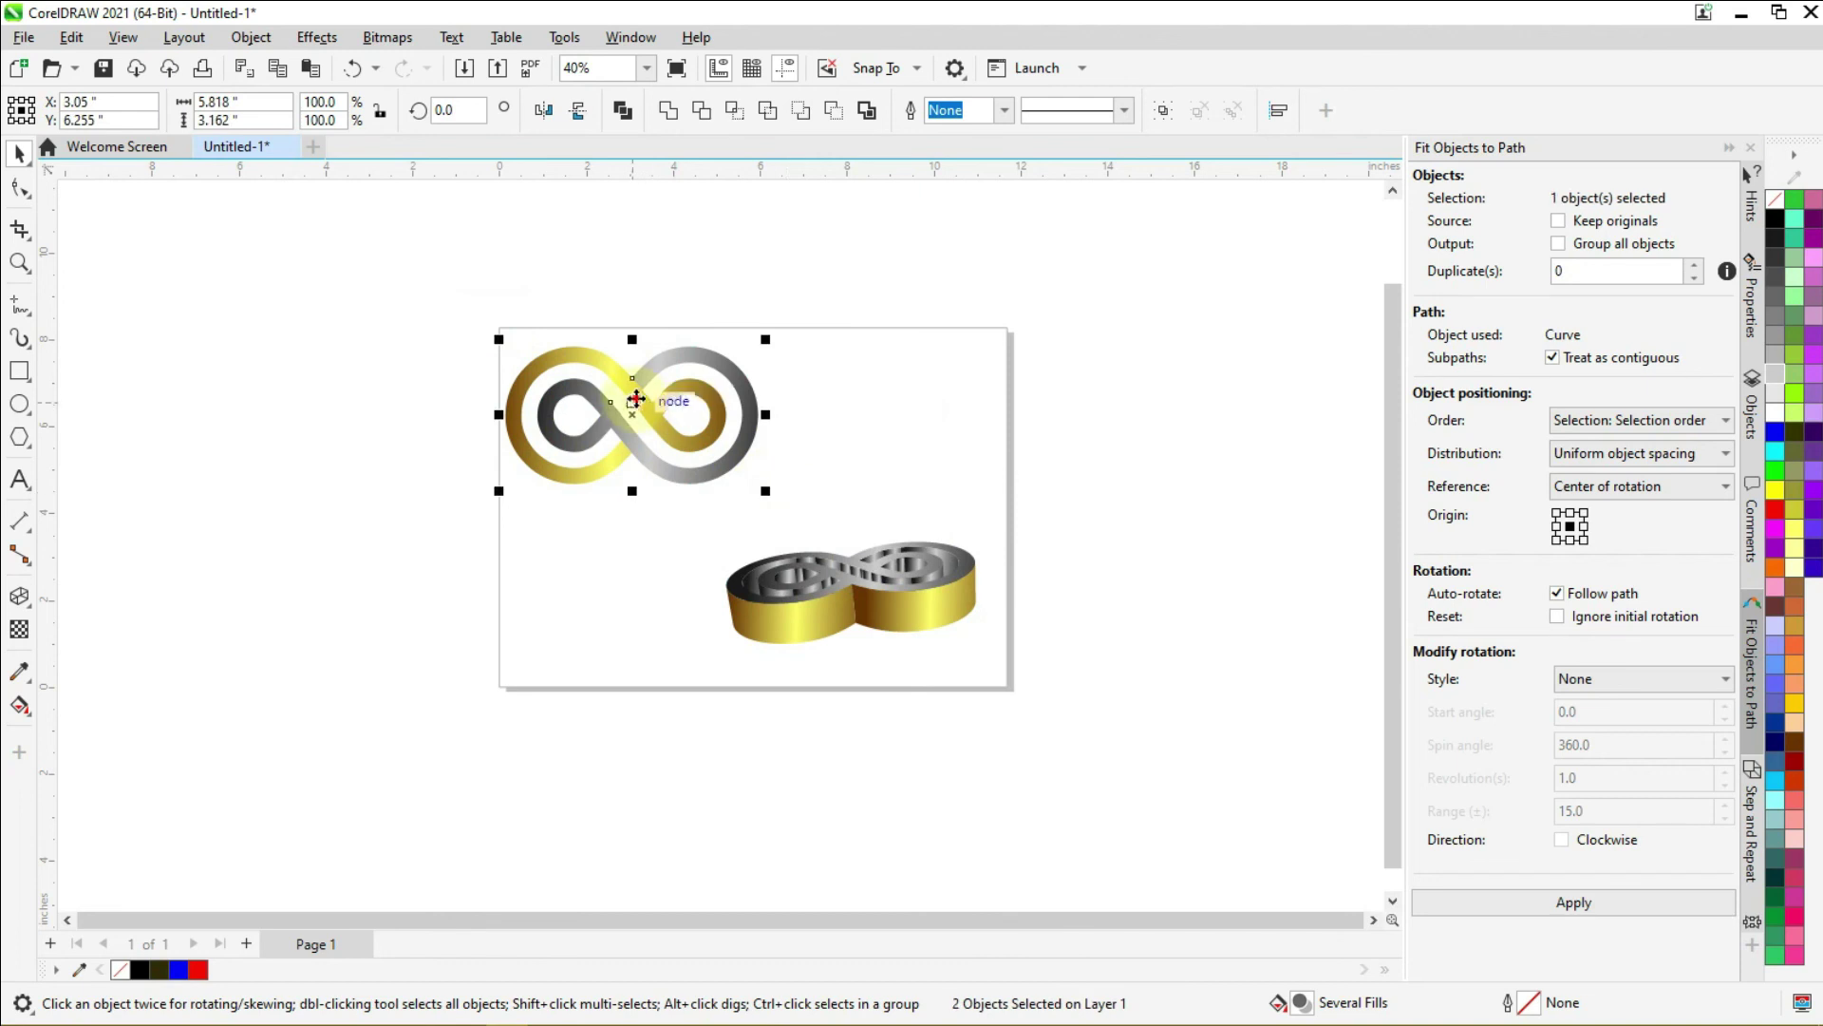
left_click_drag(632, 408, 741, 413)
key("z")
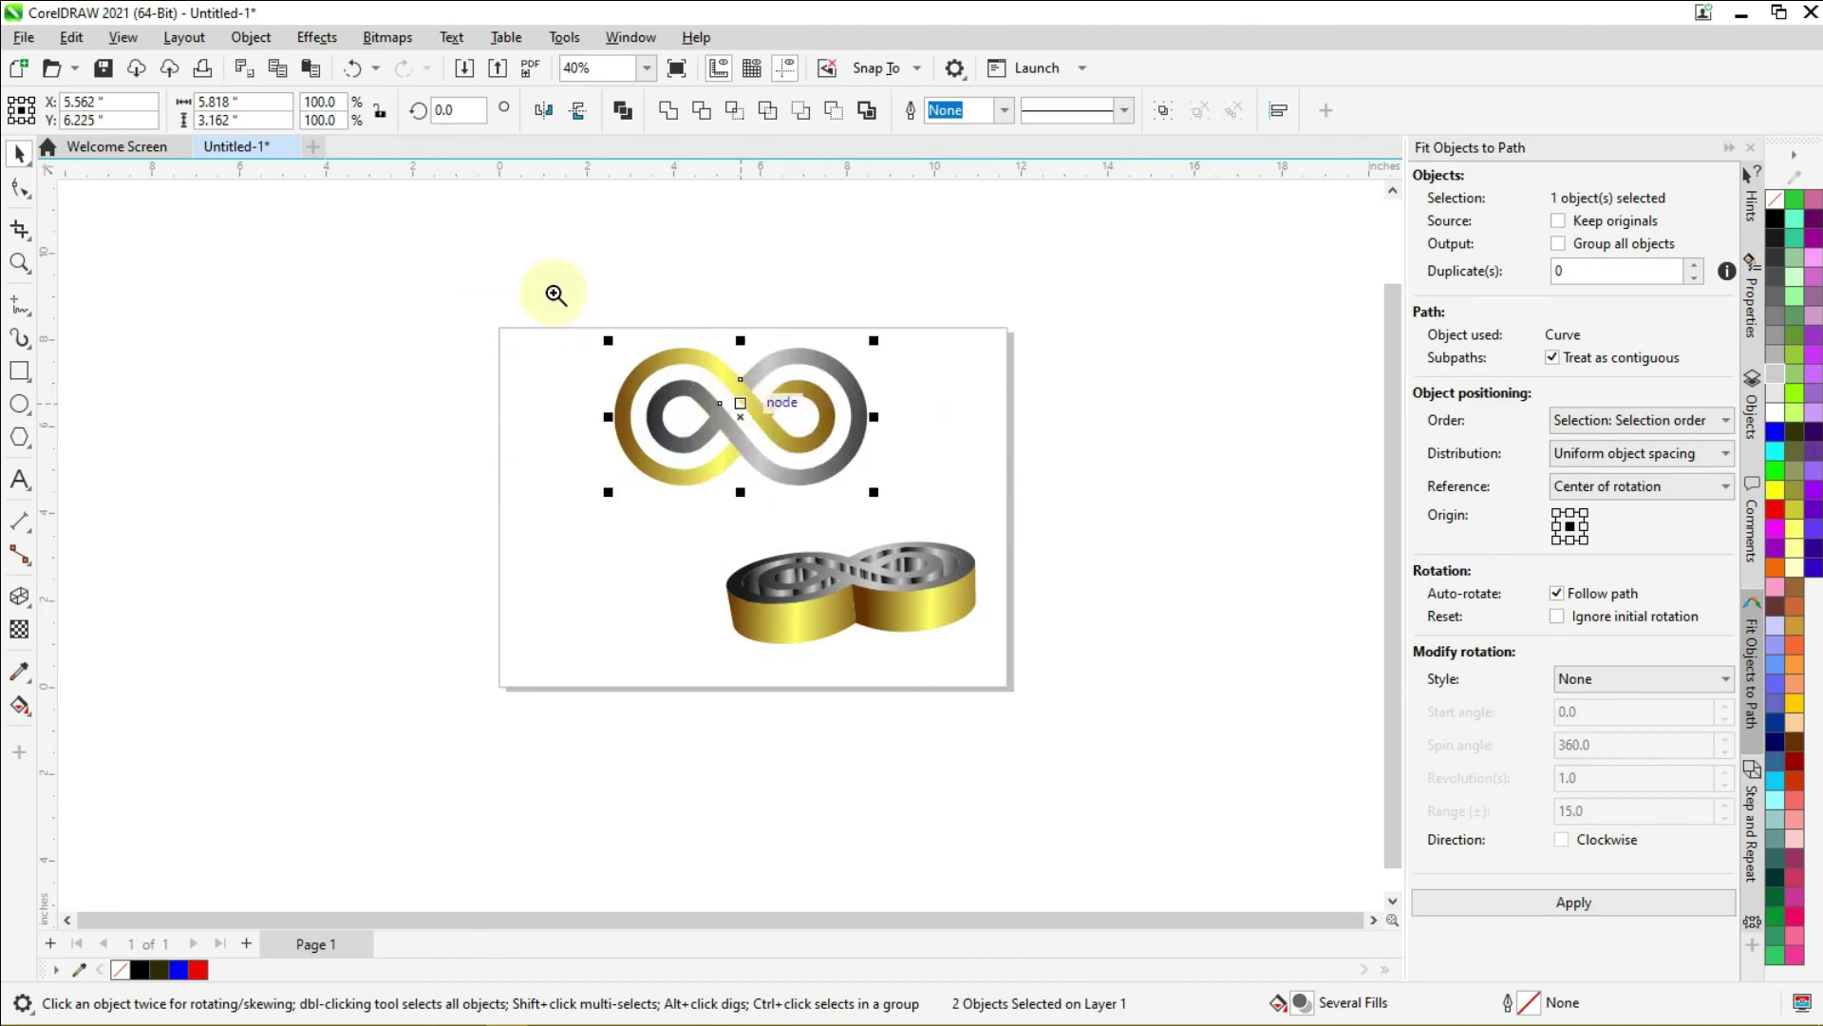
left_click_drag(552, 322, 1039, 693)
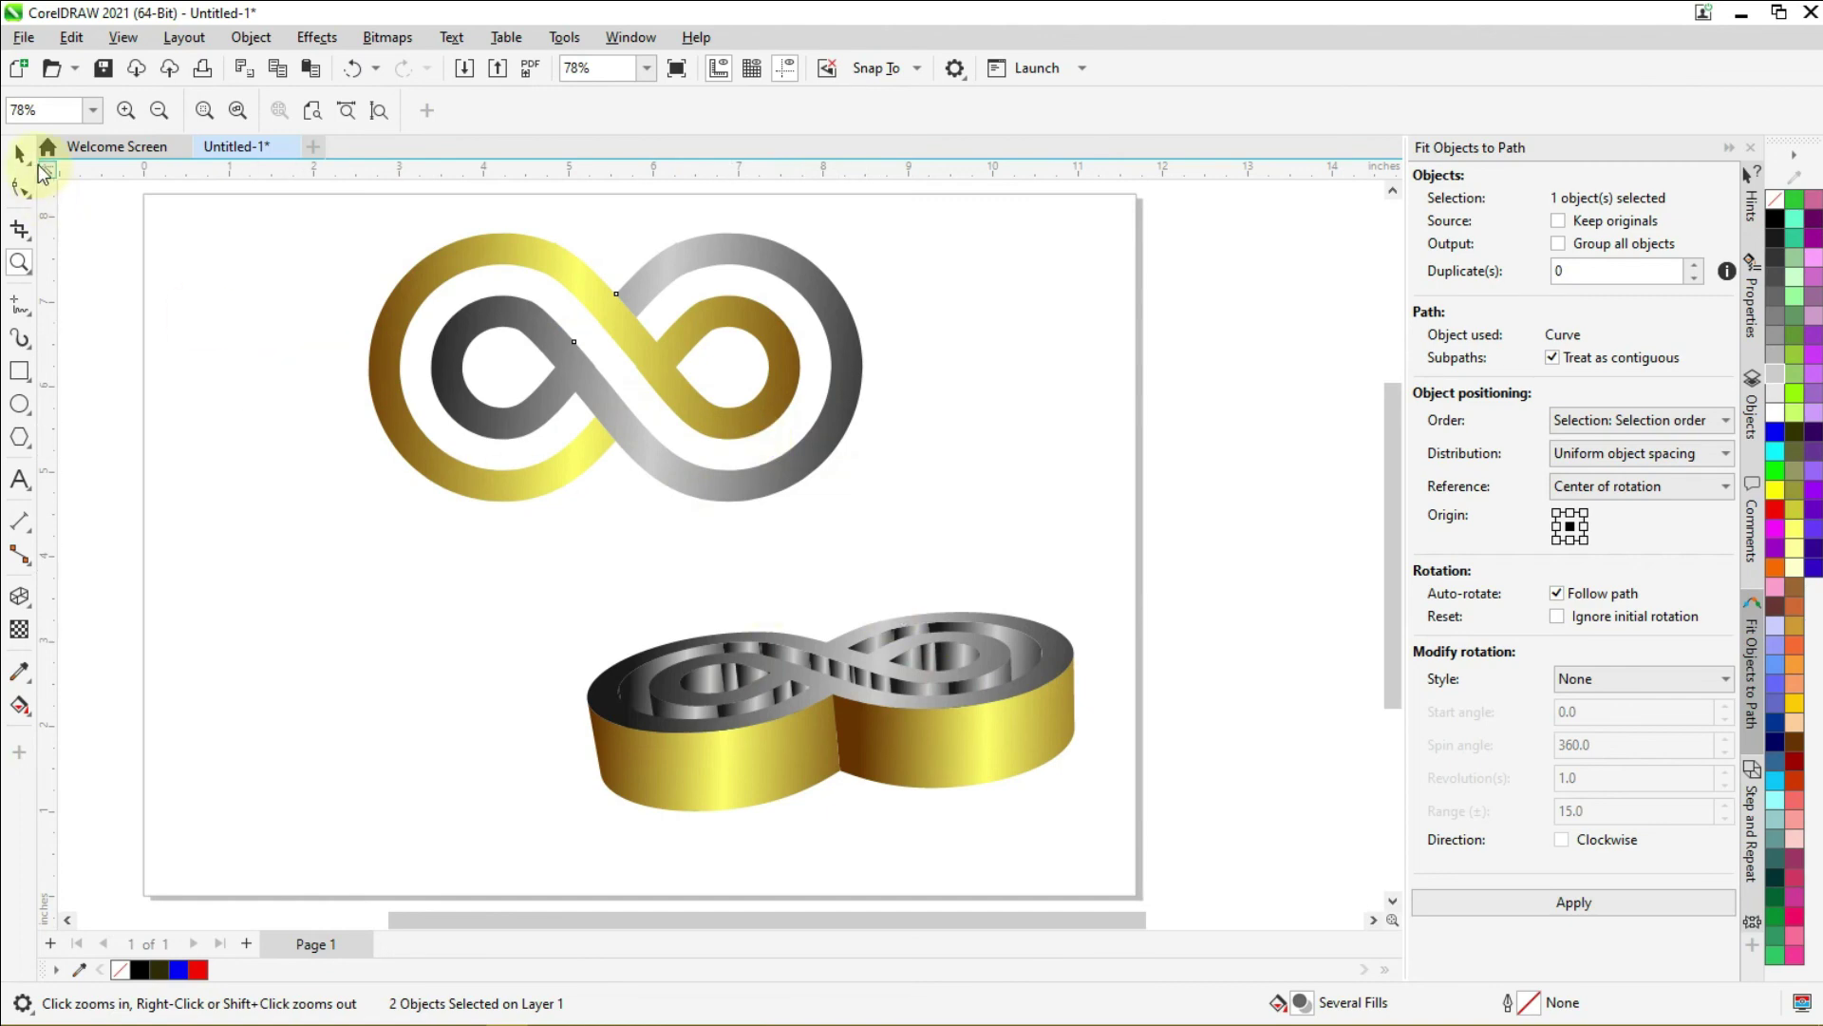
left_click(21, 154)
left_click(731, 457)
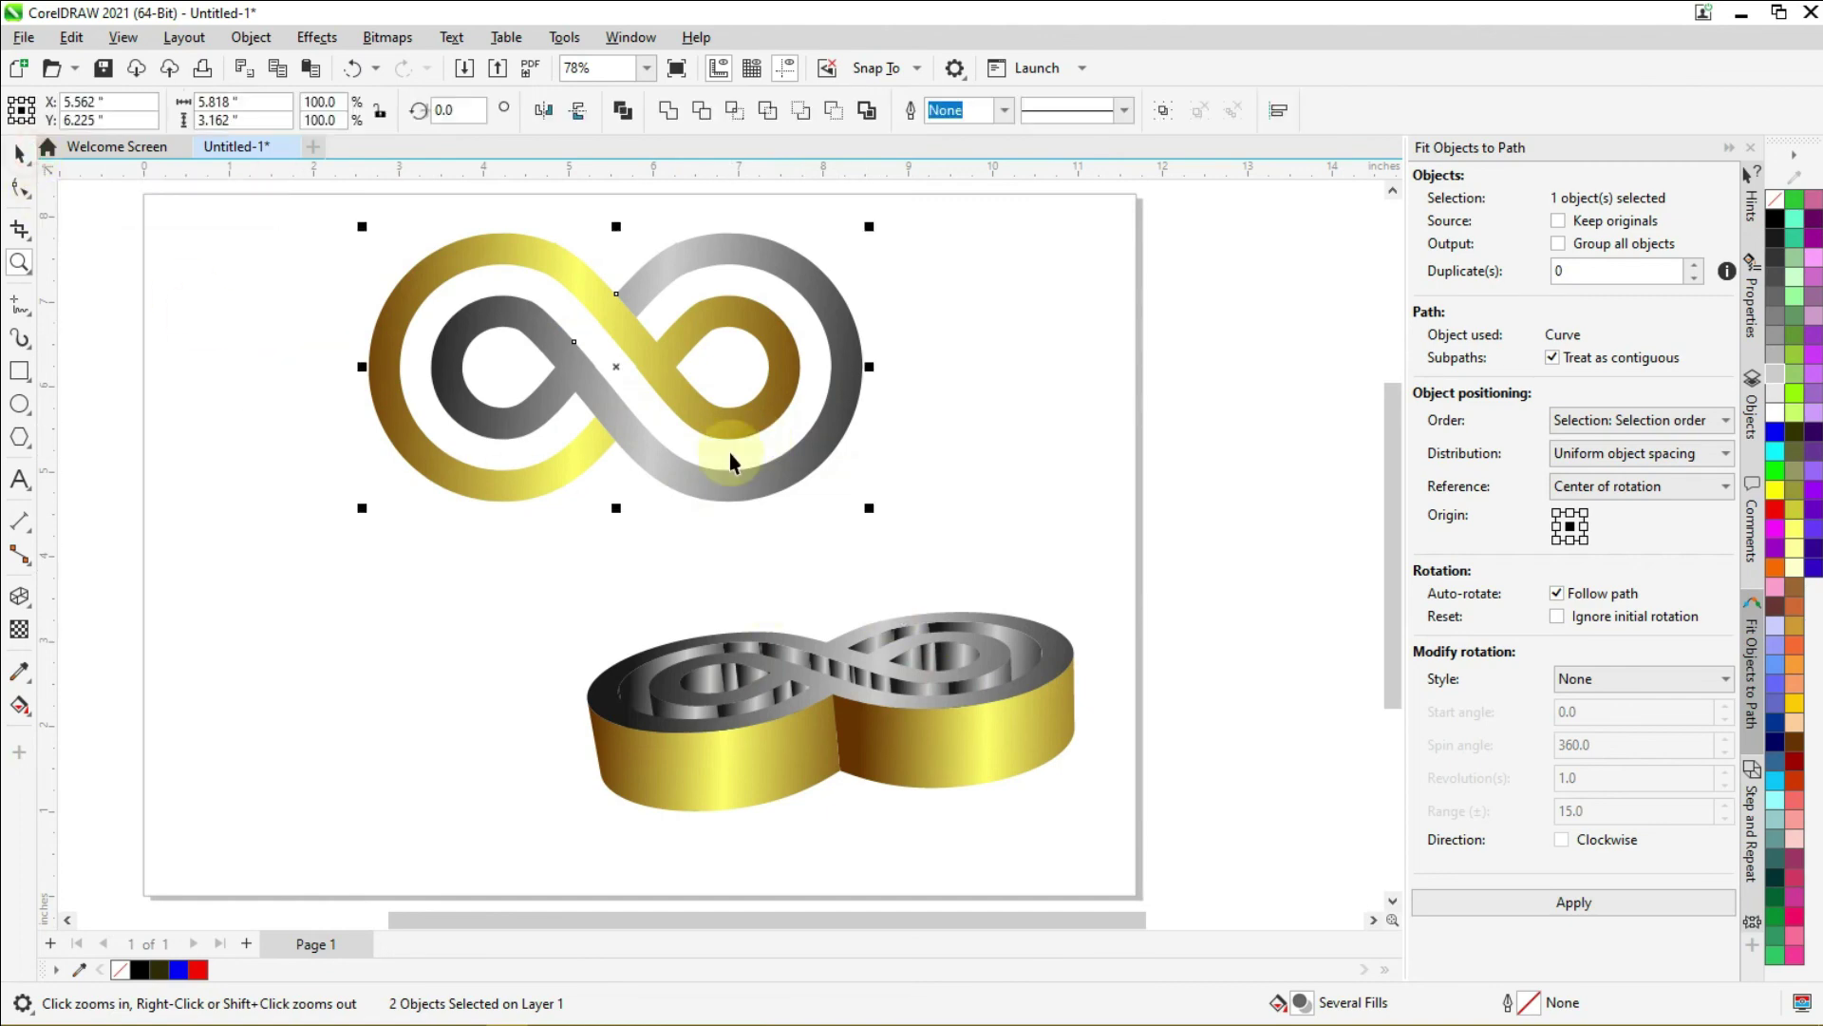
left_click(964, 423)
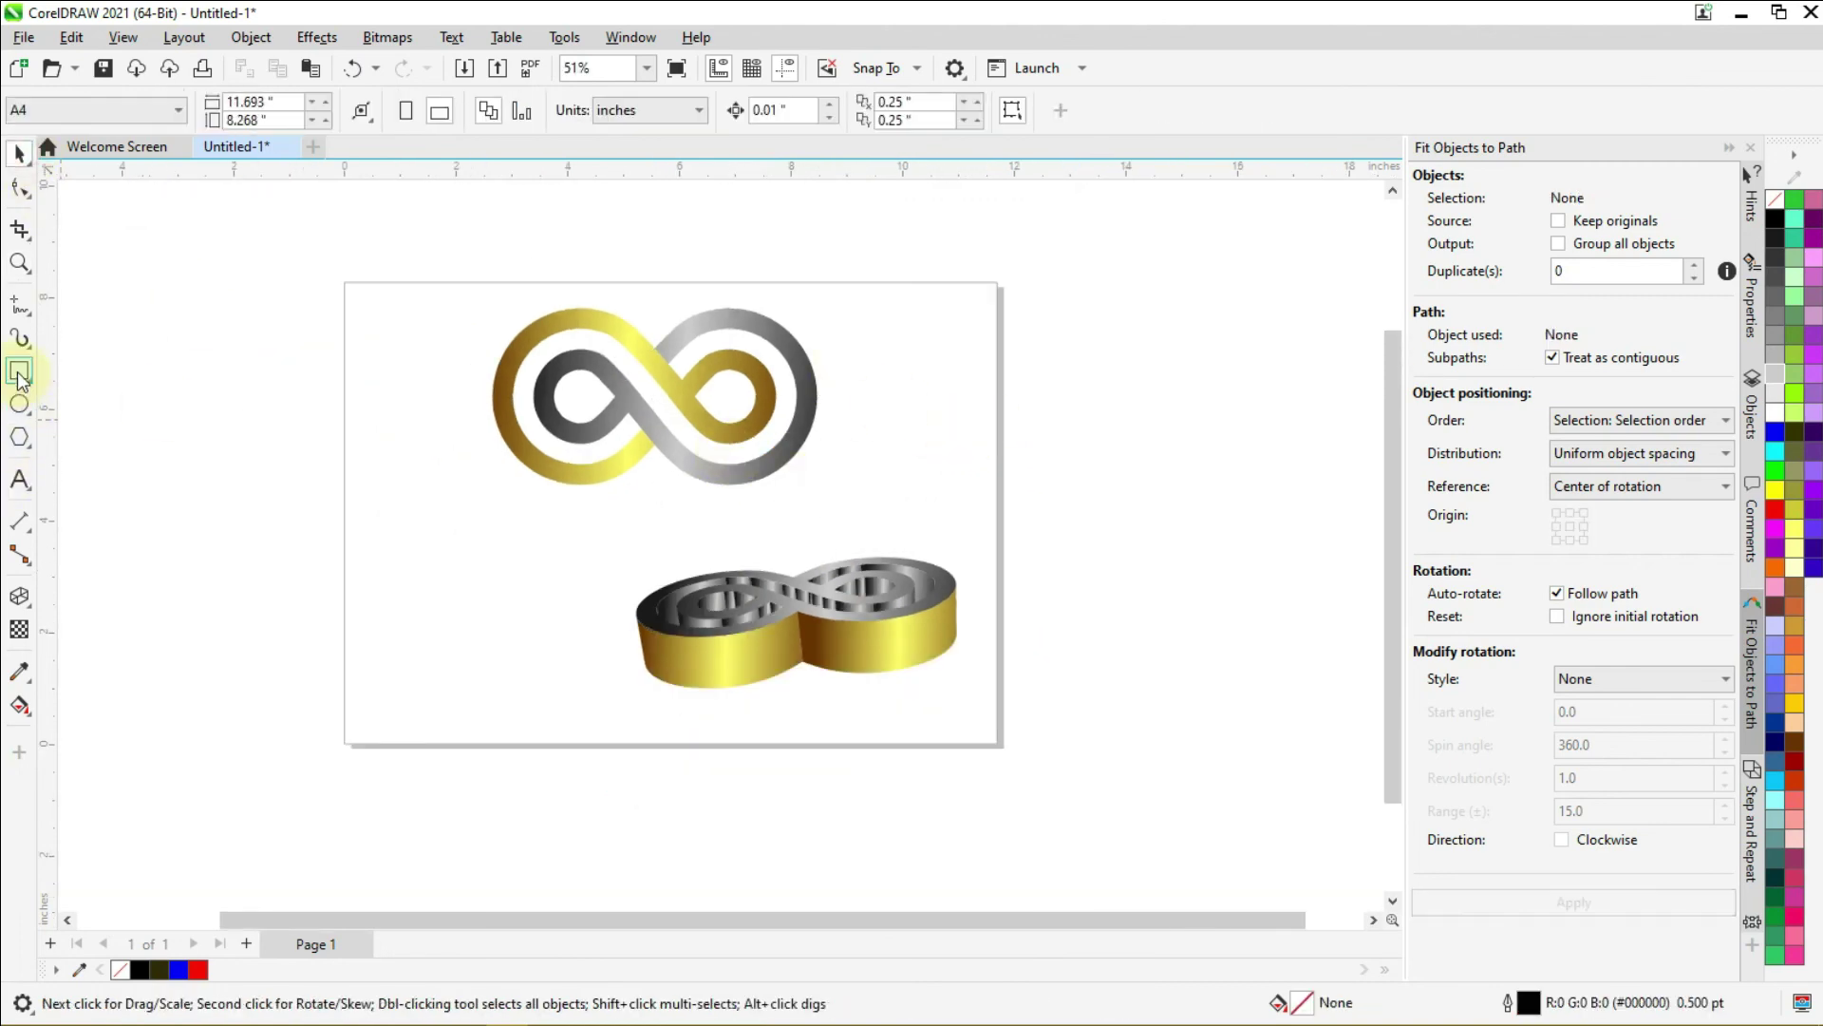